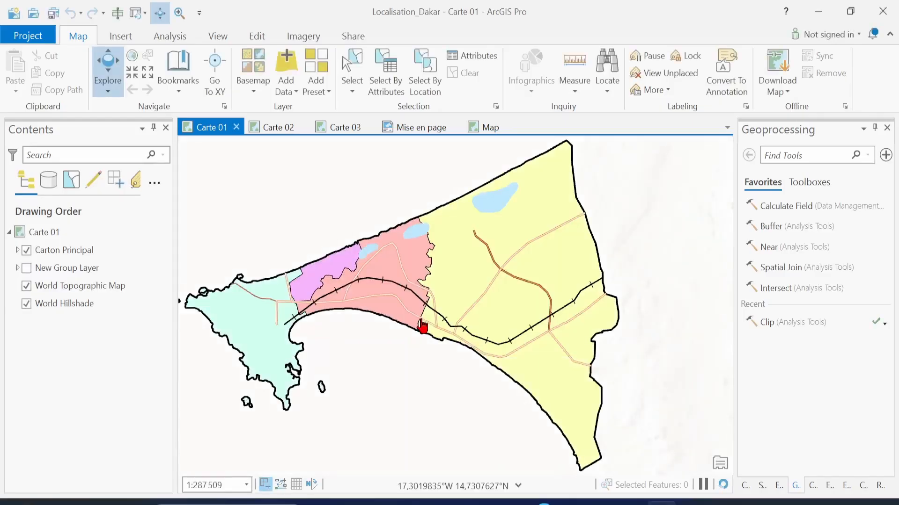
Pan the Carte 01 map of Dakar's departments to the right
{"action": "left_click_drag", "start_coordinate": [450, 292], "coordinate": [452, 292]}
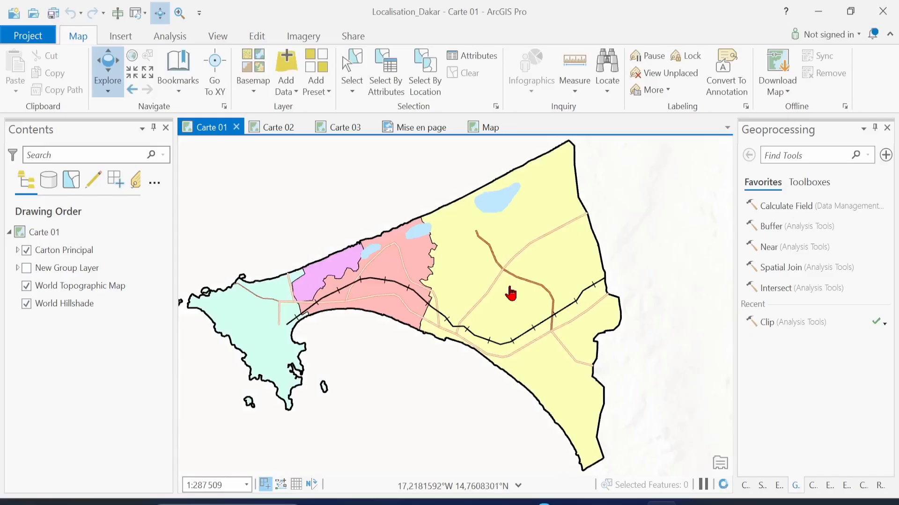
{"action": "left_click_drag", "start_coordinate": [511, 294], "coordinate": [580, 285]}
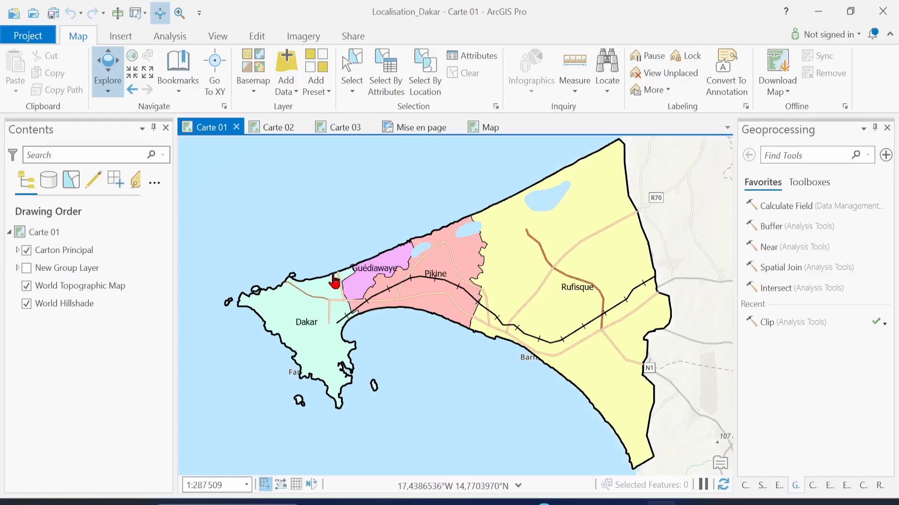
Expand Carton Principal and scroll through its Rails, Routes, Eau, Départements and Région layers
{"action": "left_click", "coordinate": [17, 250]}
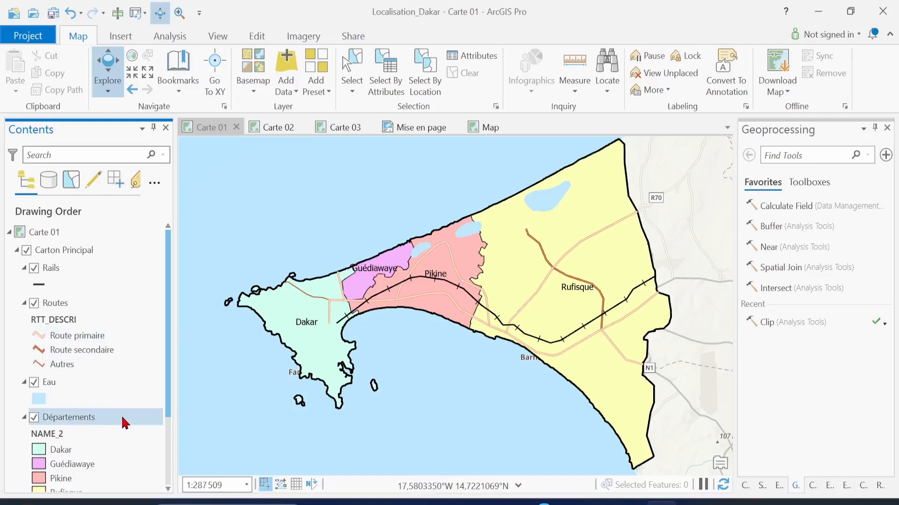
{"action": "scroll", "coordinate": [125, 423], "scroll_direction": "down", "scroll_amount": 1}
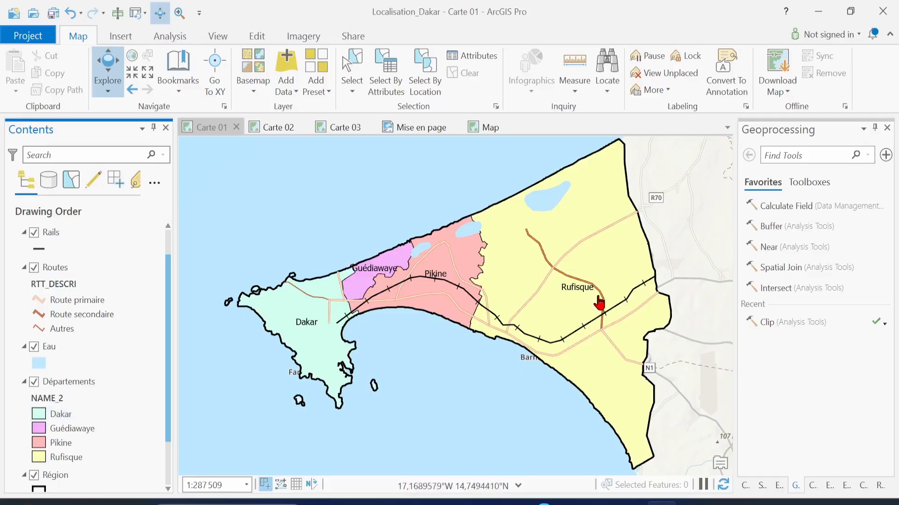
In the Départements layer's labeling settings, try Montserrat in place of the Tahoma 9 pt labels
{"action": "left_click", "coordinate": [91, 384]}
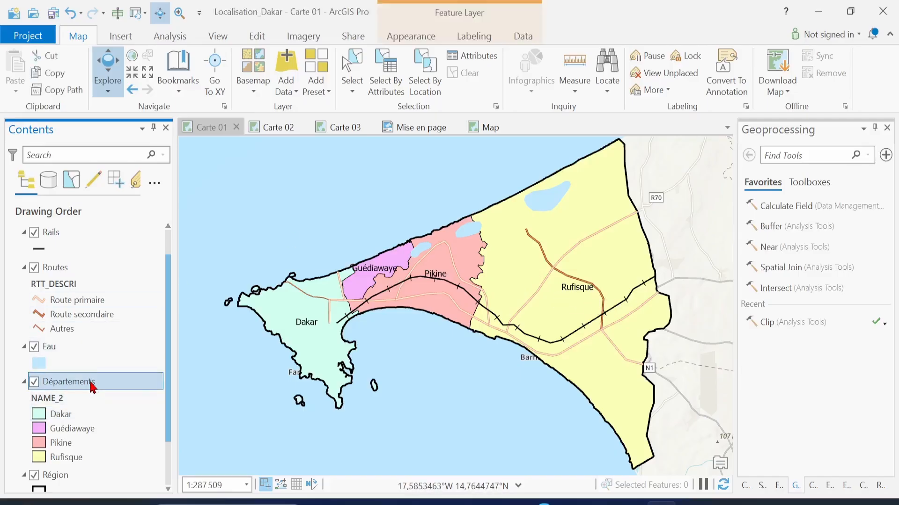
{"action": "left_click", "coordinate": [474, 42]}
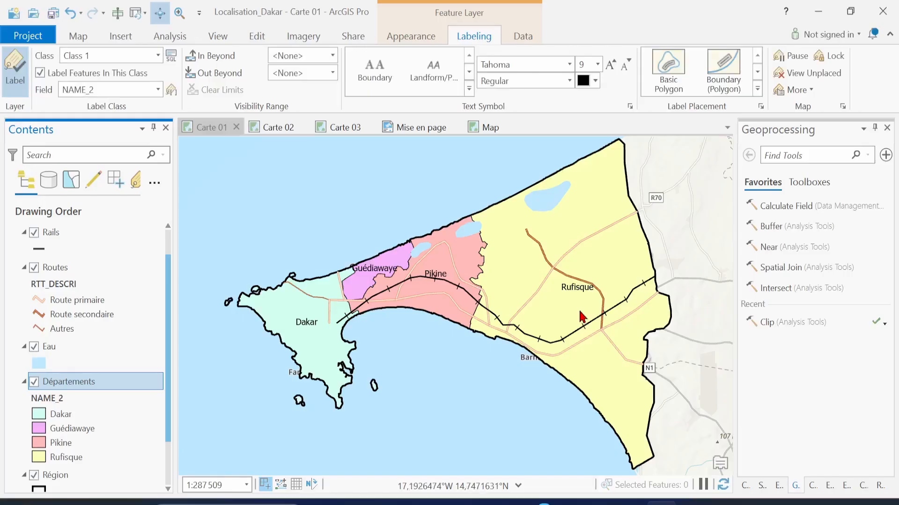
{"action": "left_click", "coordinate": [570, 66]}
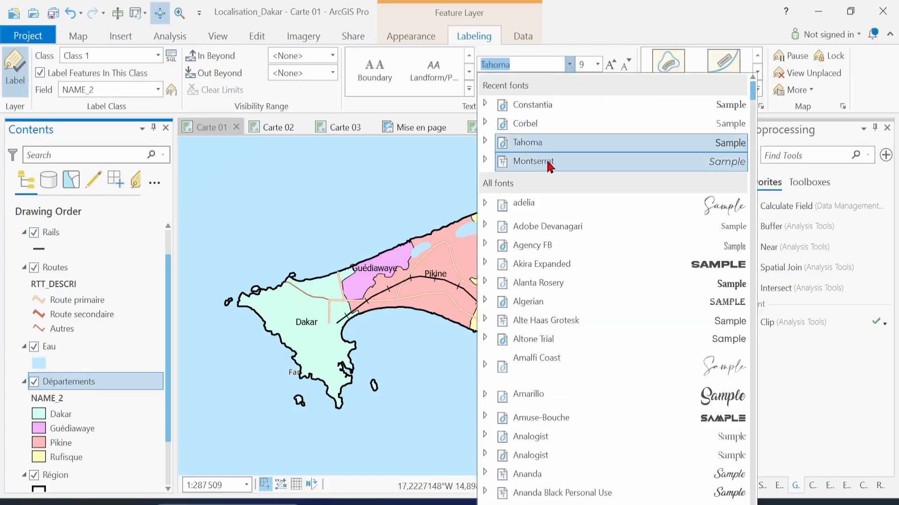
{"action": "left_click", "coordinate": [570, 164]}
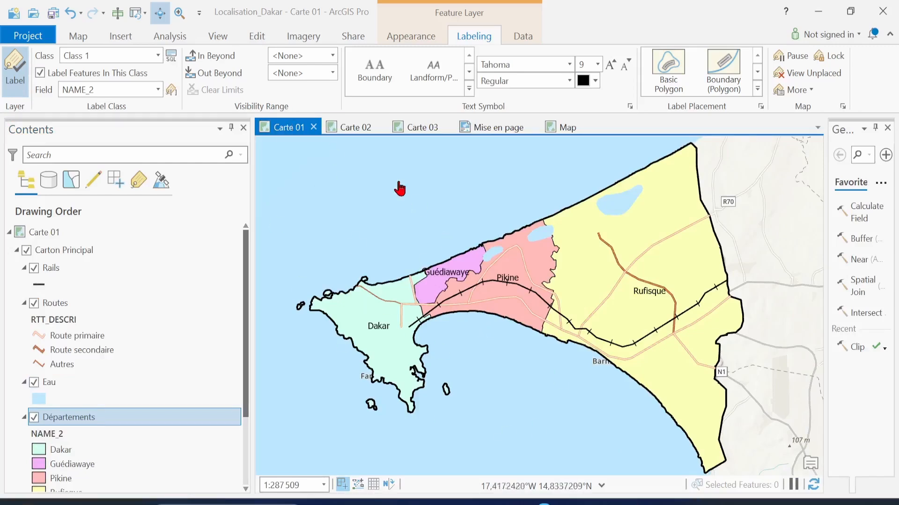
Go through Carte 02 to Carte 03 and zoom in on Senegal's labelled regions
{"action": "left_click", "coordinate": [352, 132]}
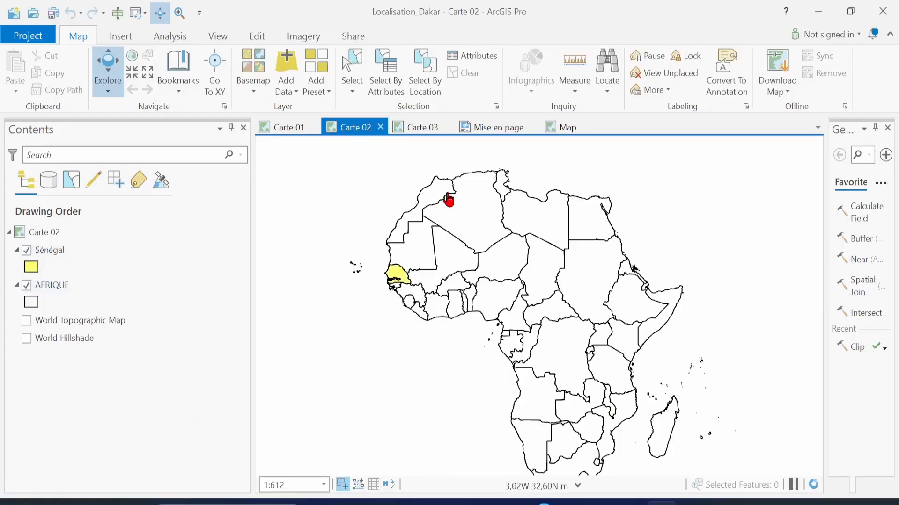
{"action": "left_click", "coordinate": [418, 128]}
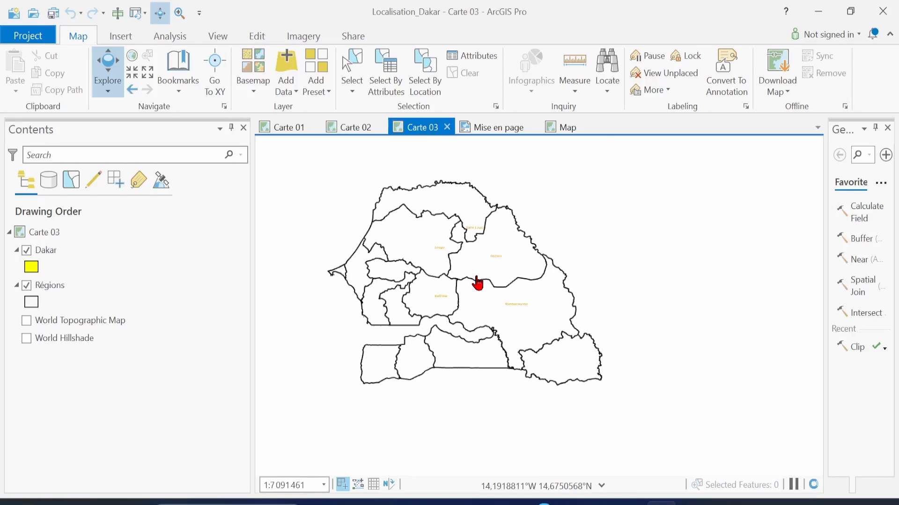
{"action": "left_click_drag", "start_coordinate": [459, 265], "coordinate": [529, 276]}
{"action": "scroll", "coordinate": [529, 277], "scroll_direction": "up", "scroll_amount": 1}
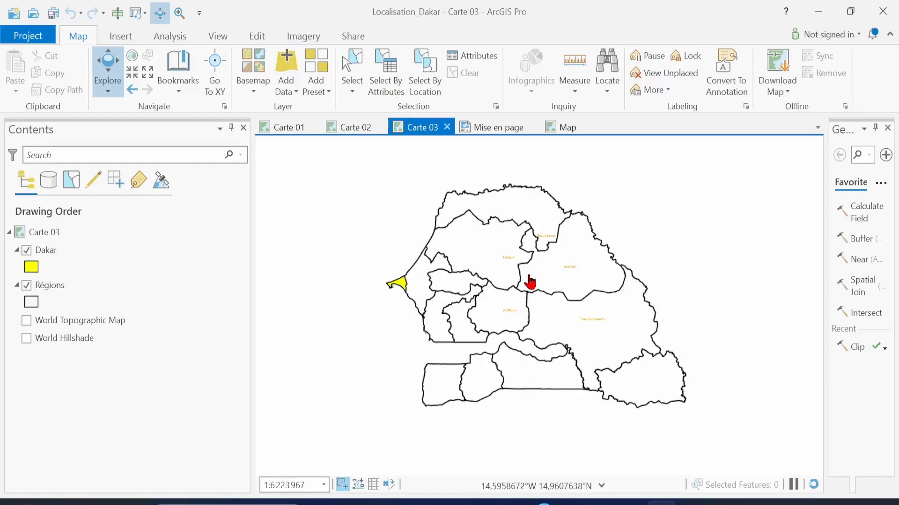
{"action": "scroll", "coordinate": [530, 282], "scroll_direction": "up", "scroll_amount": 1}
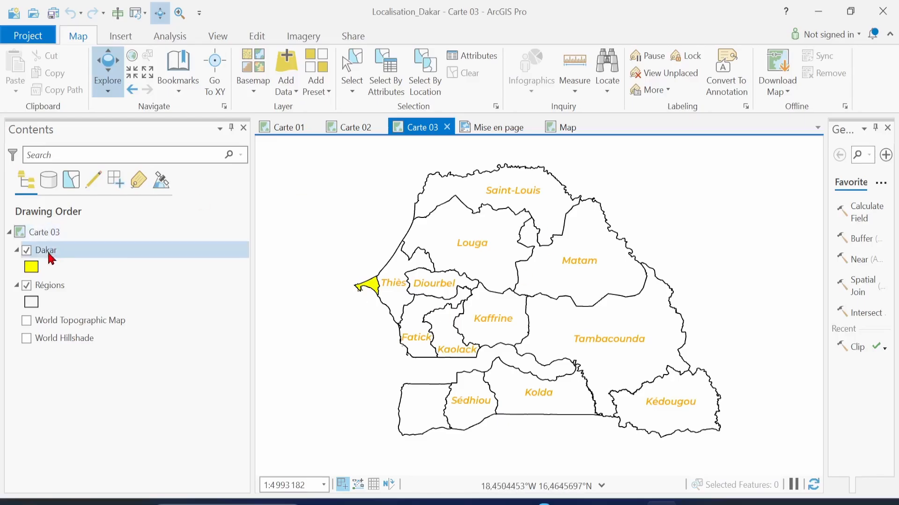
Change the Régions labels from orange Montserrat italic to black Tahoma 8 pt
{"action": "left_click", "coordinate": [69, 286]}
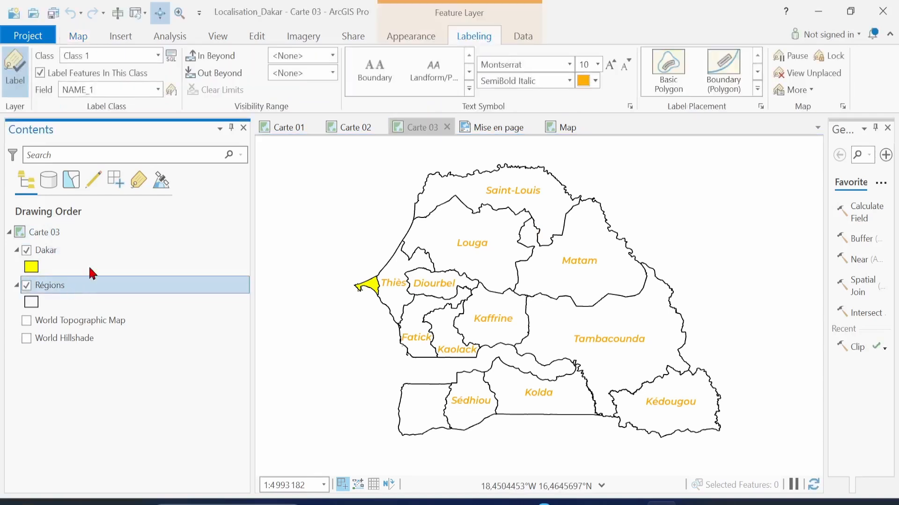
{"action": "left_click", "coordinate": [570, 64]}
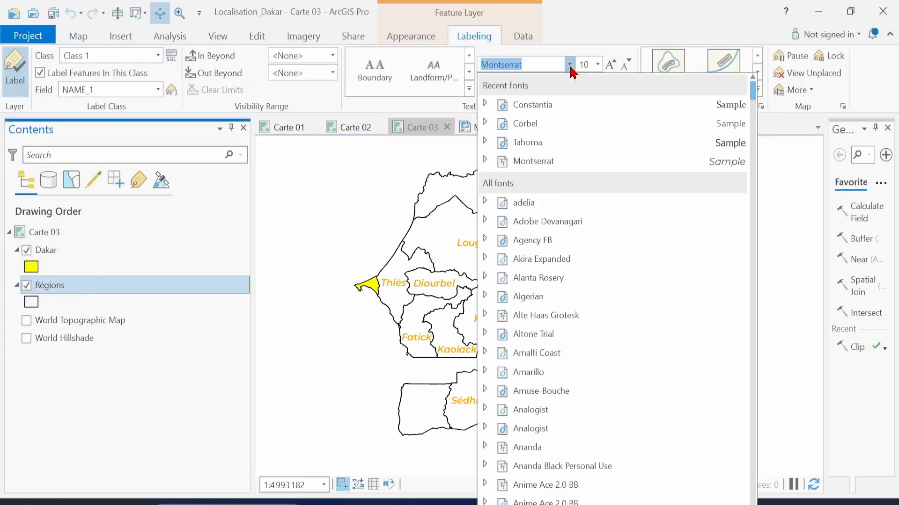
{"action": "left_click", "coordinate": [541, 154]}
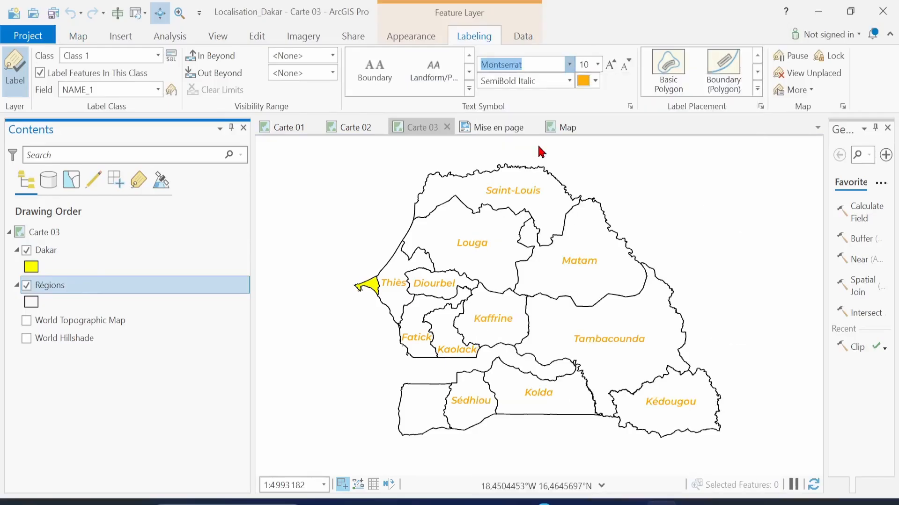
{"action": "left_click", "coordinate": [625, 69]}
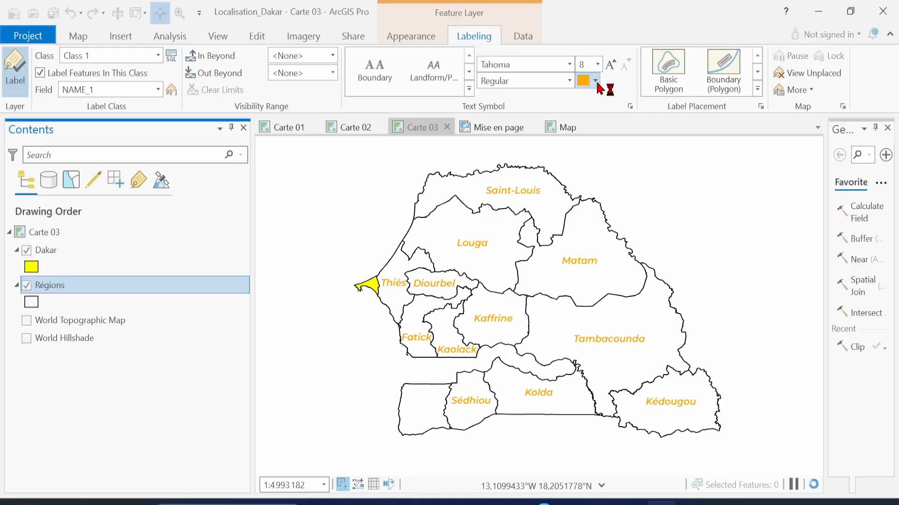
{"action": "left_click", "coordinate": [595, 81]}
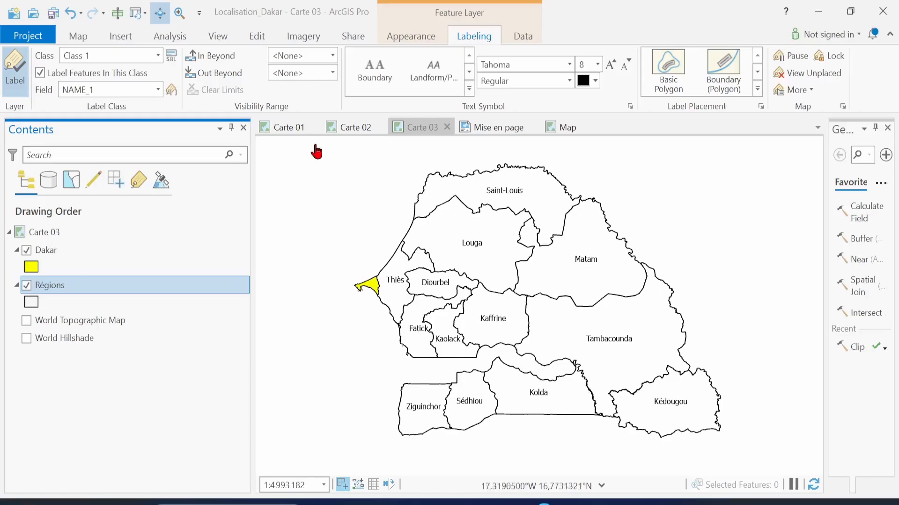
{"action": "left_click", "coordinate": [122, 42]}
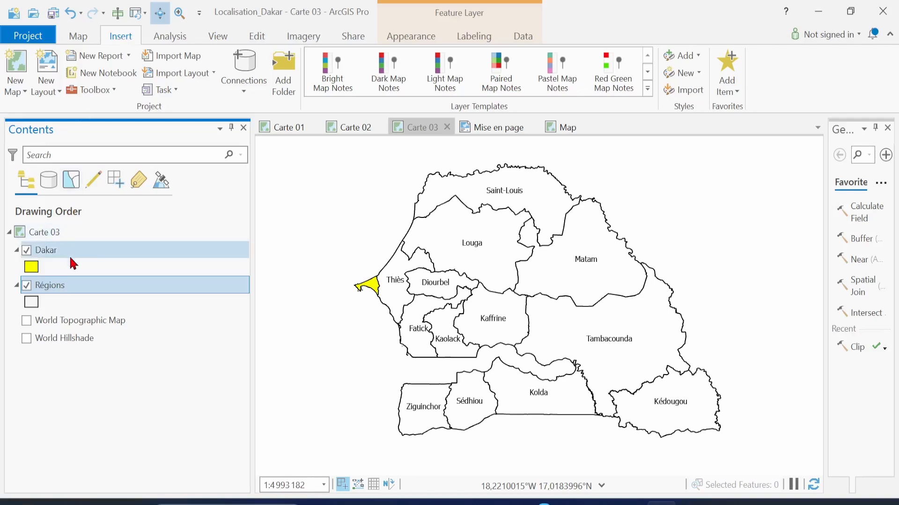
Select the Dakar layer in Carte 03 and bring up its labeling settings
{"action": "left_click", "coordinate": [208, 247]}
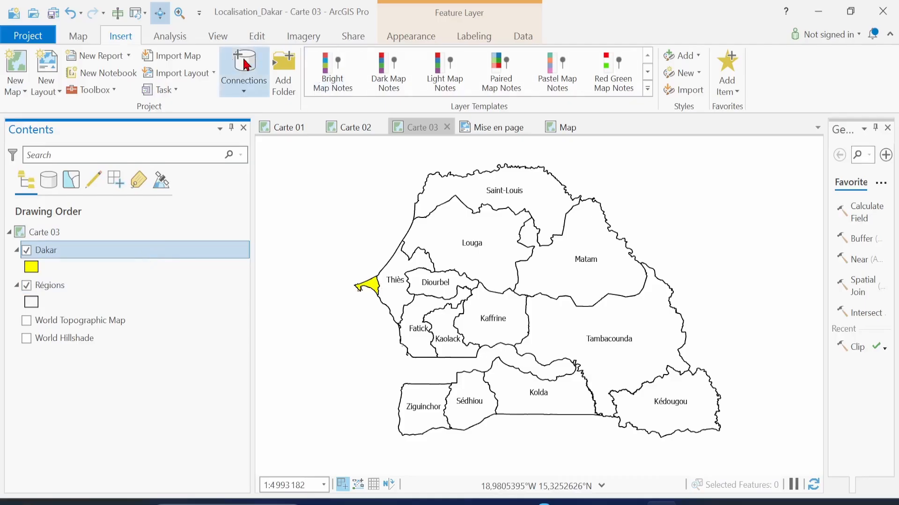
{"action": "left_click", "coordinate": [474, 41]}
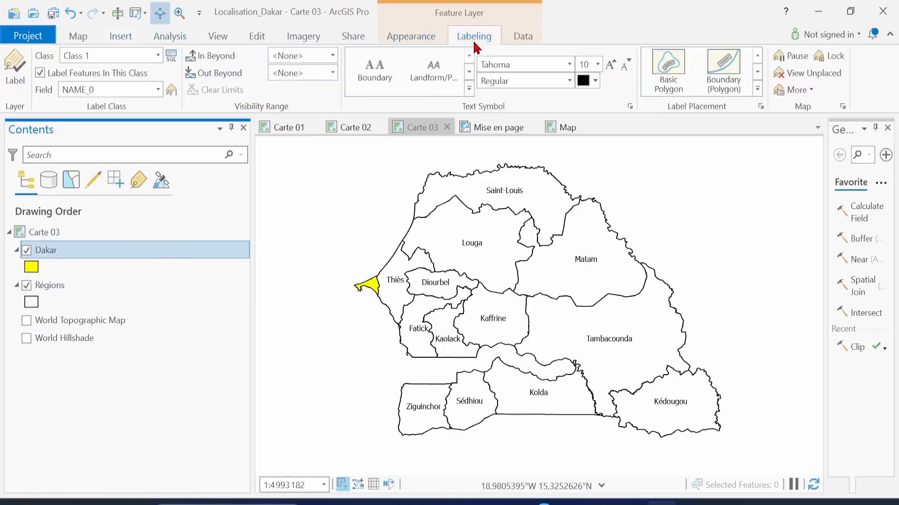
Turn on Dakar layer labels drawn from the NAME_1 field
{"action": "left_click", "coordinate": [21, 80]}
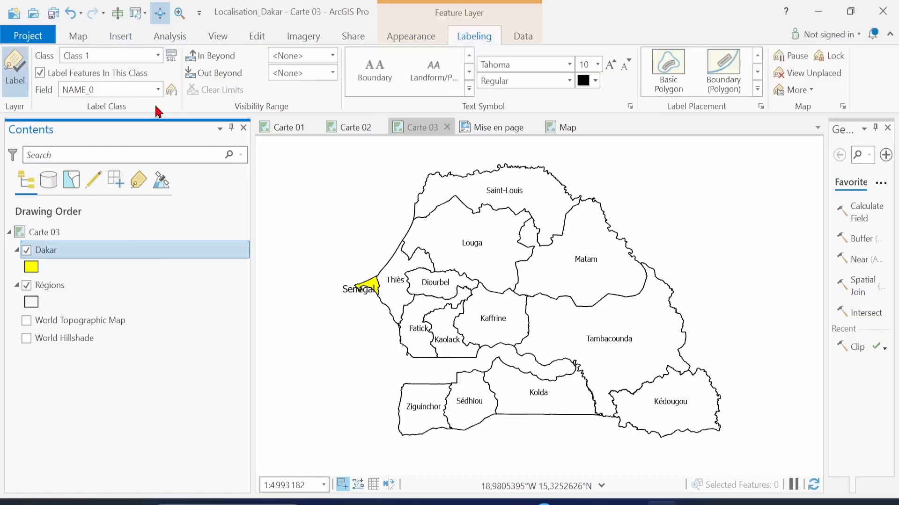
{"action": "left_click", "coordinate": [157, 90]}
{"action": "left_click", "coordinate": [117, 147]}
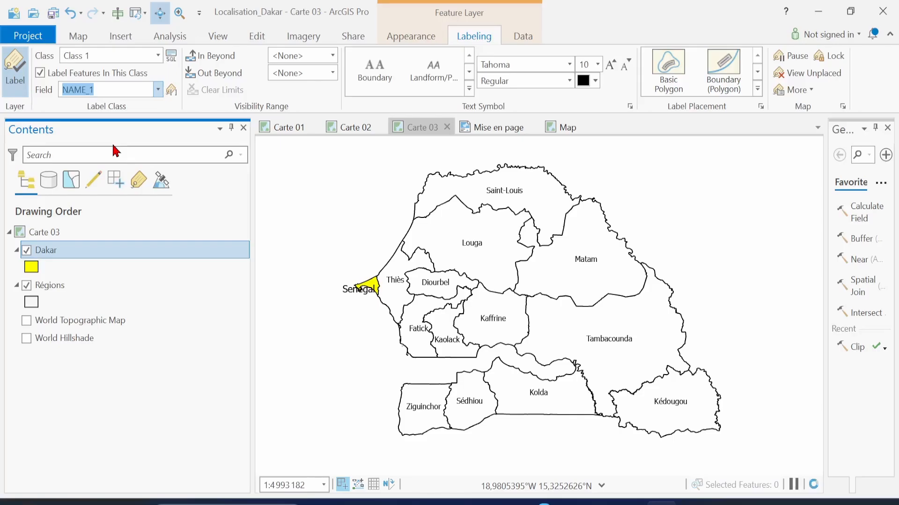
{"action": "left_click", "coordinate": [159, 90]}
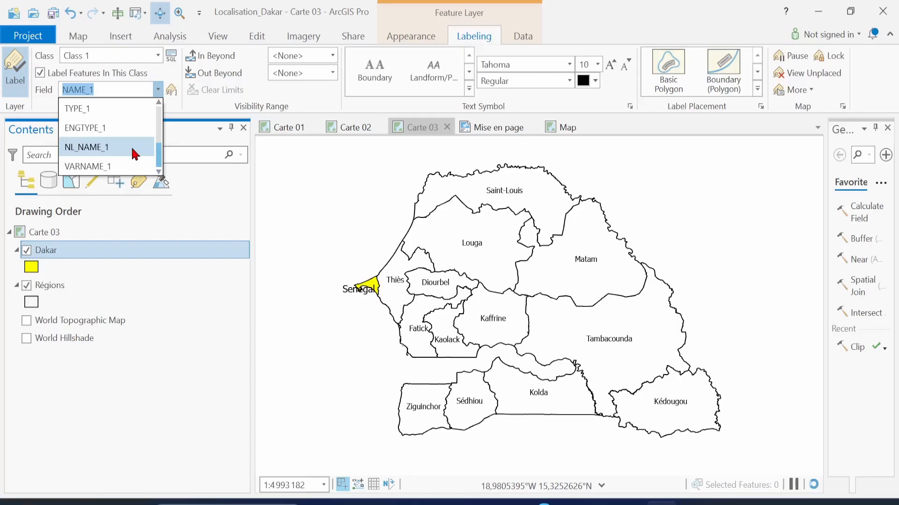
{"action": "left_click", "coordinate": [137, 93]}
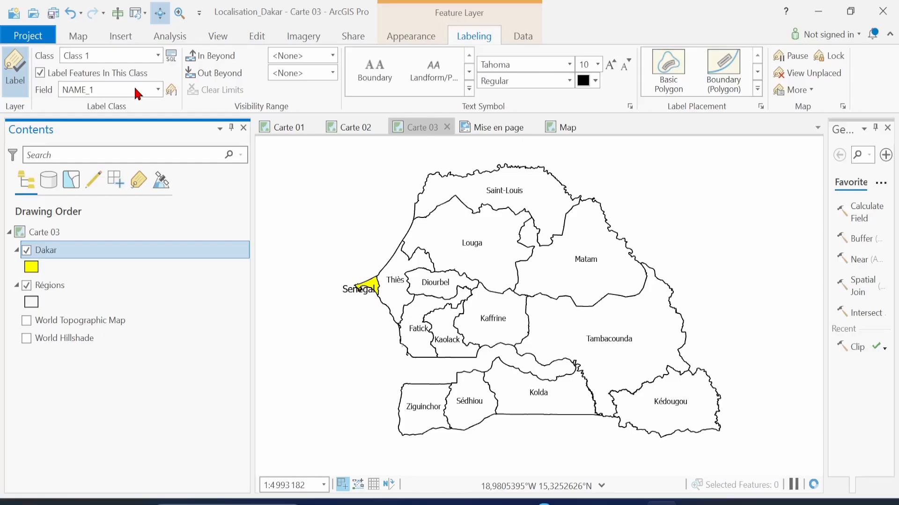
Review the Dakar attribute table, close it, and save the project
{"action": "key", "text": "ctrl+t"}
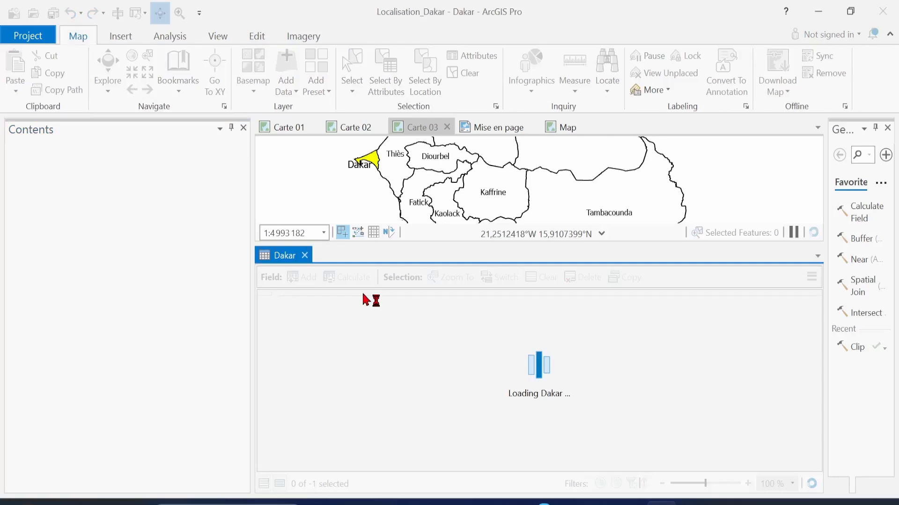
{"action": "left_click", "coordinate": [305, 255]}
{"action": "key", "text": "ctrl+s"}
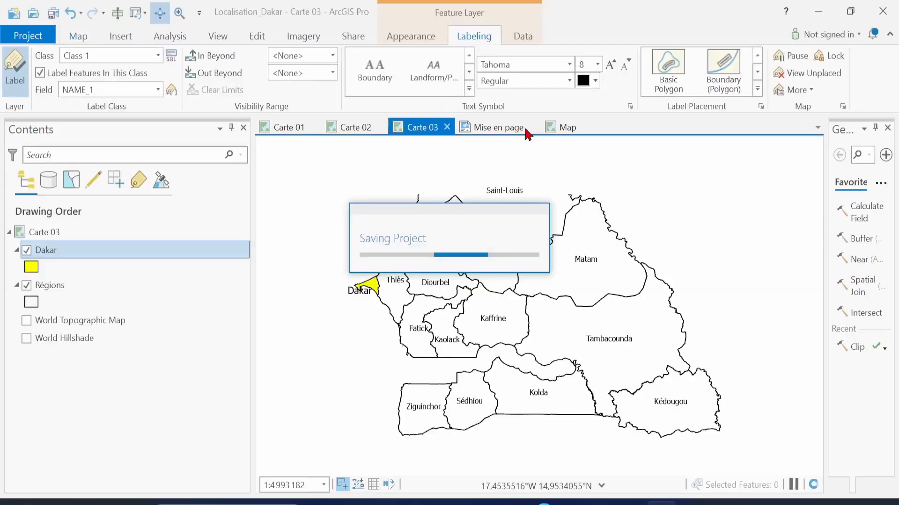
Switch to the Mise en page layout showing Senegal highlighted on the Africa map
{"action": "left_click", "coordinate": [506, 131]}
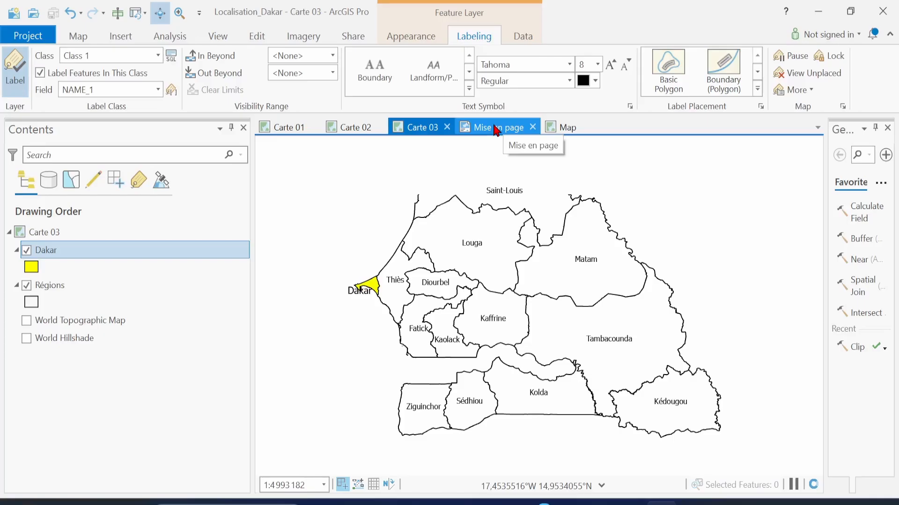
{"action": "left_click", "coordinate": [497, 129]}
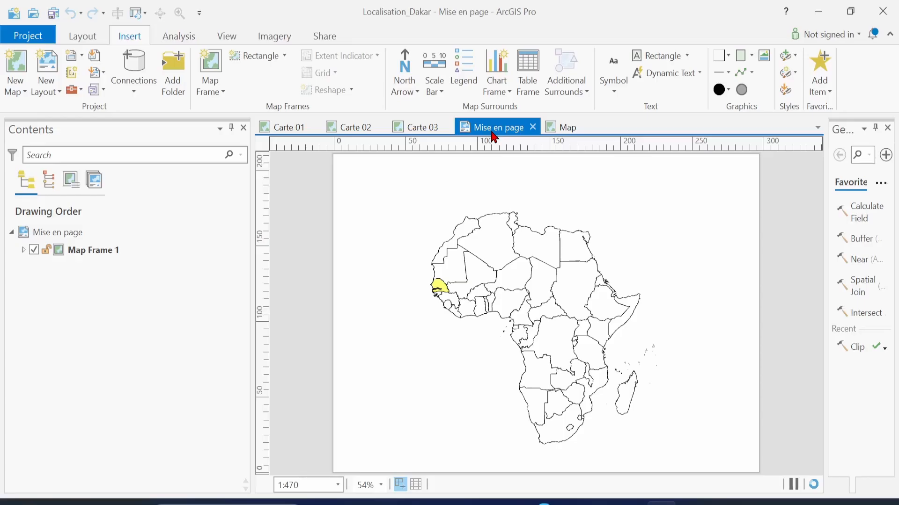
{"action": "left_click", "coordinate": [47, 84]}
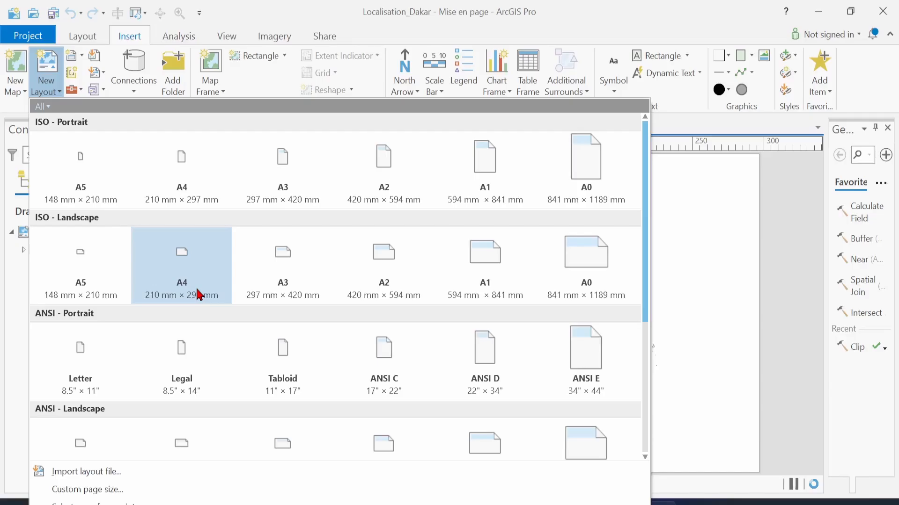
Create a new ISO A4 landscape layout page
{"action": "left_click", "coordinate": [200, 295]}
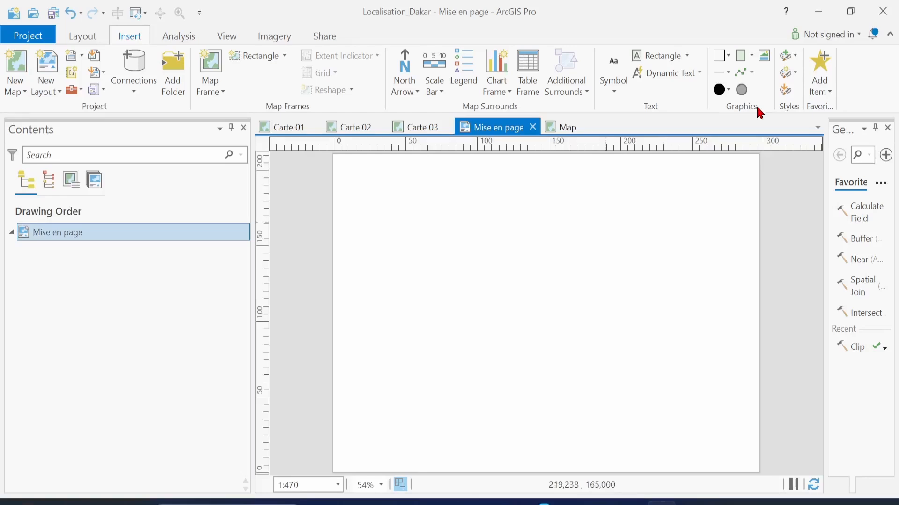
Draw a Black Outline rectangle spanning the whole layout page
{"action": "left_click", "coordinate": [739, 63]}
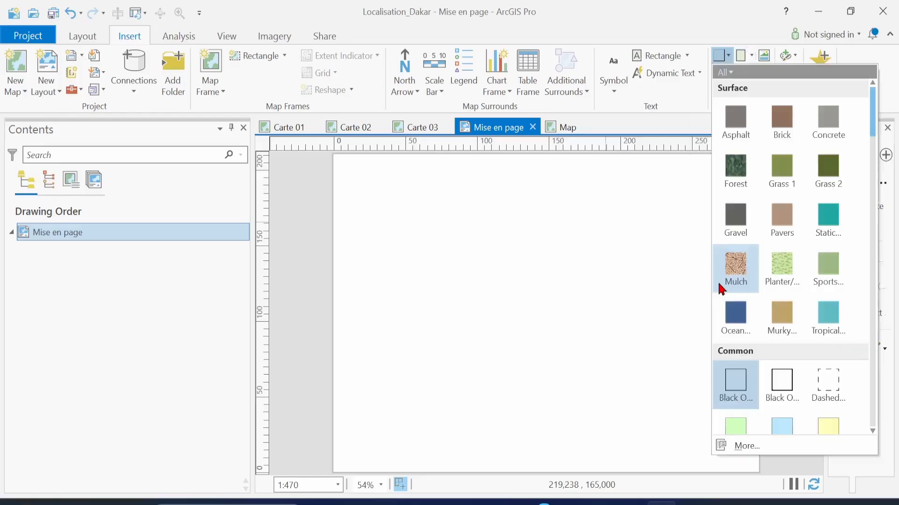
{"action": "left_click", "coordinate": [785, 397]}
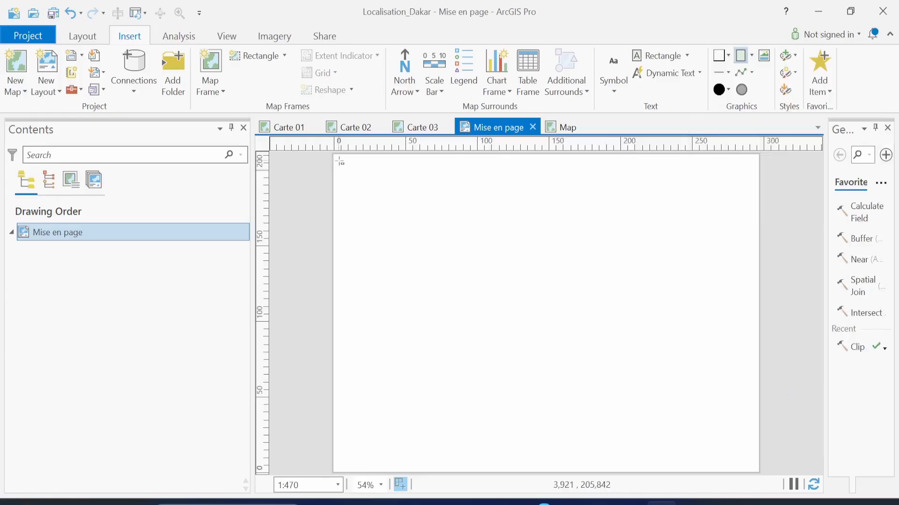
{"action": "left_click_drag", "start_coordinate": [339, 161], "coordinate": [730, 443]}
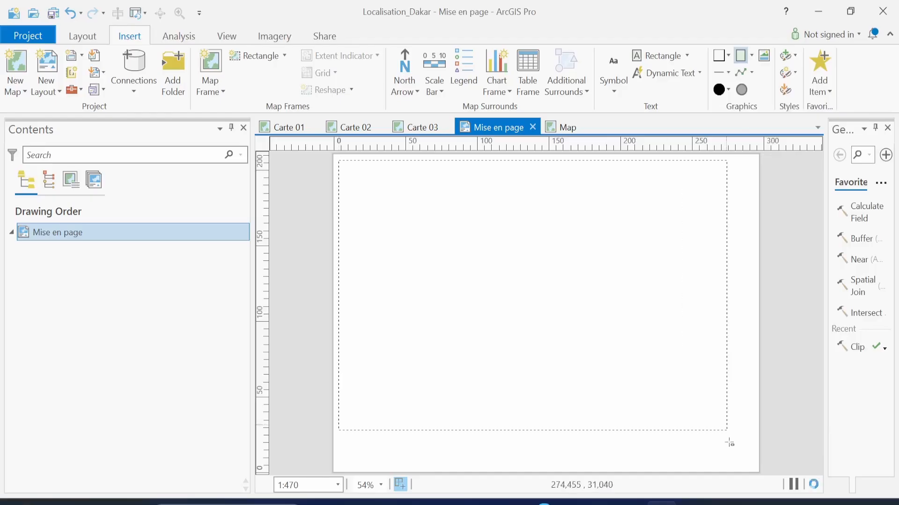
{"action": "left_click_drag", "start_coordinate": [730, 443], "coordinate": [753, 467]}
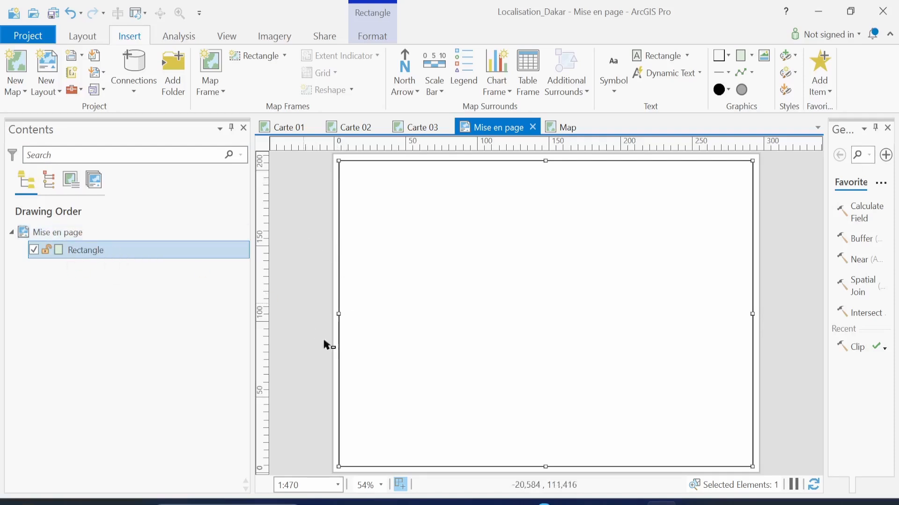
Lock the border rectangle in Contents and save the project
{"action": "left_click", "coordinate": [45, 250]}
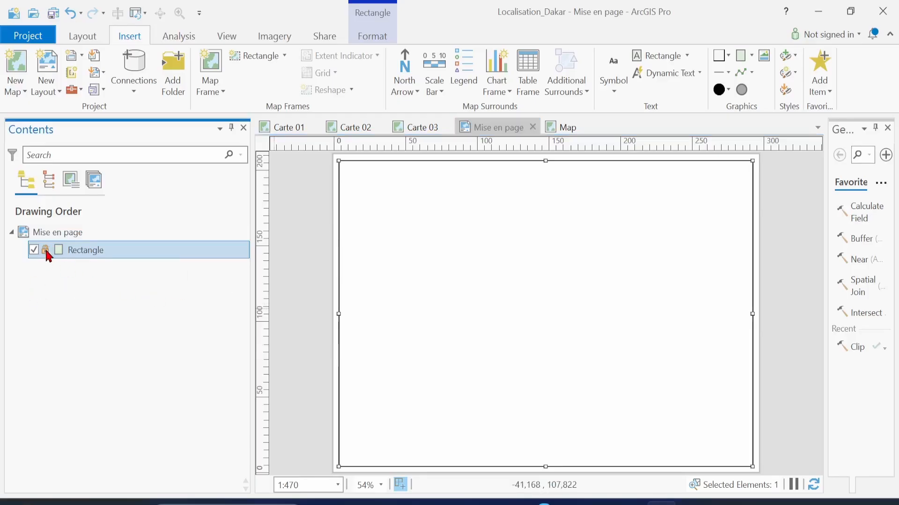
{"action": "left_click", "coordinate": [345, 197]}
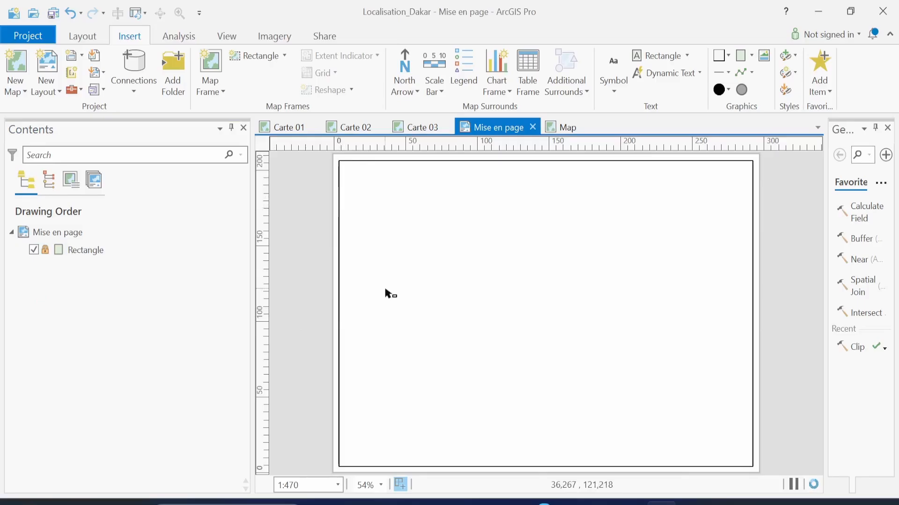
{"action": "left_click", "coordinate": [46, 251]}
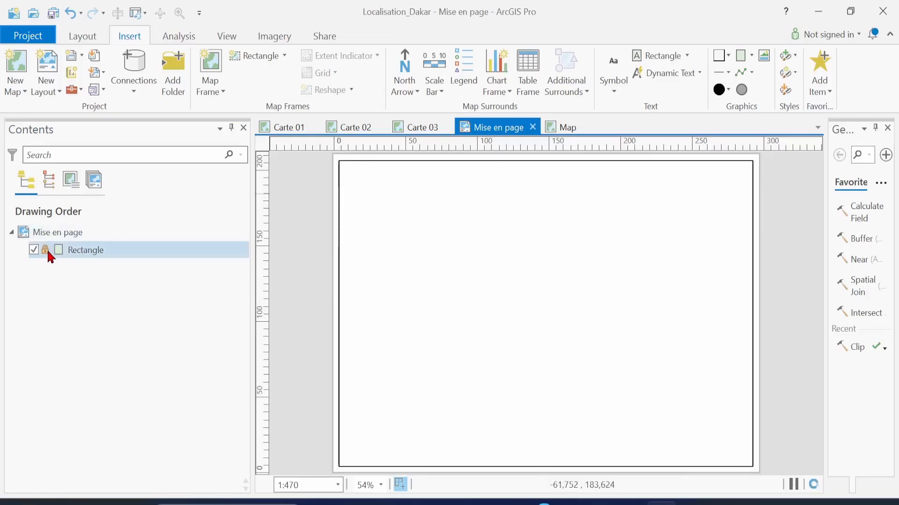
{"action": "left_click", "coordinate": [381, 291]}
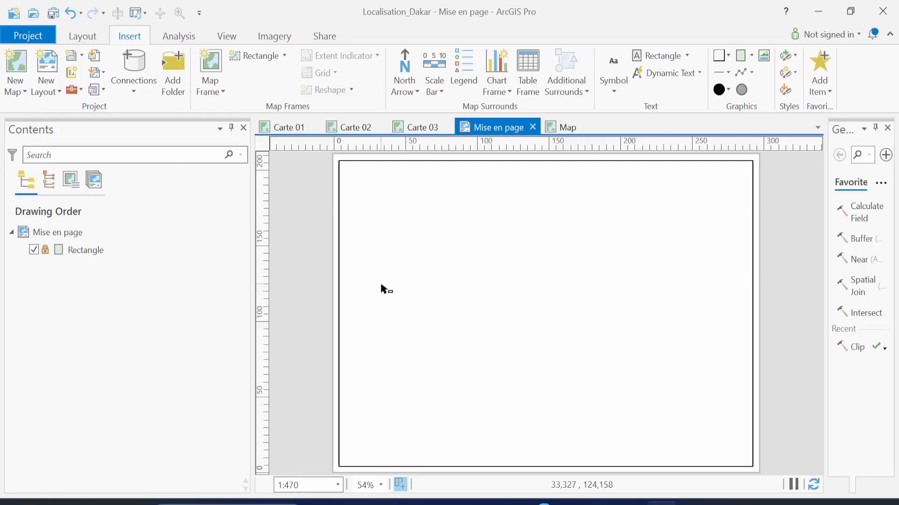
{"action": "key", "text": "ctrl+s"}
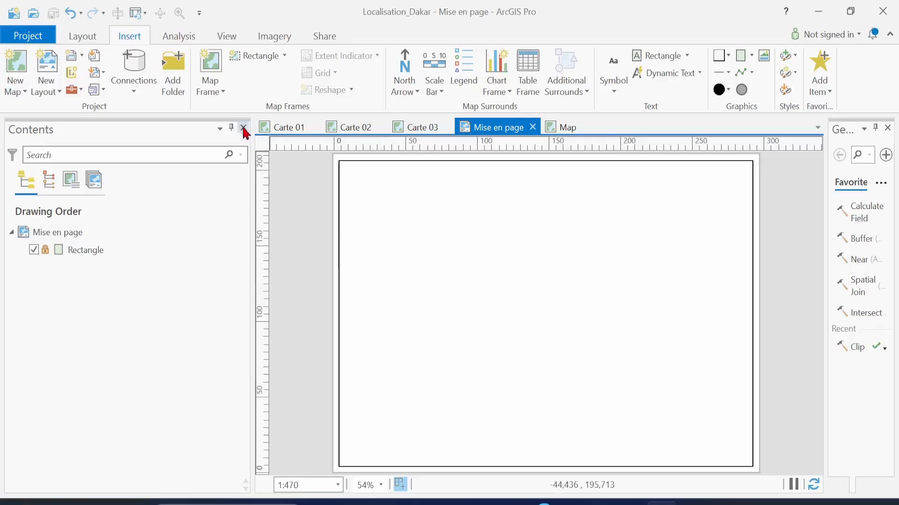
Insert a Carte 02 Africa map frame at the page's upper right and resize the side panes
{"action": "left_click", "coordinate": [223, 93]}
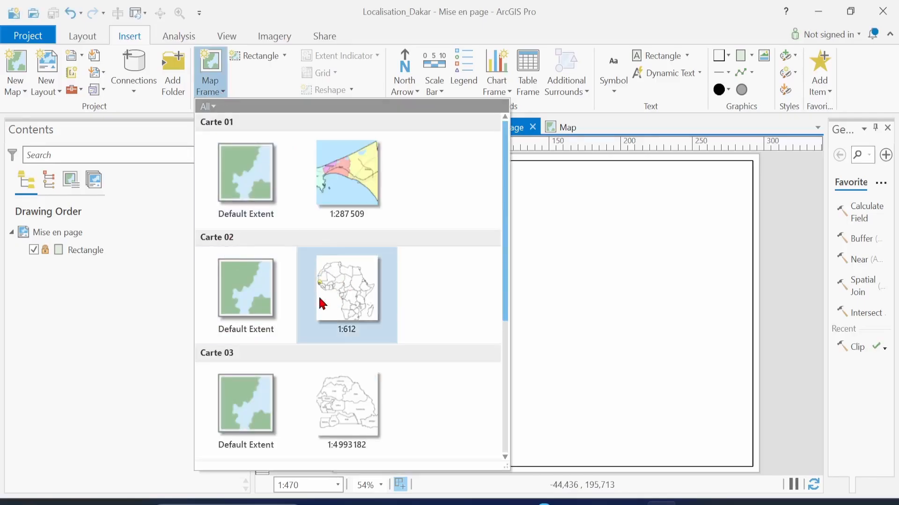
{"action": "left_click", "coordinate": [347, 288]}
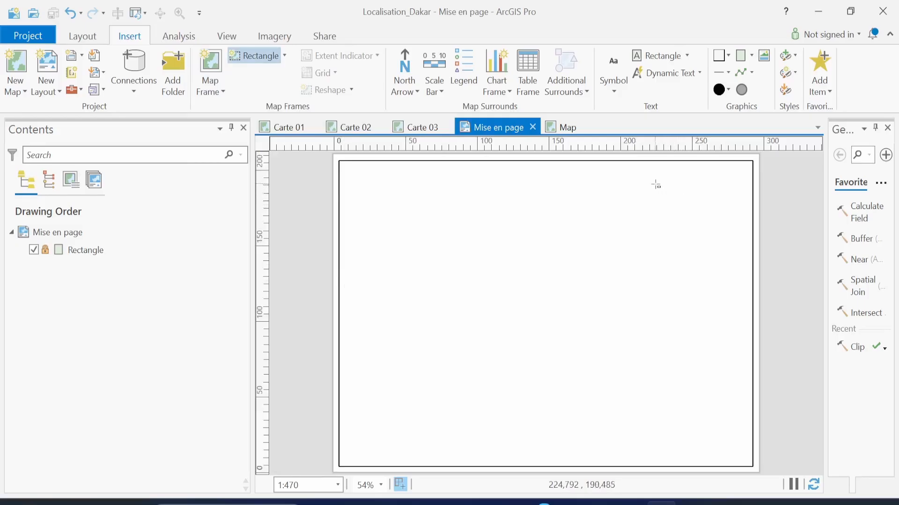
{"action": "left_click_drag", "start_coordinate": [656, 185], "coordinate": [746, 313]}
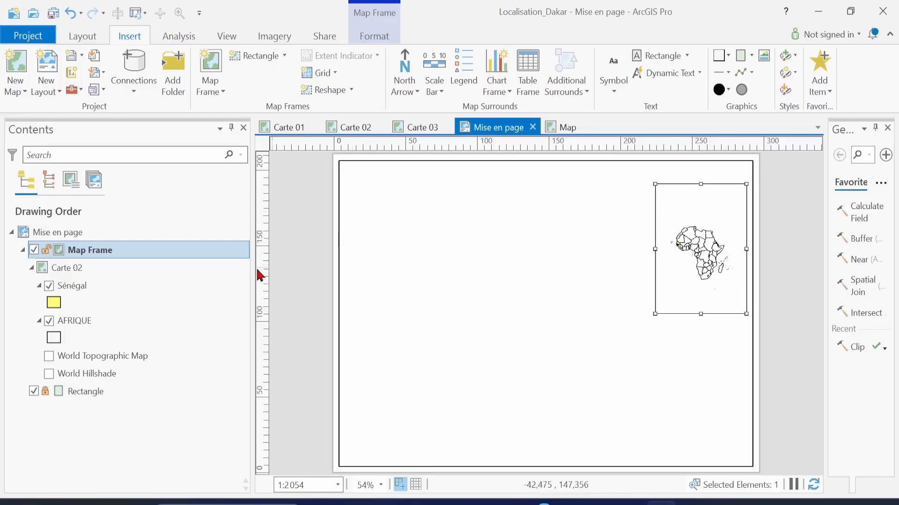
{"action": "left_click_drag", "start_coordinate": [253, 270], "coordinate": [174, 264]}
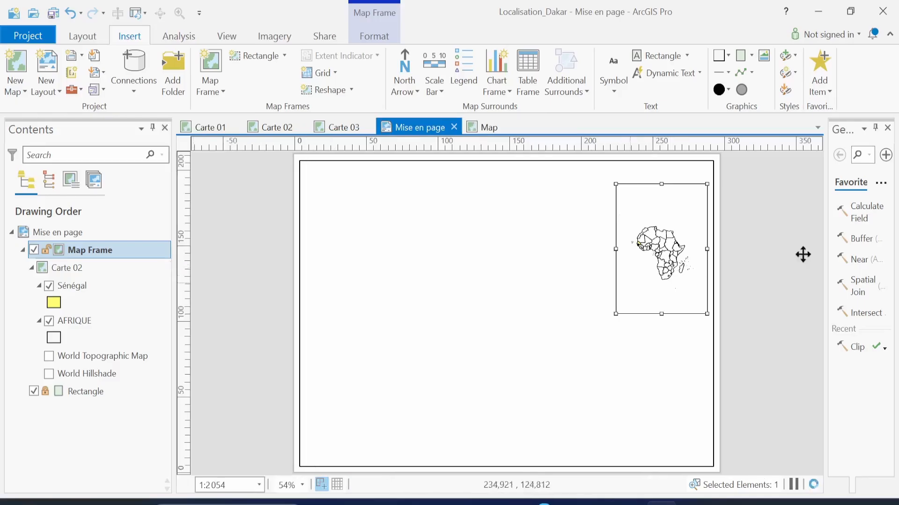
{"action": "left_click_drag", "start_coordinate": [825, 265], "coordinate": [712, 257]}
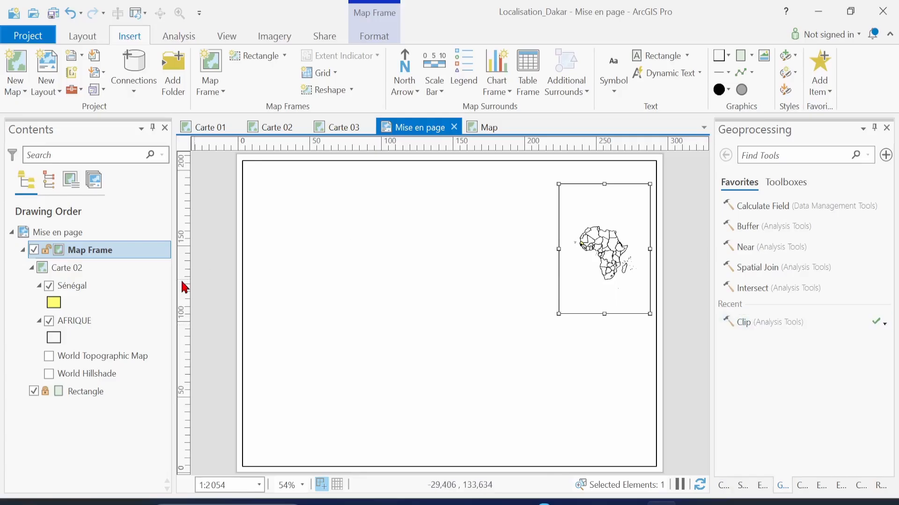
Open the Africa map frame's properties and widen the Format pane
{"action": "left_click", "coordinate": [120, 257]}
{"action": "right_click", "coordinate": [121, 257]}
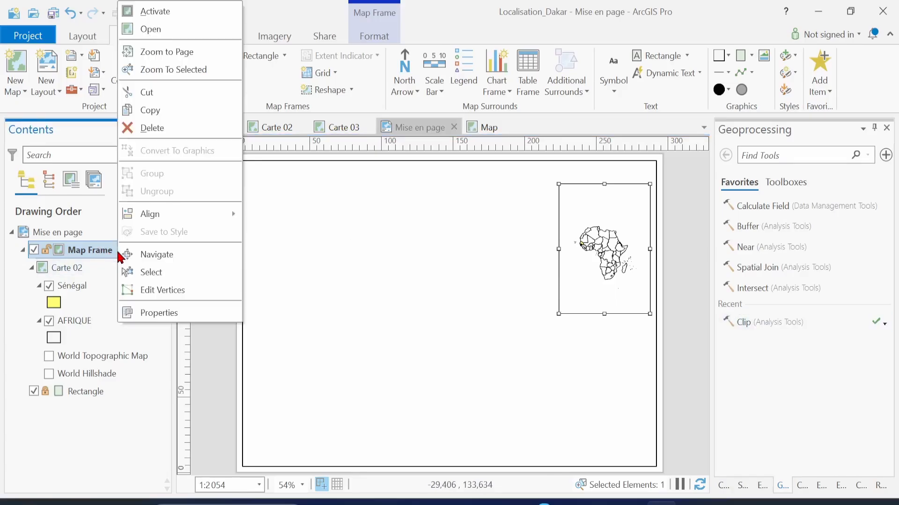
{"action": "left_click", "coordinate": [183, 318]}
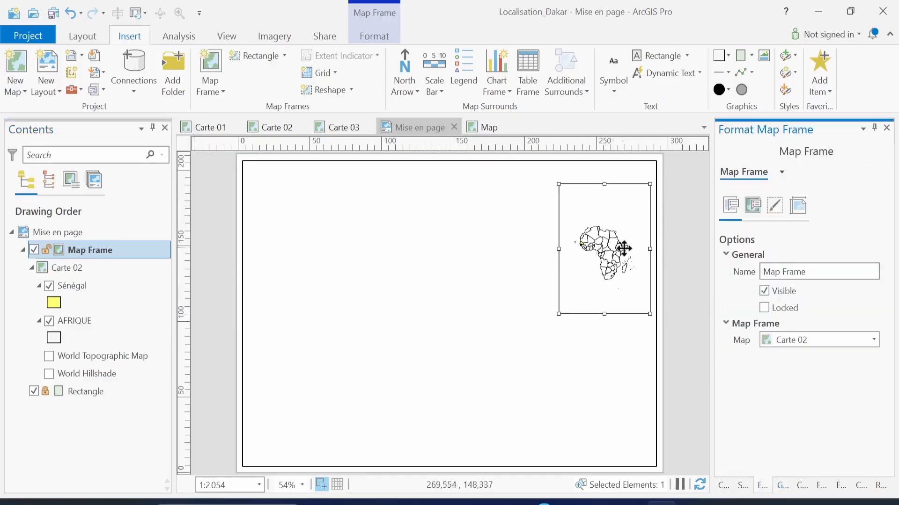
{"action": "left_click_drag", "start_coordinate": [712, 272], "coordinate": [591, 284]}
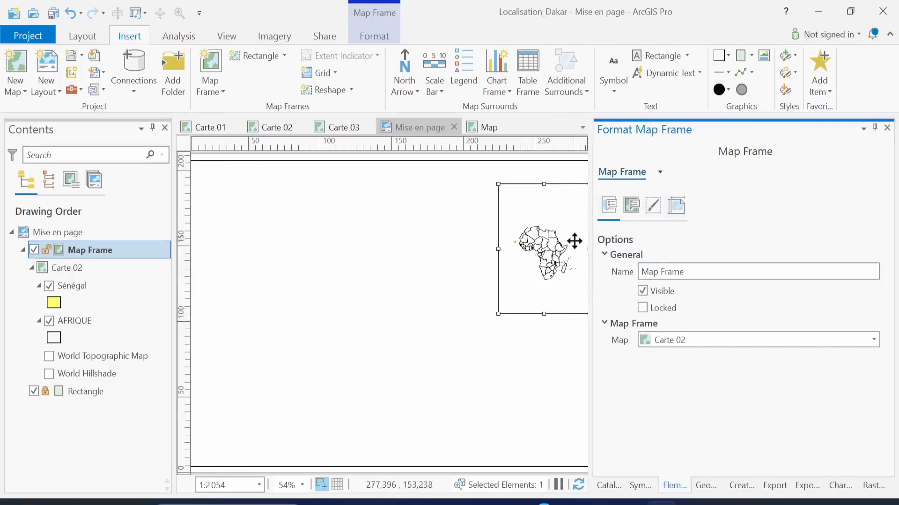
Move the Africa map frame further left on the layout page
{"action": "left_click_drag", "start_coordinate": [525, 238], "coordinate": [440, 238]}
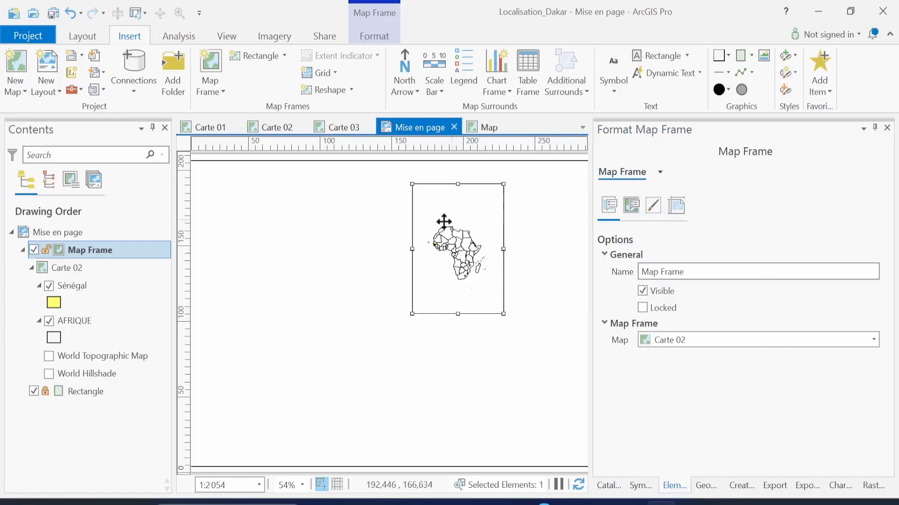
{"action": "scroll", "coordinate": [464, 250], "scroll_direction": "up", "scroll_amount": 1}
{"action": "scroll", "coordinate": [464, 250], "scroll_direction": "up", "scroll_amount": 2}
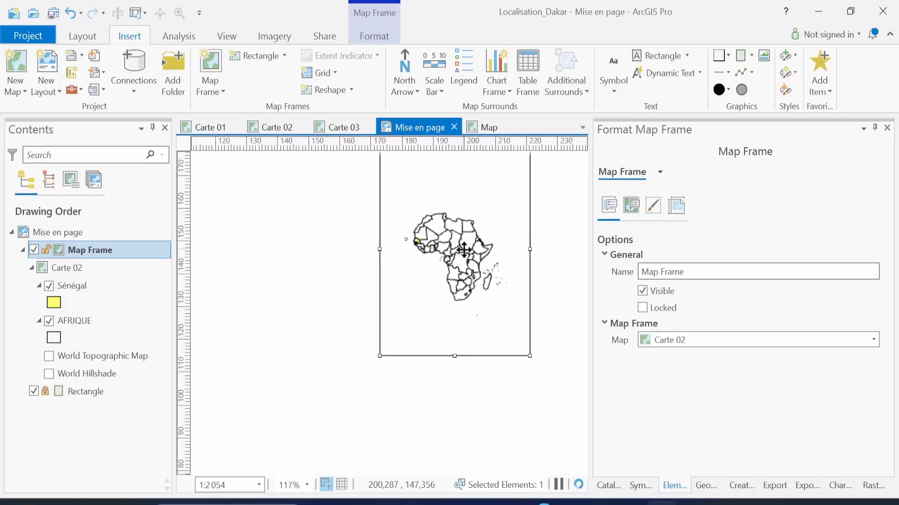
{"action": "scroll", "coordinate": [463, 250], "scroll_direction": "down", "scroll_amount": 1}
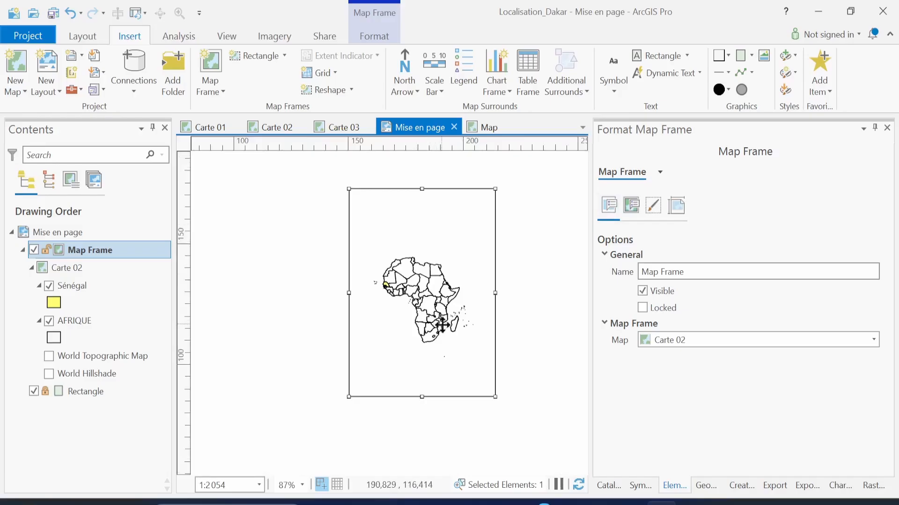
In the frame's Display Options, change the Africa inset scale from 1:2054 to 1:1054
{"action": "left_click", "coordinate": [634, 212]}
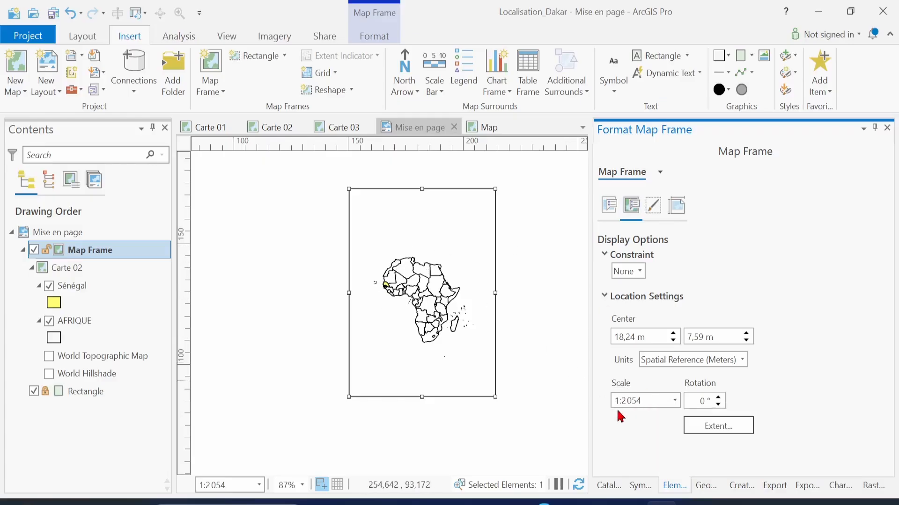
{"action": "left_click", "coordinate": [647, 402]}
{"action": "left_click", "coordinate": [646, 402]}
{"action": "left_click", "coordinate": [626, 401]}
{"action": "key", "text": "BackSpace"}
{"action": "type", "text": "1"}
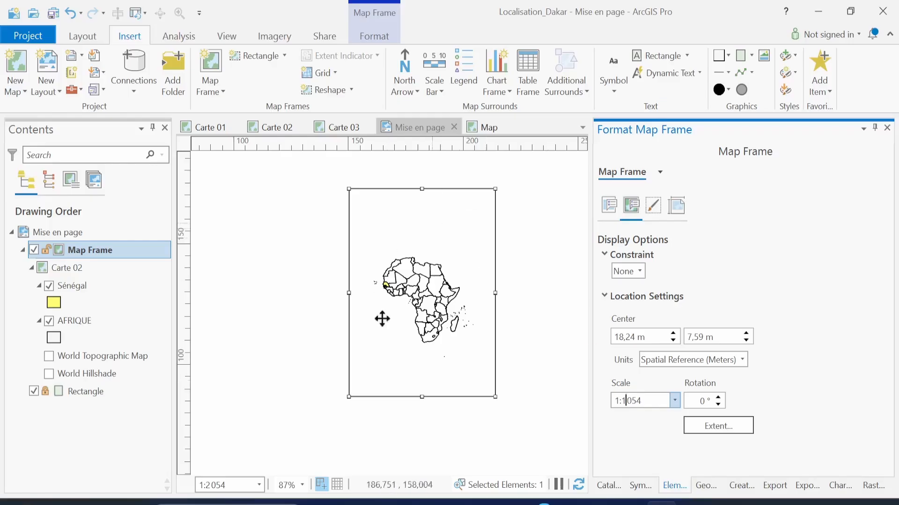
{"action": "key", "text": "Return"}
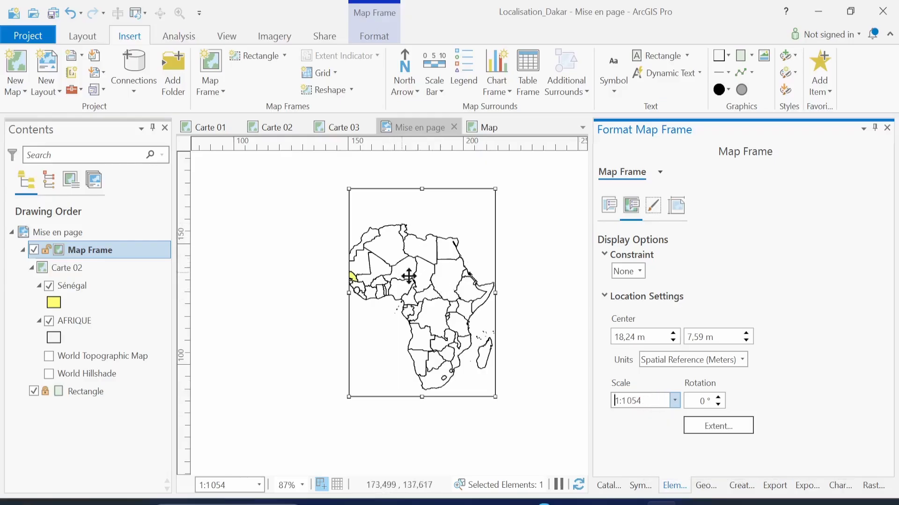
Adjust the Africa inset scale through 1:1500 to a final 1:1200
{"action": "left_click", "coordinate": [641, 401]}
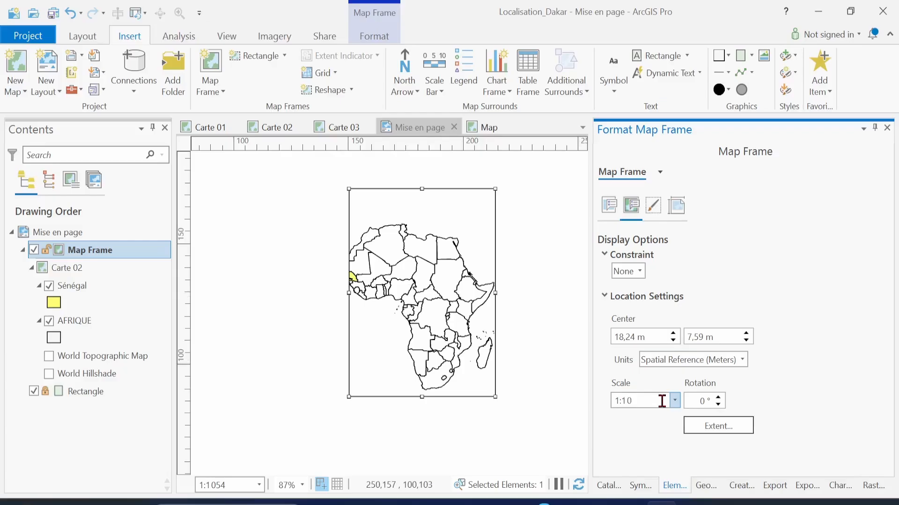
{"action": "type", "text": "500"}
{"action": "key", "text": "Return"}
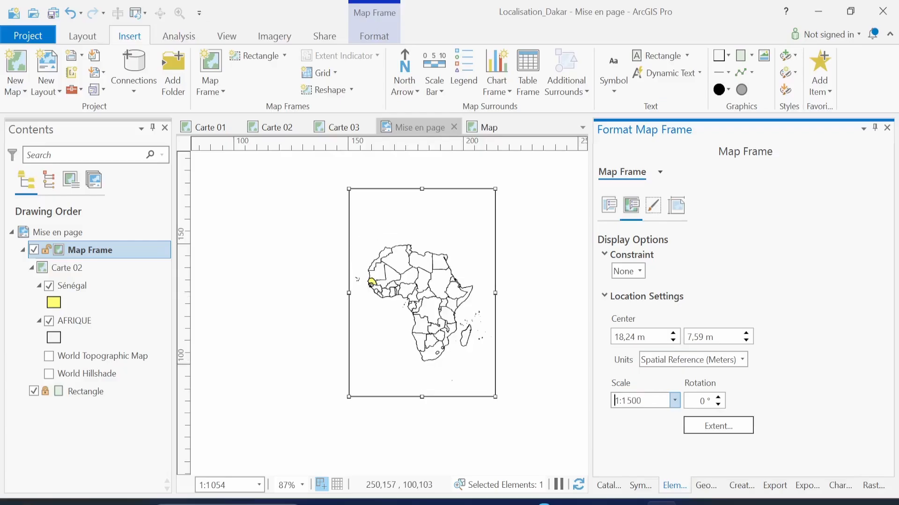
{"action": "left_click", "coordinate": [627, 402]}
{"action": "key", "text": "Delete"}
{"action": "type", "text": "2"}
{"action": "key", "text": "Return"}
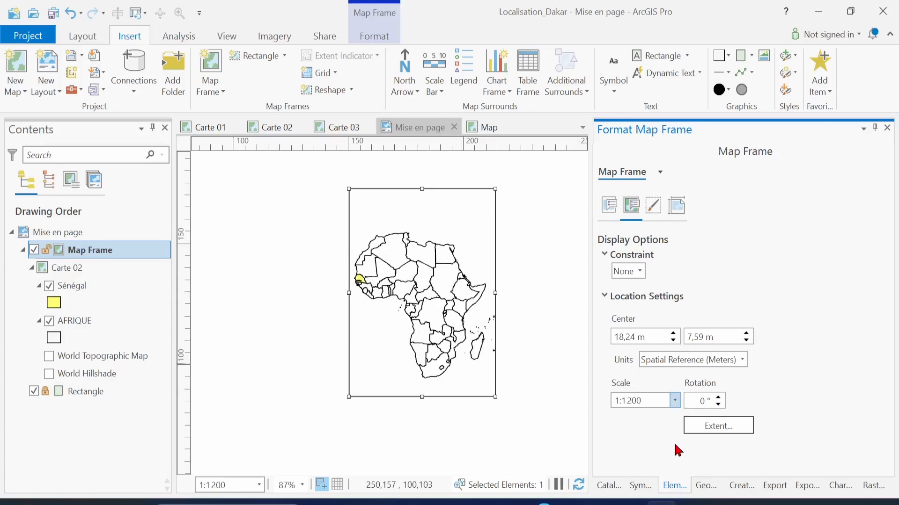
Save the project and lower the Africa frame's top edge to shorten it
{"action": "key", "text": "ctrl+s"}
{"action": "left_click_drag", "start_coordinate": [656, 398], "coordinate": [575, 390]}
{"action": "left_click", "coordinate": [634, 454]}
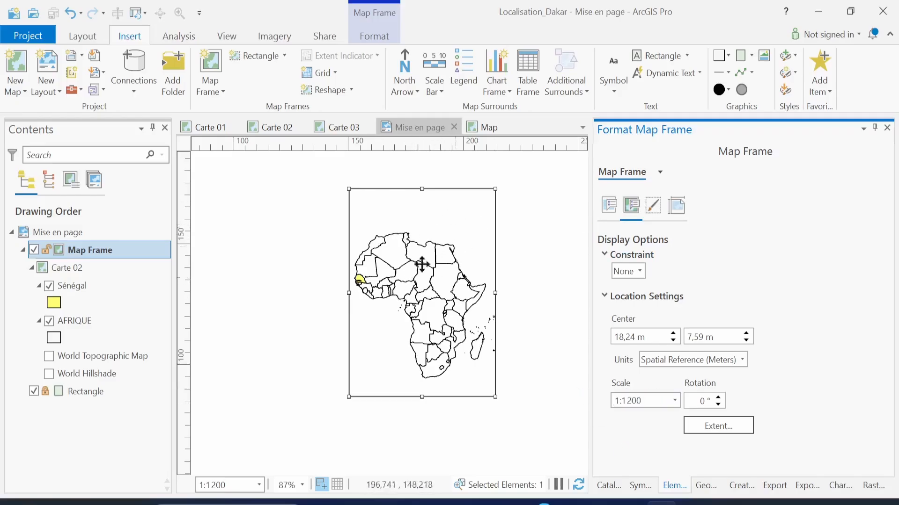
{"action": "left_click_drag", "start_coordinate": [421, 190], "coordinate": [422, 226]}
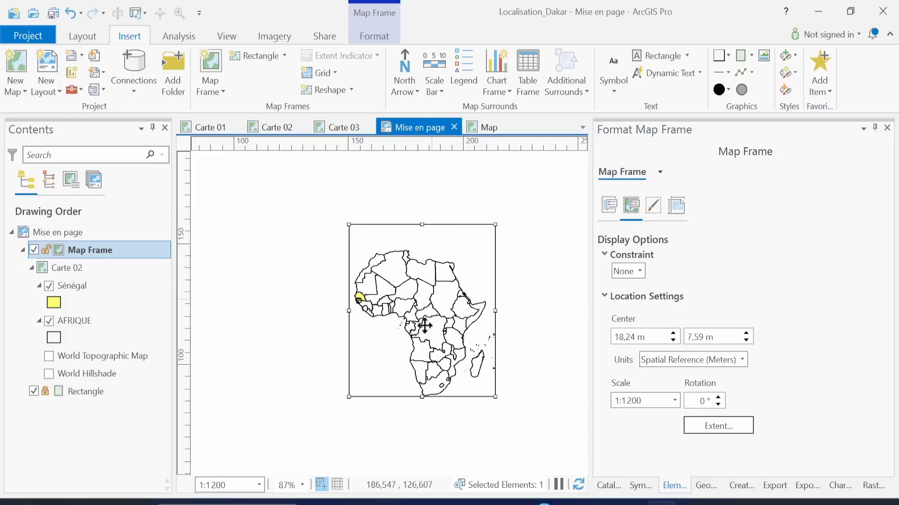
{"action": "right_click", "coordinate": [431, 281]}
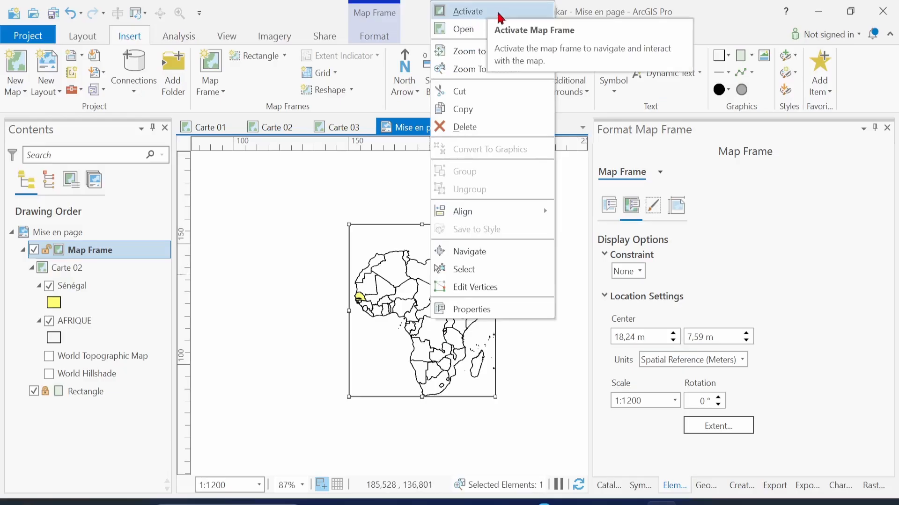
Activate the Africa frame, nudge the continent slightly within it, and return to layout editing
{"action": "left_click", "coordinate": [468, 13]}
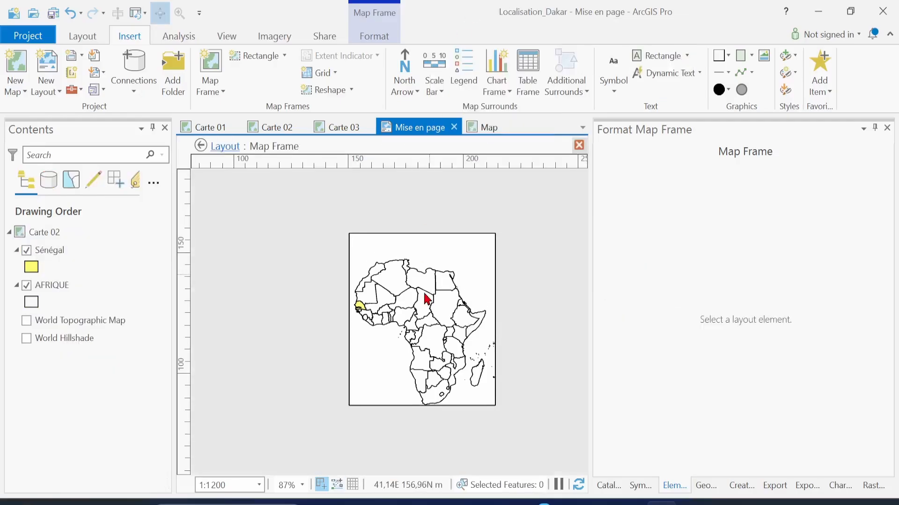
{"action": "mouse_move", "coordinate": [434, 306]}
{"action": "left_mouse_down"}
{"action": "mouse_move", "coordinate": [472, 278]}
{"action": "mouse_move", "coordinate": [461, 302]}
{"action": "mouse_move", "coordinate": [471, 269]}
{"action": "mouse_move", "coordinate": [379, 321]}
{"action": "mouse_move", "coordinate": [366, 297]}
{"action": "mouse_move", "coordinate": [440, 292]}
{"action": "left_mouse_up"}
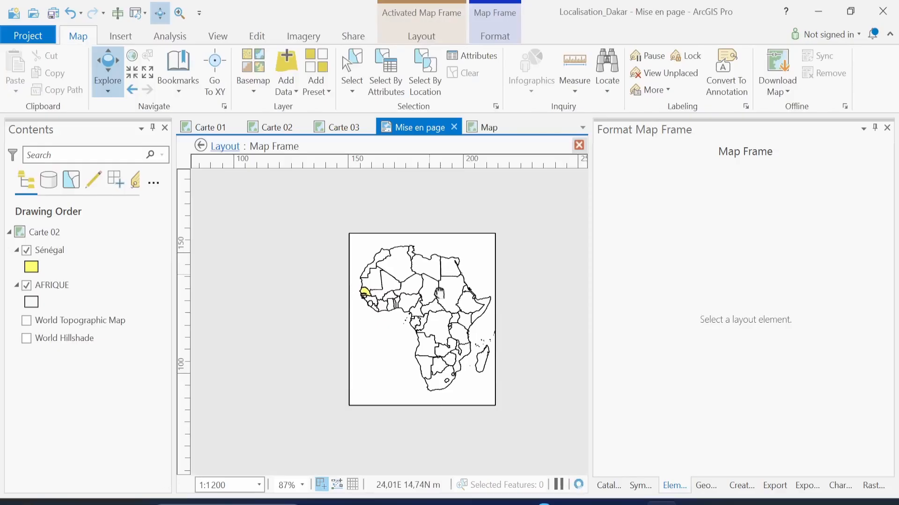
{"action": "left_click_drag", "start_coordinate": [440, 293], "coordinate": [441, 294]}
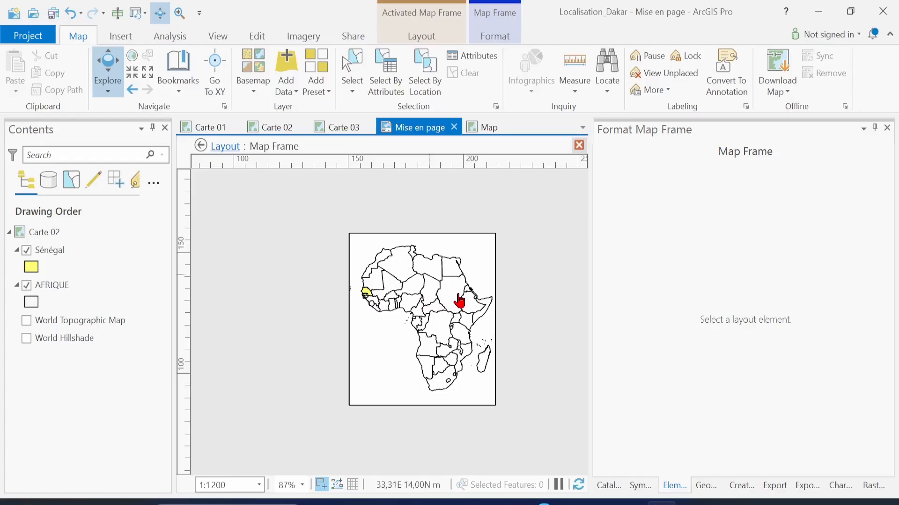
{"action": "left_click", "coordinate": [580, 146]}
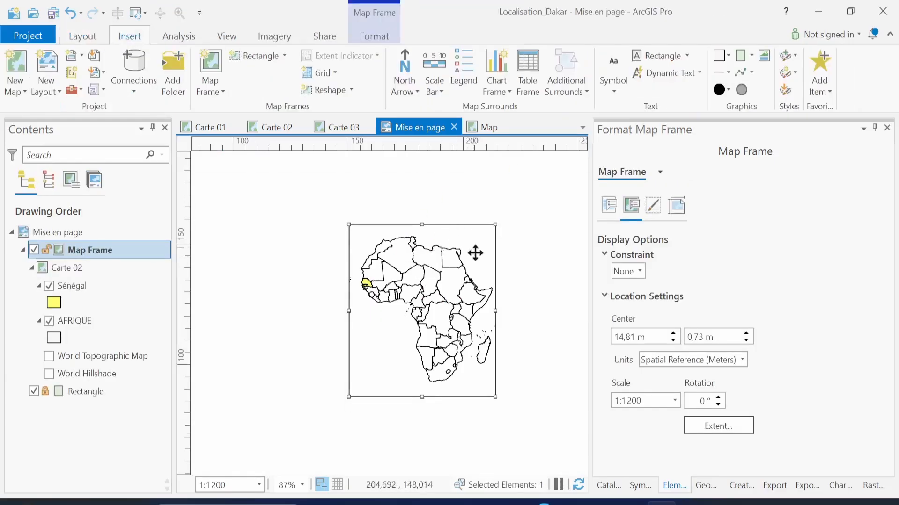
Widen the Africa frame slightly and move it to the page's upper-right corner
{"action": "left_click_drag", "start_coordinate": [495, 312], "coordinate": [507, 312]}
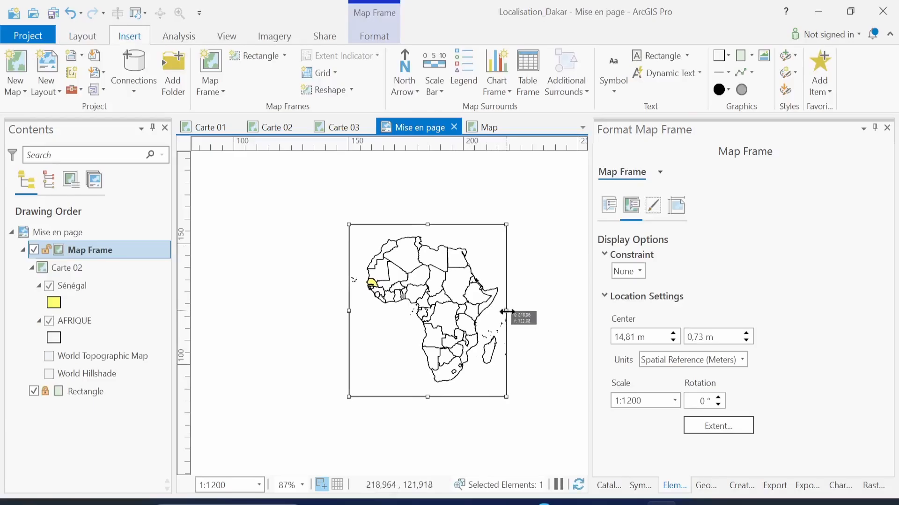
{"action": "left_click", "coordinate": [543, 264]}
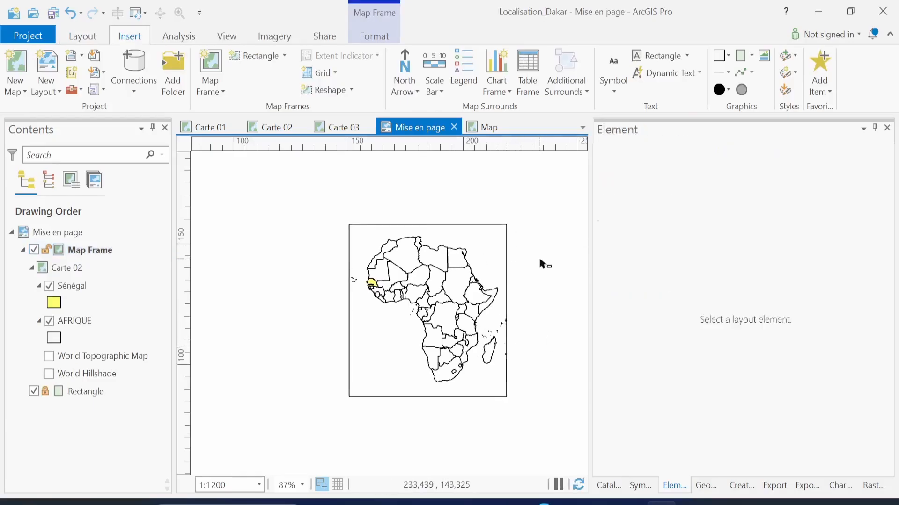
{"action": "scroll", "coordinate": [491, 309], "scroll_direction": "down", "scroll_amount": 3}
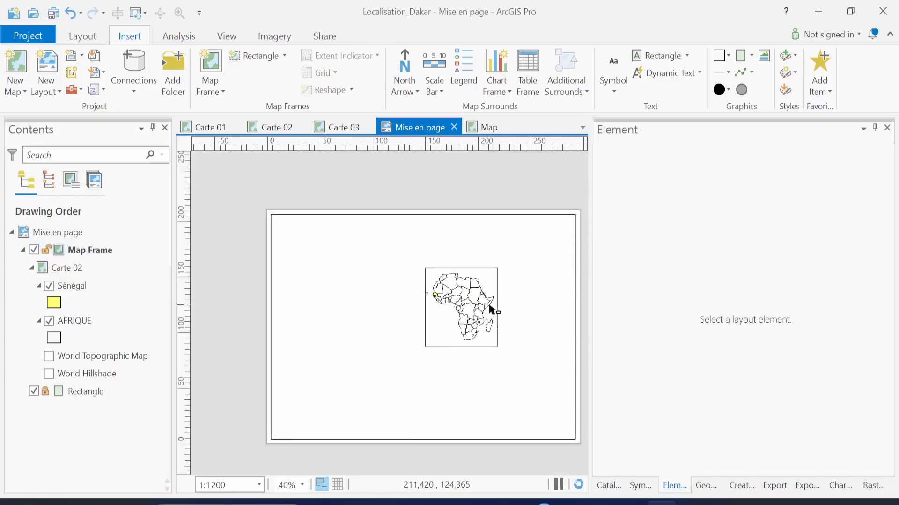
{"action": "left_click_drag", "start_coordinate": [460, 306], "coordinate": [526, 274]}
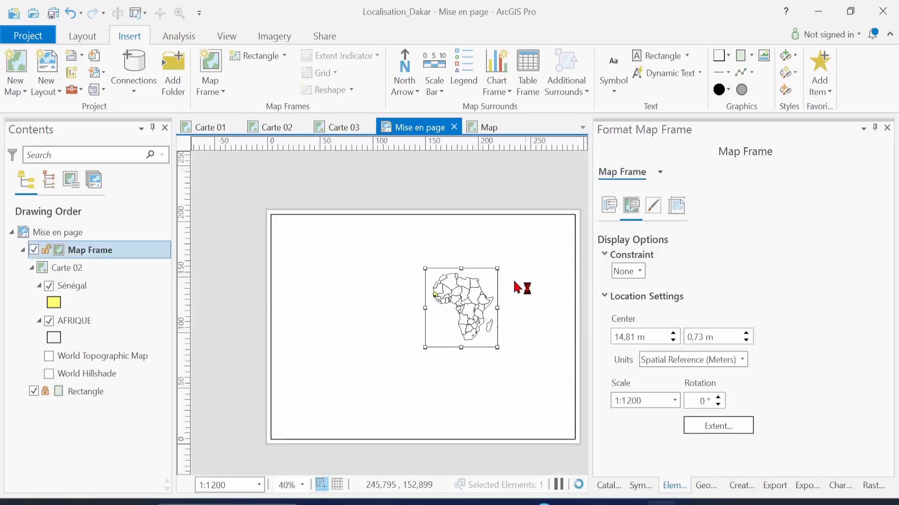
{"action": "left_click_drag", "start_coordinate": [473, 301], "coordinate": [545, 273]}
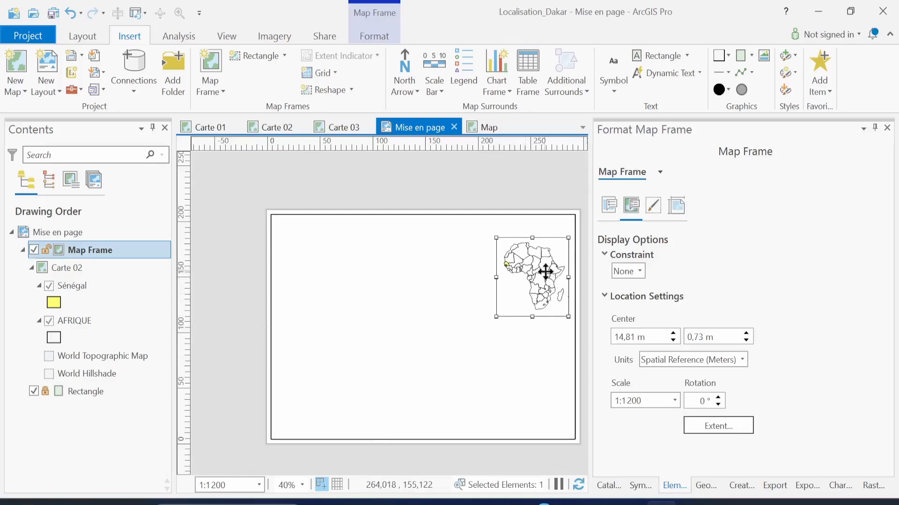
Zoom to check the inset's placement and save the project
{"action": "scroll", "coordinate": [533, 294], "scroll_direction": "up", "scroll_amount": 3}
{"action": "scroll", "coordinate": [533, 294], "scroll_direction": "up", "scroll_amount": 1}
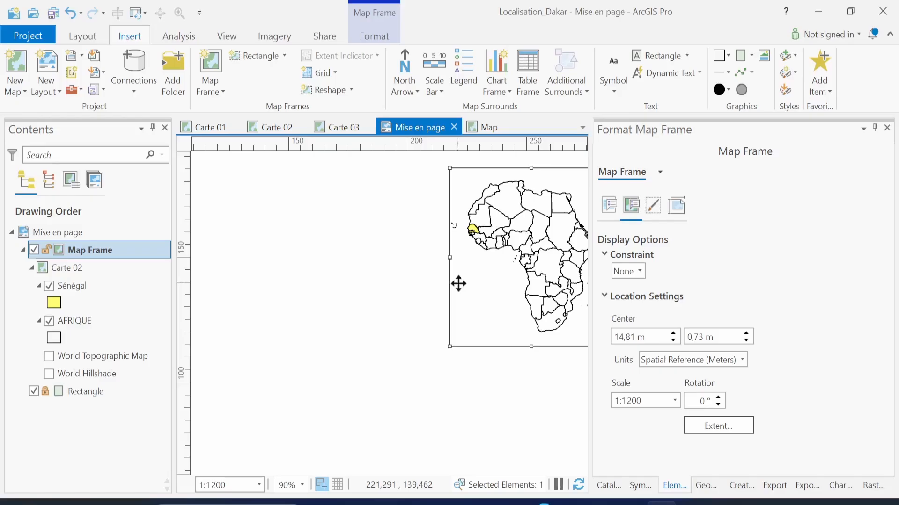
{"action": "scroll", "coordinate": [458, 284], "scroll_direction": "down", "scroll_amount": 1}
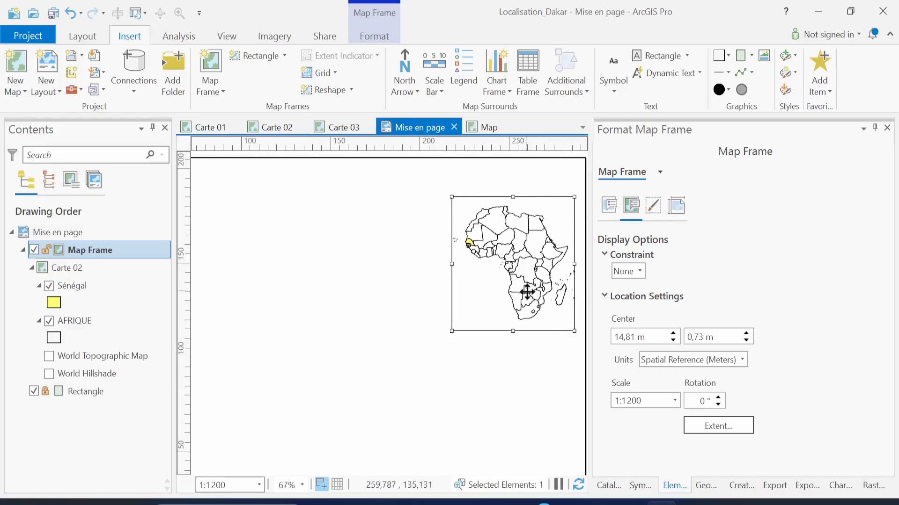
{"action": "key", "text": "ctrl+s"}
Insert a Carte 03 Senegal regions map frame below the Africa inset
{"action": "left_click", "coordinate": [223, 94]}
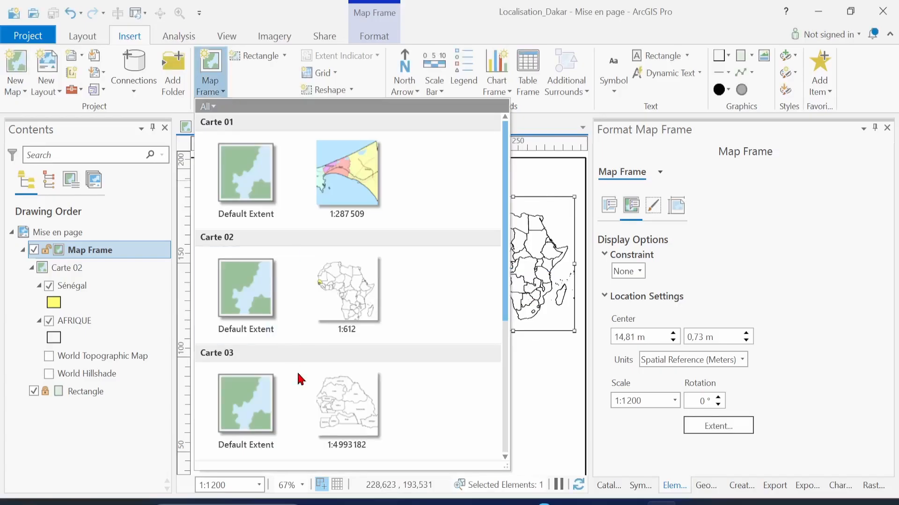
{"action": "left_click", "coordinate": [349, 414]}
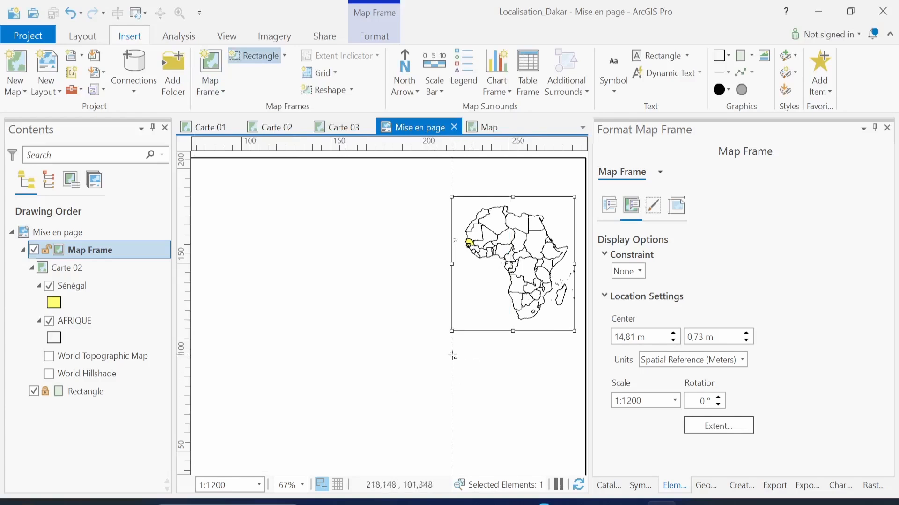
{"action": "left_click_drag", "start_coordinate": [452, 356], "coordinate": [571, 472]}
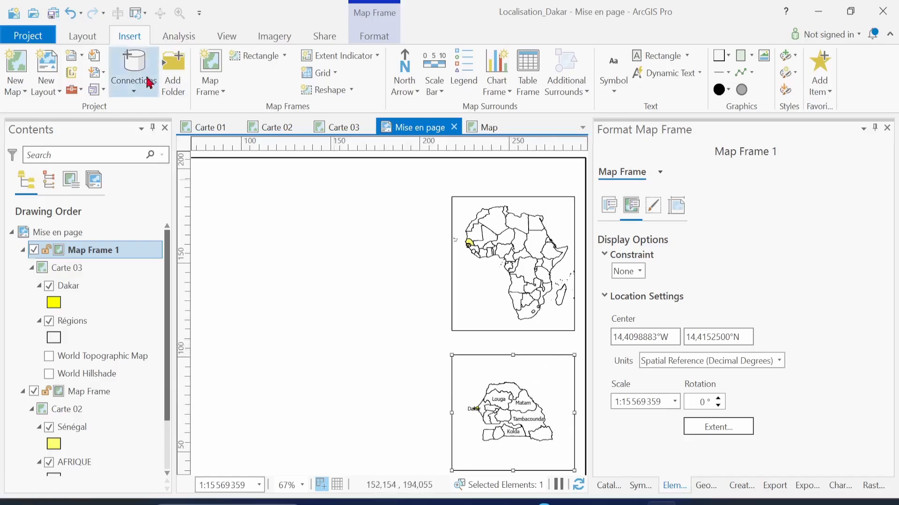
{"action": "left_click", "coordinate": [82, 36]}
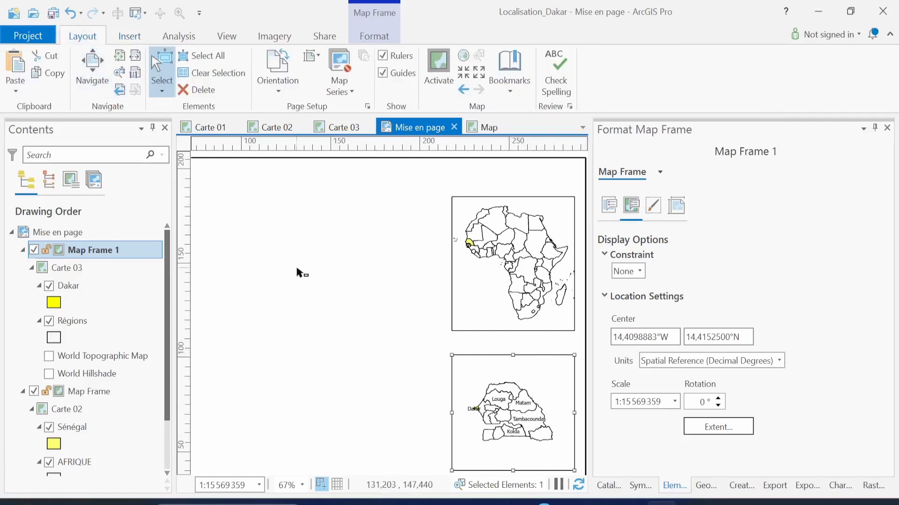
Pan the page to show both insets and set the Senegal frame's scale to 1:11569359
{"action": "left_click", "coordinate": [92, 65]}
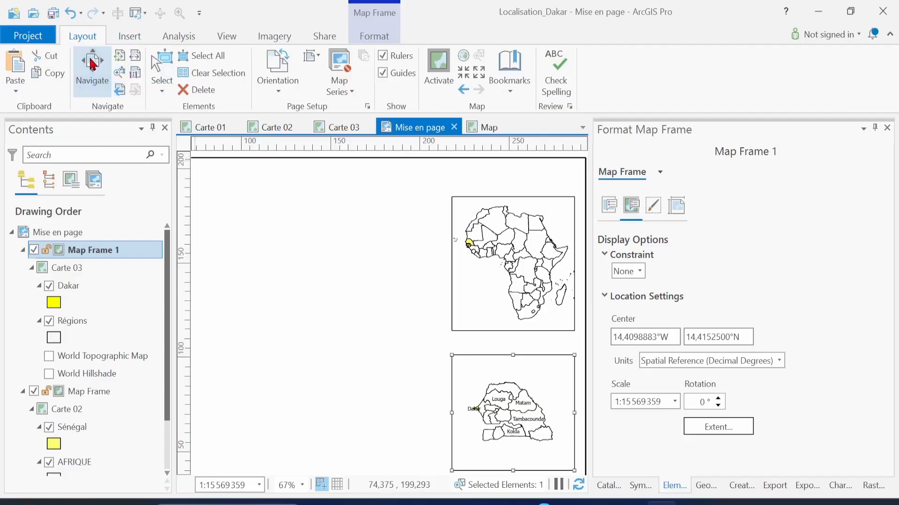
{"action": "left_click_drag", "start_coordinate": [317, 345], "coordinate": [275, 279]}
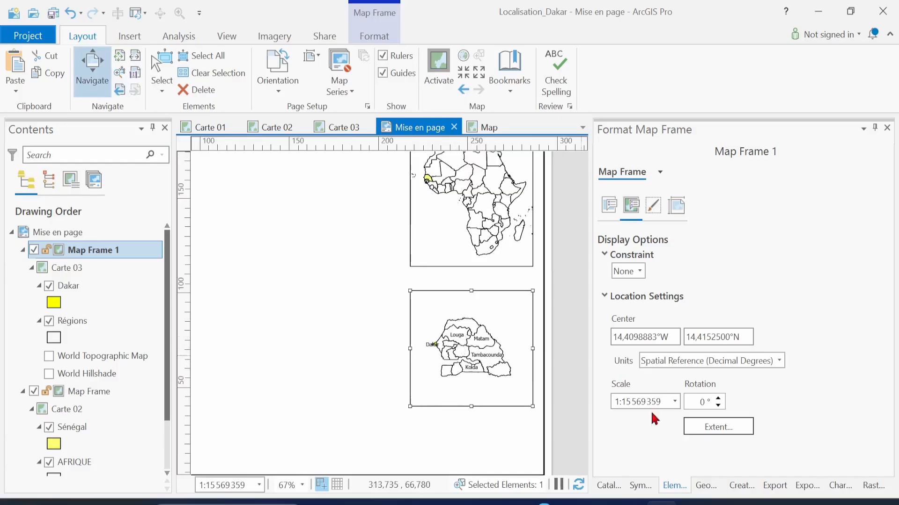
{"action": "left_click", "coordinate": [665, 401]}
{"action": "left_click", "coordinate": [632, 403]}
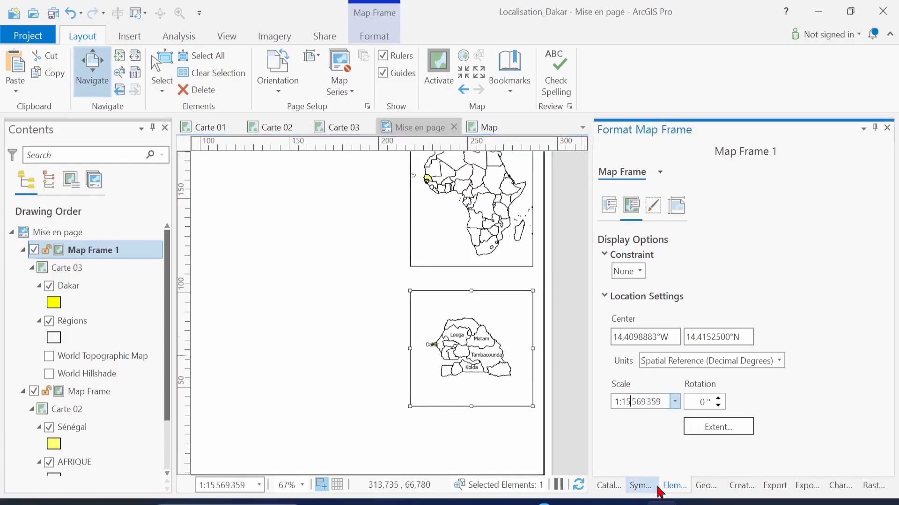
{"action": "key", "text": "BackSpace"}
{"action": "type", "text": "1"}
{"action": "key", "text": "Return"}
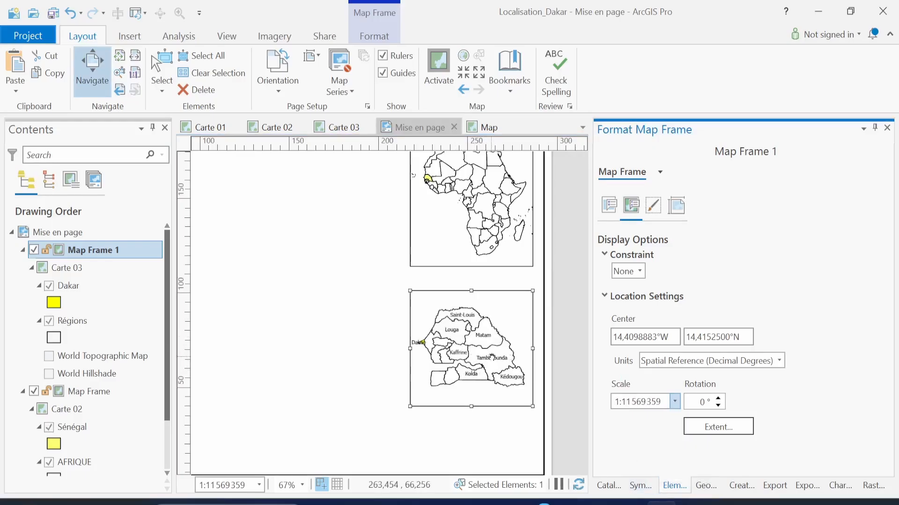
{"action": "right_click", "coordinate": [493, 363]}
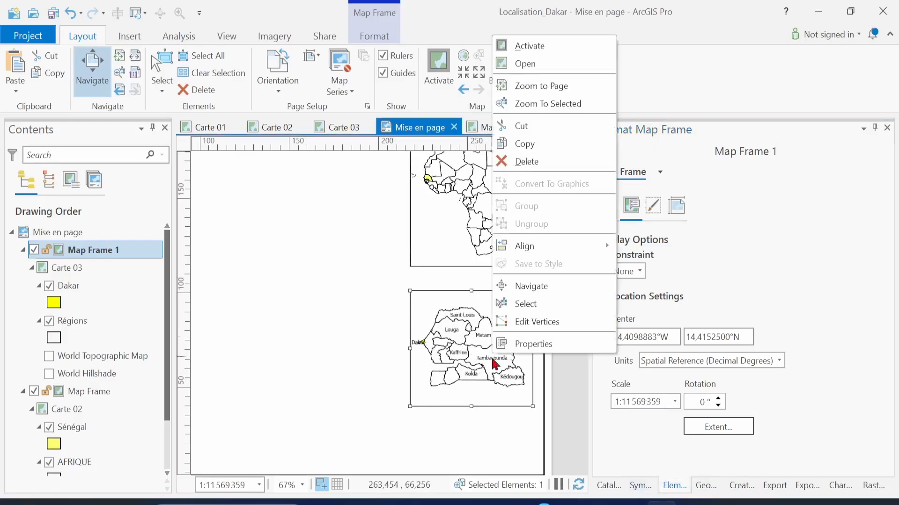
Activate the Senegal frame, shift its map slightly right to centre at 14,6274629°W, then exit
{"action": "left_click", "coordinate": [527, 45]}
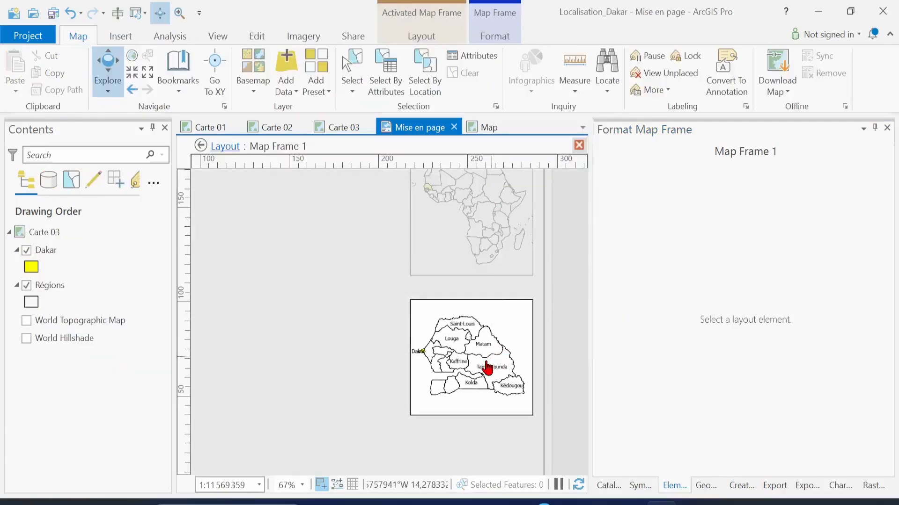
{"action": "left_click_drag", "start_coordinate": [488, 363], "coordinate": [492, 366]}
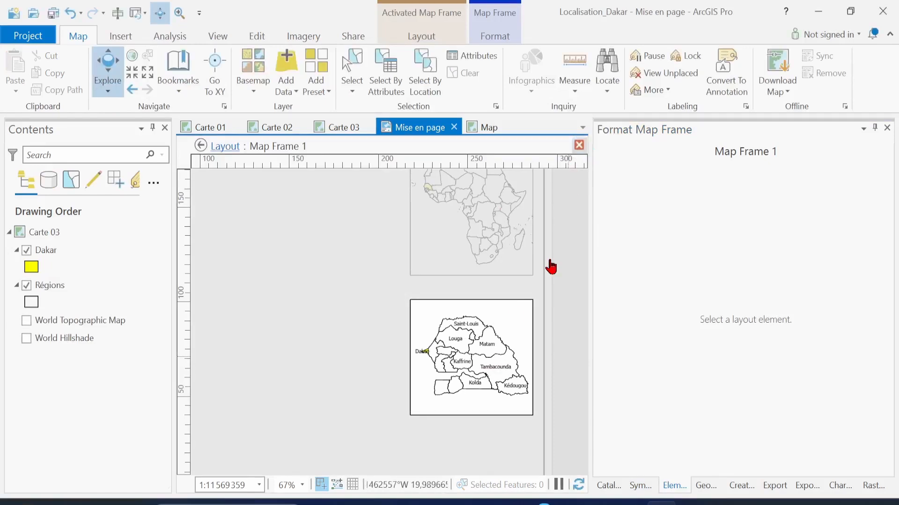
{"action": "left_click", "coordinate": [579, 145]}
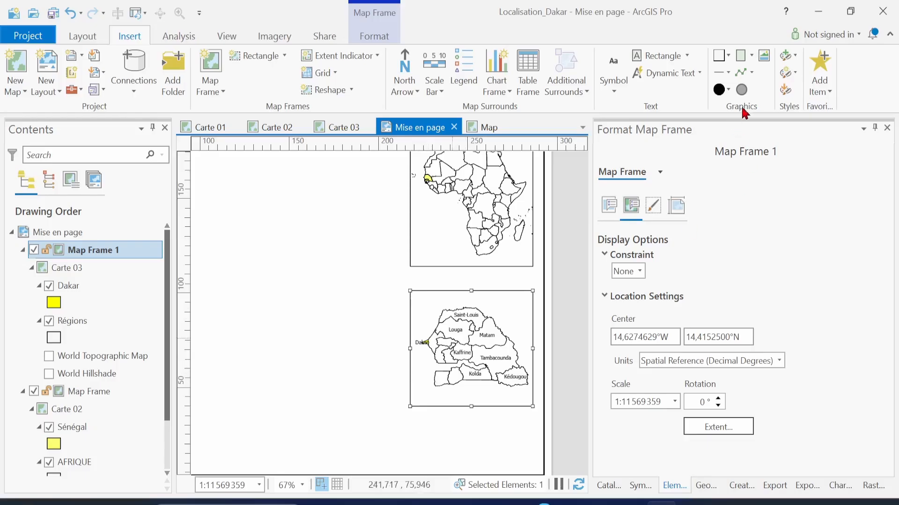
Draw a dashed curve from Senegal on the Africa inset to Dakar on the Senegal inset
{"action": "left_click", "coordinate": [729, 75]}
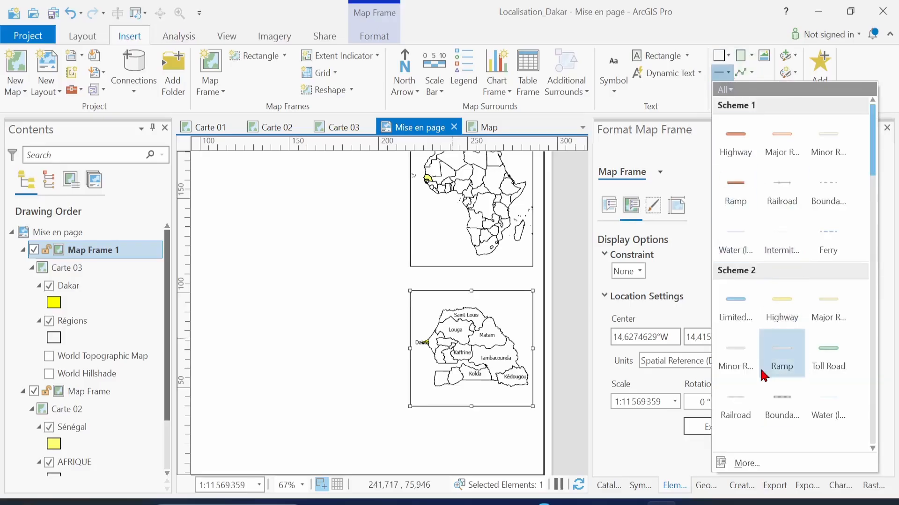
{"action": "scroll", "coordinate": [764, 375], "scroll_direction": "down", "scroll_amount": 5}
{"action": "left_click", "coordinate": [764, 375]}
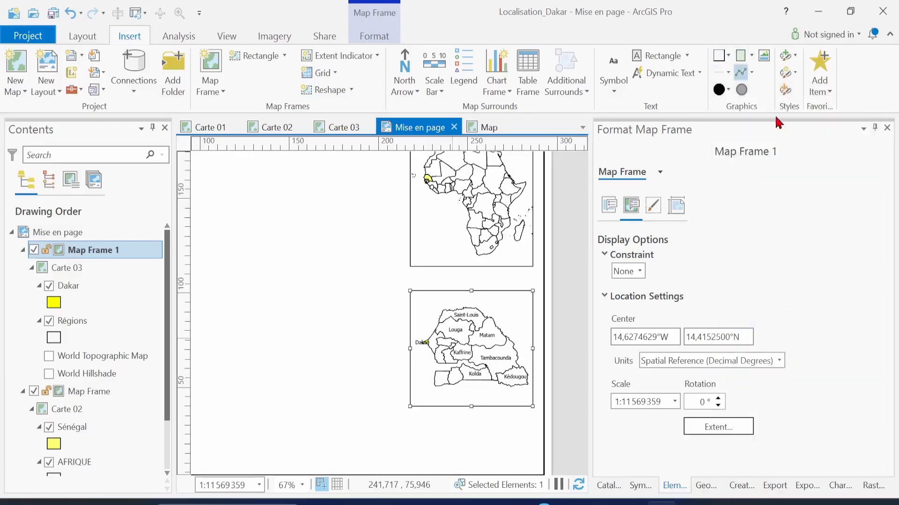
{"action": "left_click", "coordinate": [752, 76]}
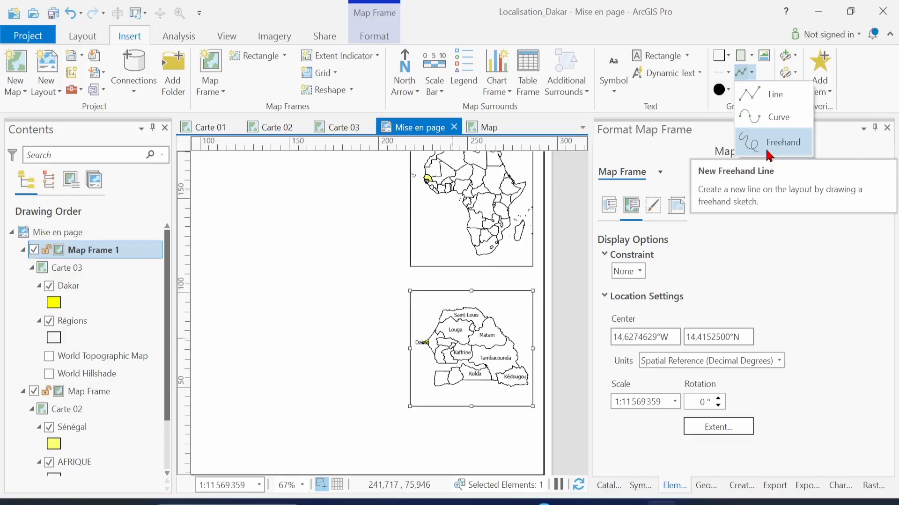
{"action": "left_click", "coordinate": [783, 122]}
{"action": "left_click", "coordinate": [425, 188]}
{"action": "left_click", "coordinate": [361, 272]}
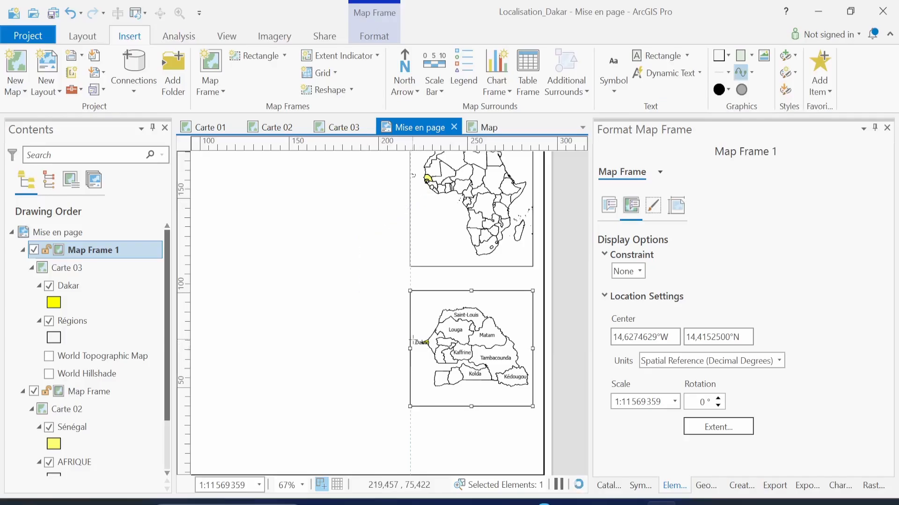
{"action": "double_click", "coordinate": [422, 341]}
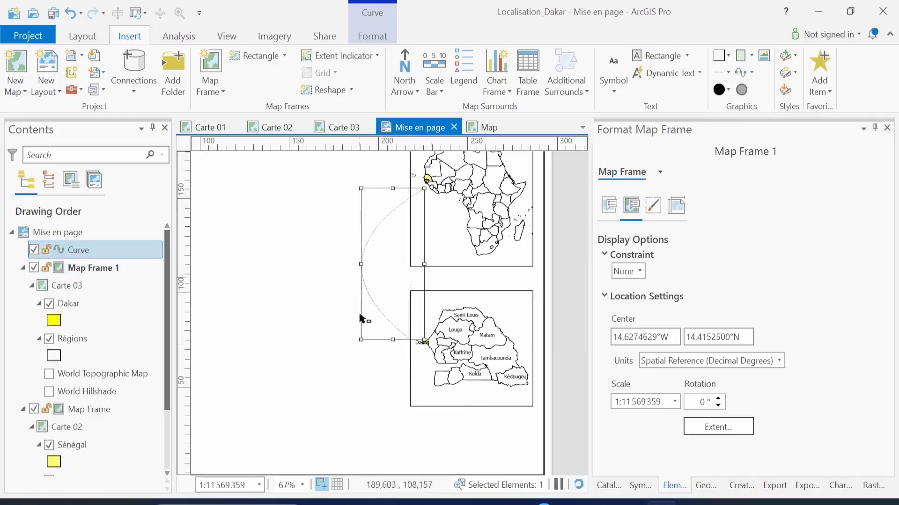
{"action": "left_click", "coordinate": [365, 416]}
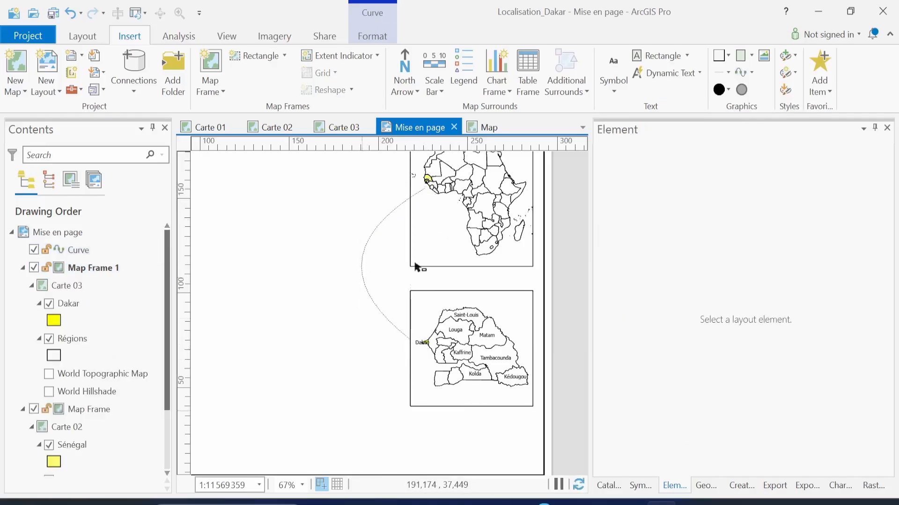
Widen the curve's black dashed line to 6 pt and apply it
{"action": "left_click", "coordinate": [363, 257]}
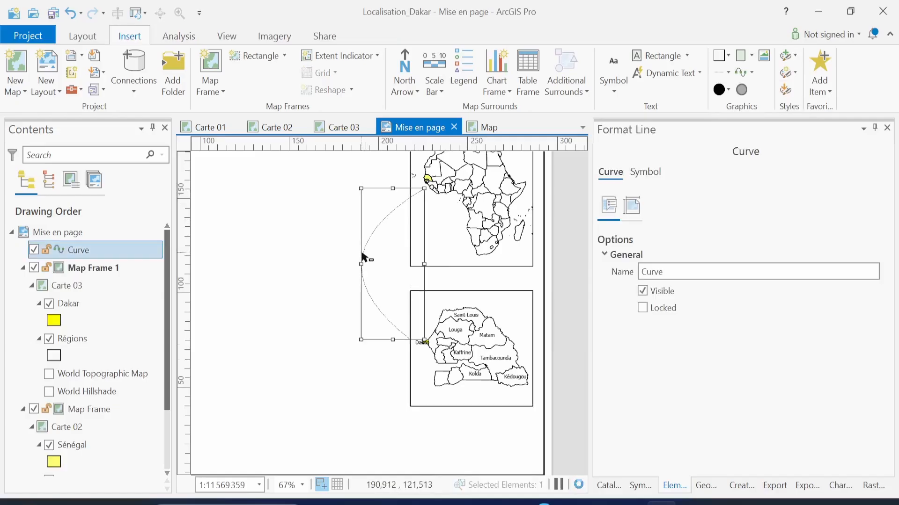
{"action": "left_click", "coordinate": [645, 172]}
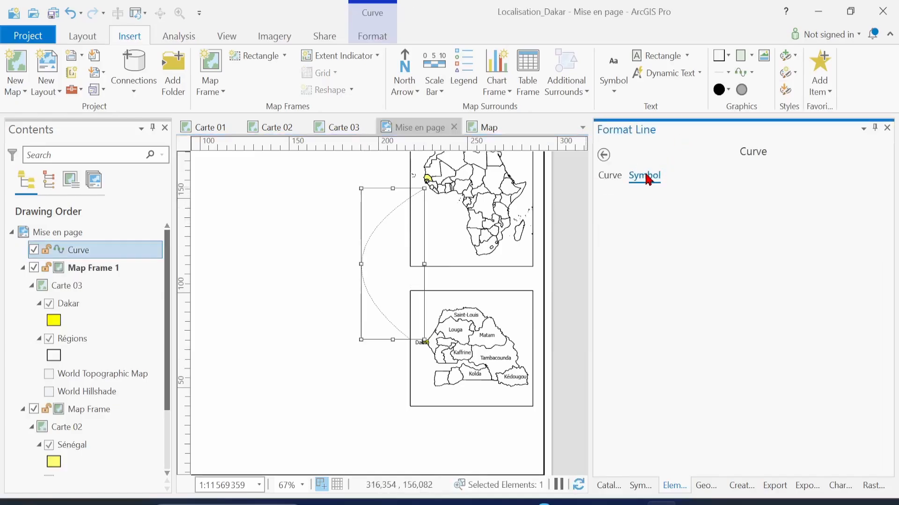
{"action": "left_click", "coordinate": [666, 204]}
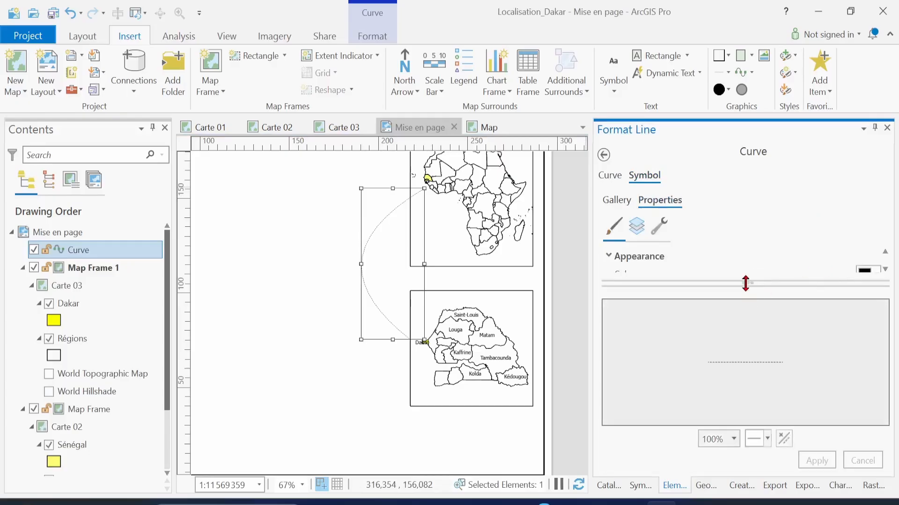
{"action": "left_click_drag", "start_coordinate": [746, 282], "coordinate": [782, 464]}
{"action": "left_click", "coordinate": [881, 293]}
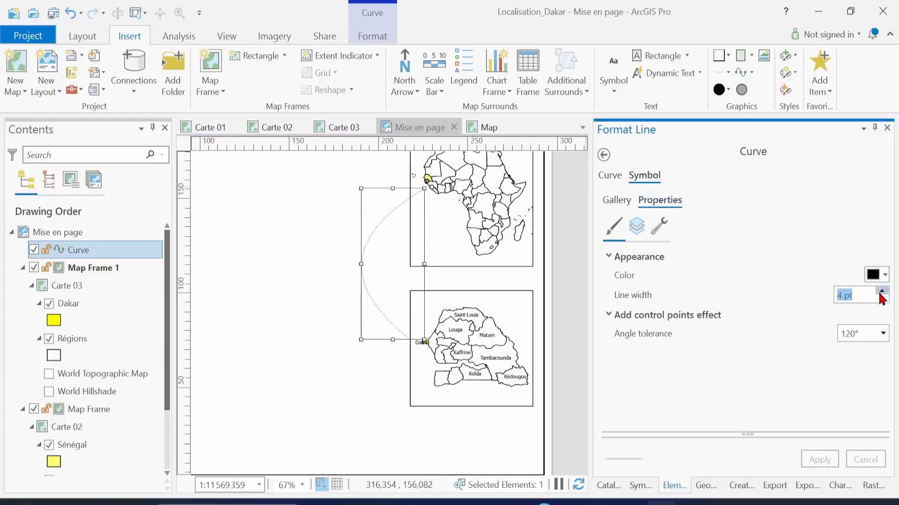
{"action": "left_click", "coordinate": [821, 460]}
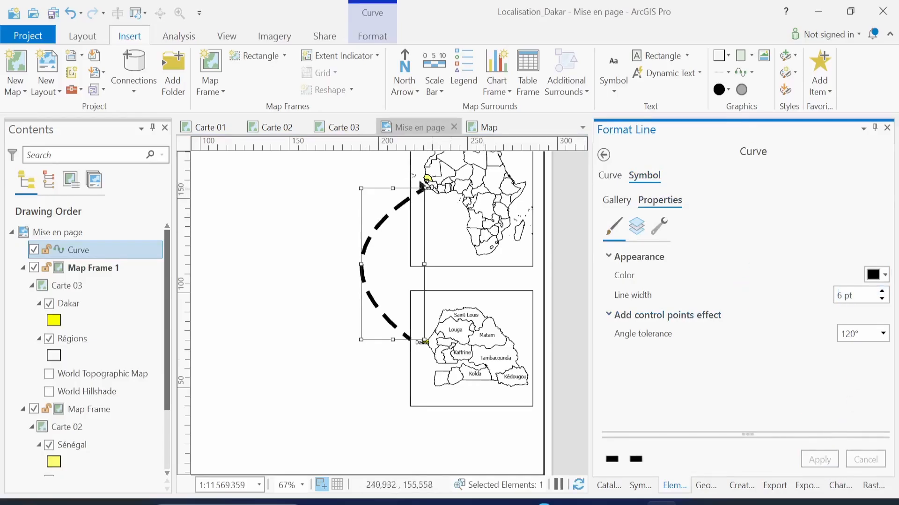
Replace the curve's symbol with an arrow line from the symbol gallery
{"action": "left_click", "coordinate": [611, 176]}
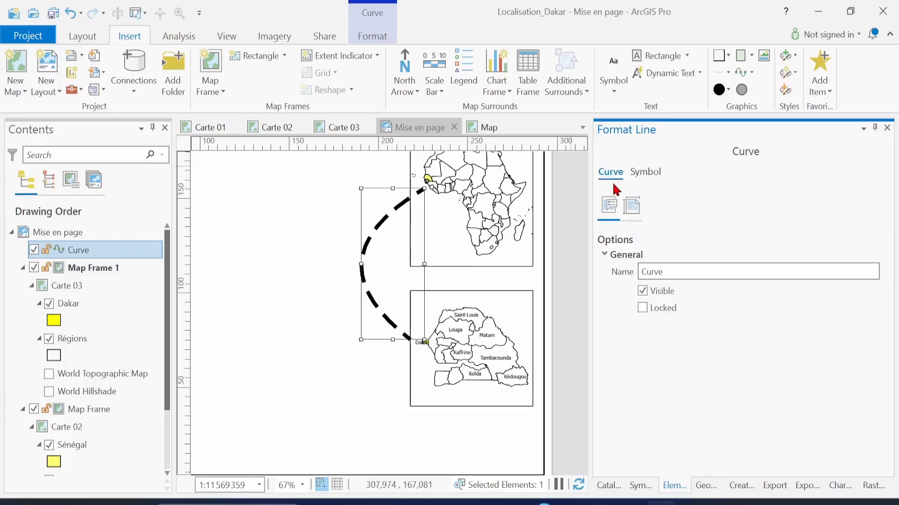
{"action": "left_click", "coordinate": [637, 174]}
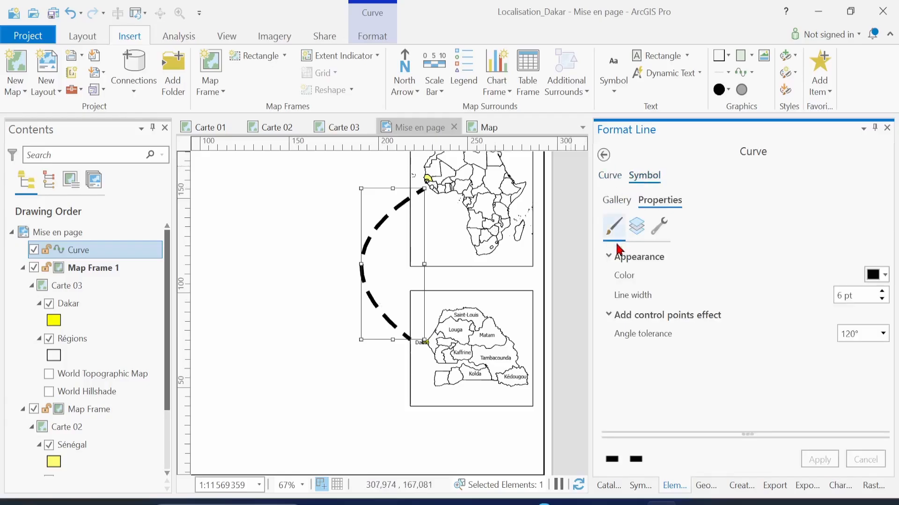
{"action": "left_click", "coordinate": [616, 202]}
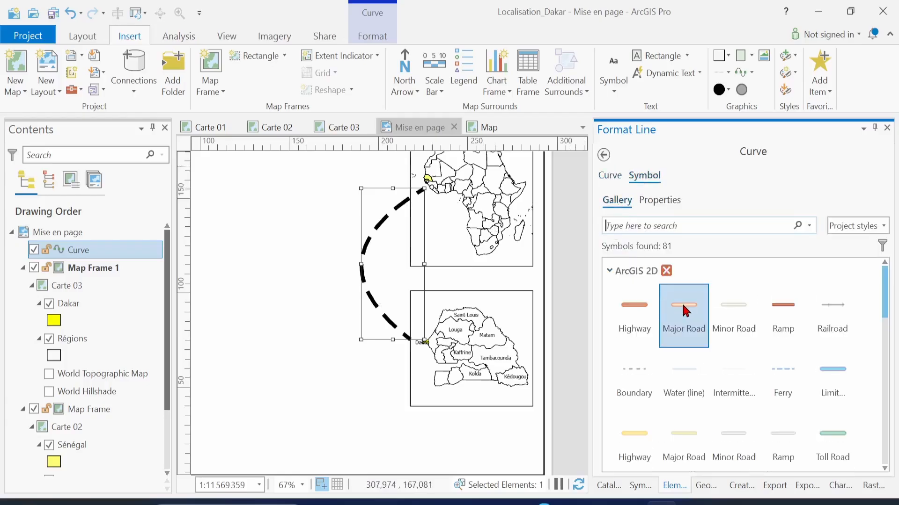
{"action": "scroll", "coordinate": [777, 372], "scroll_direction": "down", "scroll_amount": 10}
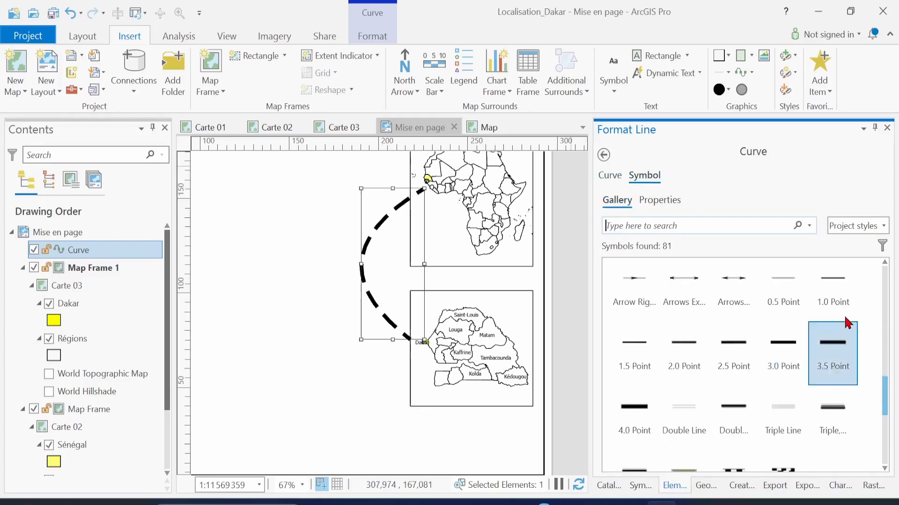
{"action": "left_click_drag", "start_coordinate": [885, 410], "coordinate": [886, 382]}
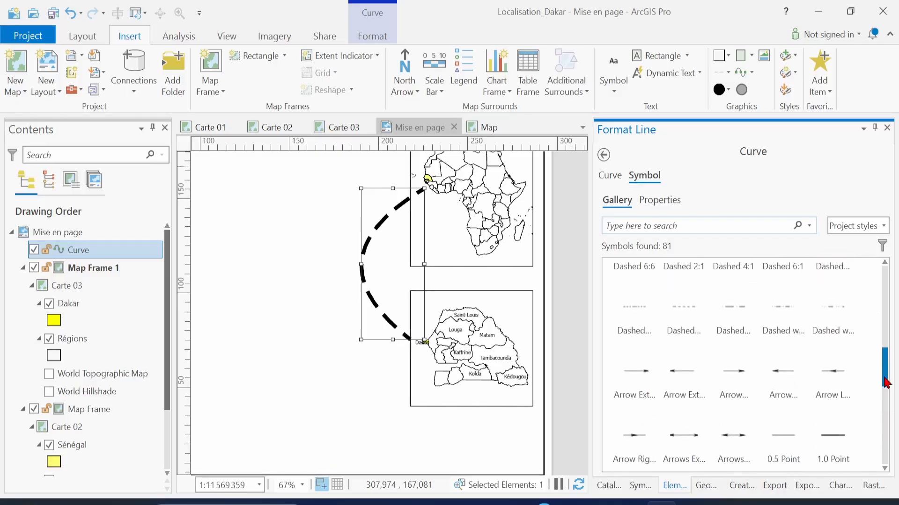
{"action": "left_click", "coordinate": [742, 381]}
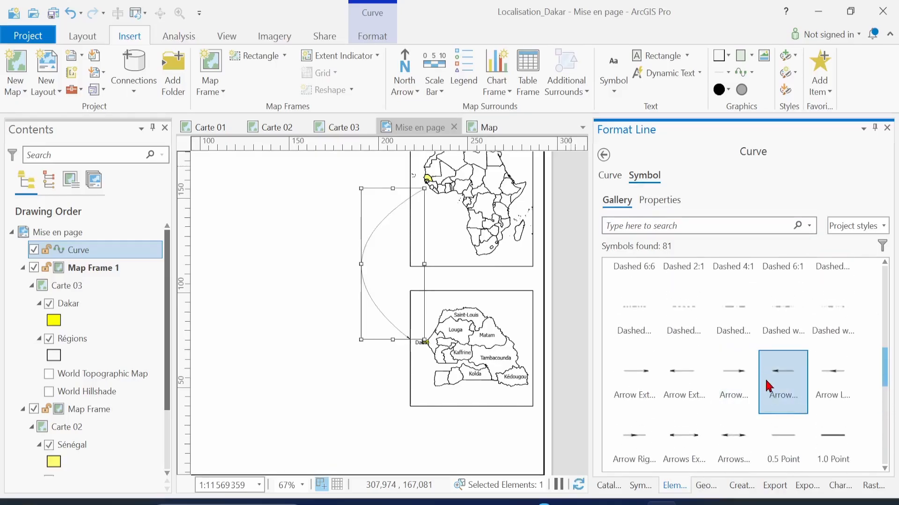
Set the arrow line width to 11 pt, confirm applying it, and reselect the curve
{"action": "left_click", "coordinate": [660, 201]}
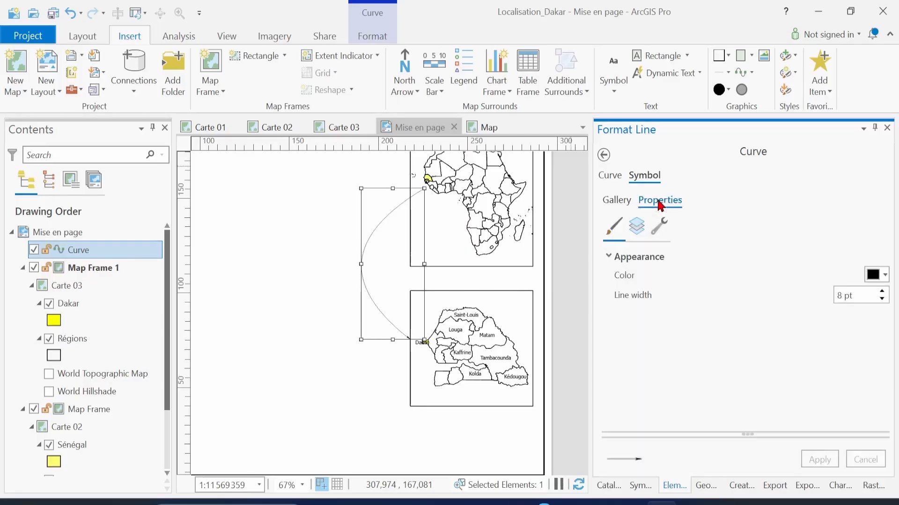
{"action": "left_click", "coordinate": [882, 292]}
{"action": "double_click", "coordinate": [883, 293]}
{"action": "left_click", "coordinate": [822, 458]}
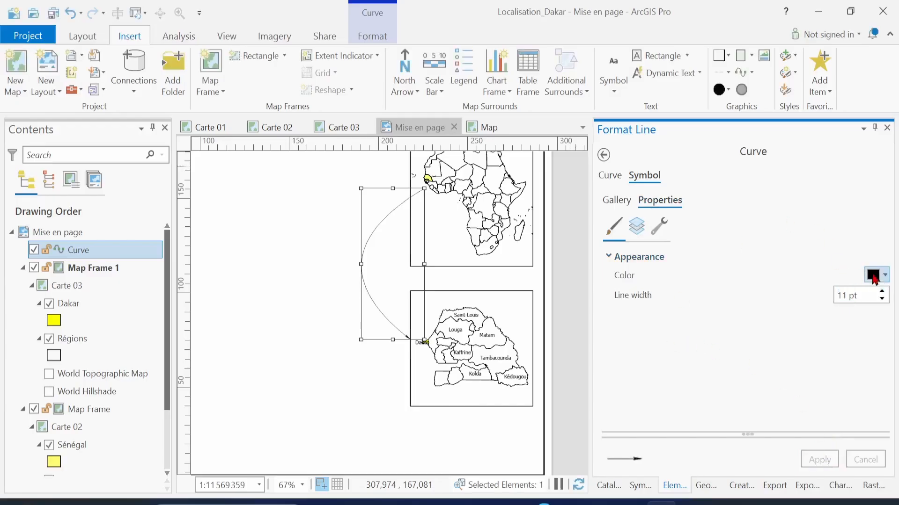
{"action": "left_click", "coordinate": [551, 307]}
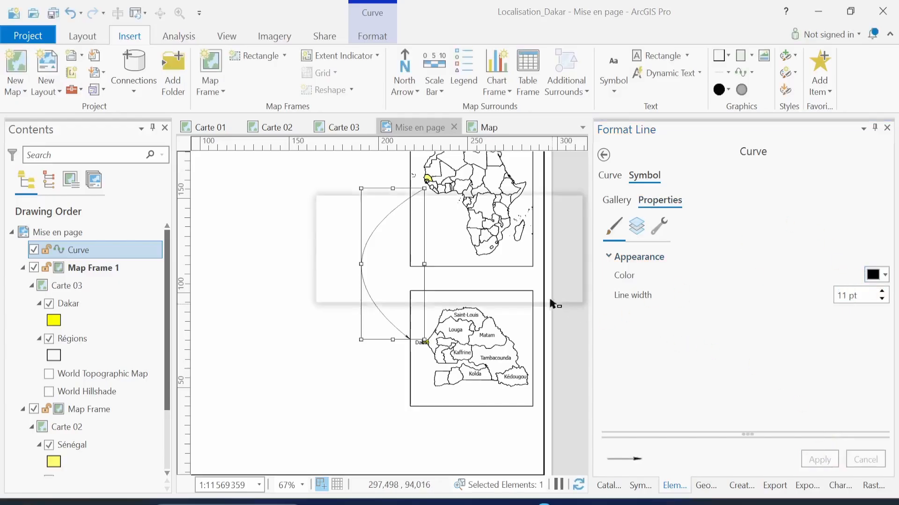
{"action": "left_click", "coordinate": [505, 291]}
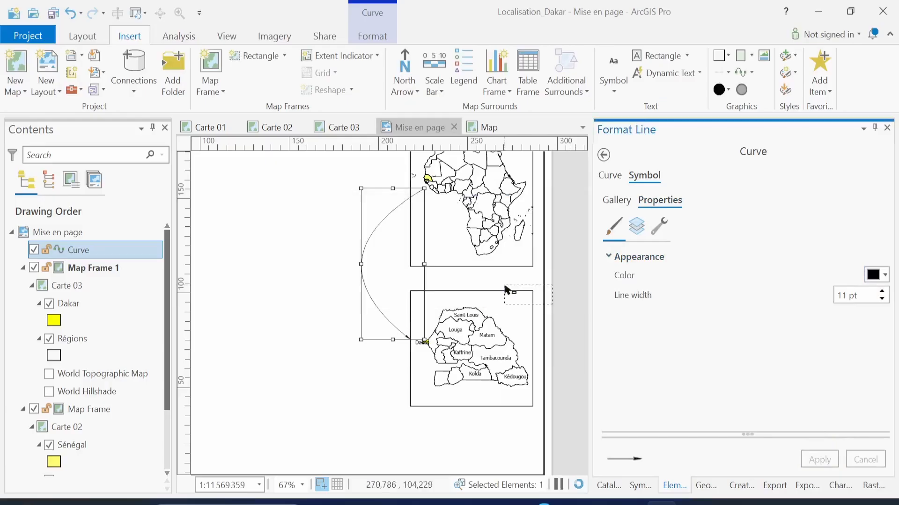
{"action": "left_click", "coordinate": [296, 404]}
{"action": "left_click", "coordinate": [273, 398]}
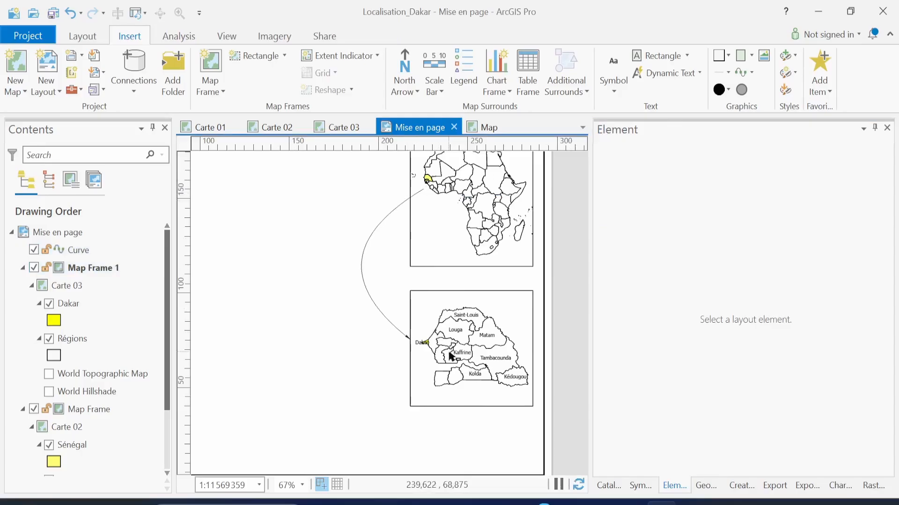
{"action": "left_click", "coordinate": [384, 319]}
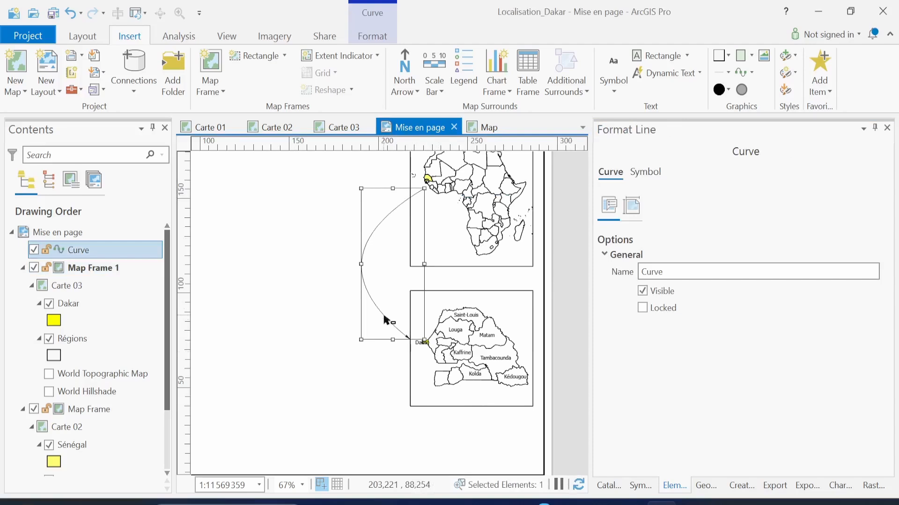
Delete the connecting arrow curve, then sketch and delete a trial freehand line from Africa to Dakar
{"action": "key", "text": "Delete"}
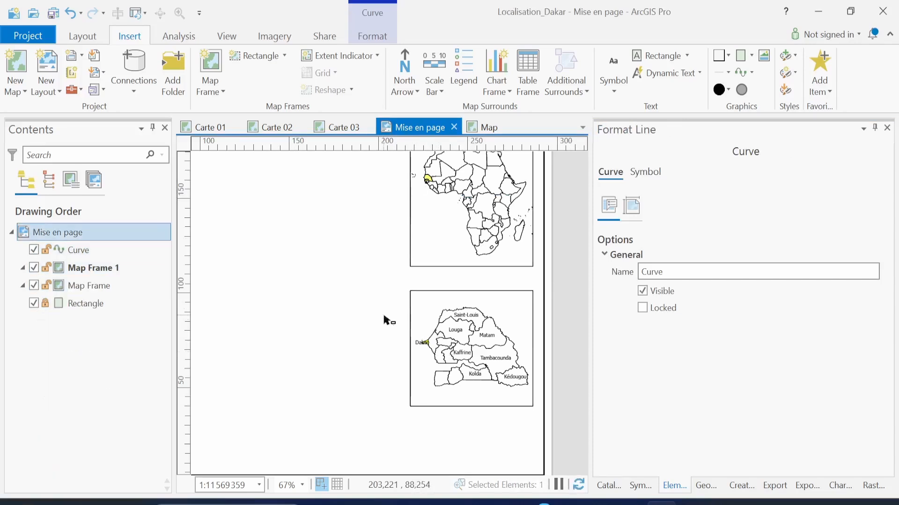
{"action": "left_click", "coordinate": [752, 72]}
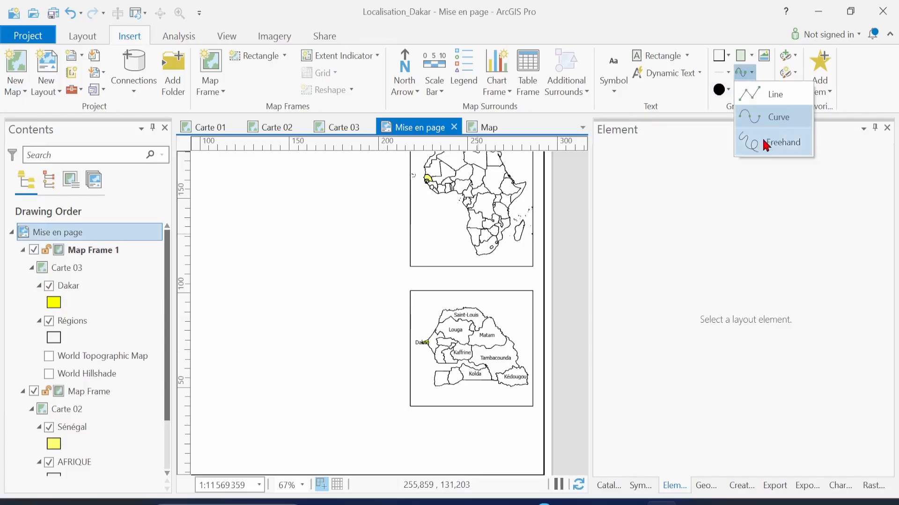
{"action": "left_click", "coordinate": [743, 140]}
{"action": "mouse_move", "coordinate": [426, 192]}
{"action": "left_mouse_down"}
{"action": "mouse_move", "coordinate": [367, 231]}
{"action": "mouse_move", "coordinate": [419, 269]}
{"action": "mouse_move", "coordinate": [402, 334]}
{"action": "mouse_move", "coordinate": [424, 343]}
{"action": "left_mouse_up"}
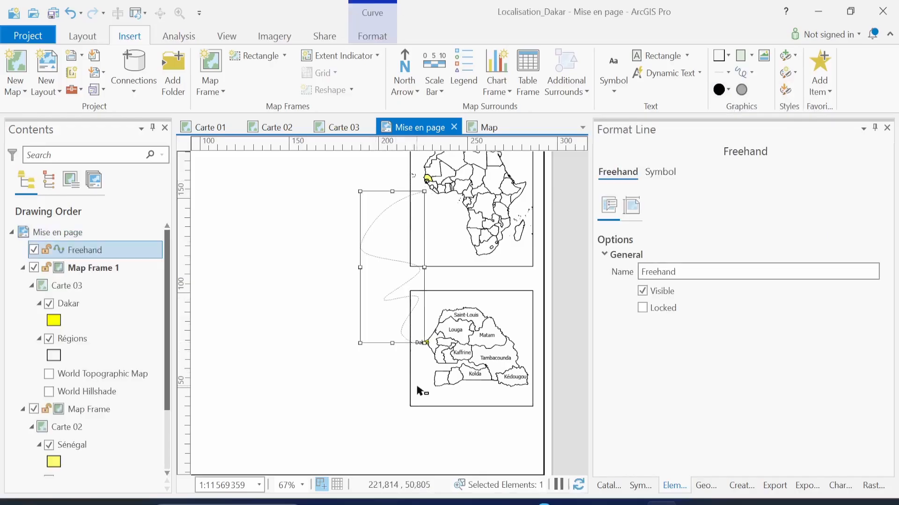
{"action": "key", "text": "Delete"}
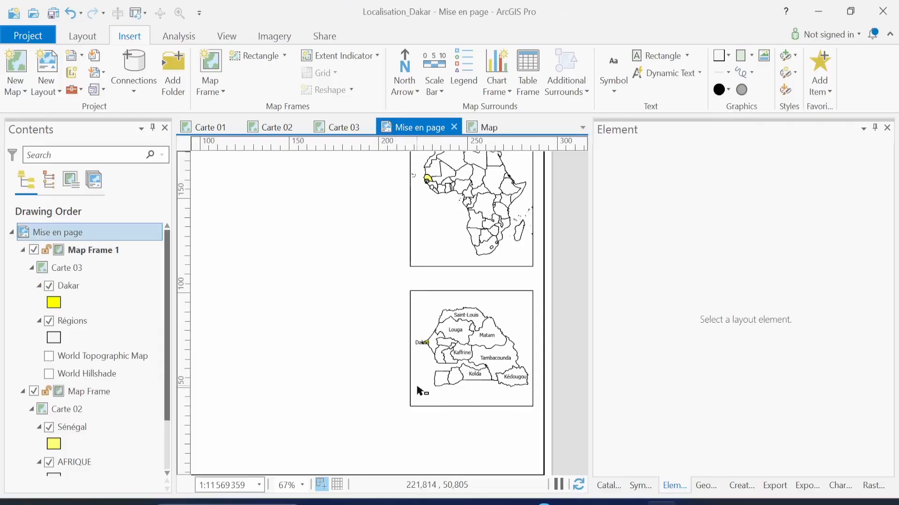
Zoom out to the full layout page and save the project
{"action": "scroll", "coordinate": [420, 391], "scroll_direction": "down", "scroll_amount": 2}
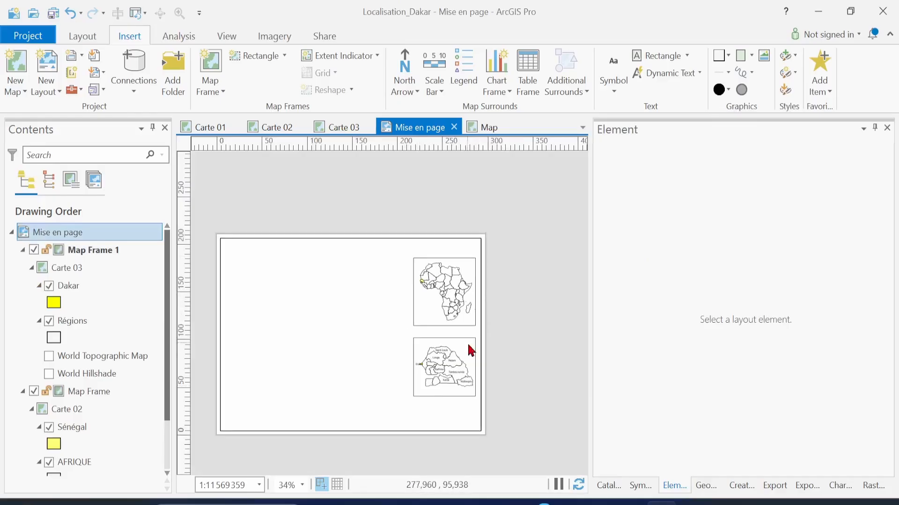
{"action": "key", "text": "ctrl+s"}
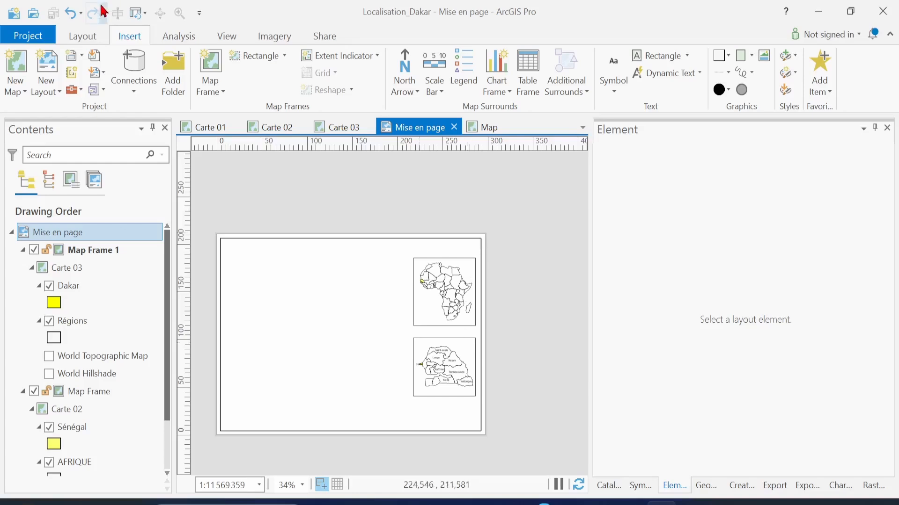
Add a map frame showing Carte 01 at 1:287 509 across the left side of the page
{"action": "left_click", "coordinate": [214, 94]}
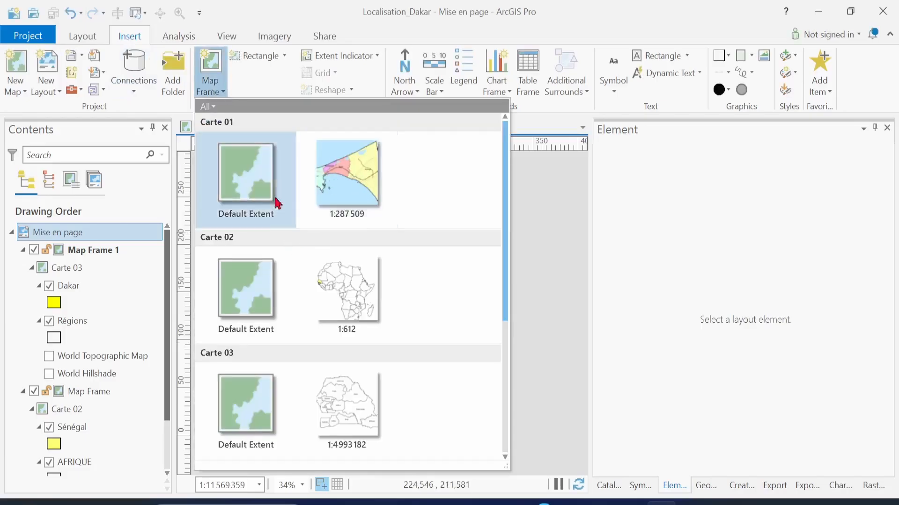
{"action": "left_click", "coordinate": [335, 189]}
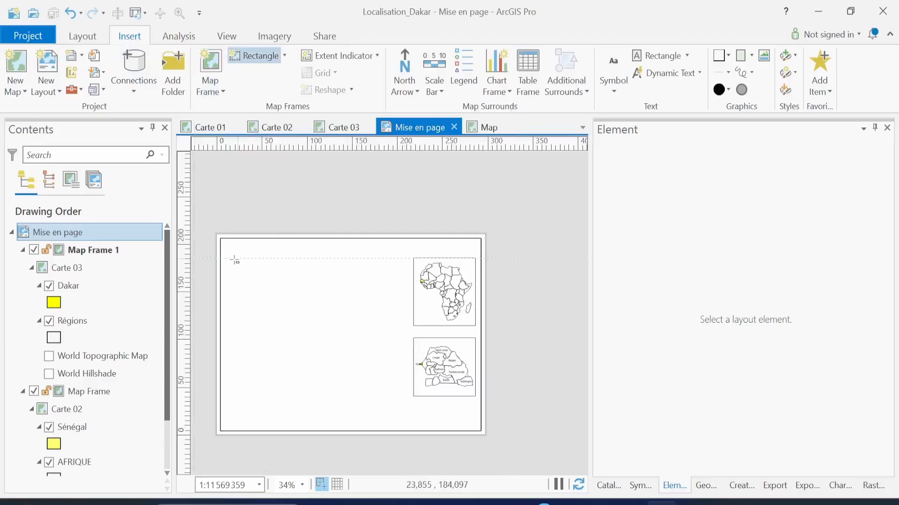
{"action": "mouse_move", "coordinate": [230, 252]}
{"action": "left_mouse_down"}
{"action": "mouse_move", "coordinate": [233, 401]}
{"action": "mouse_move", "coordinate": [373, 403]}
{"action": "mouse_move", "coordinate": [383, 415]}
{"action": "left_mouse_up"}
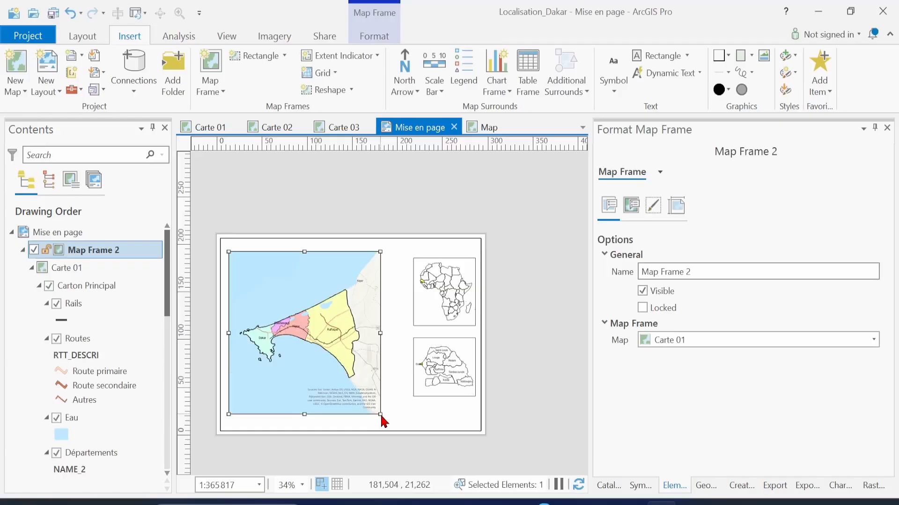
Save, nudge the Dakar map frame slightly right, and pan the page to centre the layout
{"action": "key", "text": "ctrl+s"}
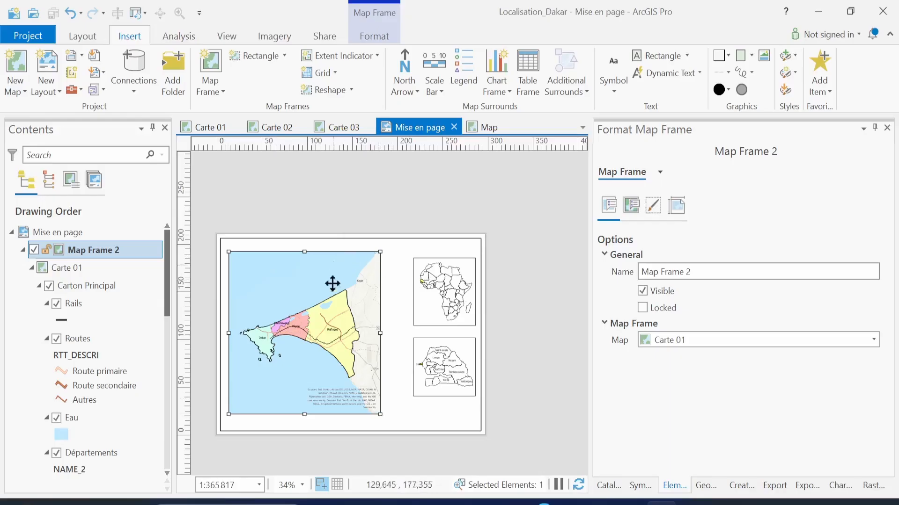
{"action": "left_click_drag", "start_coordinate": [335, 298], "coordinate": [338, 298]}
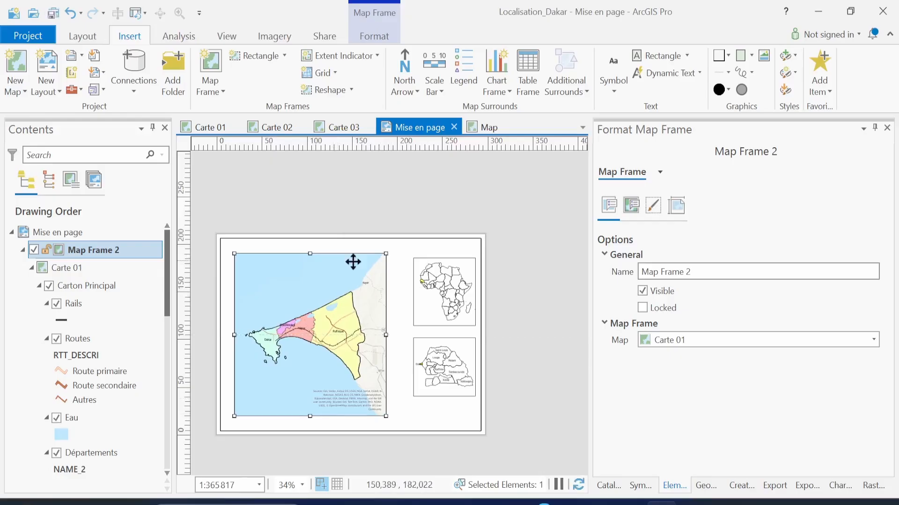
{"action": "scroll", "coordinate": [283, 300], "scroll_direction": "up", "scroll_amount": 1}
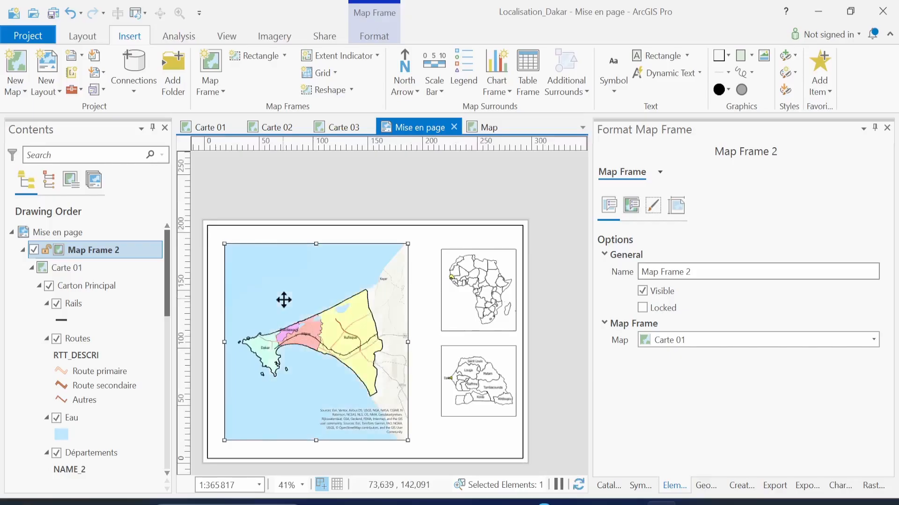
{"action": "left_click", "coordinate": [86, 41]}
{"action": "left_click", "coordinate": [92, 65]}
{"action": "left_click_drag", "start_coordinate": [335, 268], "coordinate": [358, 218]}
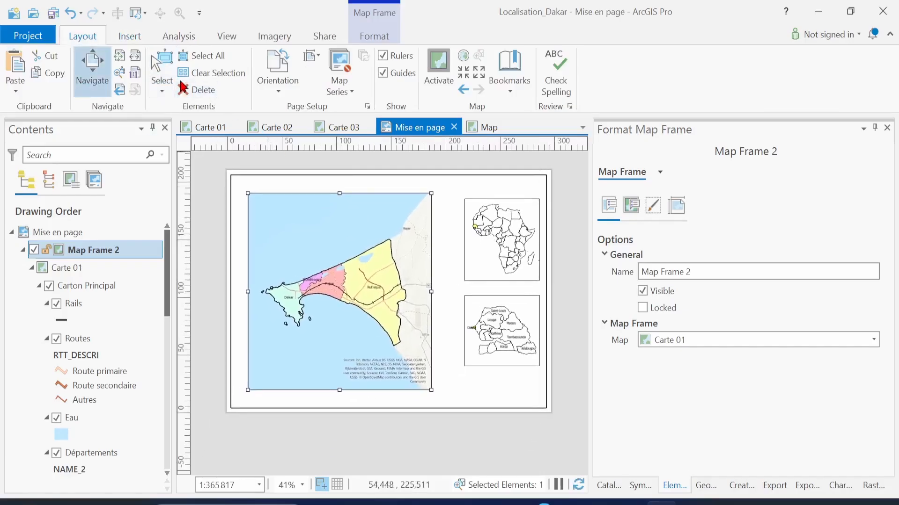
Widen and extend the Dakar frame, snap it to the page centre guide, and save
{"action": "left_click", "coordinate": [162, 73]}
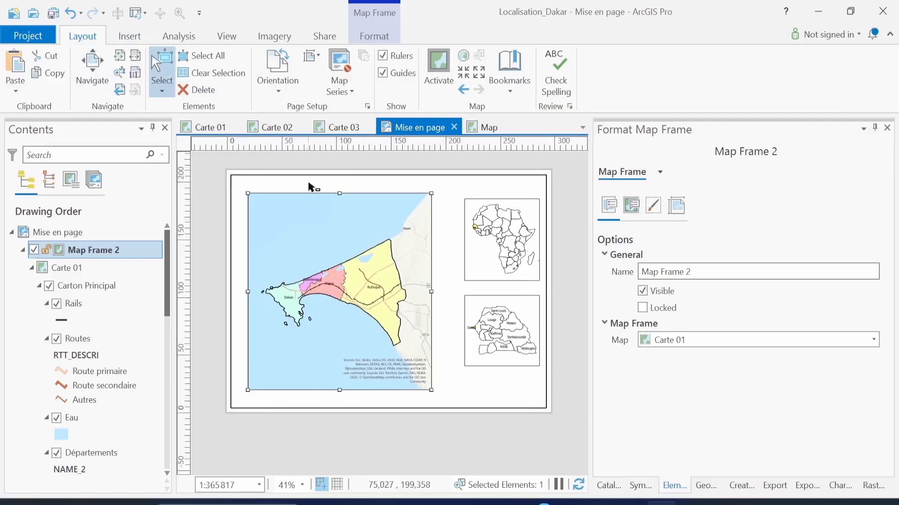
{"action": "left_click_drag", "start_coordinate": [431, 389], "coordinate": [437, 394]}
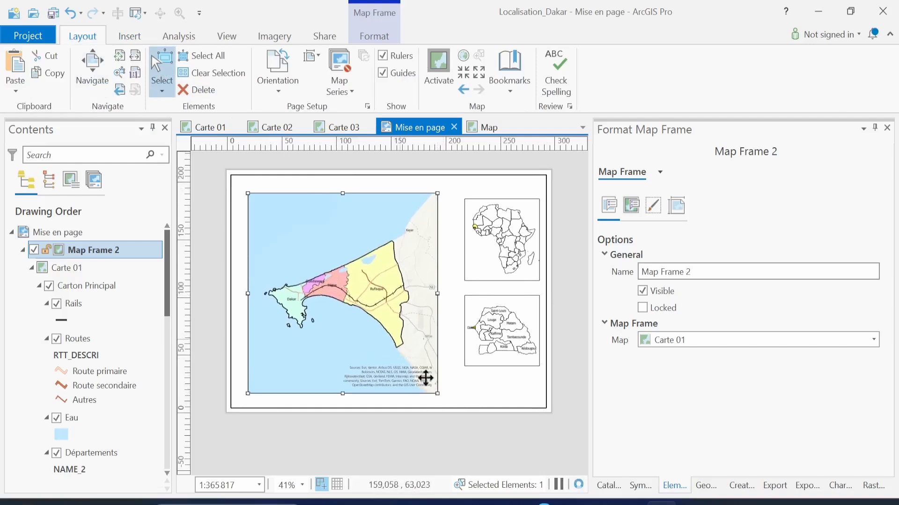
{"action": "left_click_drag", "start_coordinate": [400, 340], "coordinate": [398, 336]}
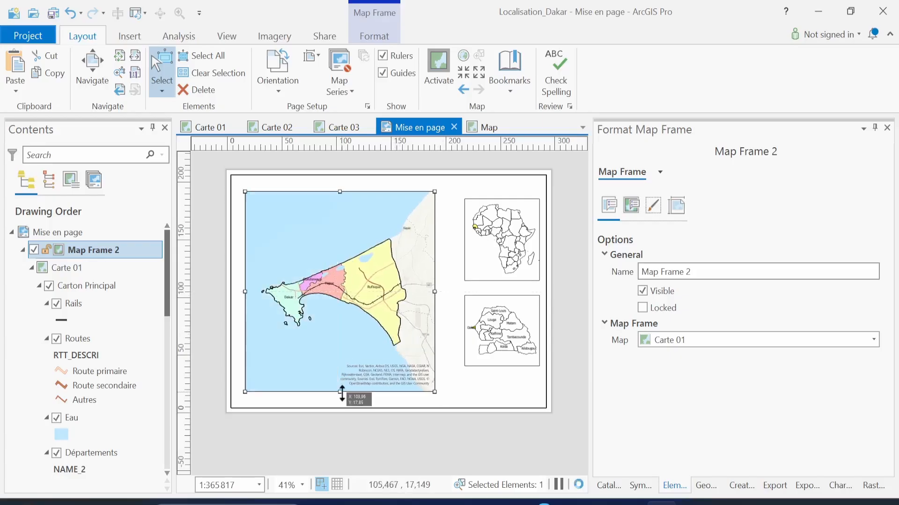
{"action": "left_click_drag", "start_coordinate": [342, 394], "coordinate": [341, 400]}
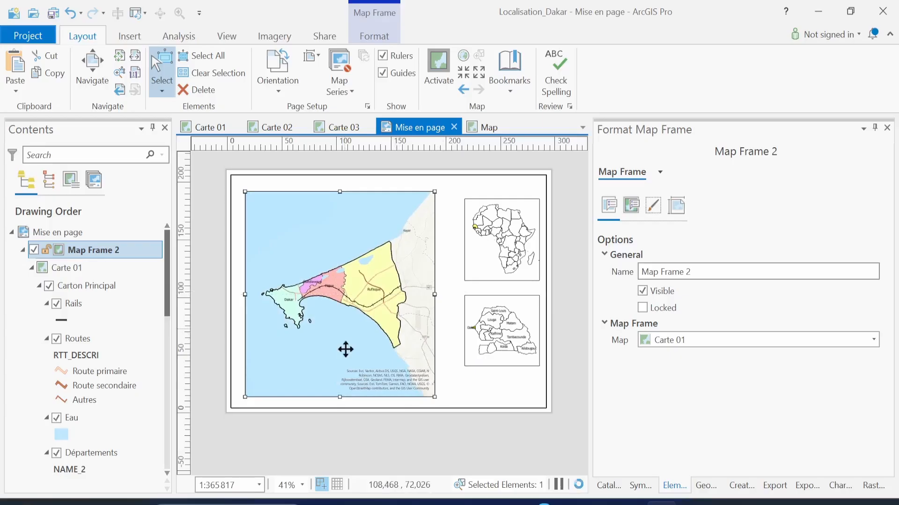
{"action": "left_click_drag", "start_coordinate": [345, 349], "coordinate": [346, 328]}
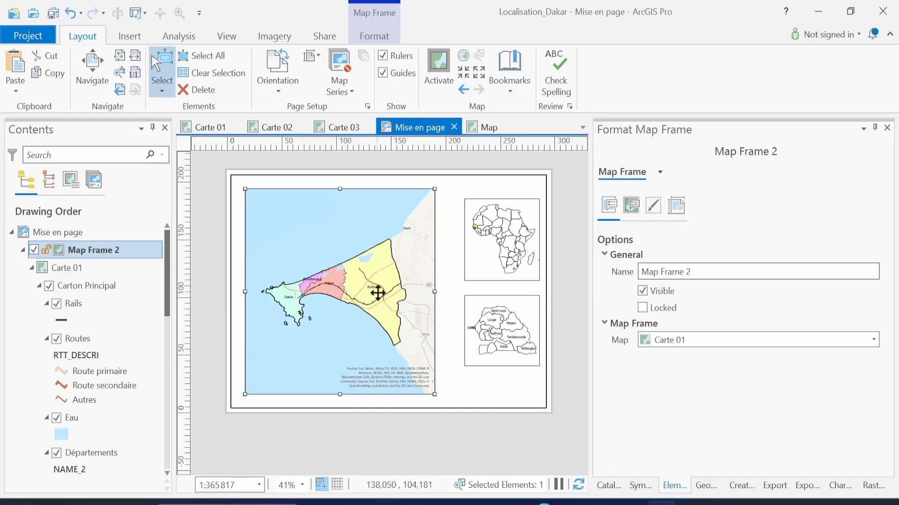
{"action": "key", "text": "ctrl+s"}
In Display Options, change the main map's scale from 1:365817 to 1:345817
{"action": "left_click", "coordinate": [632, 206]}
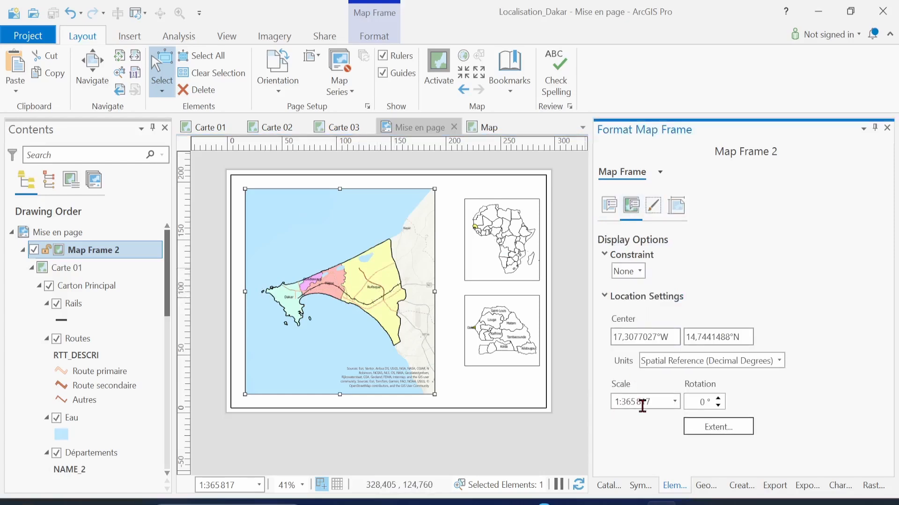
{"action": "left_click", "coordinate": [634, 401]}
{"action": "left_click", "coordinate": [632, 401]}
{"action": "key", "text": "BackSpace"}
{"action": "type", "text": "4"}
{"action": "key", "text": "Return"}
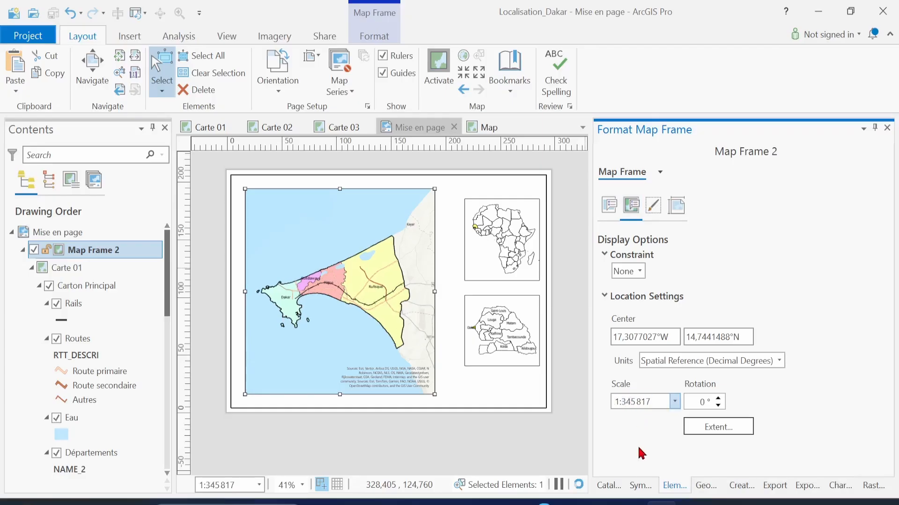
Lower the scale through 1:325817 to 1:305817, then activate the frame for navigation
{"action": "left_click", "coordinate": [629, 401]}
{"action": "key", "text": "BackSpace"}
{"action": "type", "text": "2"}
{"action": "key", "text": "Return"}
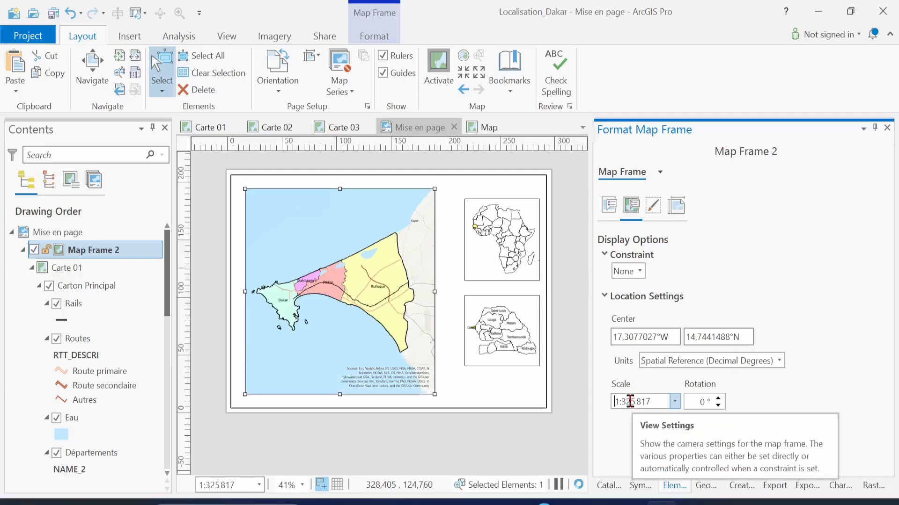
{"action": "left_click", "coordinate": [630, 401]}
{"action": "key", "text": "BackSpace"}
{"action": "type", "text": "0"}
{"action": "key", "text": "Return"}
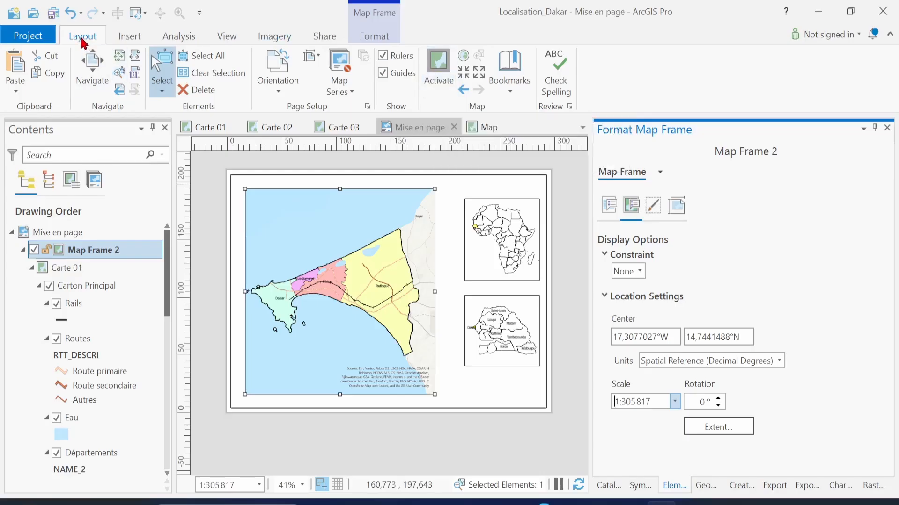
{"action": "left_click", "coordinate": [437, 128]}
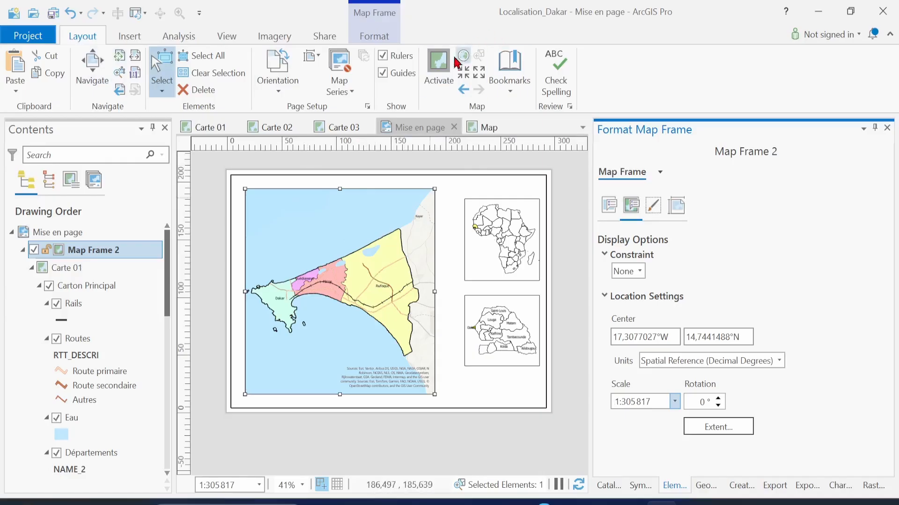
{"action": "left_click", "coordinate": [438, 65]}
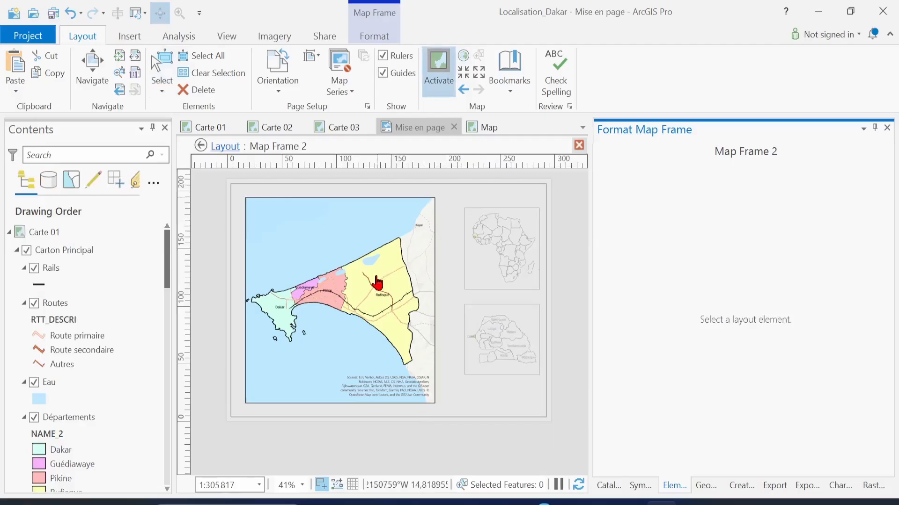
Pan the Dakar map slightly right and round its scale to 1:305000
{"action": "left_click_drag", "start_coordinate": [384, 281], "coordinate": [386, 286]}
{"action": "left_click", "coordinate": [577, 144]}
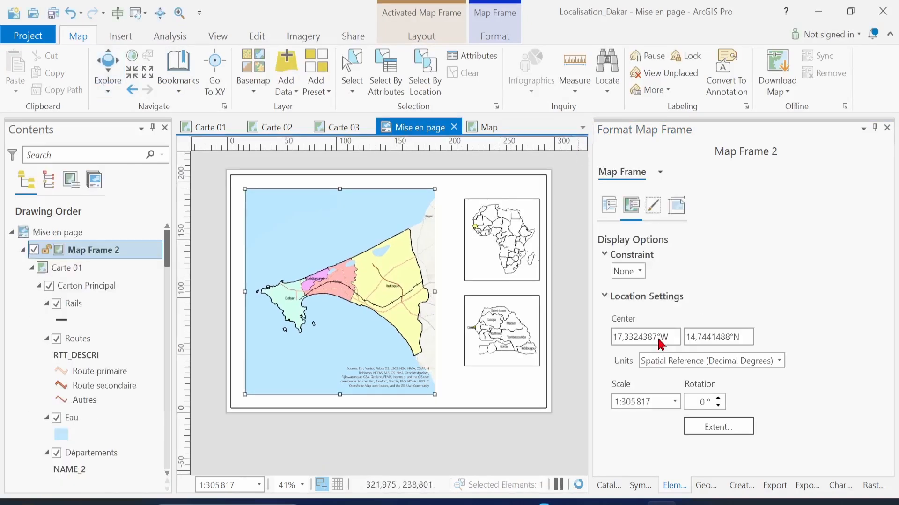
{"action": "double_click", "coordinate": [655, 402]}
{"action": "left_click", "coordinate": [655, 402]}
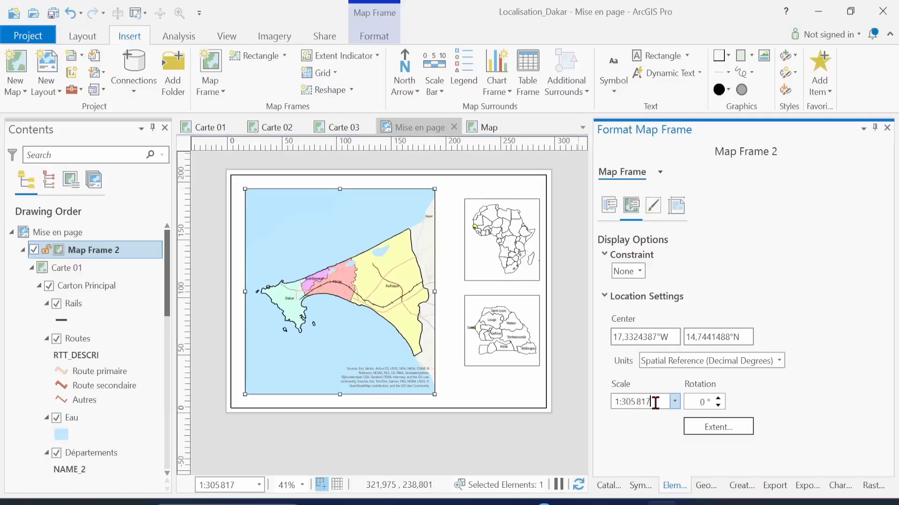
{"action": "key", "text": "BackSpace"}
{"action": "key", "text": "BackSpace"}
{"action": "key", "text": "BackSpace"}
{"action": "type", "text": "000"}
{"action": "key", "text": "Return"}
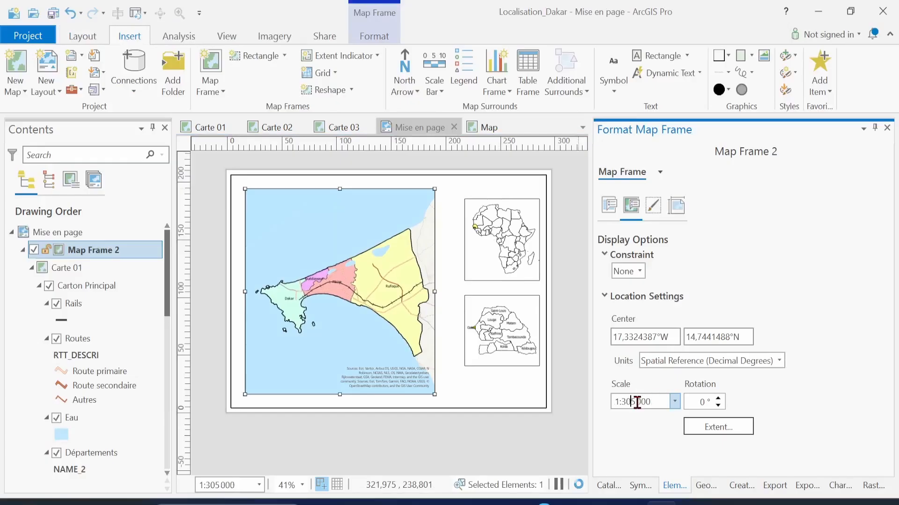
Lower the main map's scale to 1:302000, then to 1:300000
{"action": "left_click", "coordinate": [632, 402]}
{"action": "key", "text": "Right"}
{"action": "key", "text": "BackSpace"}
{"action": "type", "text": "2"}
{"action": "key", "text": "Return"}
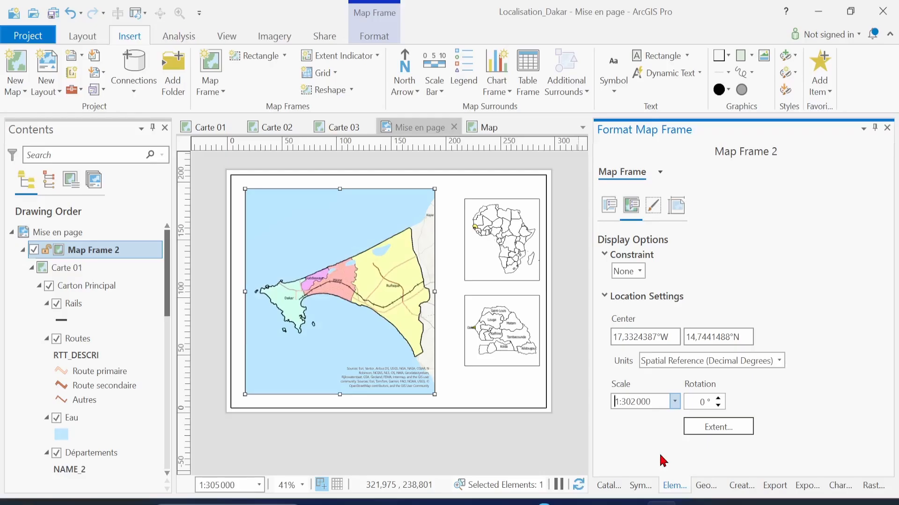
{"action": "left_click", "coordinate": [635, 401]}
{"action": "key", "text": "BackSpace"}
{"action": "type", "text": "0"}
{"action": "key", "text": "Return"}
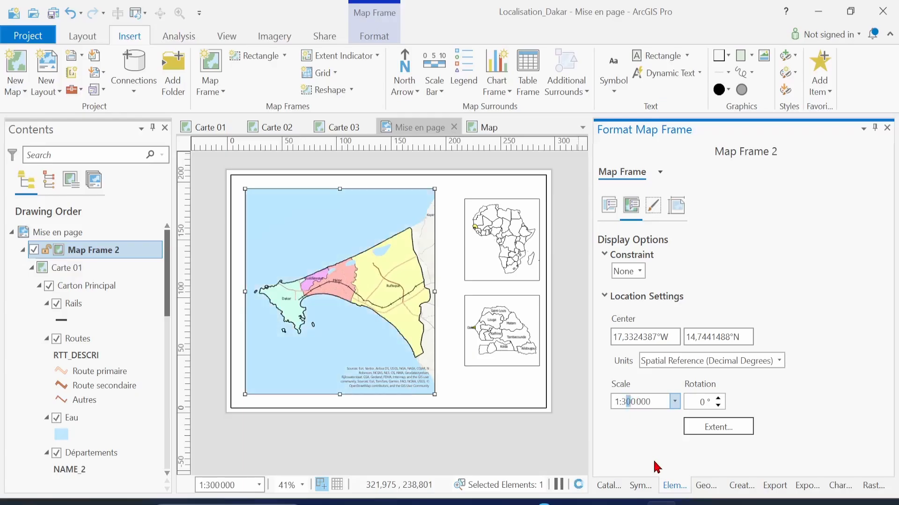
Set the scale to 1:280000 and widen the main map frame slightly to the right
{"action": "key", "text": "BackSpace"}
{"action": "key", "text": "BackSpace"}
{"action": "key", "text": "BackSpace"}
{"action": "type", "text": "28"}
{"action": "key", "text": "Return"}
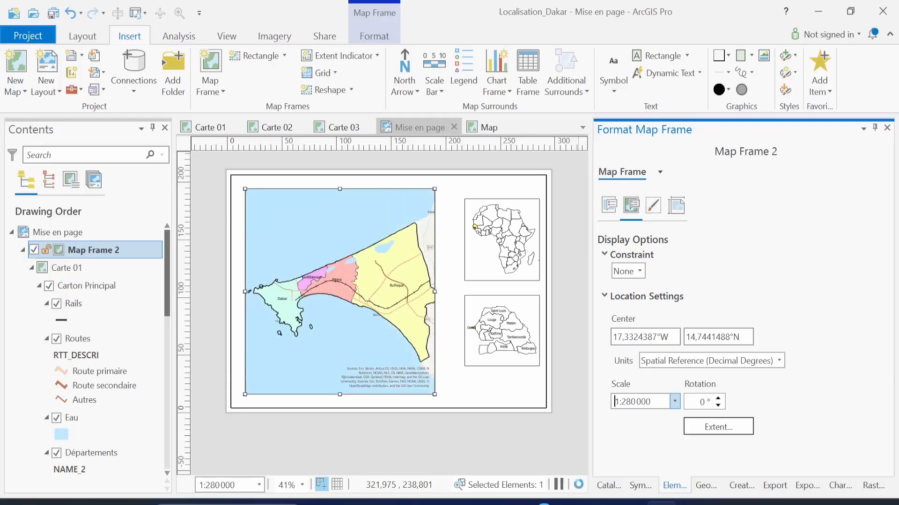
{"action": "left_click_drag", "start_coordinate": [435, 292], "coordinate": [442, 293]}
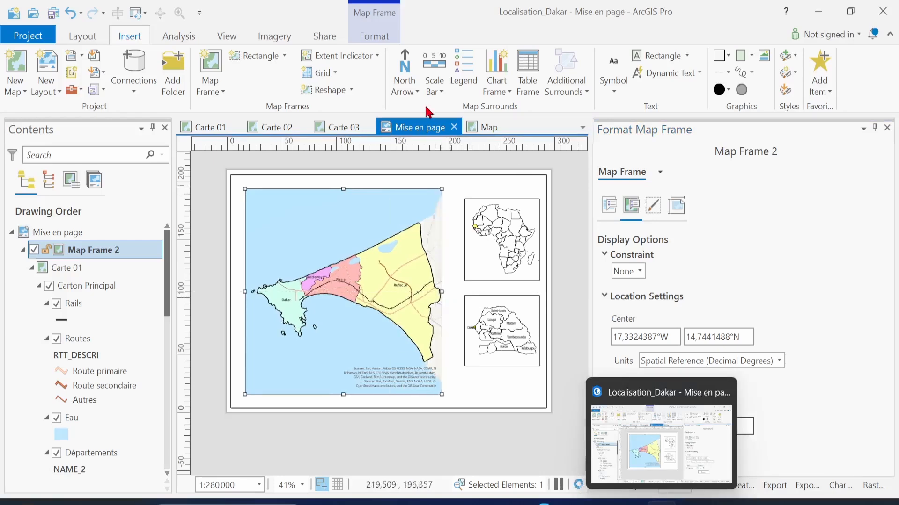
{"action": "left_click", "coordinate": [97, 37]}
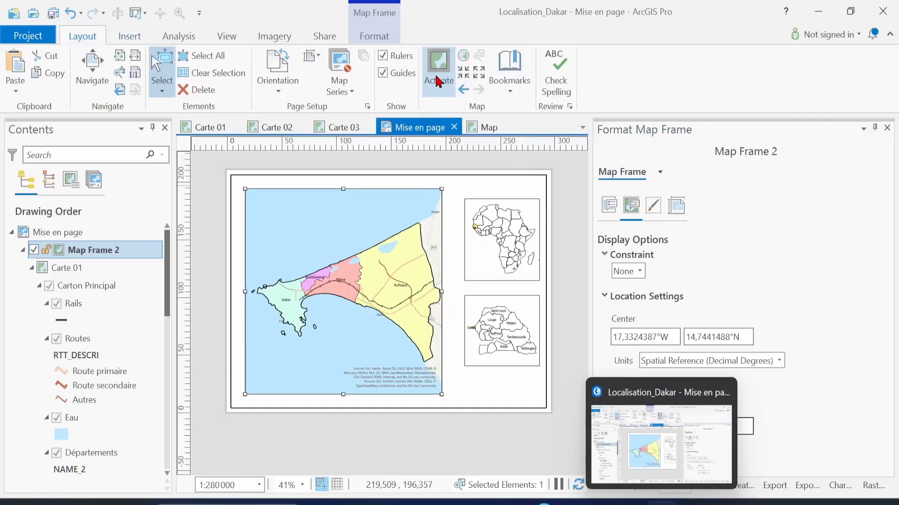
Pan the Dakar map slightly left inside its frame and save the project
{"action": "left_click", "coordinate": [439, 82]}
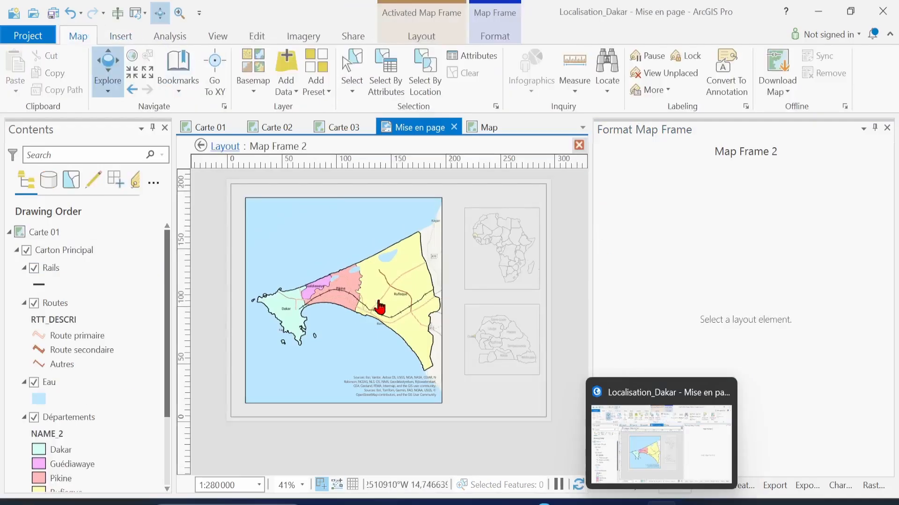
{"action": "left_click_drag", "start_coordinate": [374, 301], "coordinate": [374, 301]}
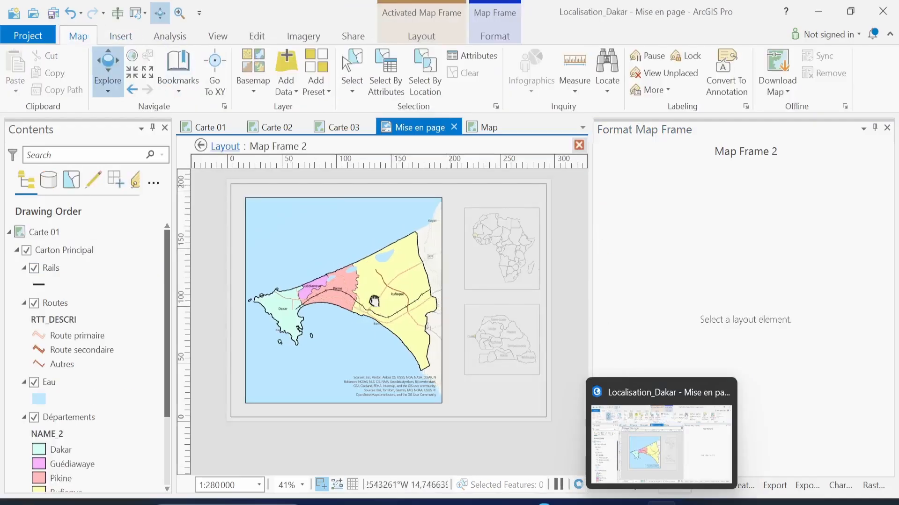
{"action": "left_click", "coordinate": [579, 146]}
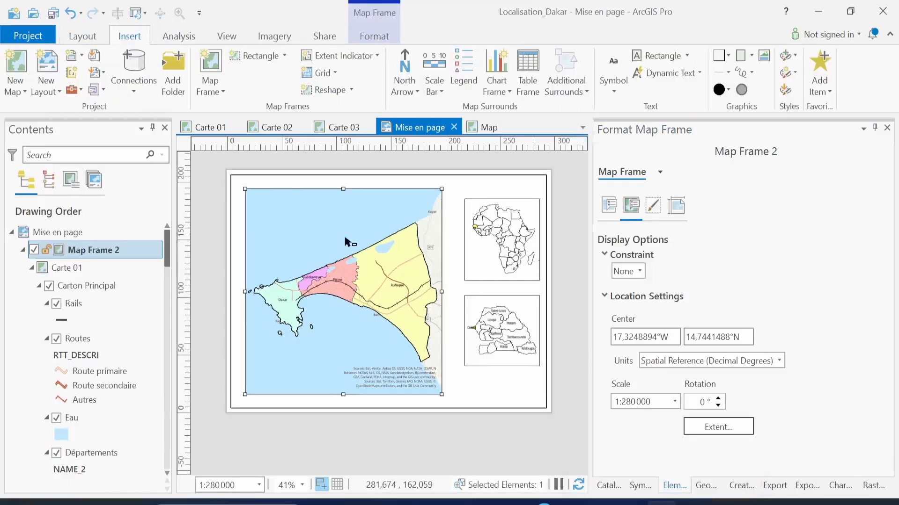
{"action": "key", "text": "ctrl+s"}
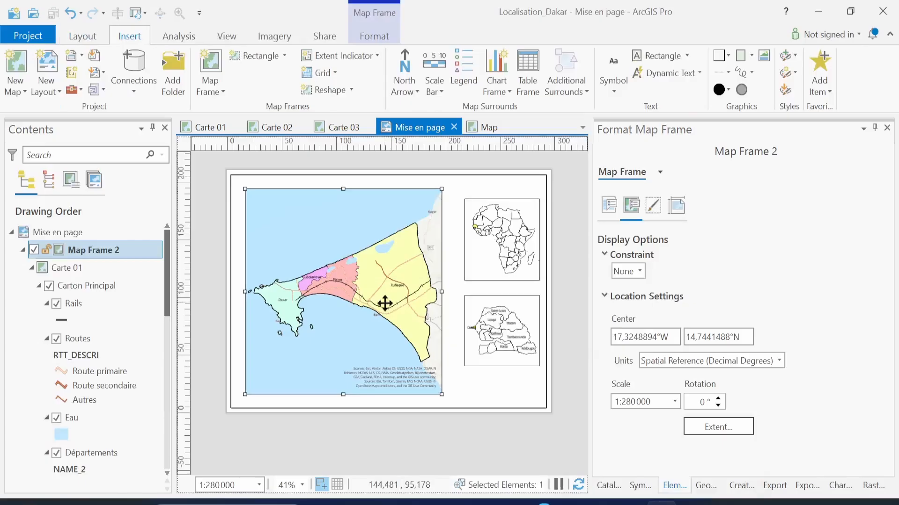
Zoom in on the layout, save again, and show the north arrow style gallery
{"action": "scroll", "coordinate": [384, 304], "scroll_direction": "up", "scroll_amount": 1}
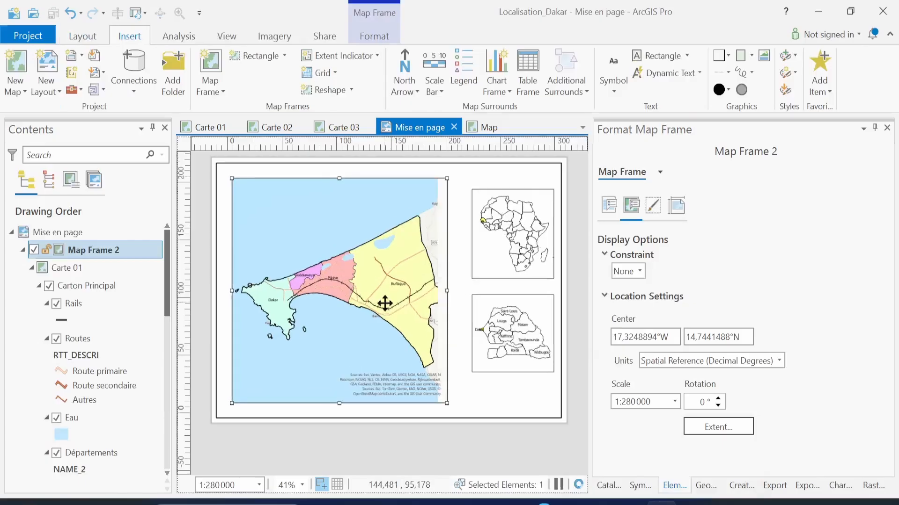
{"action": "scroll", "coordinate": [385, 303], "scroll_direction": "up", "scroll_amount": 1}
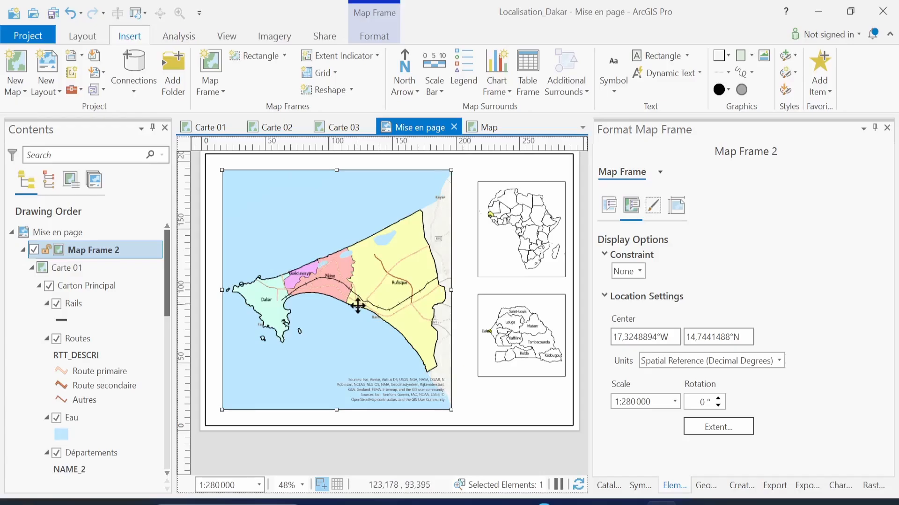
{"action": "key", "text": "ctrl+s"}
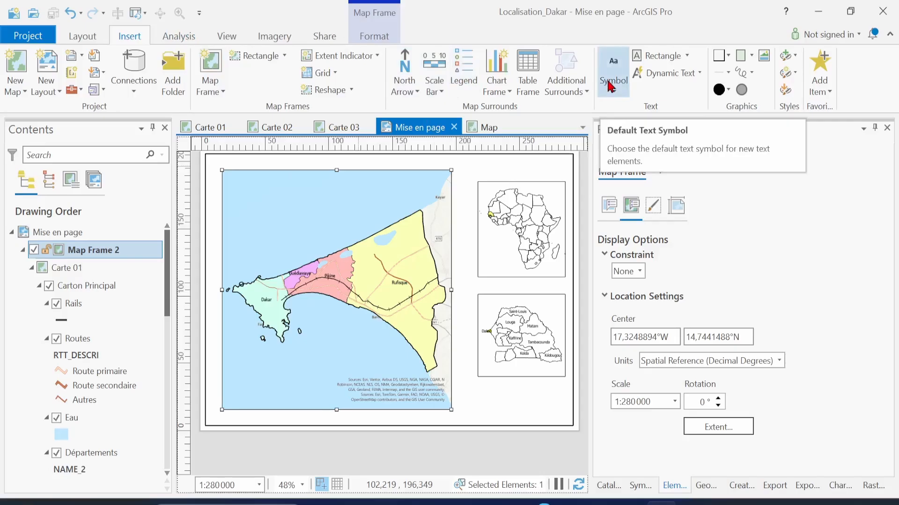
{"action": "left_click", "coordinate": [417, 93]}
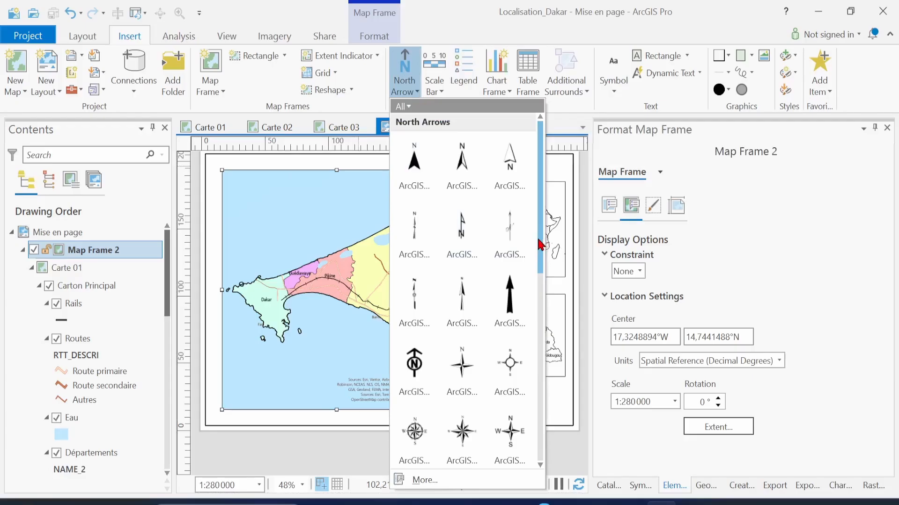
Place the first plain black ArcGIS North Arrow in the main map's upper right, near Kayar
{"action": "left_click_drag", "start_coordinate": [541, 244], "coordinate": [540, 447]}
{"action": "left_click_drag", "start_coordinate": [542, 355], "coordinate": [541, 168]}
{"action": "left_click_drag", "start_coordinate": [542, 199], "coordinate": [541, 171]}
{"action": "left_click", "coordinate": [417, 170]}
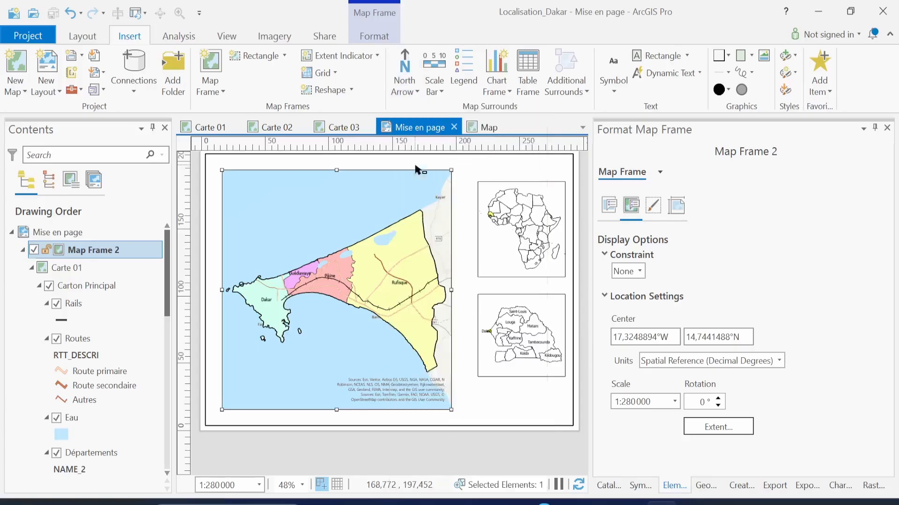
{"action": "left_click", "coordinate": [428, 192]}
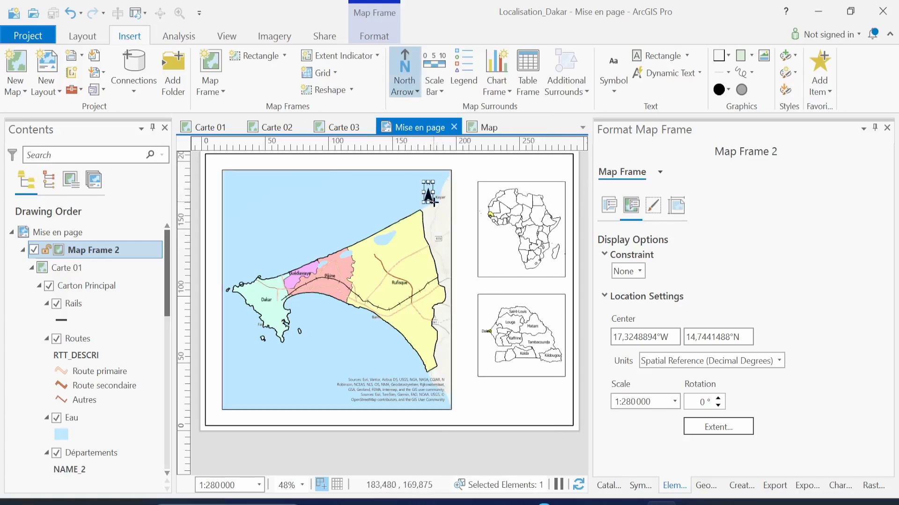
Select the north arrow and turn its symbol red in the symbol properties
{"action": "left_click", "coordinate": [486, 231]}
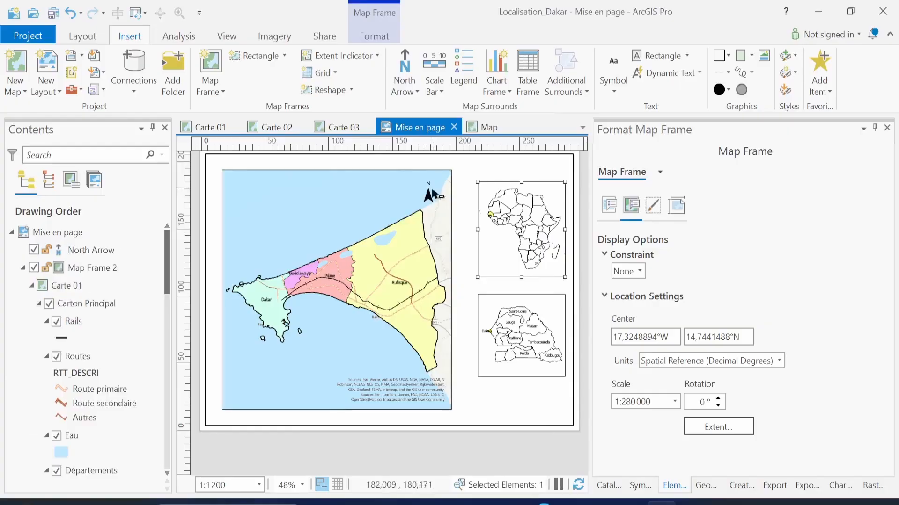
{"action": "left_click", "coordinate": [435, 203]}
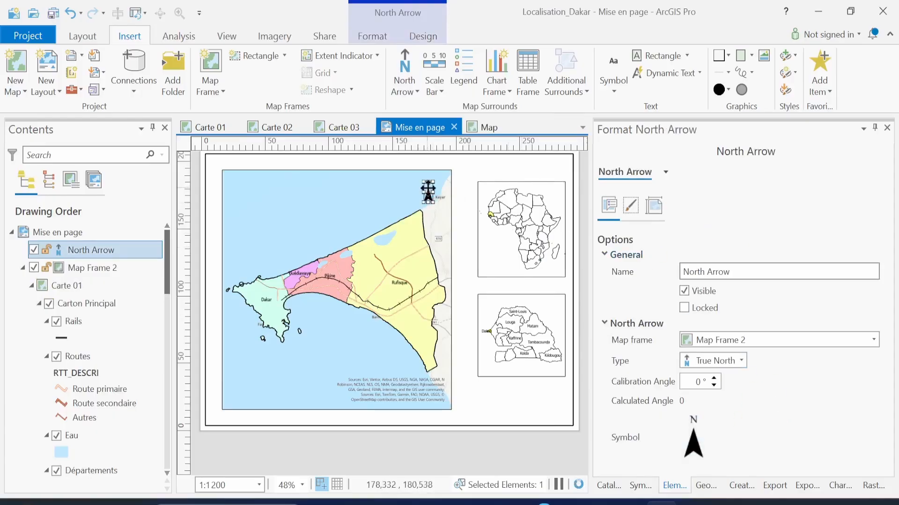
{"action": "scroll", "coordinate": [428, 192], "scroll_direction": "up", "scroll_amount": 5}
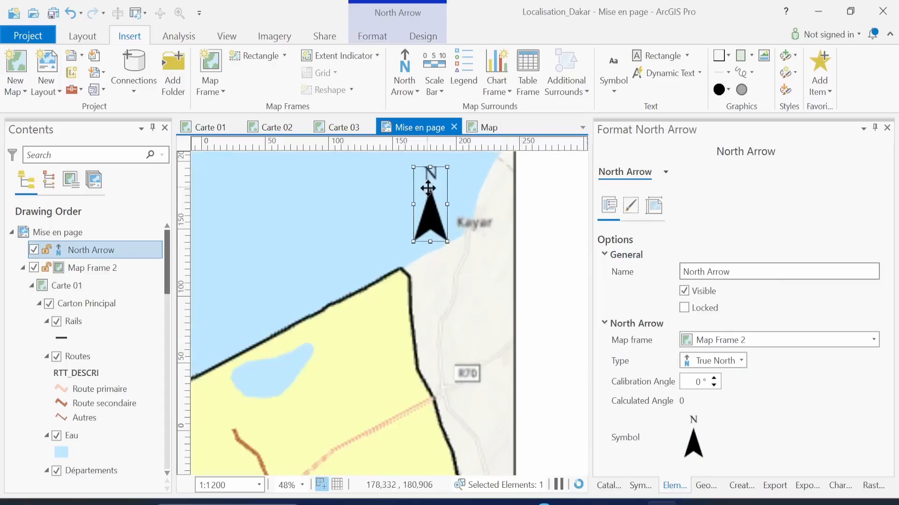
{"action": "scroll", "coordinate": [466, 243], "scroll_direction": "up", "scroll_amount": 3}
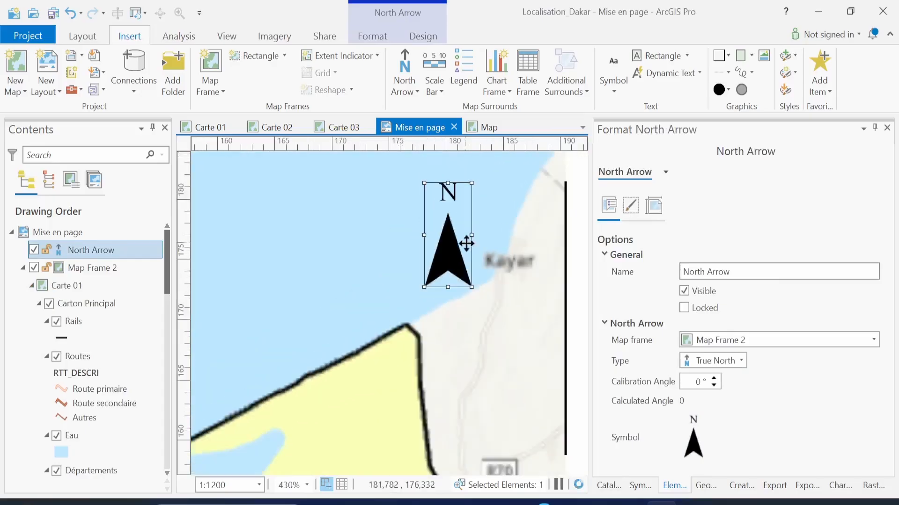
{"action": "scroll", "coordinate": [466, 243], "scroll_direction": "down", "scroll_amount": 2}
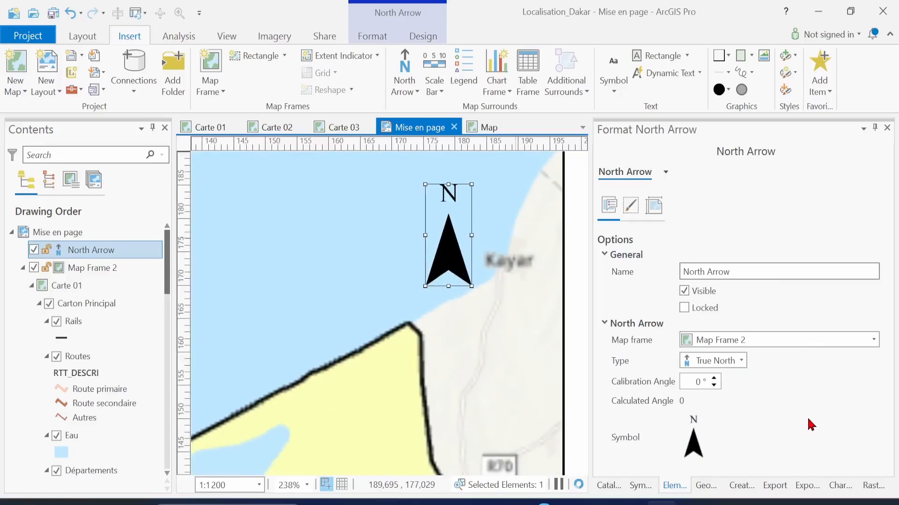
{"action": "left_click", "coordinate": [695, 452]}
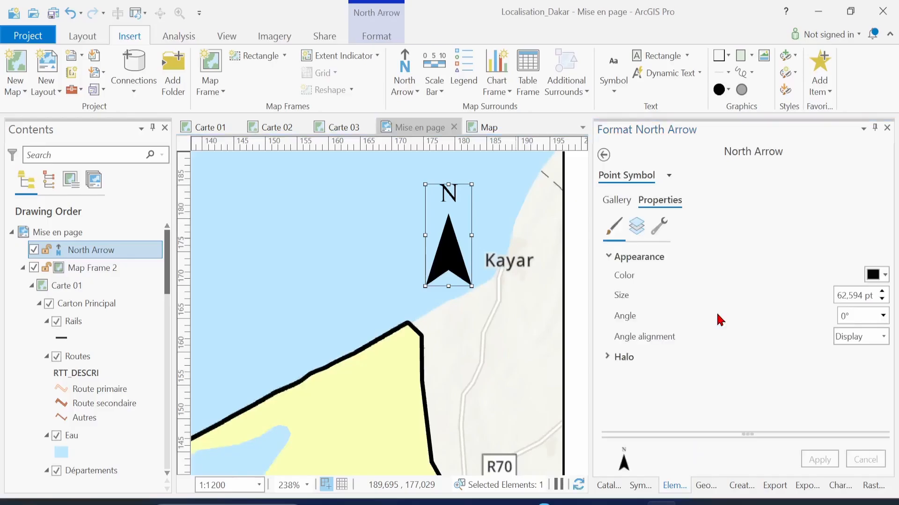
{"action": "left_click", "coordinate": [885, 276]}
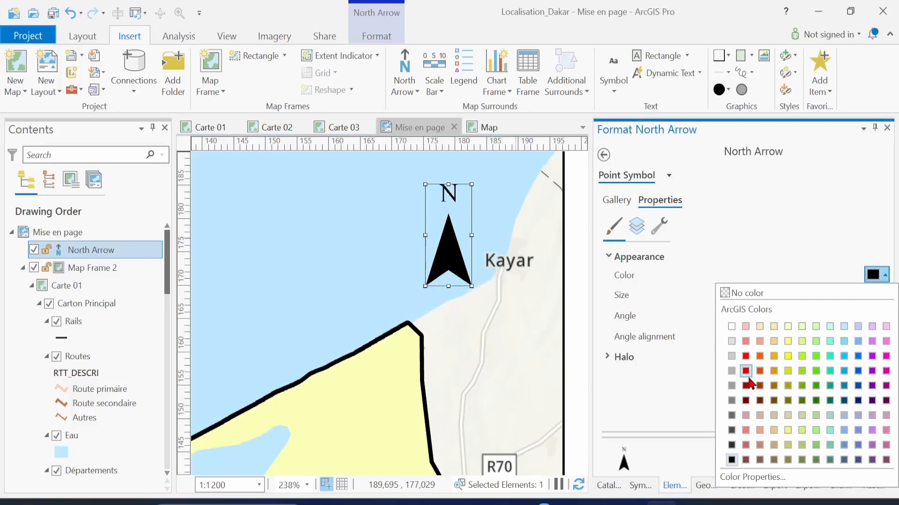
{"action": "left_click", "coordinate": [746, 357]}
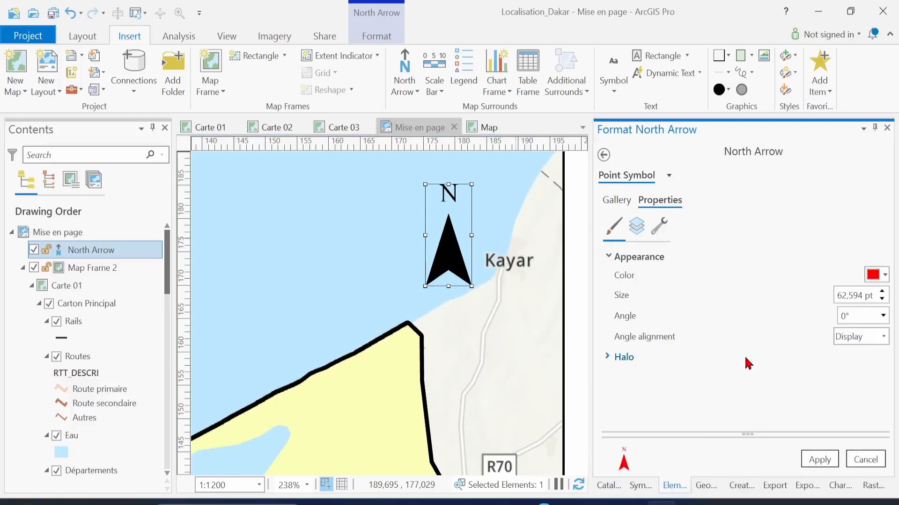
{"action": "left_click", "coordinate": [806, 453]}
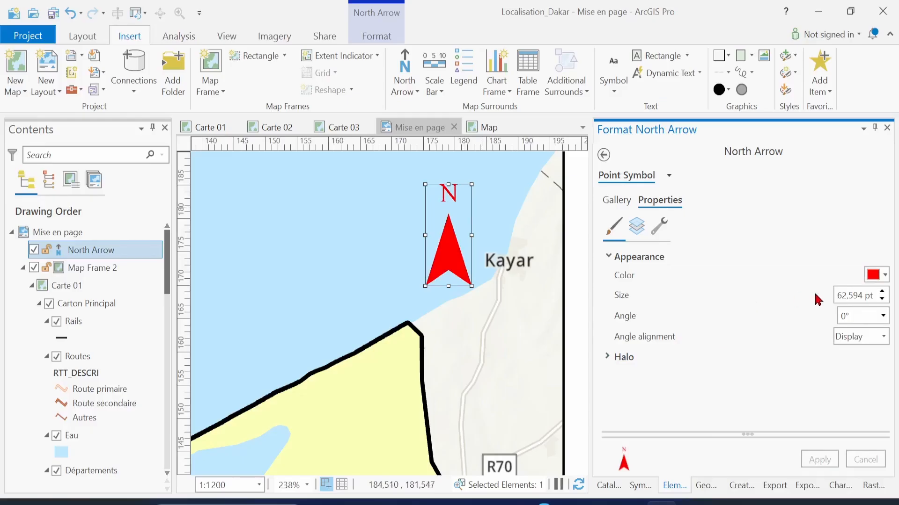
Try rotating the north arrow symbol to a 25° angle
{"action": "left_click", "coordinate": [858, 315]}
{"action": "type", "text": "25"}
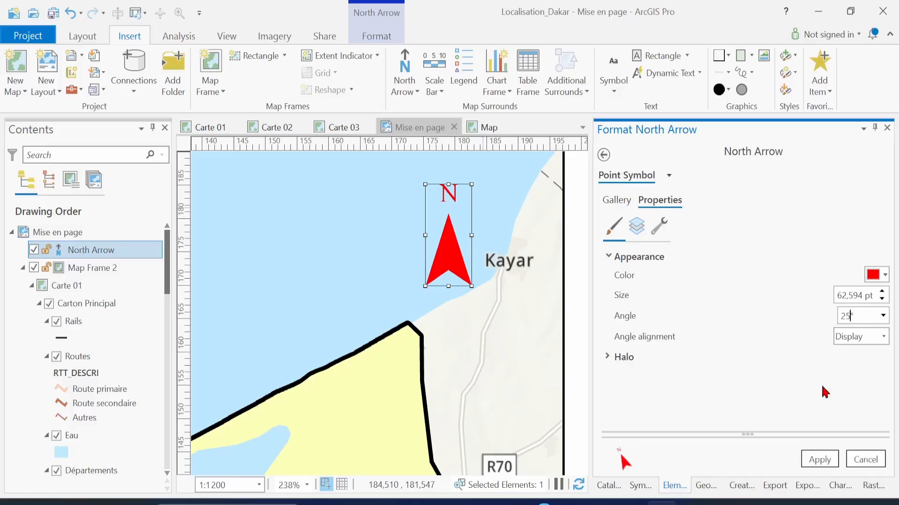
{"action": "left_click", "coordinate": [819, 460]}
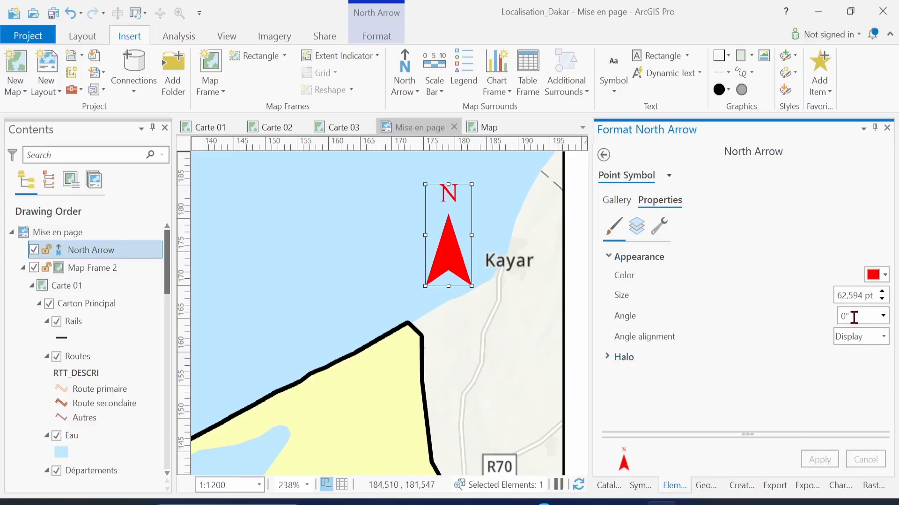
{"action": "key", "text": "BackSpace"}
{"action": "type", "text": "25"}
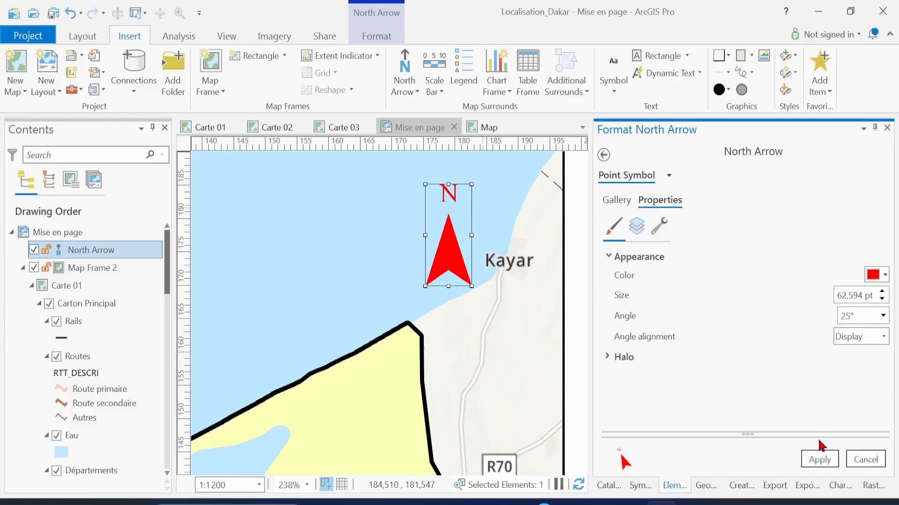
{"action": "left_click", "coordinate": [822, 462]}
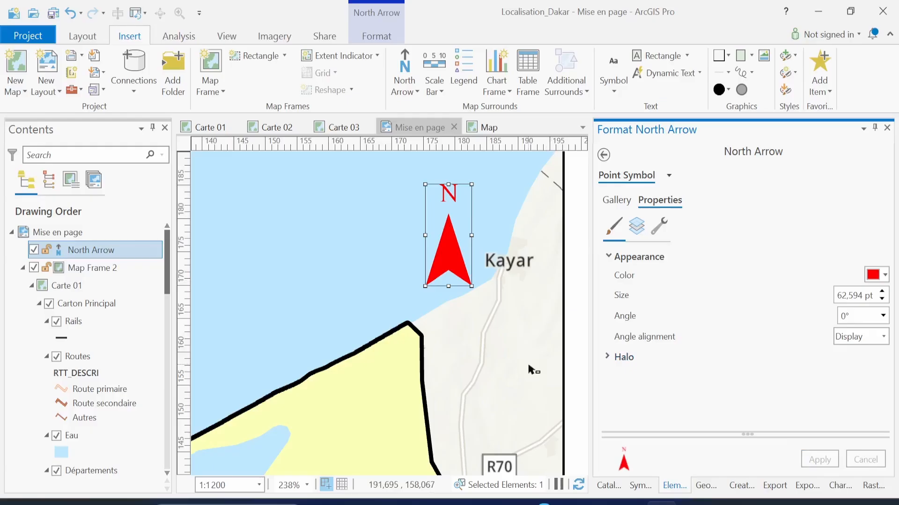
Set the north arrow's colour back to black and apply it
{"action": "left_click", "coordinate": [884, 276]}
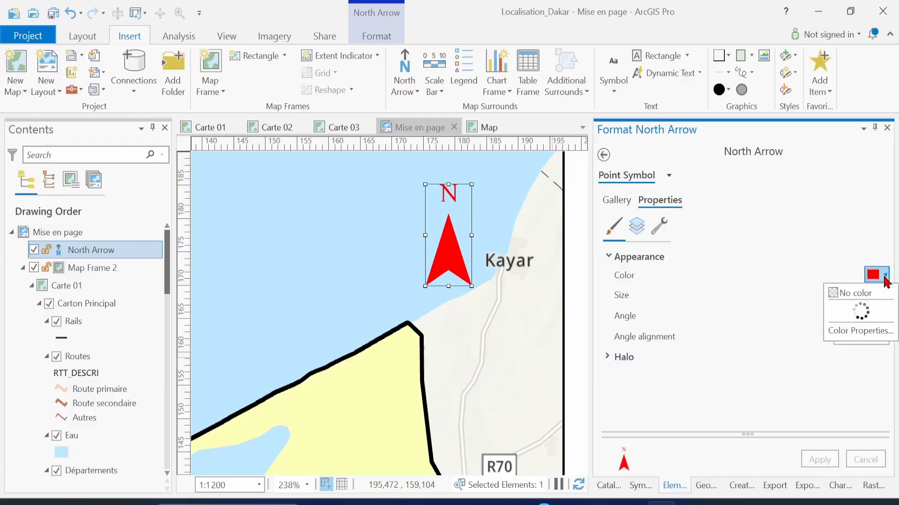
{"action": "left_click", "coordinate": [726, 449]}
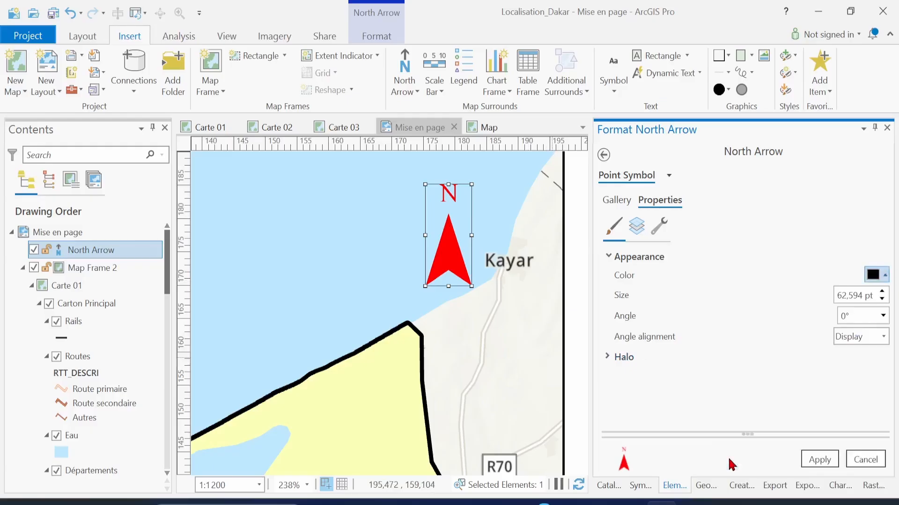
{"action": "left_click", "coordinate": [819, 460]}
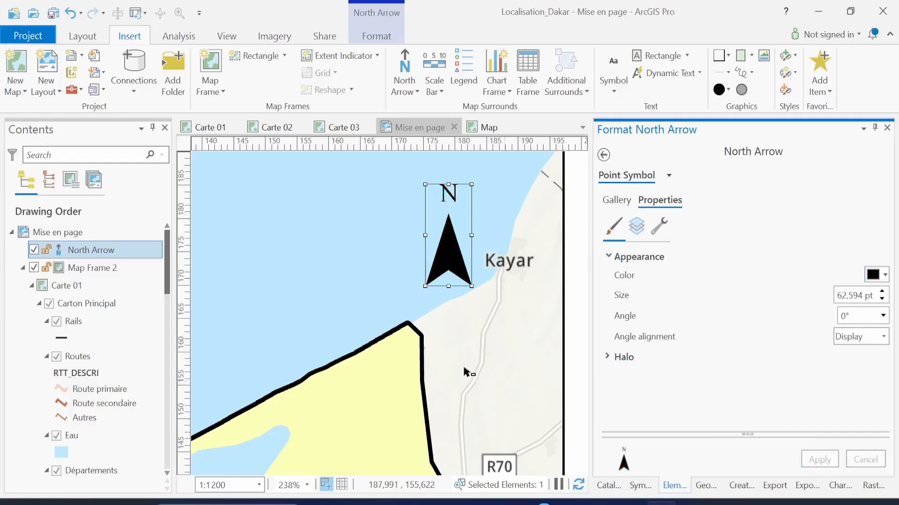
{"action": "scroll", "coordinate": [466, 372], "scroll_direction": "down", "scroll_amount": 5}
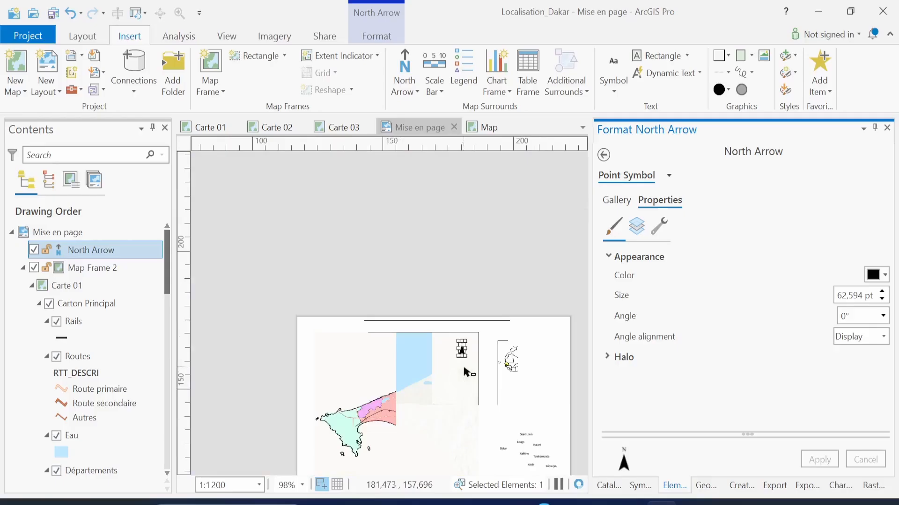
Zoom out and pan so the whole page with the Dakar map and both insets is centred
{"action": "scroll", "coordinate": [465, 372], "scroll_direction": "down", "scroll_amount": 4}
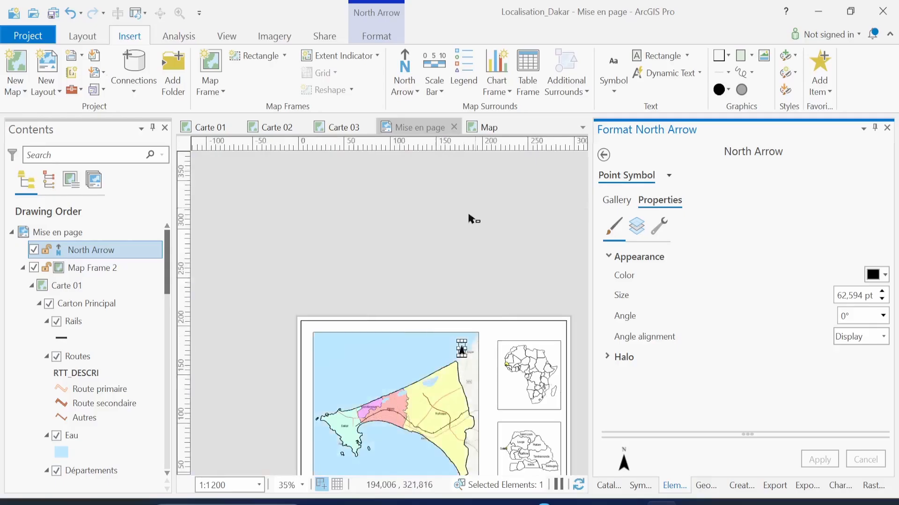
{"action": "left_click", "coordinate": [83, 36]}
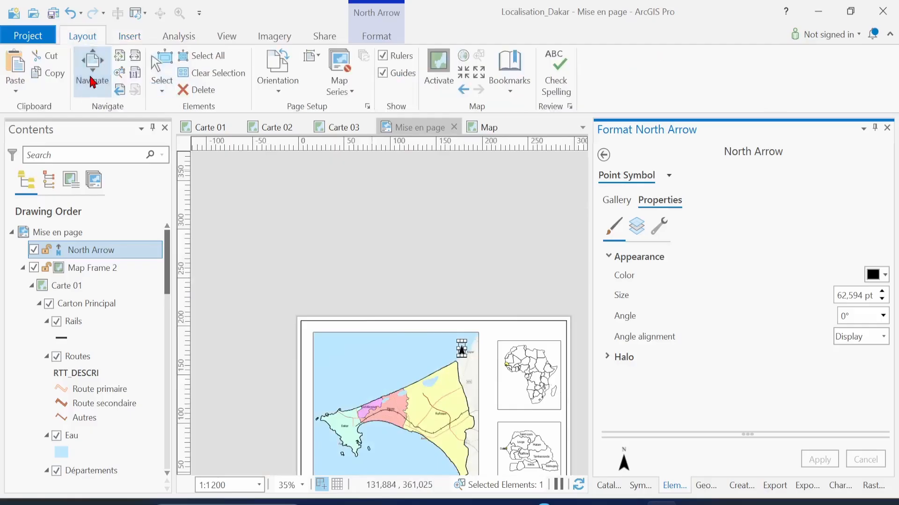
{"action": "left_click", "coordinate": [92, 82]}
{"action": "left_click_drag", "start_coordinate": [414, 381], "coordinate": [358, 270]}
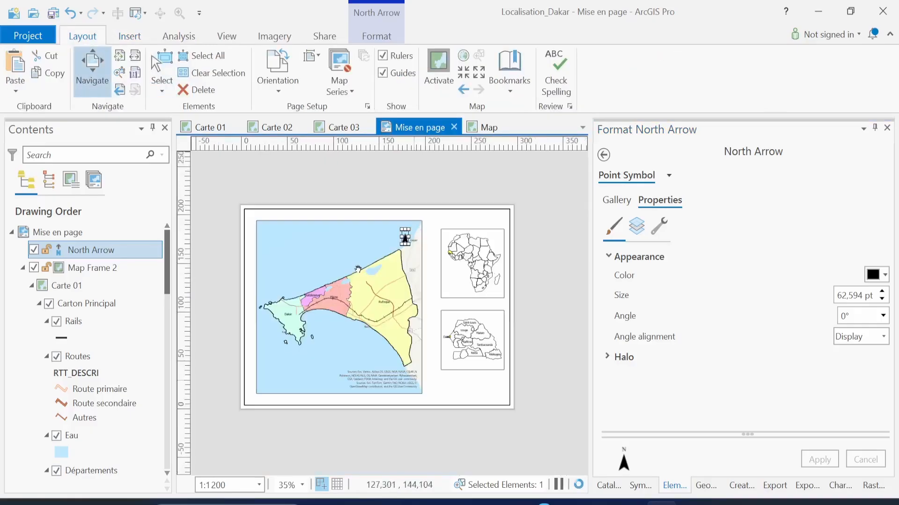
{"action": "scroll", "coordinate": [358, 269], "scroll_direction": "up", "scroll_amount": 1}
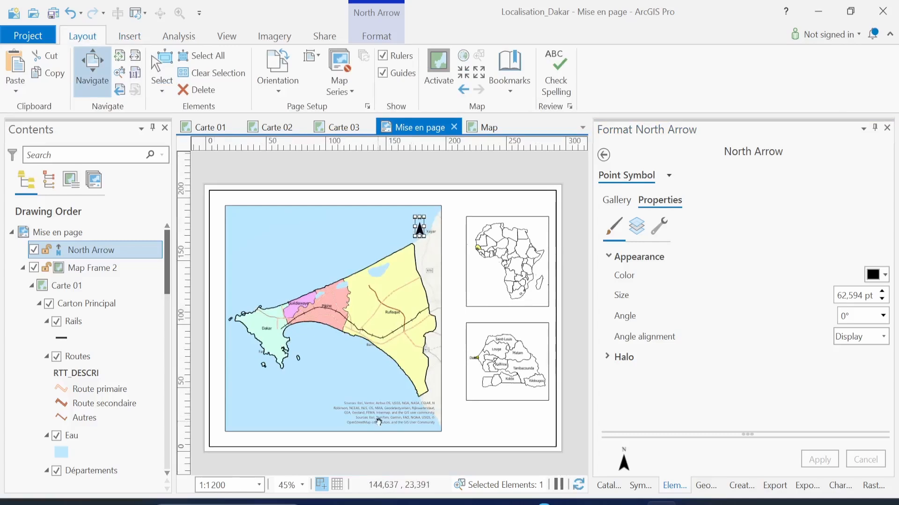
{"action": "left_click", "coordinate": [130, 37]}
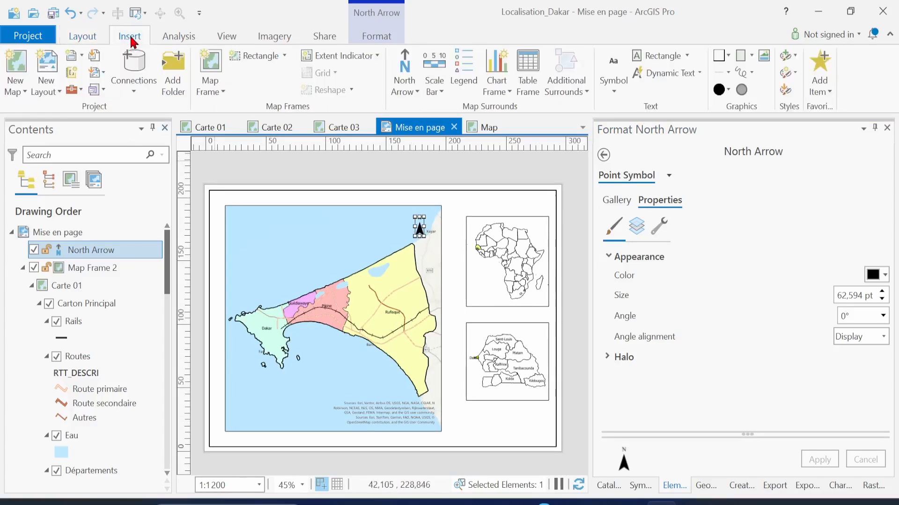
Insert a Scale Line 2 Metric scale bar in the main map's lower-left corner
{"action": "left_click", "coordinate": [433, 68]}
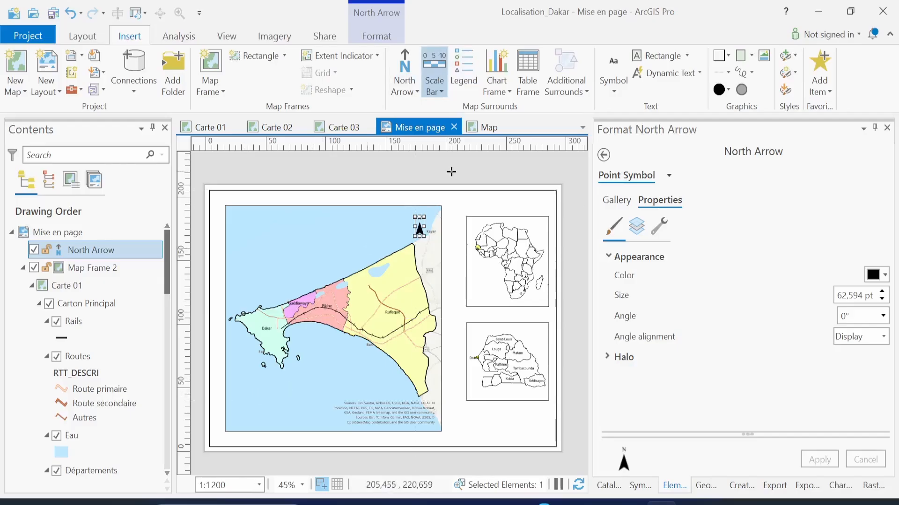
{"action": "left_click", "coordinate": [440, 94]}
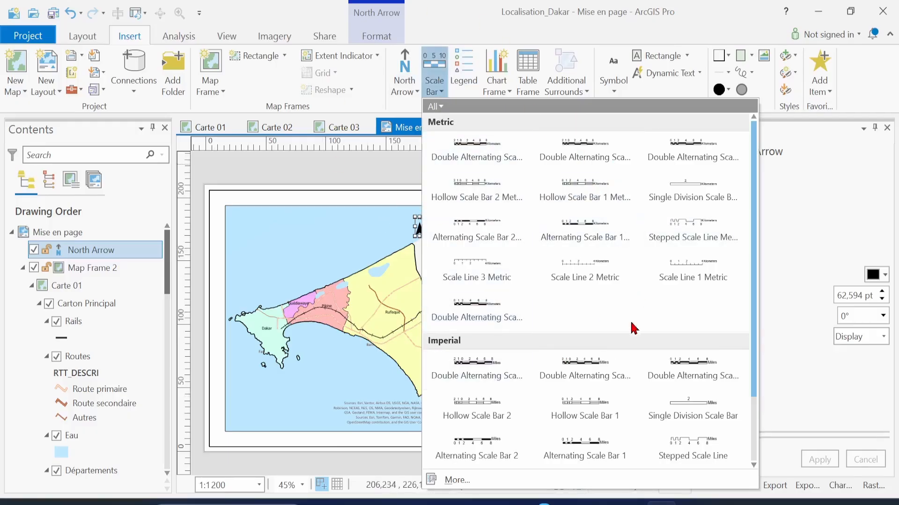
{"action": "left_click", "coordinate": [580, 268]}
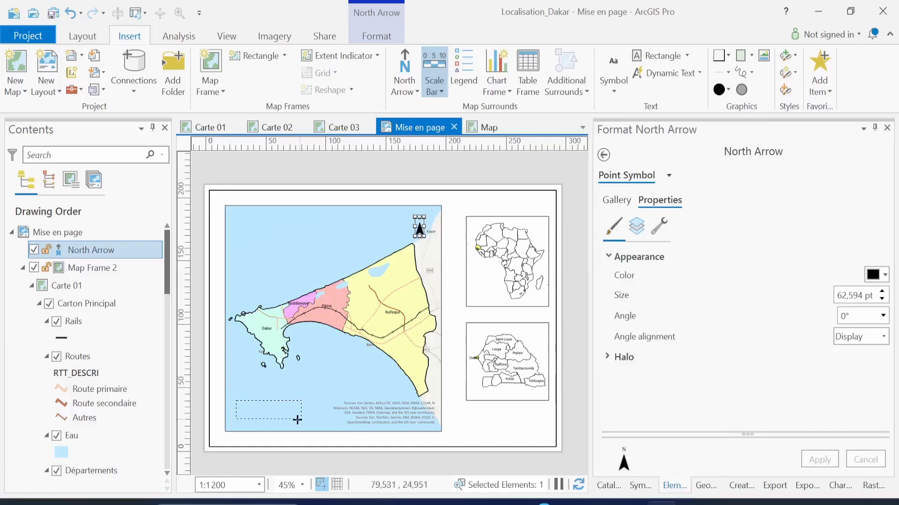
{"action": "left_click", "coordinate": [322, 418]}
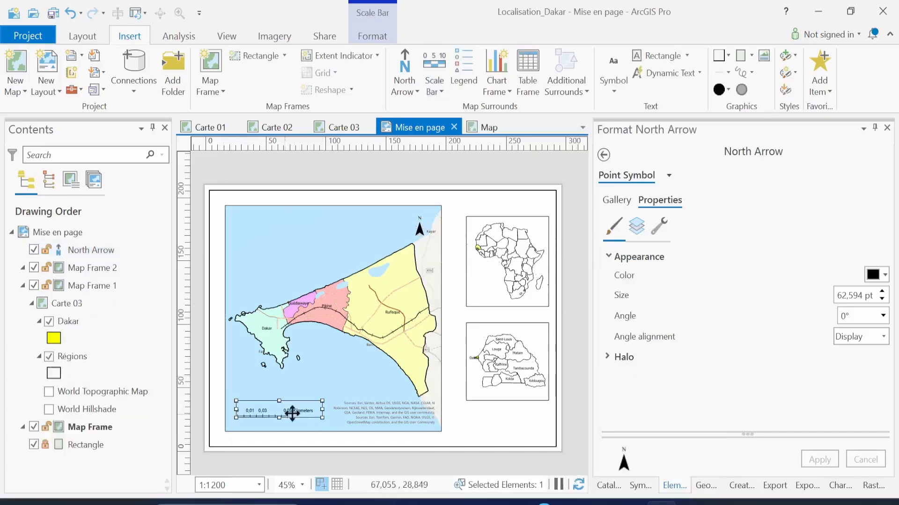
Change the scale bar's unit label text from Kilometers to Km
{"action": "scroll", "coordinate": [285, 415], "scroll_direction": "up", "scroll_amount": 1}
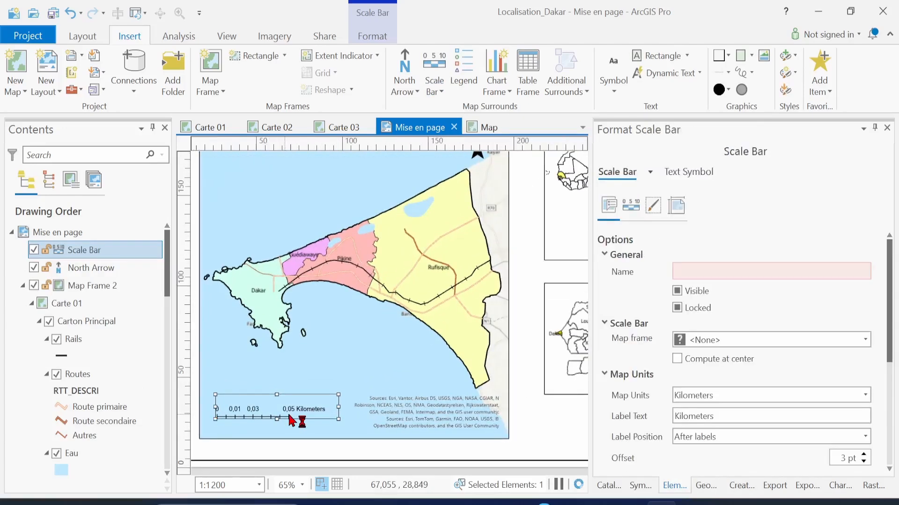
{"action": "scroll", "coordinate": [289, 419], "scroll_direction": "up", "scroll_amount": 2}
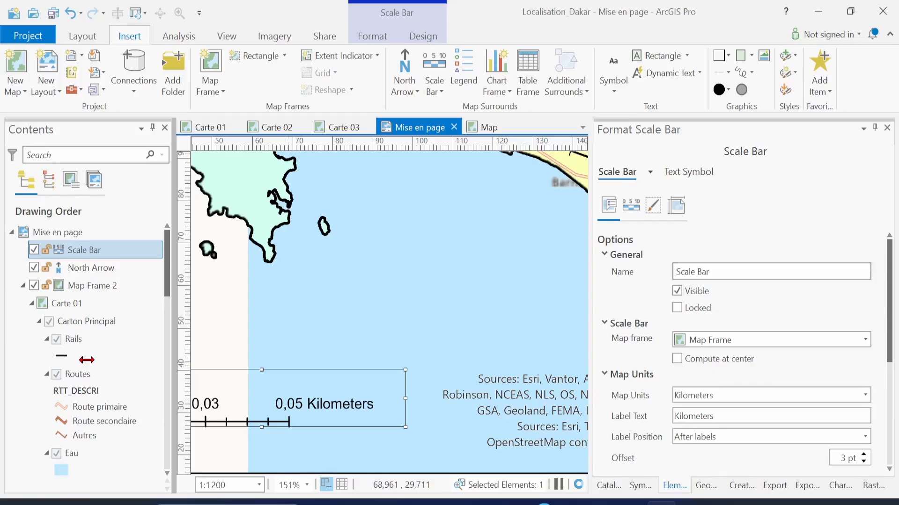
{"action": "left_click_drag", "start_coordinate": [87, 360], "coordinate": [80, 360]}
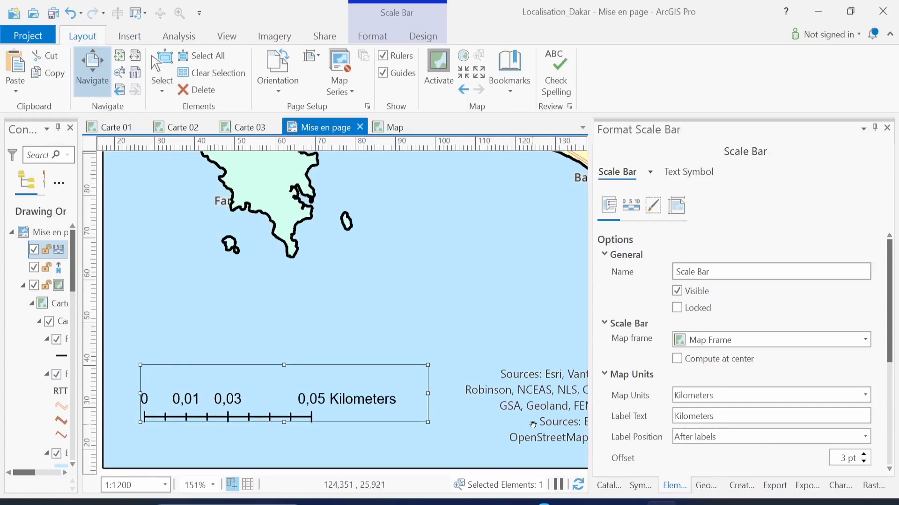
{"action": "double_click", "coordinate": [676, 416]}
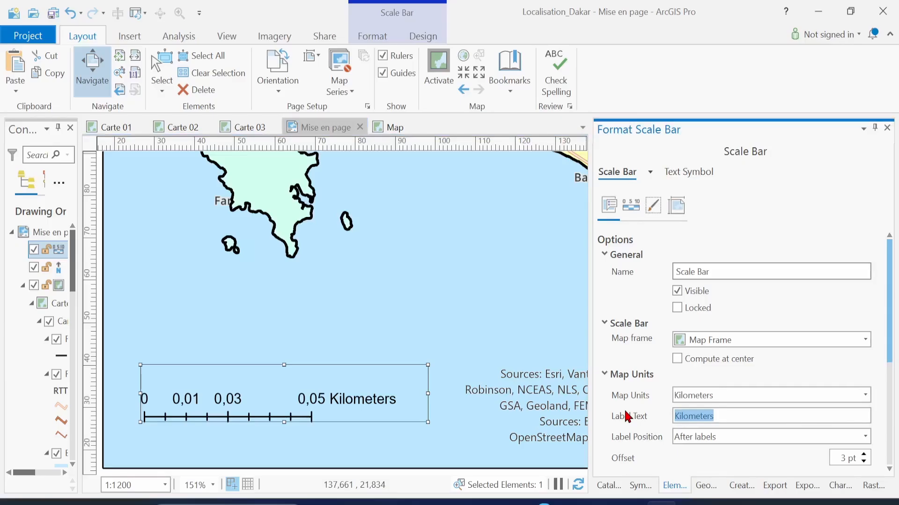
{"action": "type", "text": "Km"}
{"action": "key", "text": "Return"}
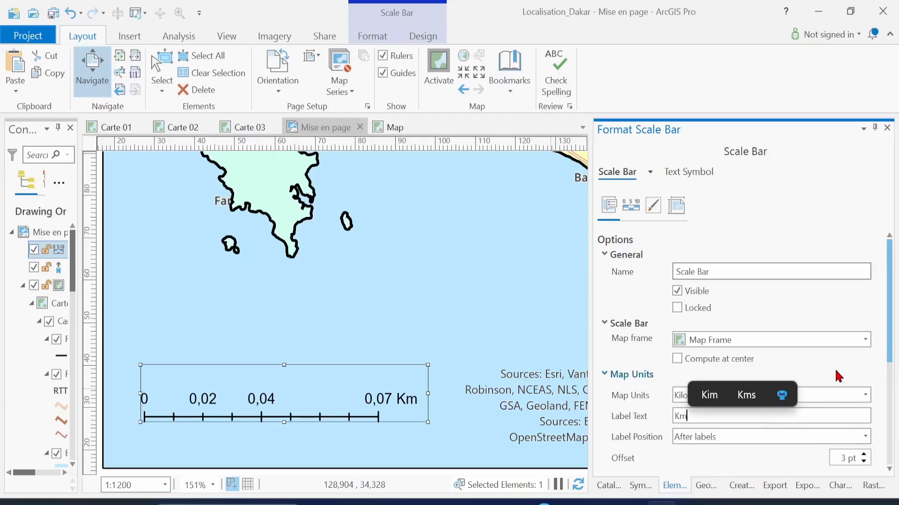
Give the scale bar 1 division and 2 subdivisions, labelled 0, 0,04 and 0,07 Km
{"action": "left_click_drag", "start_coordinate": [891, 351], "coordinate": [891, 411]}
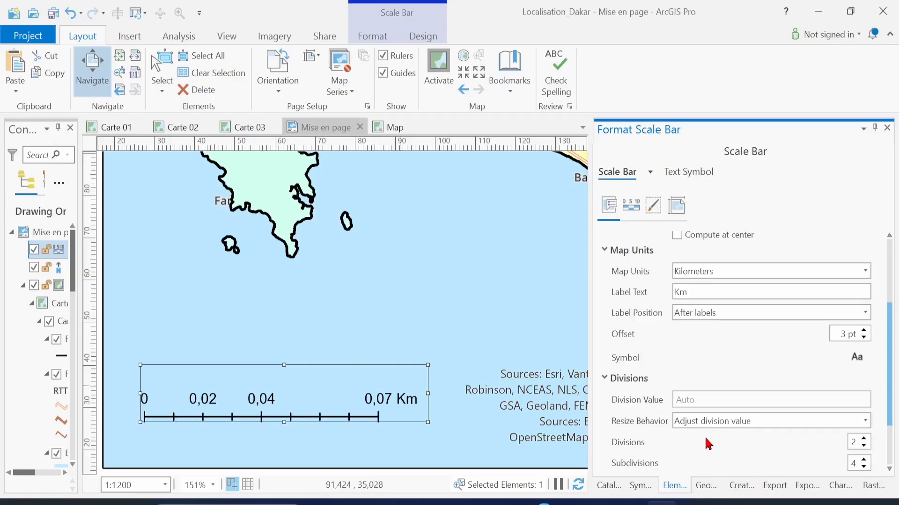
{"action": "scroll", "coordinate": [708, 444], "scroll_direction": "down", "scroll_amount": 2}
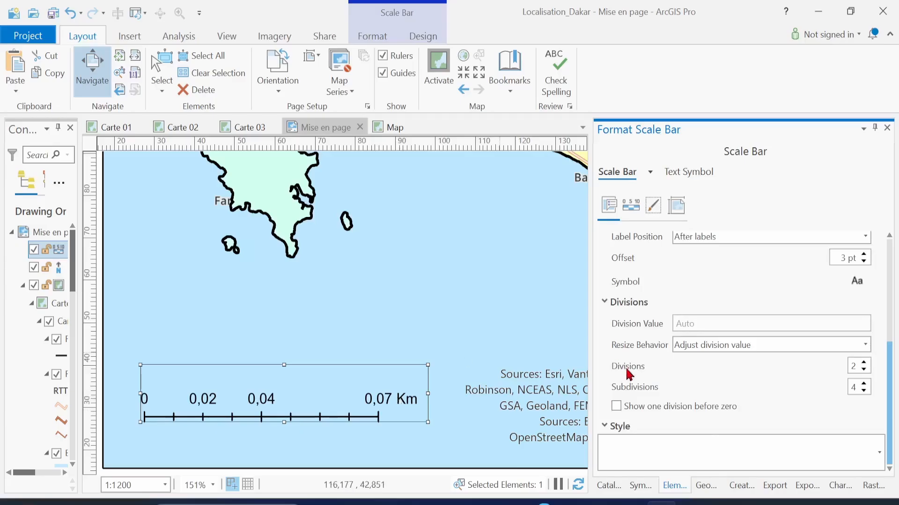
{"action": "left_click", "coordinate": [863, 370]}
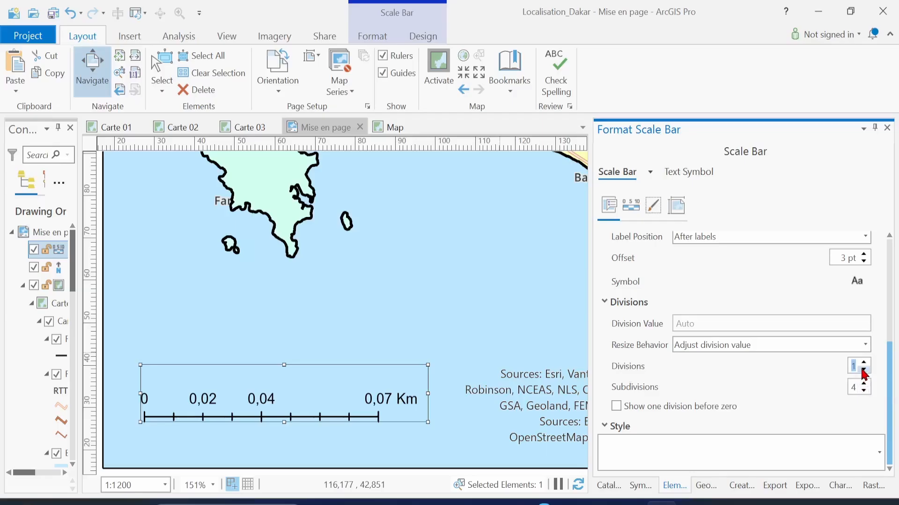
{"action": "left_click", "coordinate": [864, 391]}
{"action": "left_click", "coordinate": [864, 391]}
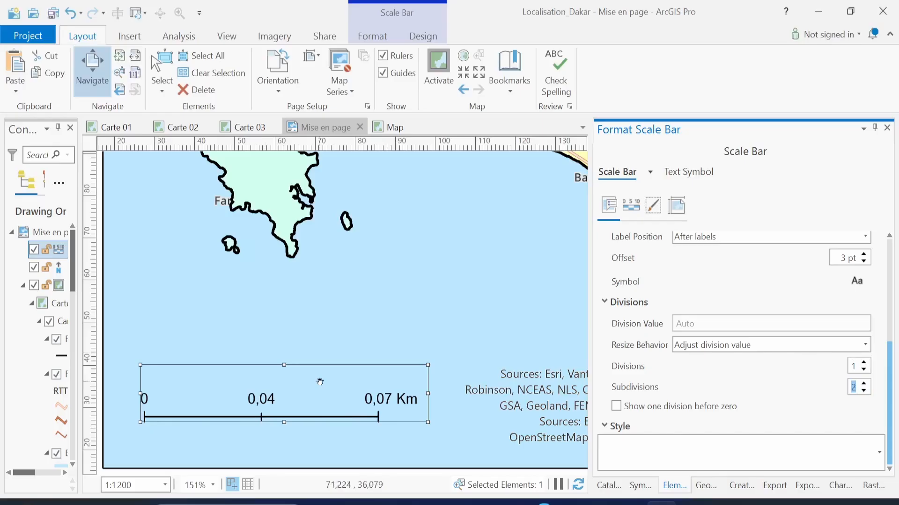
{"action": "scroll", "coordinate": [681, 408], "scroll_direction": "up", "scroll_amount": 5}
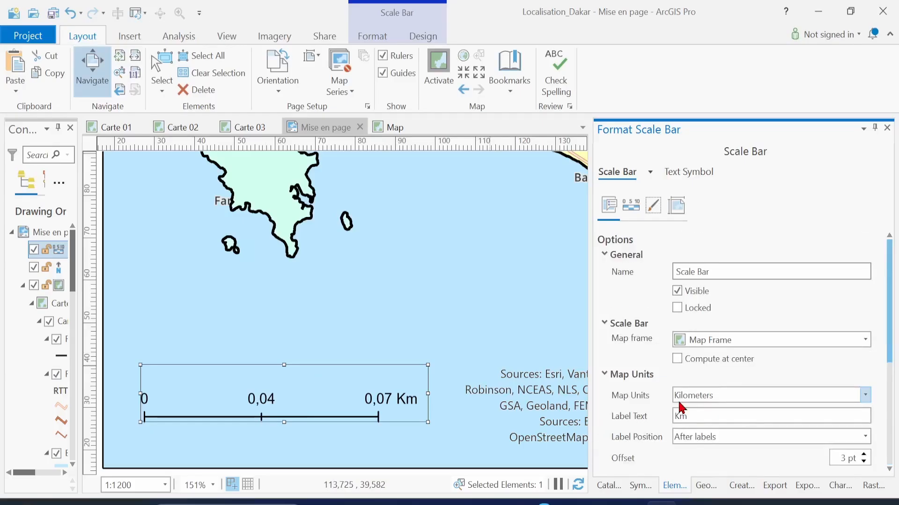
{"action": "scroll", "coordinate": [635, 440], "scroll_direction": "down", "scroll_amount": 5}
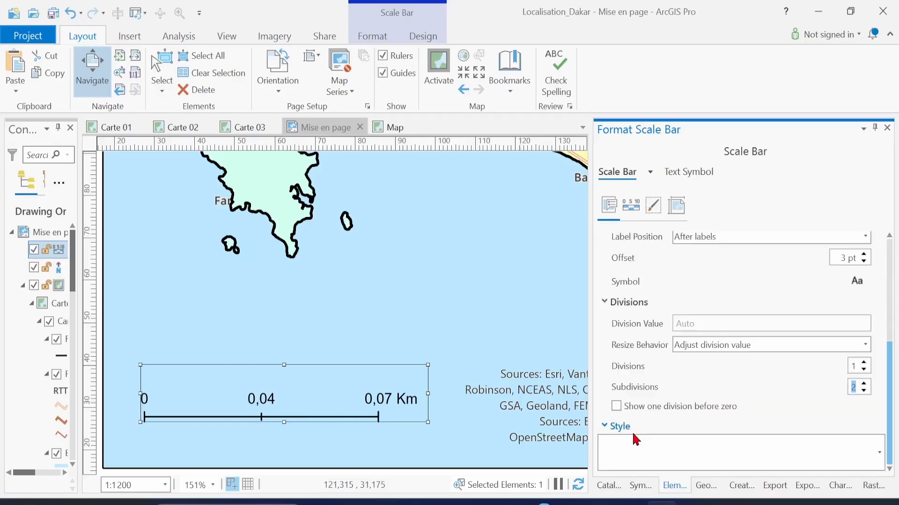
{"action": "scroll", "coordinate": [635, 440], "scroll_direction": "up", "scroll_amount": 5}
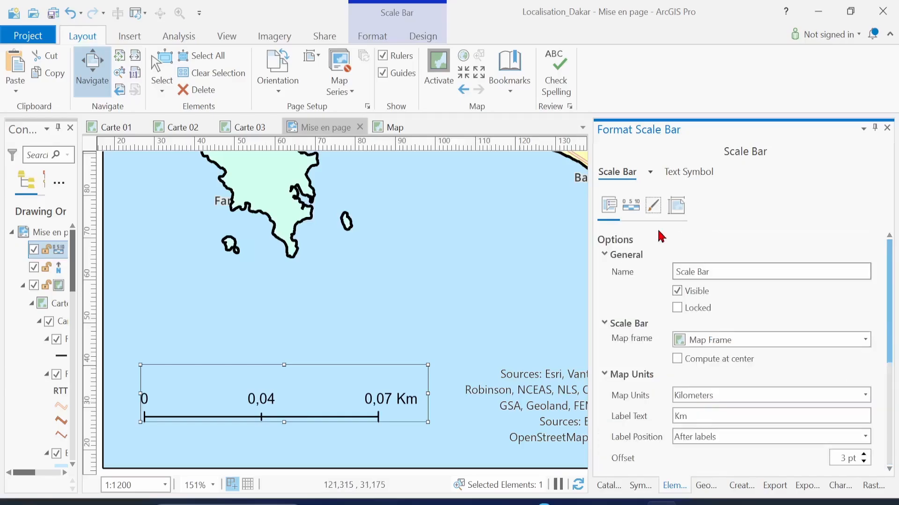
Keep the scale bar numbers at 2 decimals without zero padding, then save the project
{"action": "left_click", "coordinate": [631, 206]}
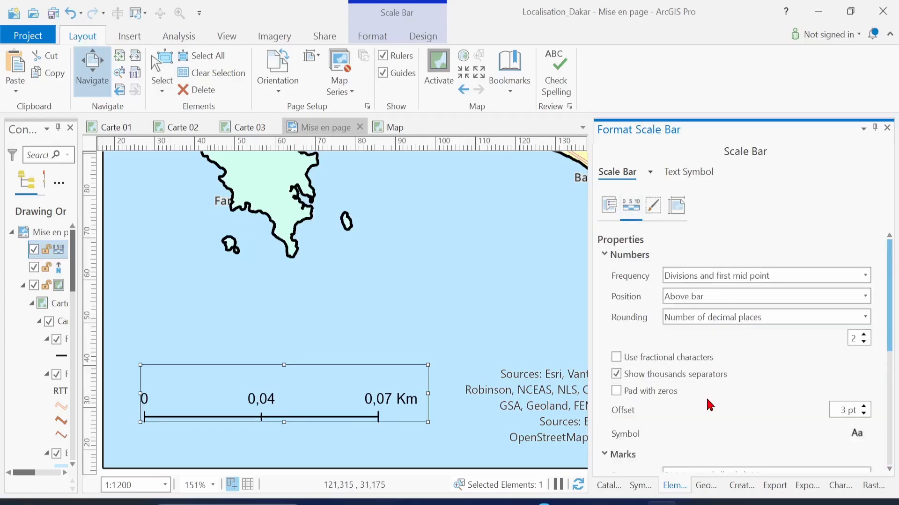
{"action": "scroll", "coordinate": [738, 411], "scroll_direction": "down", "scroll_amount": 6}
{"action": "scroll", "coordinate": [740, 410], "scroll_direction": "up", "scroll_amount": 6}
{"action": "left_click", "coordinate": [866, 348]}
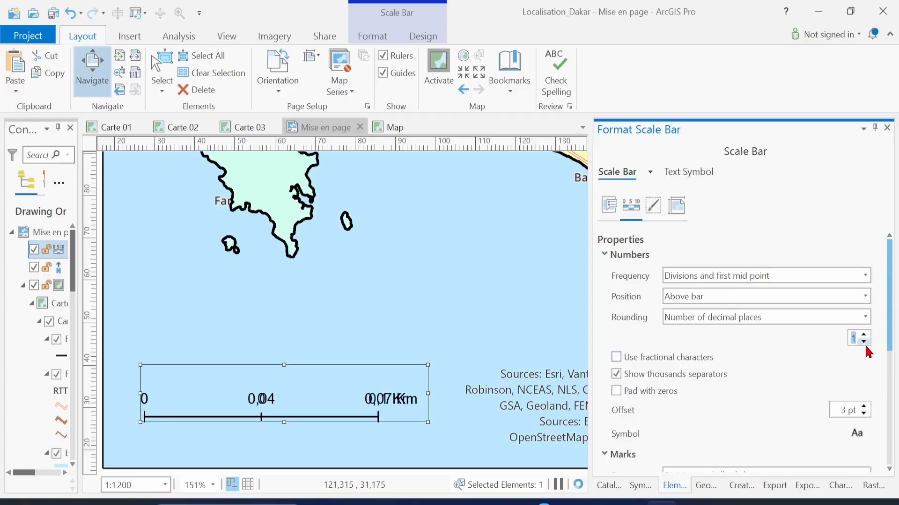
{"action": "left_click", "coordinate": [864, 336]}
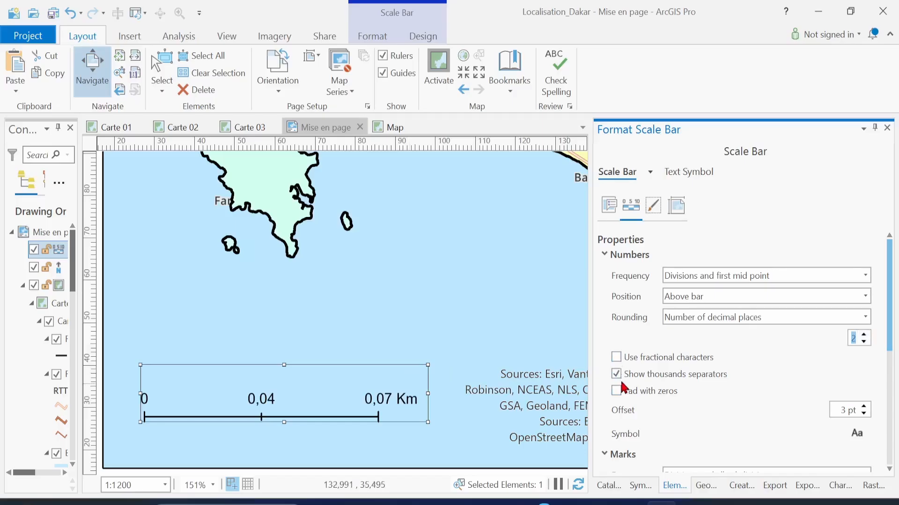
{"action": "left_click", "coordinate": [625, 396]}
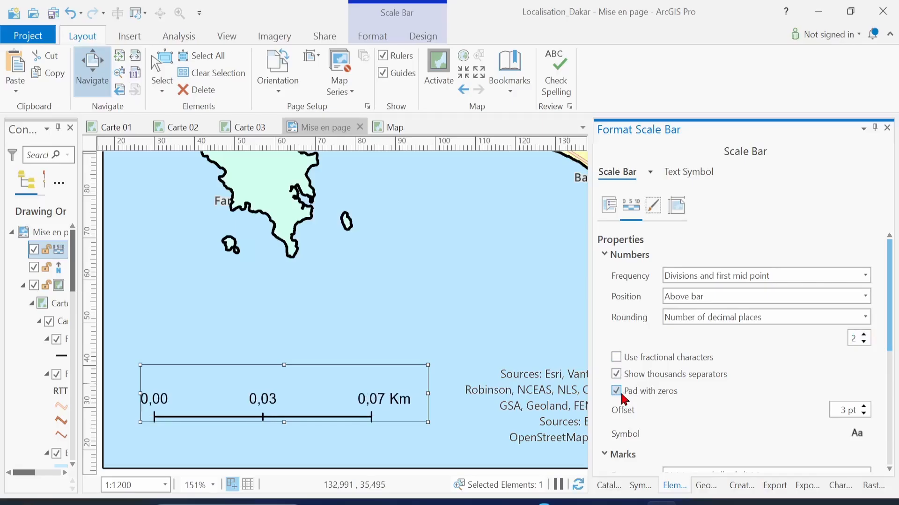
{"action": "left_click", "coordinate": [623, 395]}
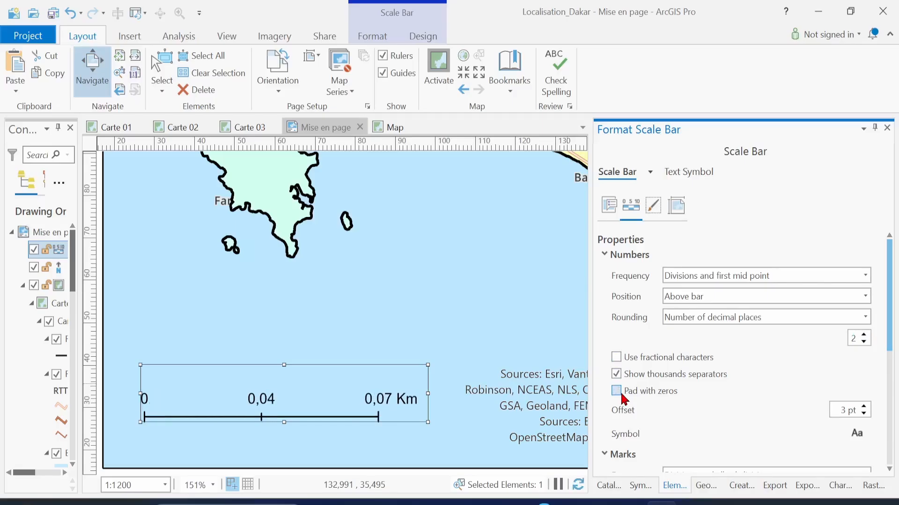
{"action": "key", "text": "ctrl+s"}
{"action": "scroll", "coordinate": [478, 355], "scroll_direction": "down", "scroll_amount": 4}
Zoom out to about 41% and pan so the whole Dakar page and both insets show
{"action": "scroll", "coordinate": [477, 356], "scroll_direction": "down", "scroll_amount": 3}
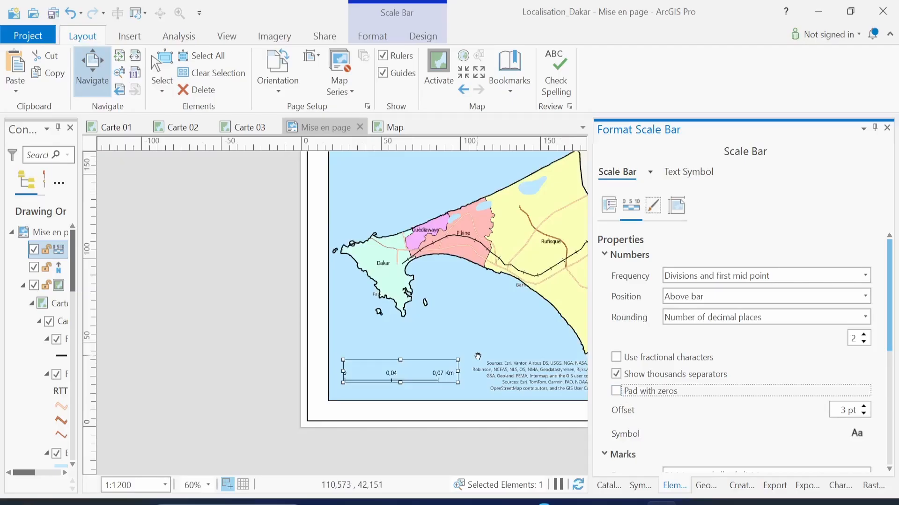
{"action": "left_click_drag", "start_coordinate": [477, 356], "coordinate": [326, 414]}
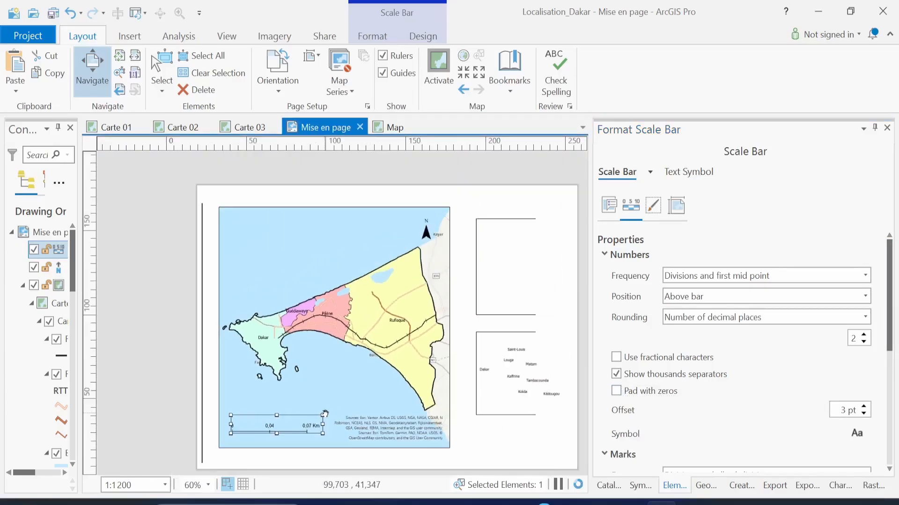
{"action": "scroll", "coordinate": [325, 413], "scroll_direction": "down", "scroll_amount": 2}
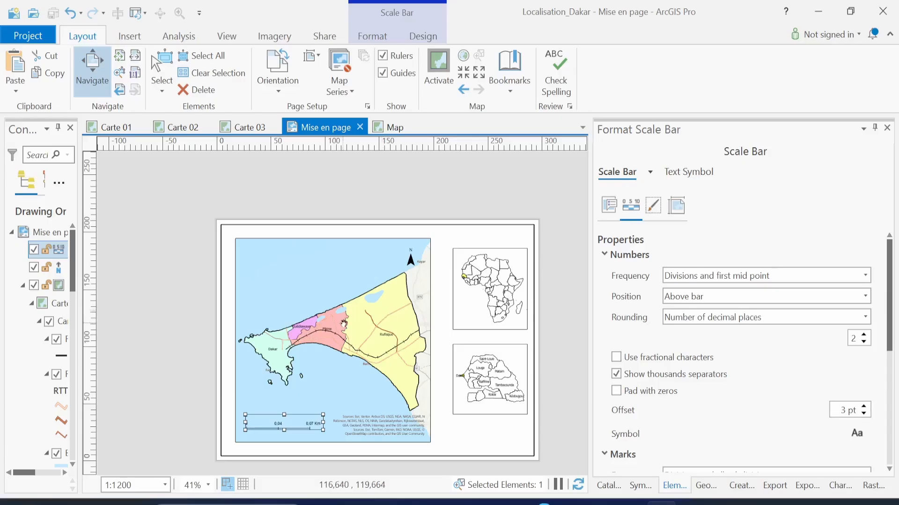
{"action": "left_click", "coordinate": [130, 38]}
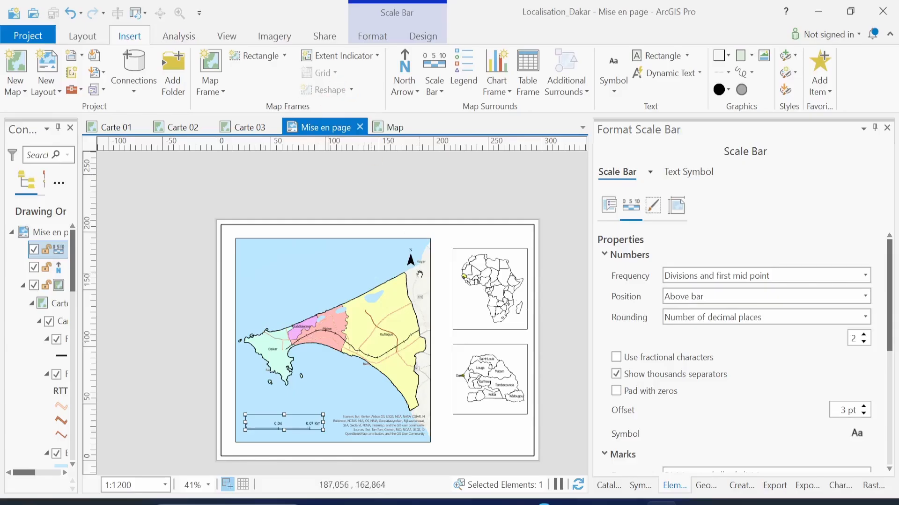
Select the main Dakar map frame and browse the Grid gallery's graticule styles
{"action": "left_click", "coordinate": [92, 43]}
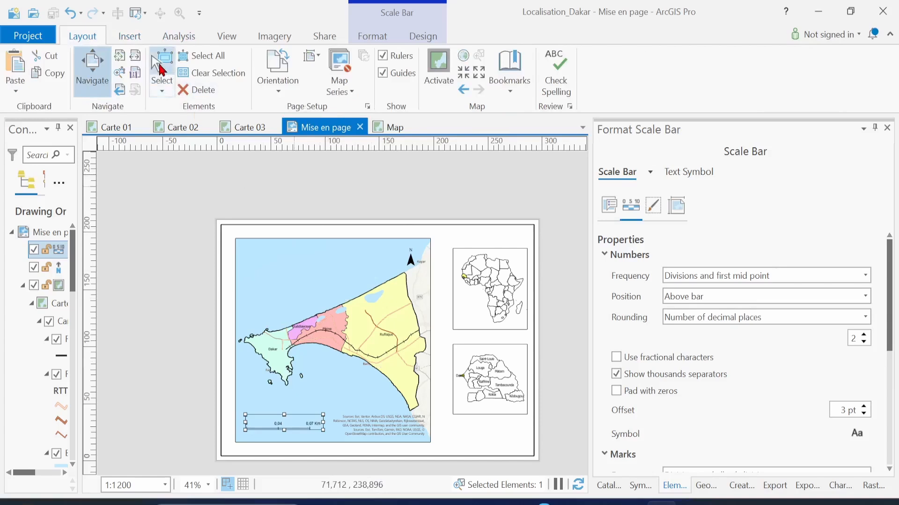
{"action": "left_click", "coordinate": [161, 67]}
{"action": "left_click", "coordinate": [290, 243]}
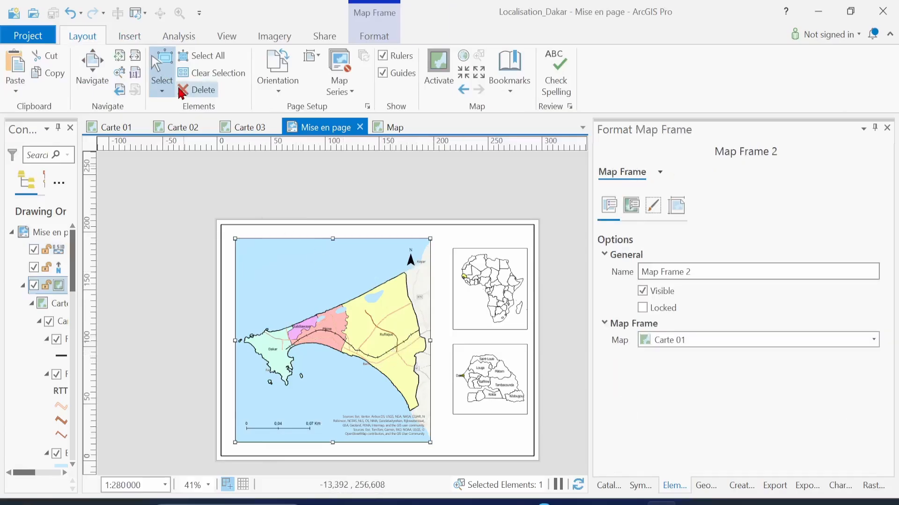
{"action": "left_click", "coordinate": [131, 37]}
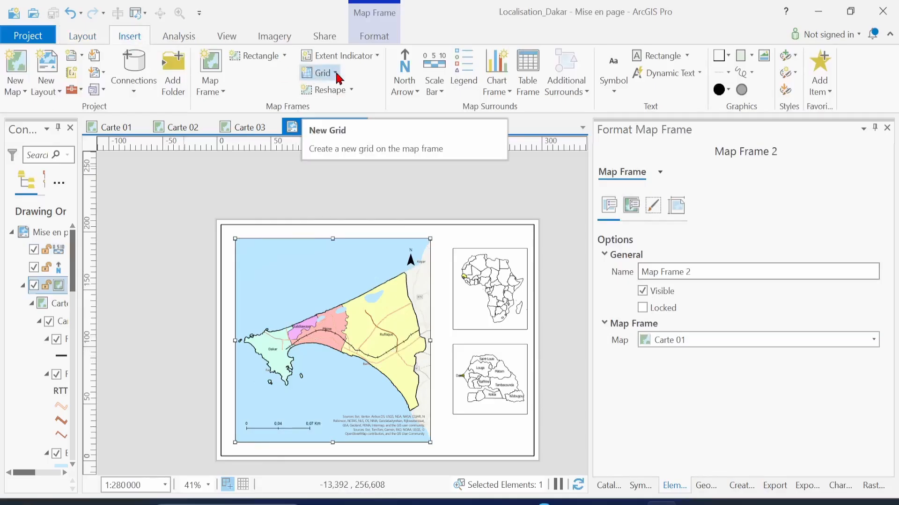
{"action": "left_click", "coordinate": [336, 75]}
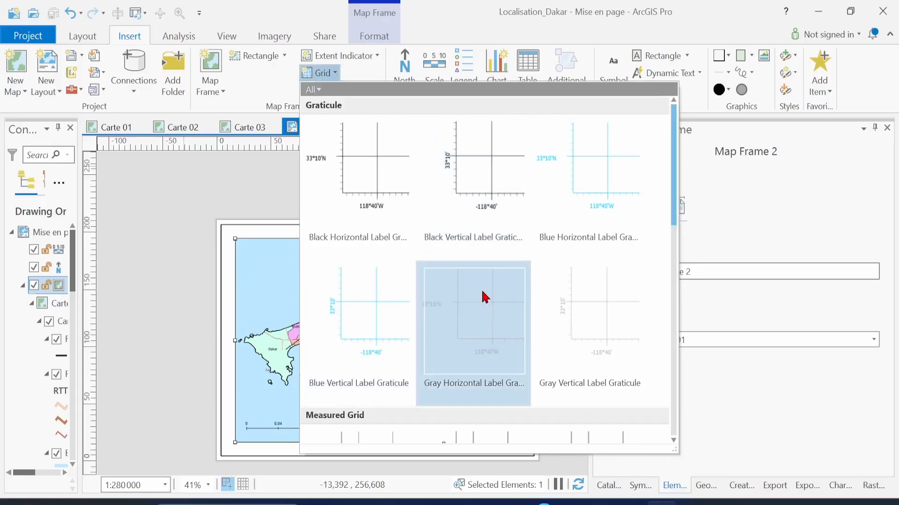
{"action": "scroll", "coordinate": [485, 297], "scroll_direction": "down", "scroll_amount": 10}
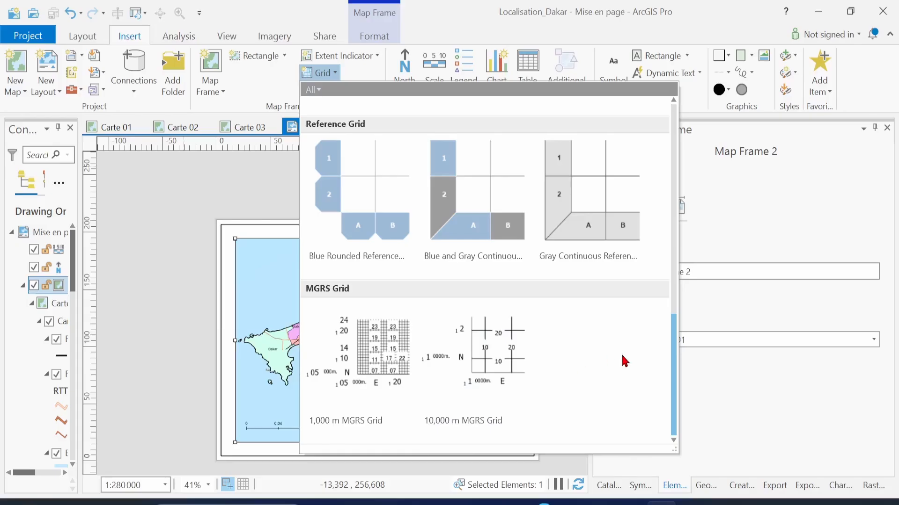
{"action": "left_click_drag", "start_coordinate": [674, 385], "coordinate": [679, 153]}
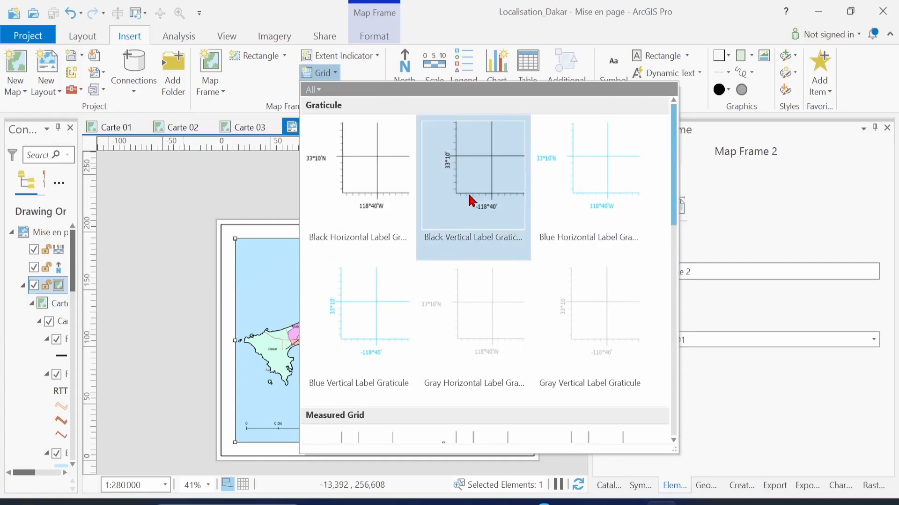
Add a Black Vertical Label Graticule to the main Dakar map and pan to inspect it
{"action": "left_click", "coordinate": [493, 175]}
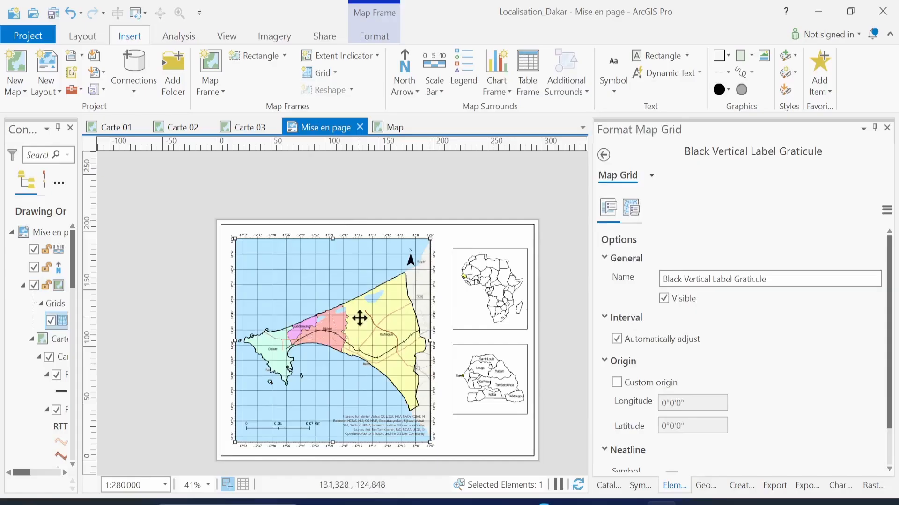
{"action": "scroll", "coordinate": [360, 319], "scroll_direction": "up", "scroll_amount": 1}
{"action": "scroll", "coordinate": [359, 319], "scroll_direction": "up", "scroll_amount": 1}
{"action": "left_click", "coordinate": [83, 37]}
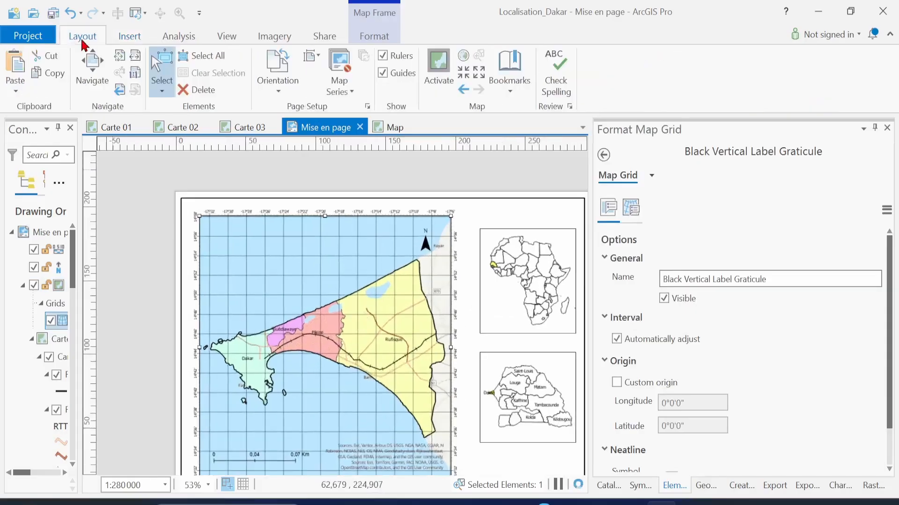
{"action": "left_click", "coordinate": [95, 83]}
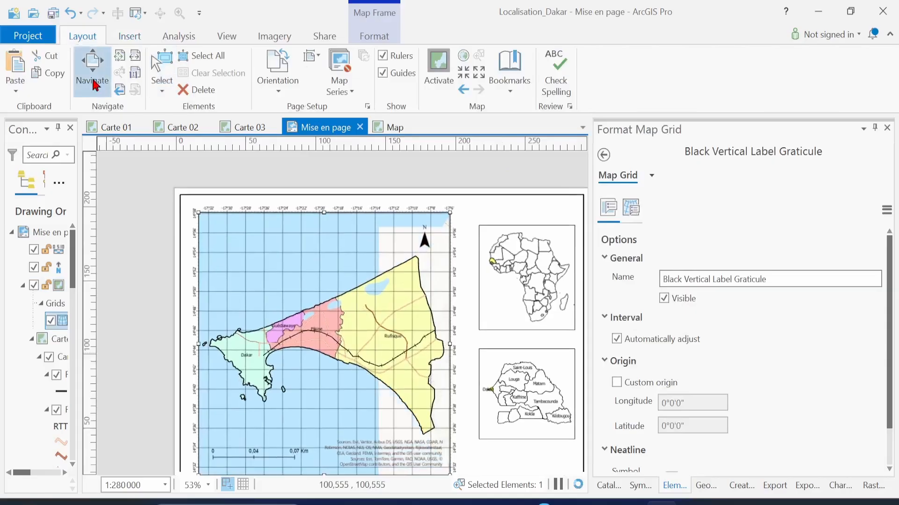
{"action": "left_click_drag", "start_coordinate": [308, 340], "coordinate": [290, 312]}
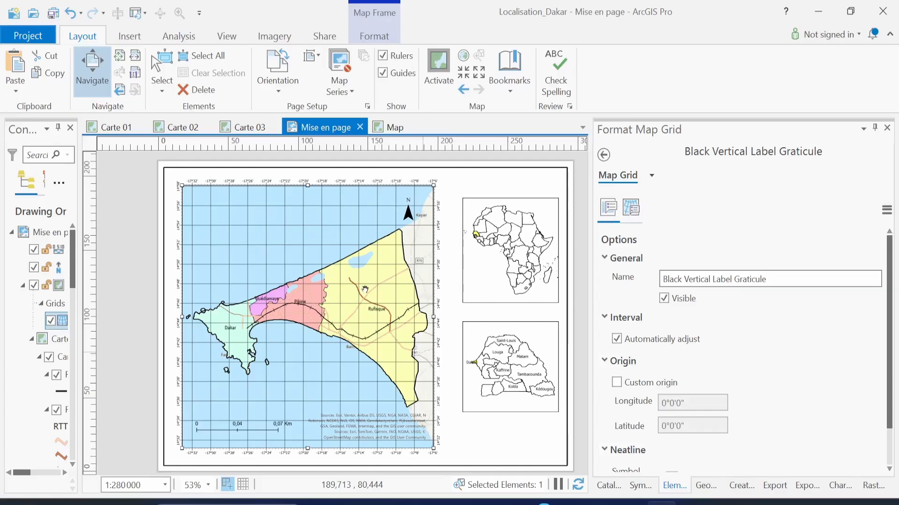
Zoom and pan to the page's top-left corner to inspect the graticule's top labels
{"action": "scroll", "coordinate": [246, 258], "scroll_direction": "up", "scroll_amount": 1}
{"action": "scroll", "coordinate": [245, 258], "scroll_direction": "up", "scroll_amount": 2}
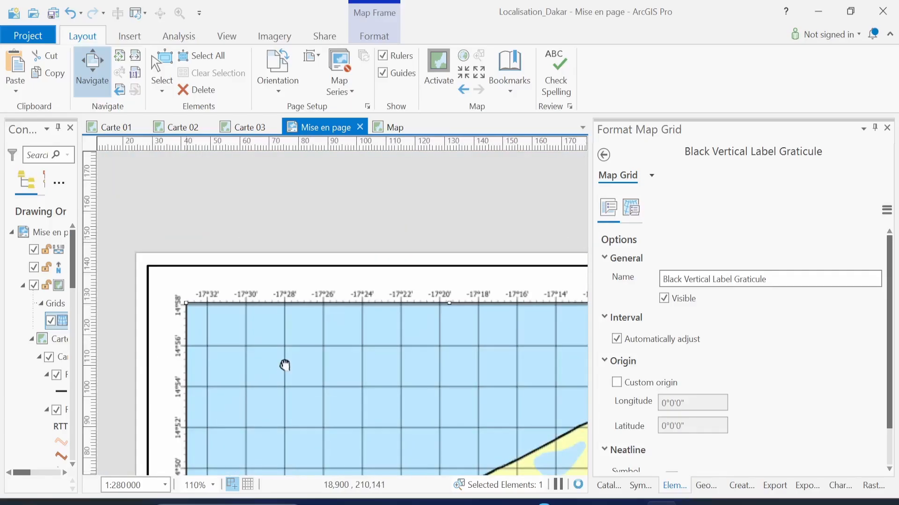
{"action": "left_click_drag", "start_coordinate": [285, 365], "coordinate": [267, 330]}
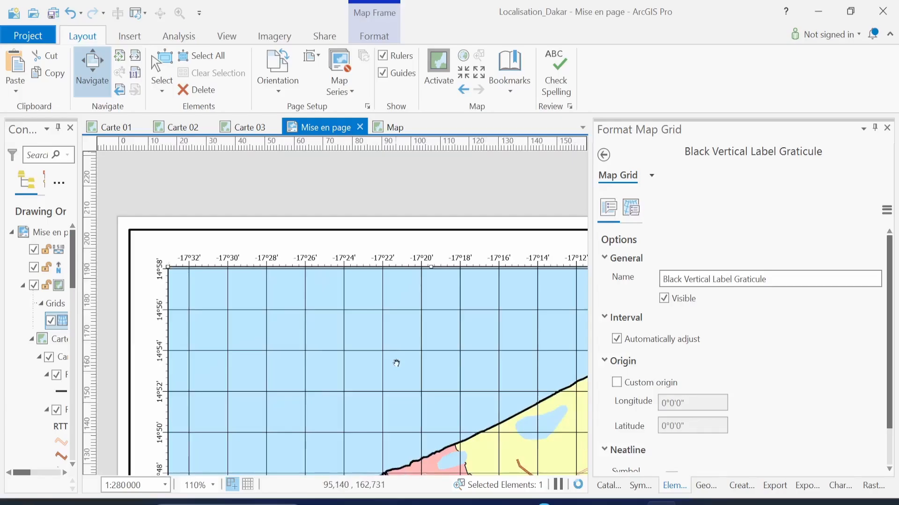
{"action": "left_click_drag", "start_coordinate": [396, 363], "coordinate": [357, 328]}
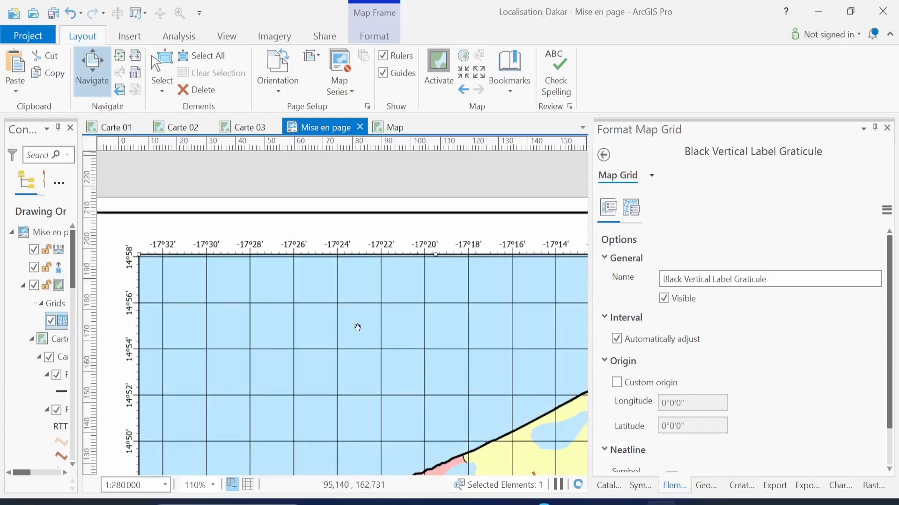
{"action": "scroll", "coordinate": [357, 328], "scroll_direction": "up", "scroll_amount": 1}
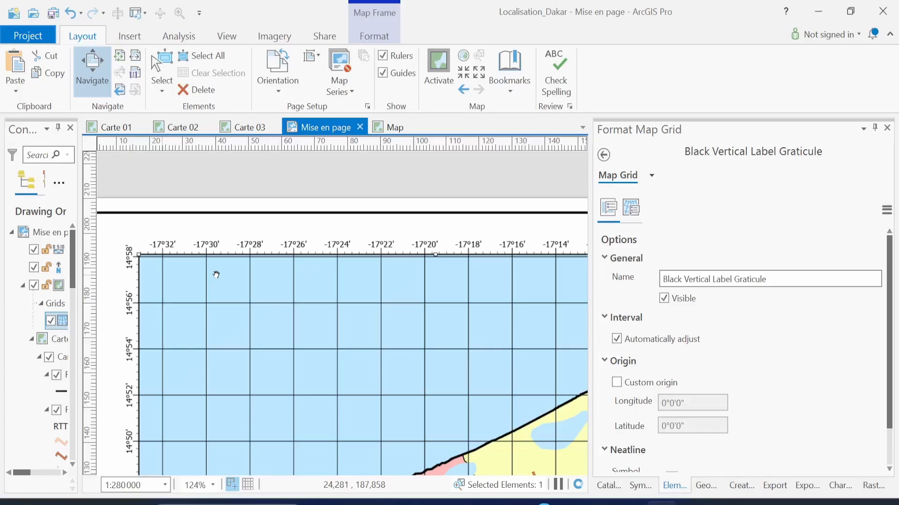
{"action": "scroll", "coordinate": [215, 275], "scroll_direction": "up", "scroll_amount": 1}
{"action": "left_click_drag", "start_coordinate": [216, 275], "coordinate": [386, 390]}
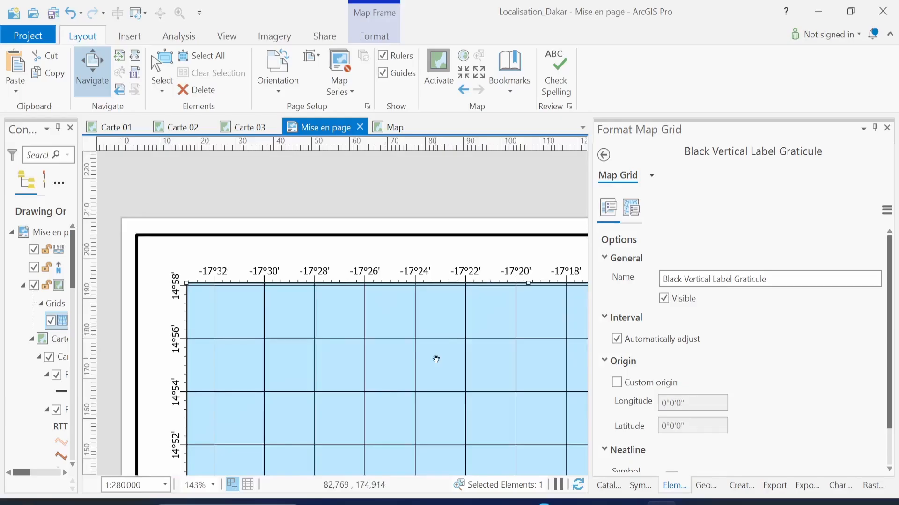
{"action": "left_click_drag", "start_coordinate": [436, 359], "coordinate": [455, 375]}
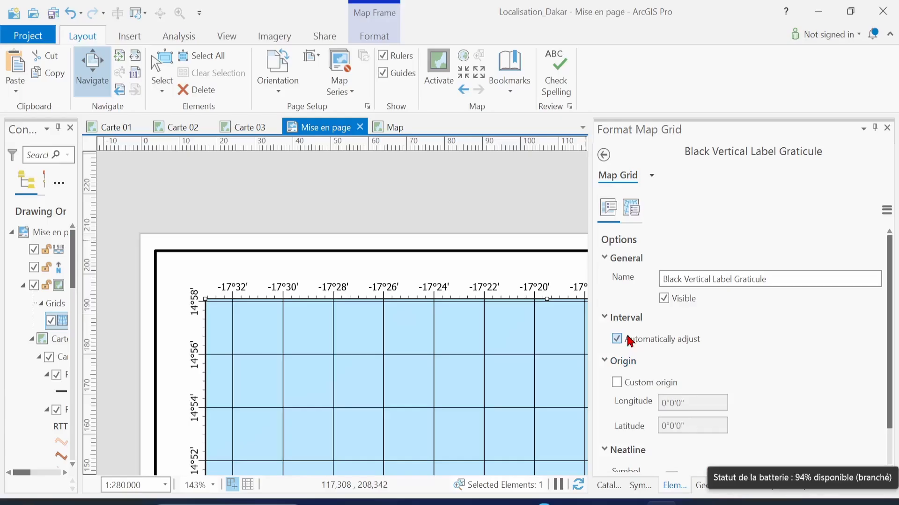
Turn off the graticule's automatic interval adjustment, fixing labels at 0°2'0" intervals
{"action": "left_click", "coordinate": [618, 340]}
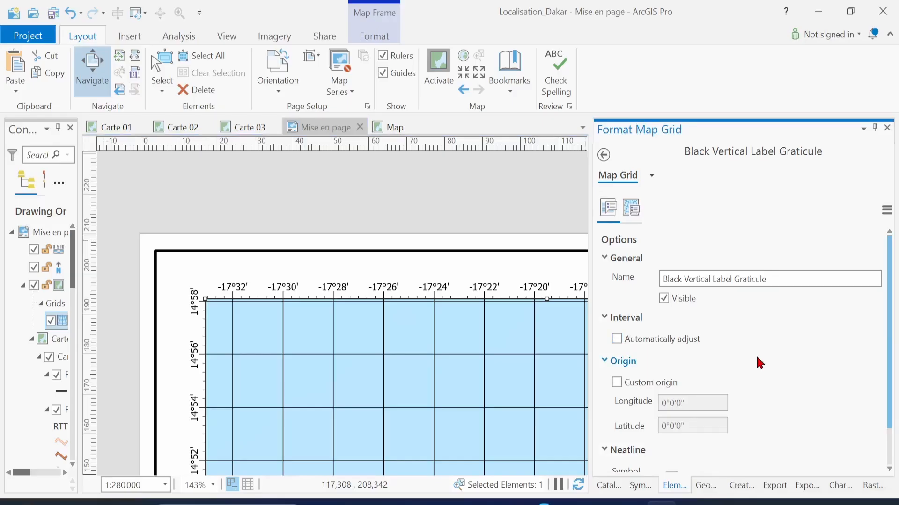
{"action": "scroll", "coordinate": [759, 363], "scroll_direction": "down", "scroll_amount": 2}
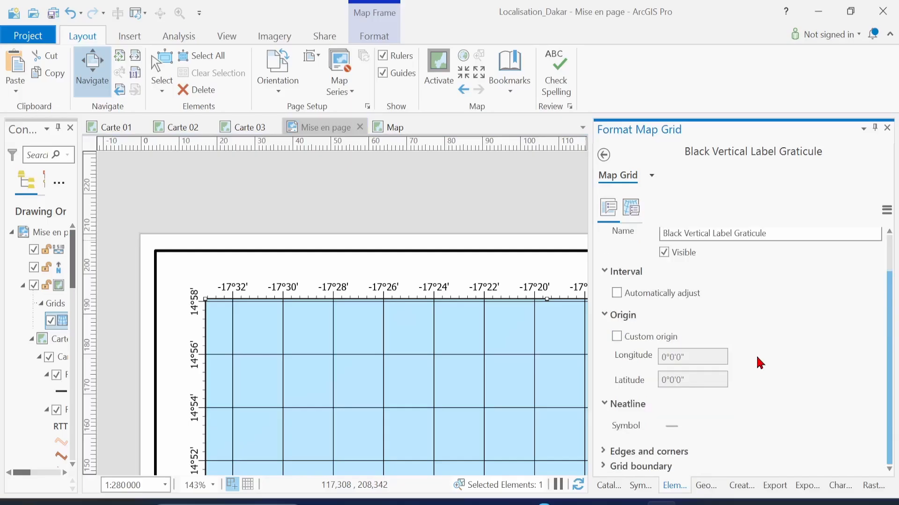
{"action": "scroll", "coordinate": [760, 364], "scroll_direction": "up", "scroll_amount": 2}
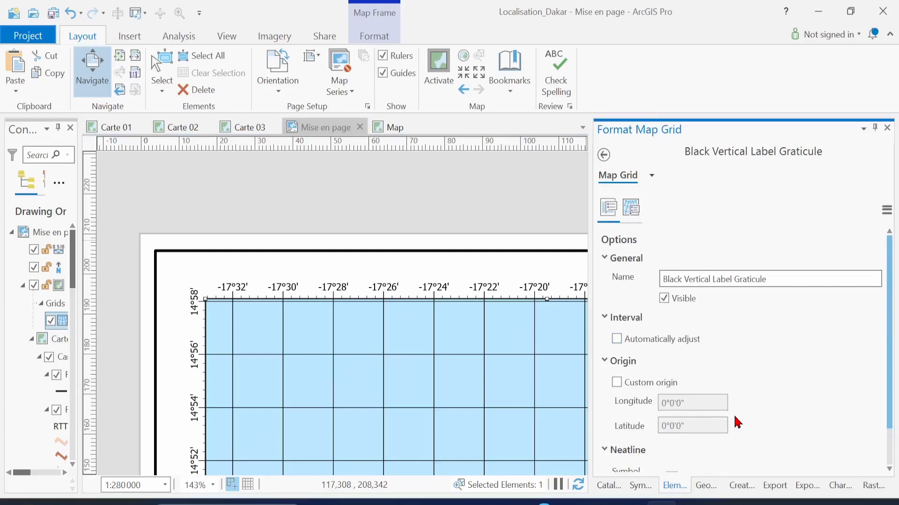
{"action": "scroll", "coordinate": [738, 423], "scroll_direction": "down", "scroll_amount": 2}
{"action": "scroll", "coordinate": [738, 422], "scroll_direction": "up", "scroll_amount": 2}
{"action": "left_click", "coordinate": [632, 207]}
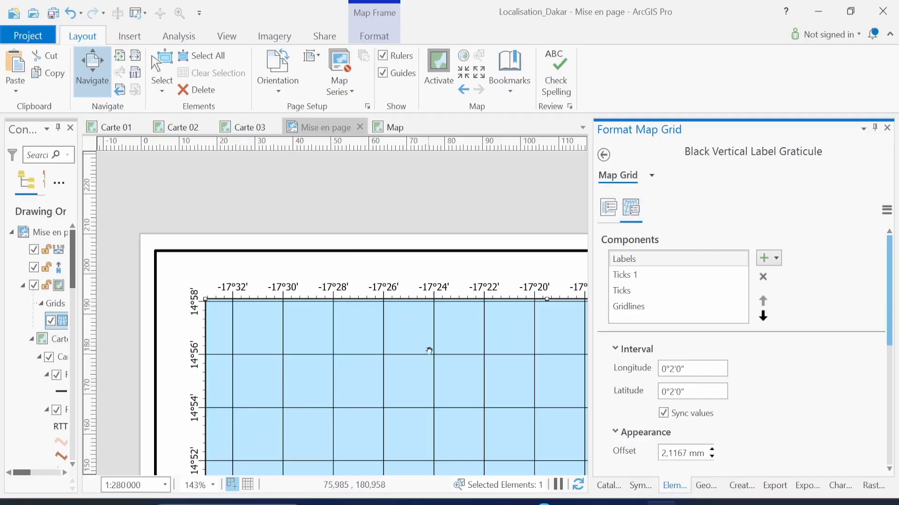
Set the graticule label interval to 0°10'0", labelling -17°30', -17°20' and -17°10'
{"action": "left_click", "coordinate": [625, 259]}
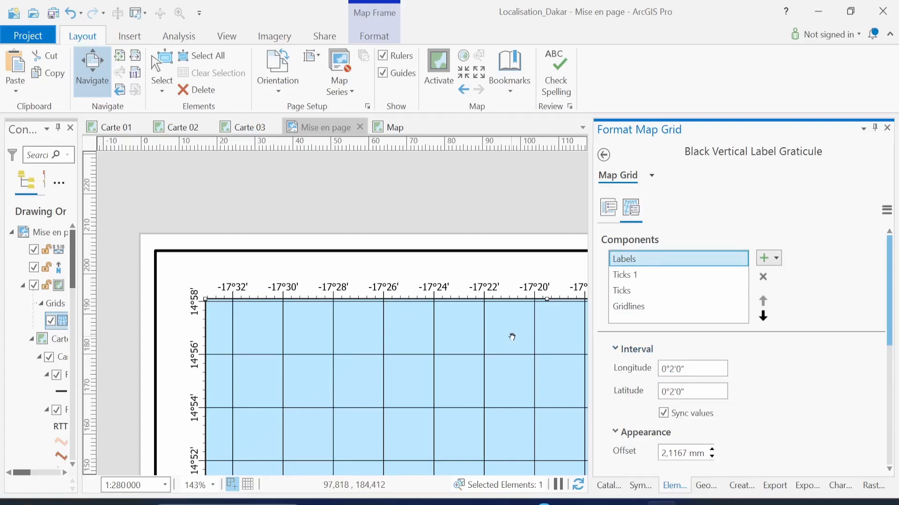
{"action": "left_click_drag", "start_coordinate": [449, 352], "coordinate": [253, 338]}
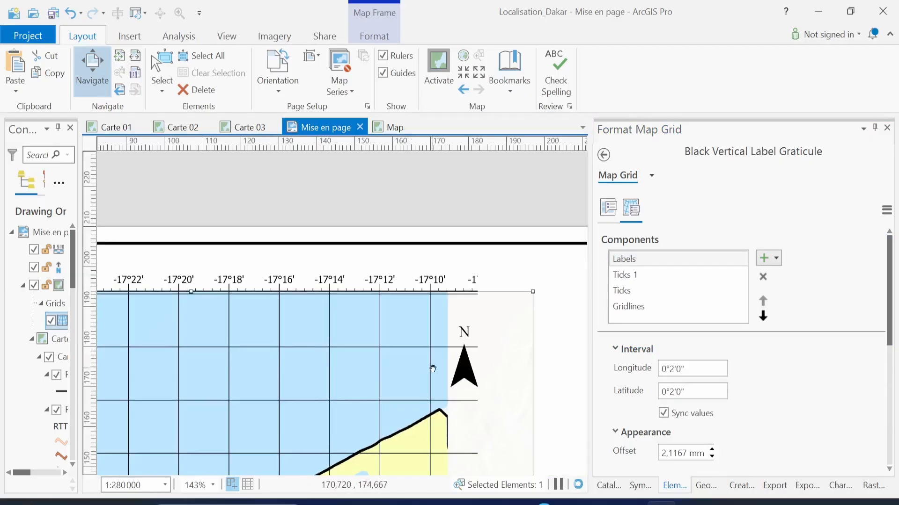
{"action": "left_click_drag", "start_coordinate": [432, 369], "coordinate": [619, 376]}
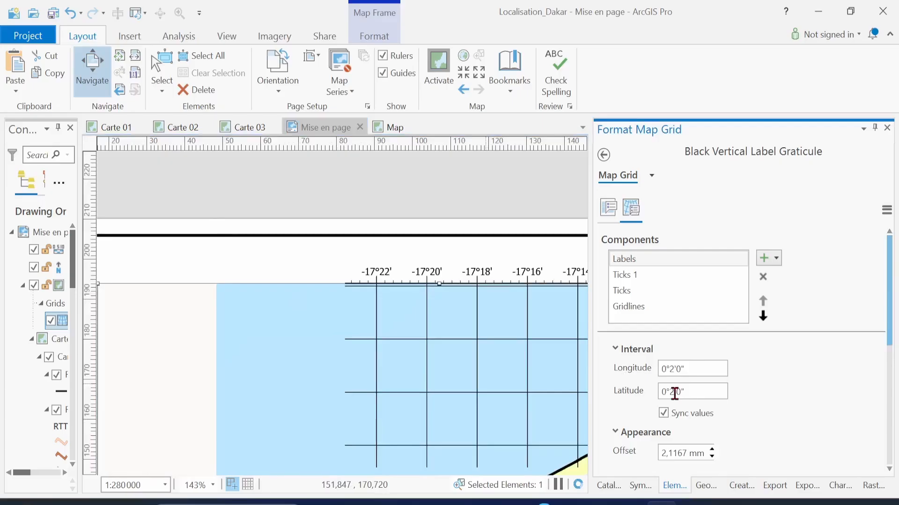
{"action": "type", "text": "5"}
{"action": "key", "text": "Return"}
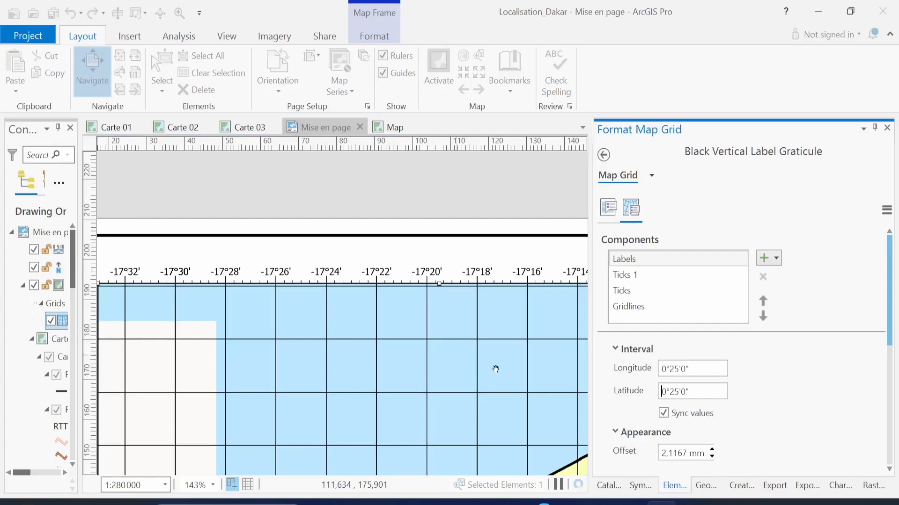
{"action": "left_click_drag", "start_coordinate": [344, 353], "coordinate": [495, 369]}
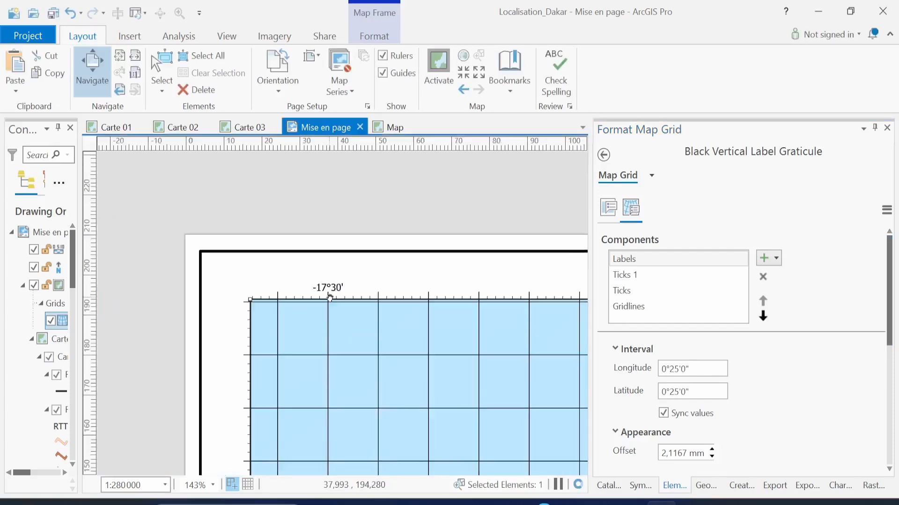
{"action": "left_click_drag", "start_coordinate": [555, 381], "coordinate": [405, 367]}
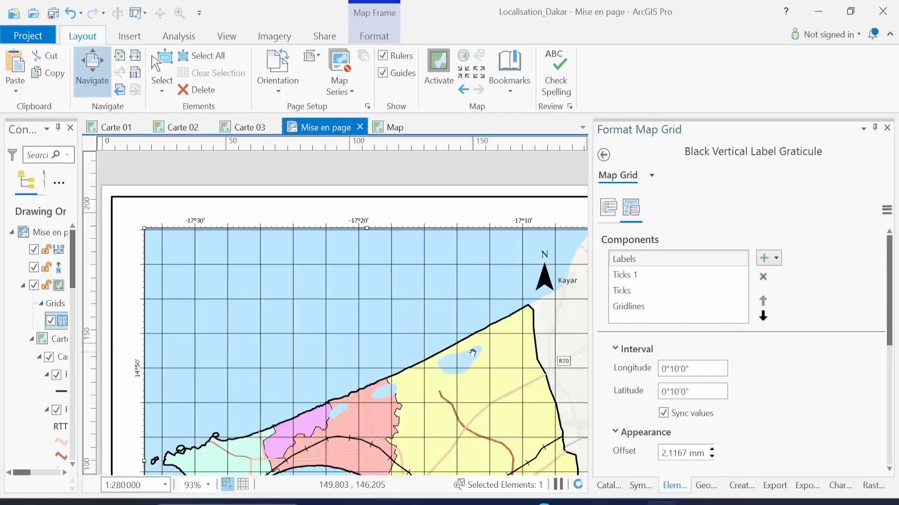
Show the Ticks 1 component's settings: 0°0'20" interval and 0,7056 mm length
{"action": "left_click", "coordinate": [653, 260]}
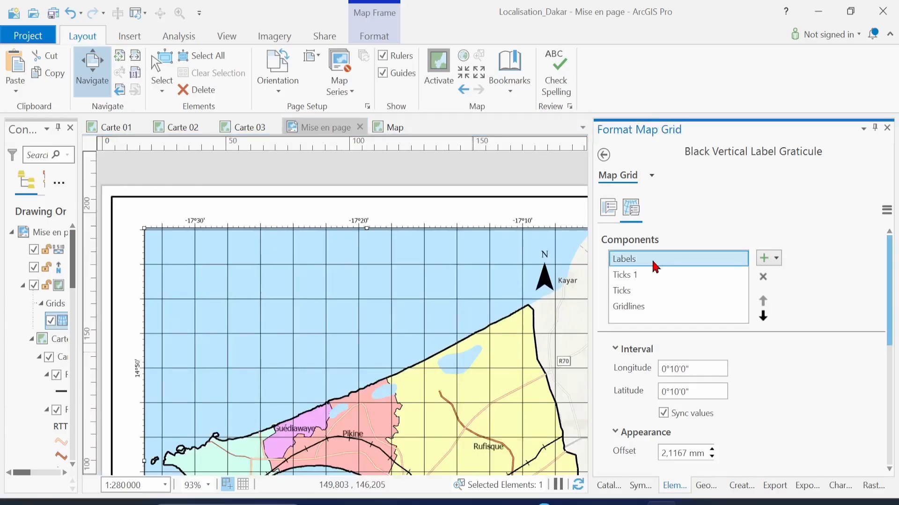
{"action": "left_click", "coordinate": [646, 281]}
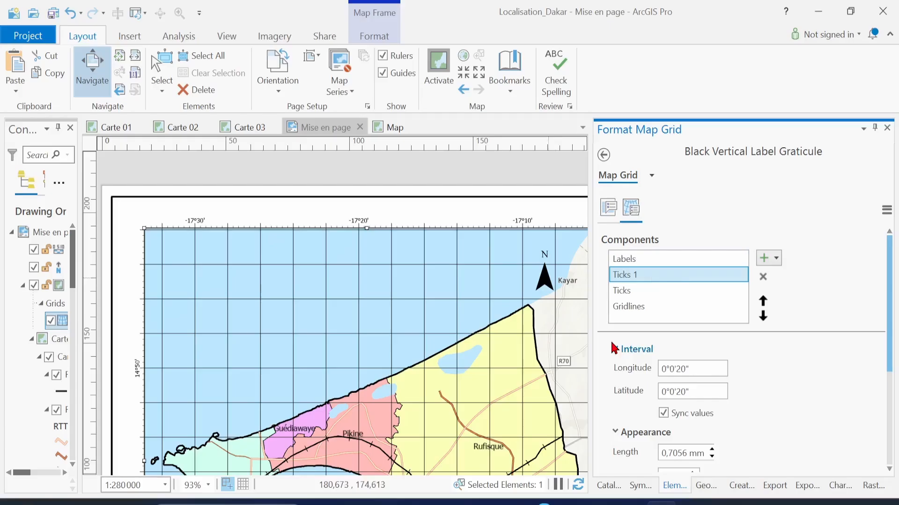
Remove Ticks 1 and set the remaining black ticks to a 0°10'0" interval
{"action": "left_click", "coordinate": [763, 278]}
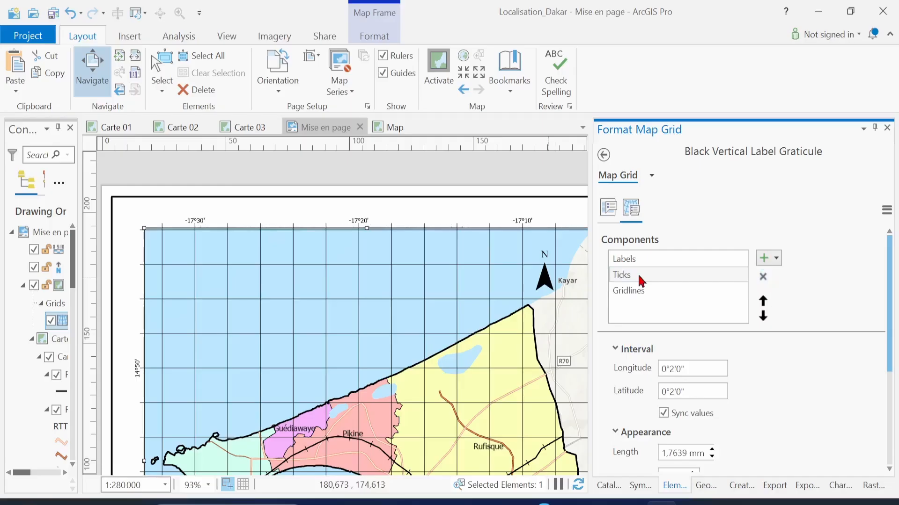
{"action": "left_click", "coordinate": [641, 279]}
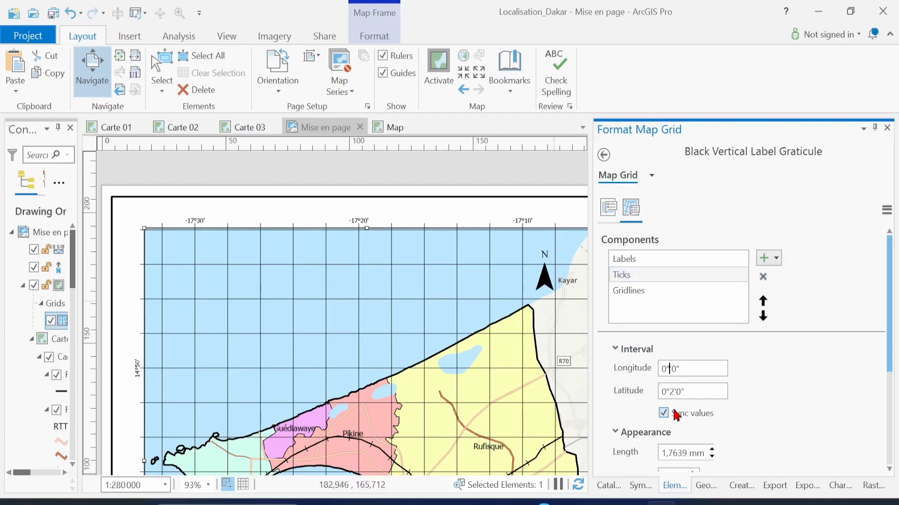
{"action": "type", "text": "10"}
{"action": "key", "text": "Tab"}
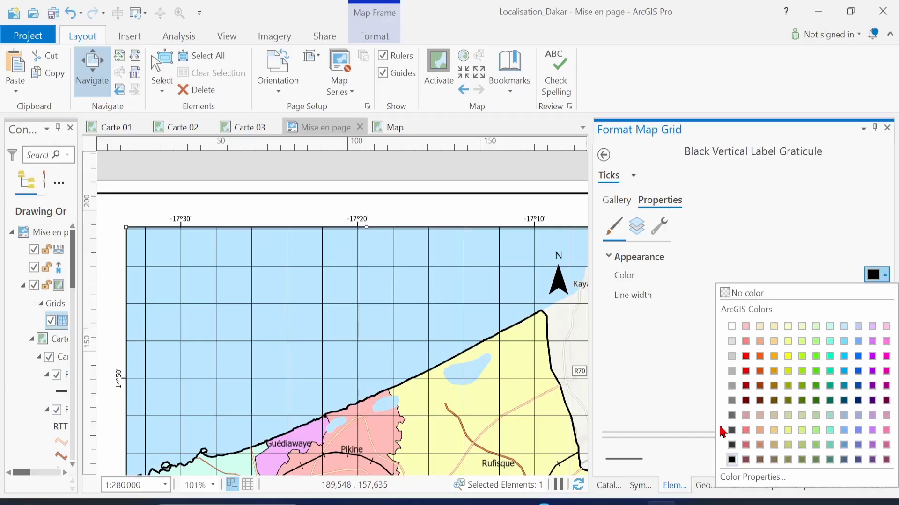
{"action": "left_click", "coordinate": [647, 182]}
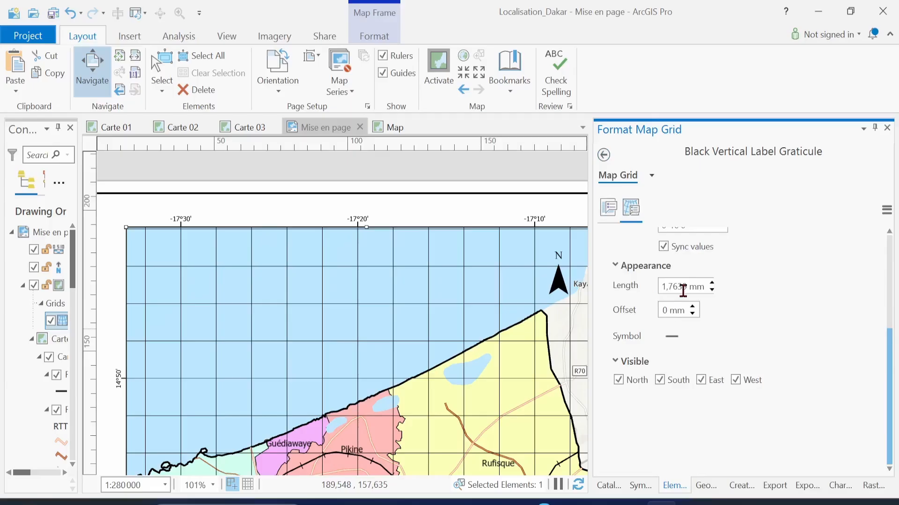
{"action": "scroll", "coordinate": [759, 327], "scroll_direction": "up", "scroll_amount": 3}
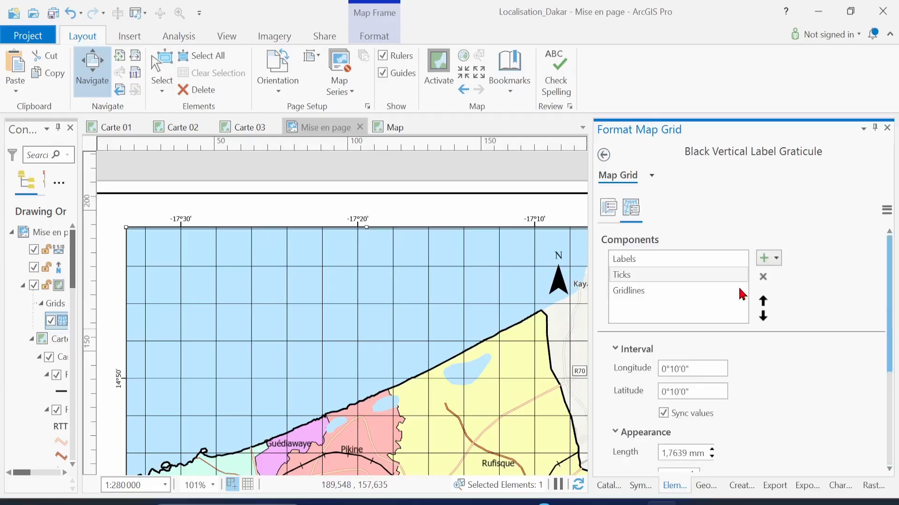
{"action": "left_click", "coordinate": [639, 291]}
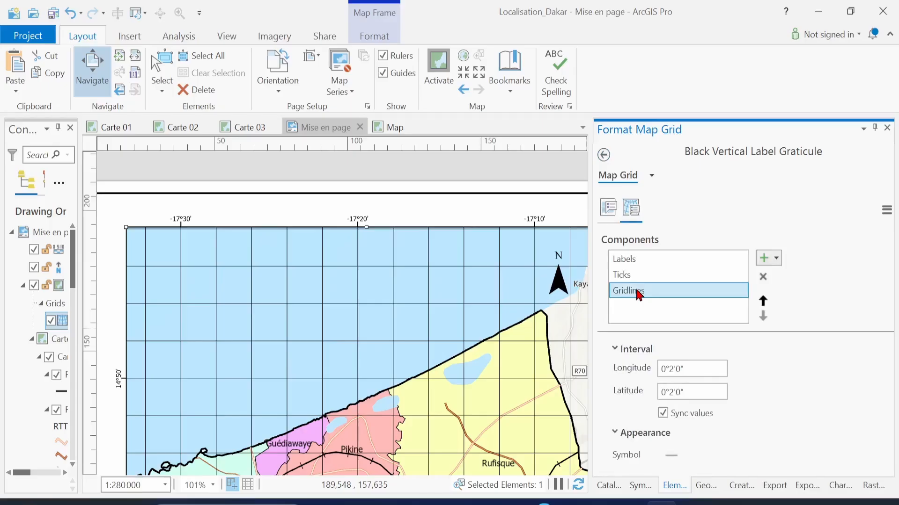
Change the gridline Longitude interval from 2 to 0°10'0" so Latitude syncs to match
{"action": "left_click", "coordinate": [669, 369]}
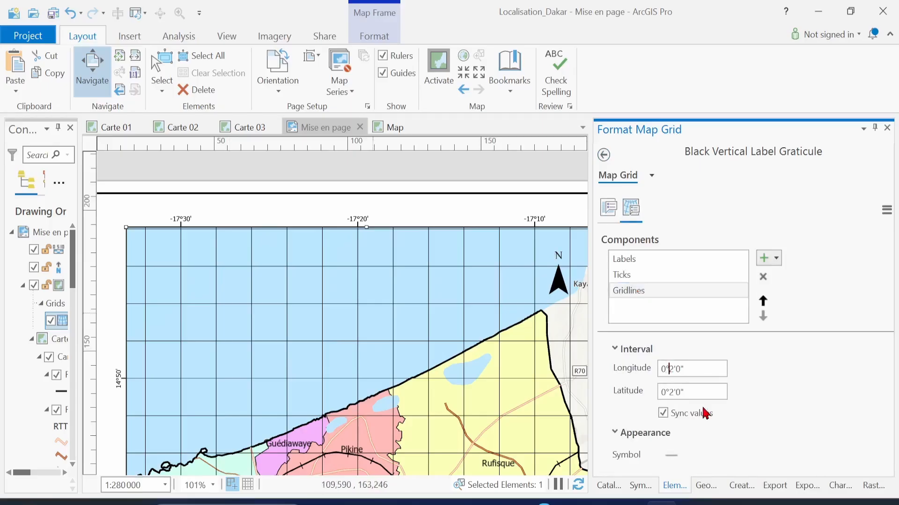
{"action": "key", "text": "Delete"}
{"action": "type", "text": "10"}
{"action": "key", "text": "Tab"}
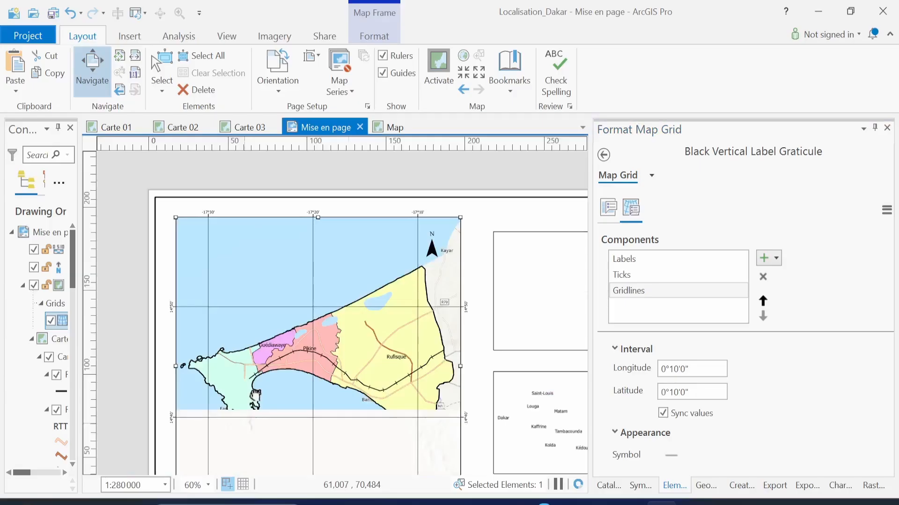
{"action": "left_click_drag", "start_coordinate": [255, 395], "coordinate": [266, 364]}
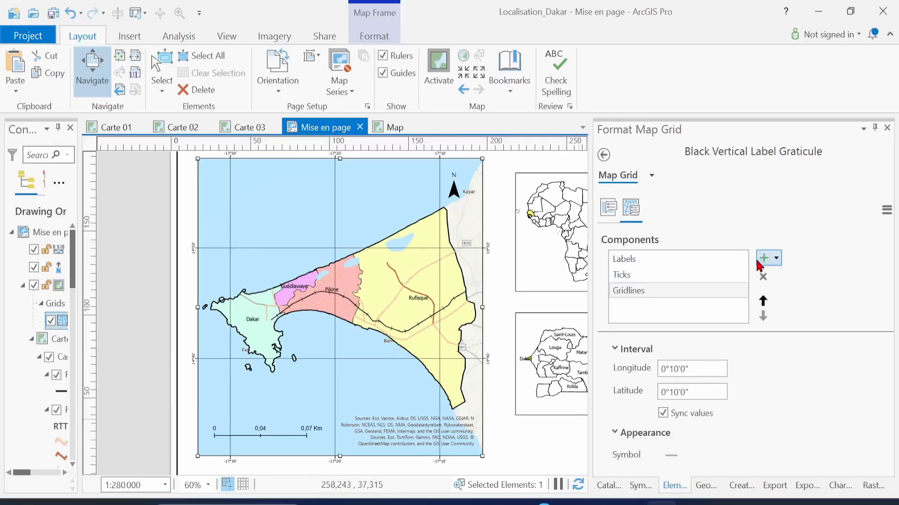
Add Intersection Points to the graticule with a 0°10'0" longitude interval
{"action": "left_click", "coordinate": [776, 259]}
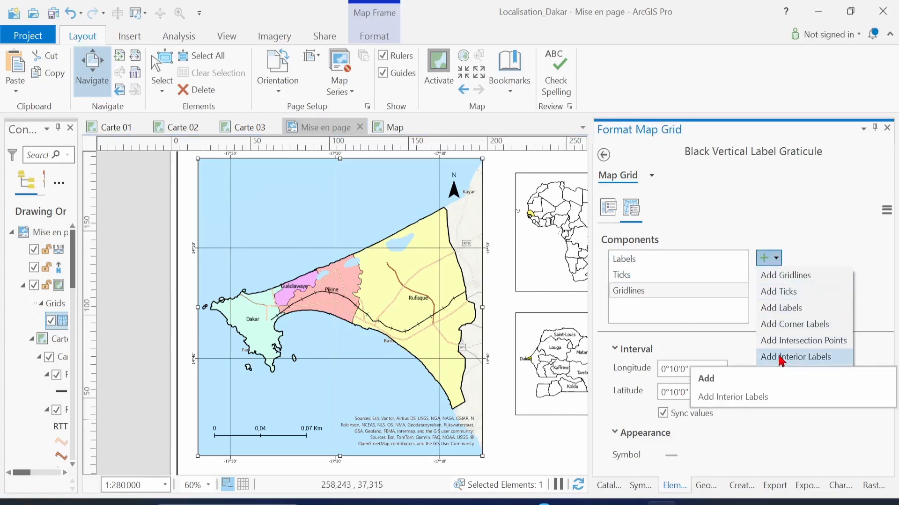
{"action": "left_click", "coordinate": [815, 347]}
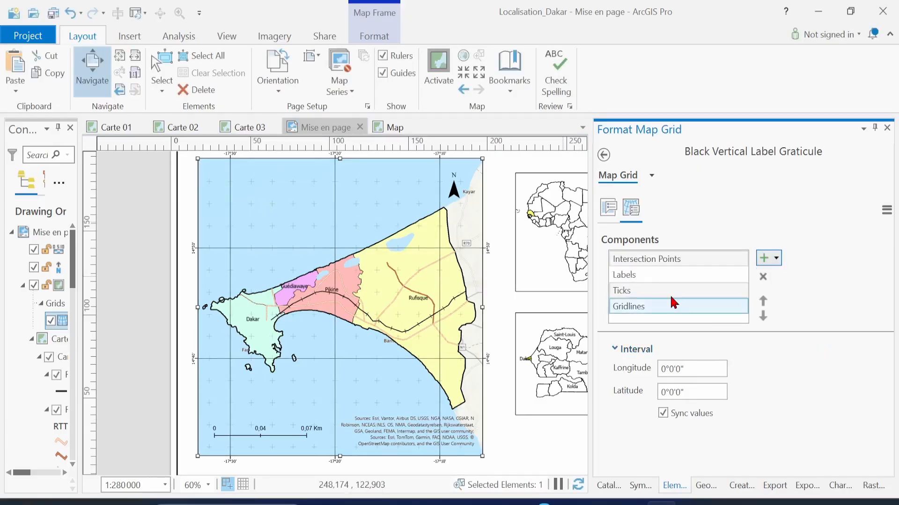
{"action": "left_click", "coordinate": [664, 262]}
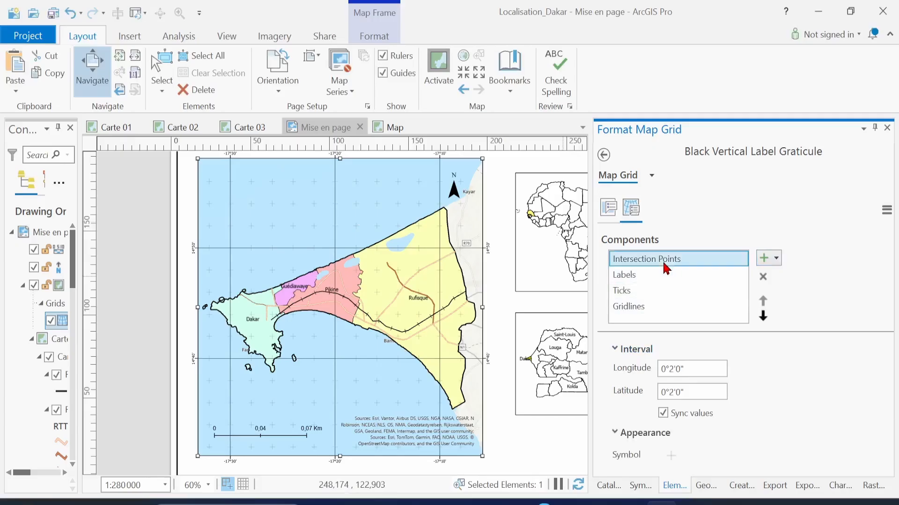
{"action": "left_click", "coordinate": [674, 368]}
{"action": "type", "text": "10"}
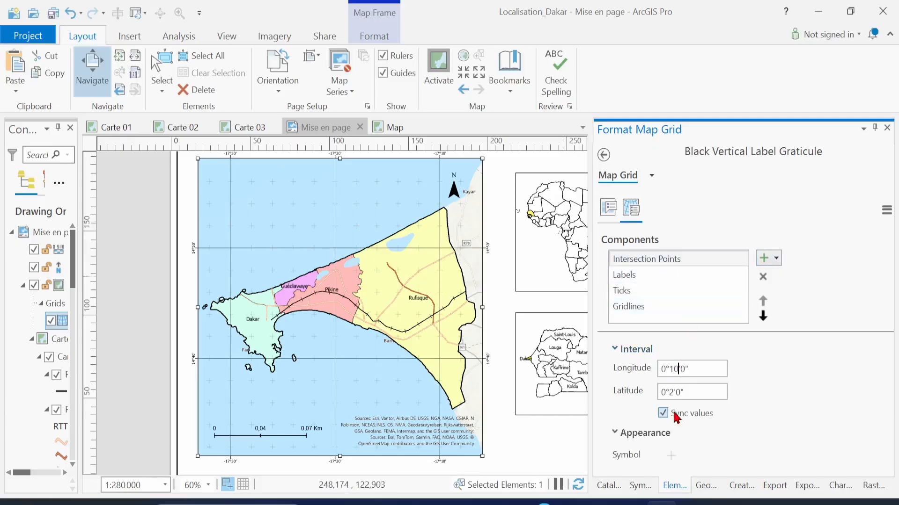
{"action": "key", "text": "Tab"}
{"action": "left_click", "coordinate": [646, 306]}
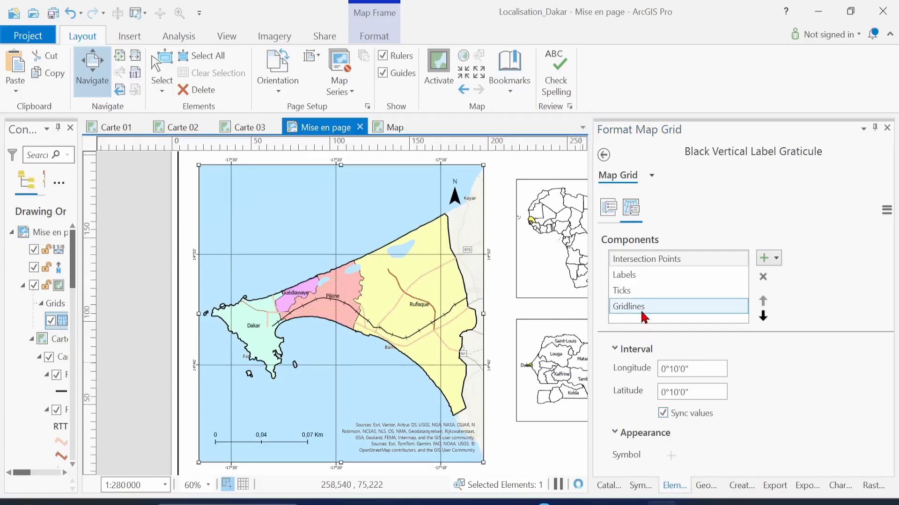
Set the gridline symbol colour to No color and apply it
{"action": "left_click", "coordinate": [642, 312]}
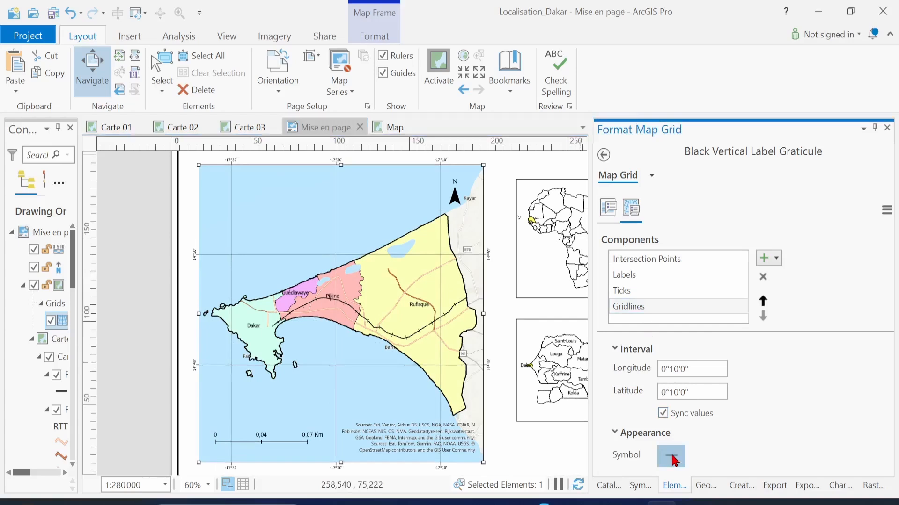
{"action": "left_click", "coordinate": [671, 457]}
{"action": "left_click", "coordinate": [885, 276]}
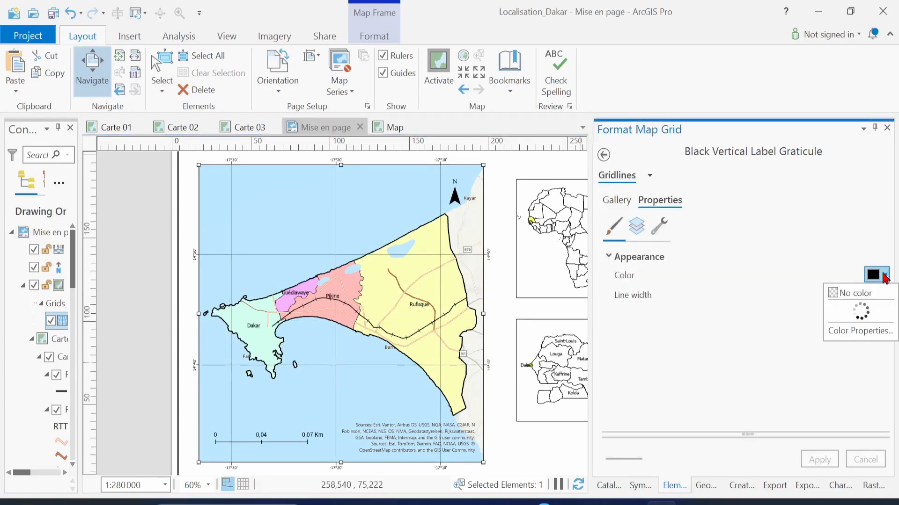
{"action": "left_click", "coordinate": [763, 291]}
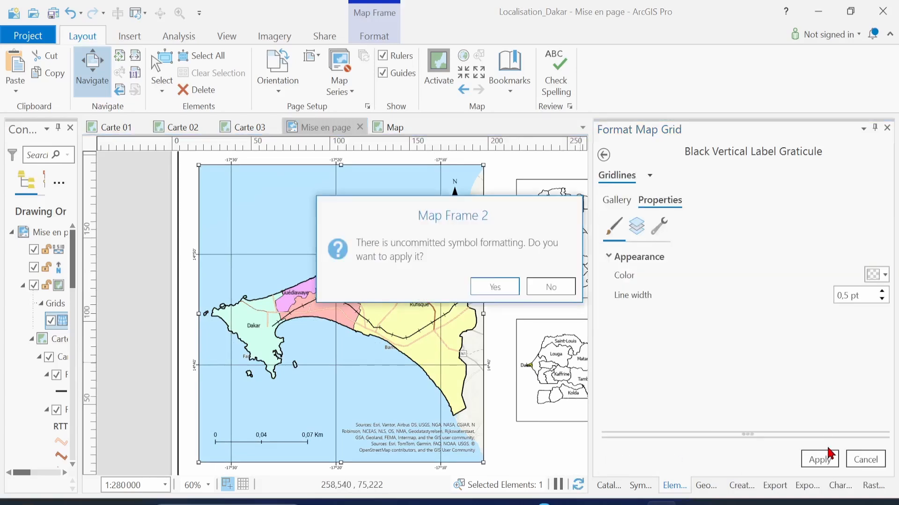
{"action": "left_click", "coordinate": [514, 286]}
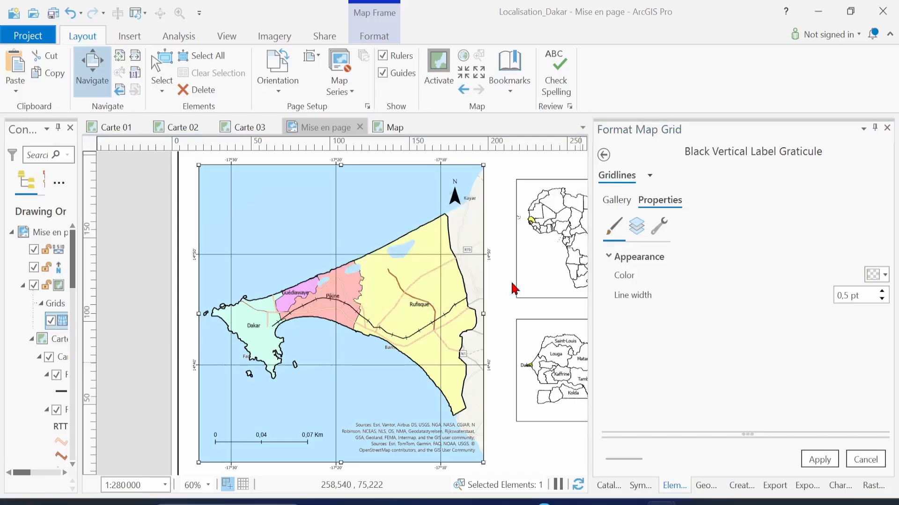
{"action": "left_click", "coordinate": [823, 460]}
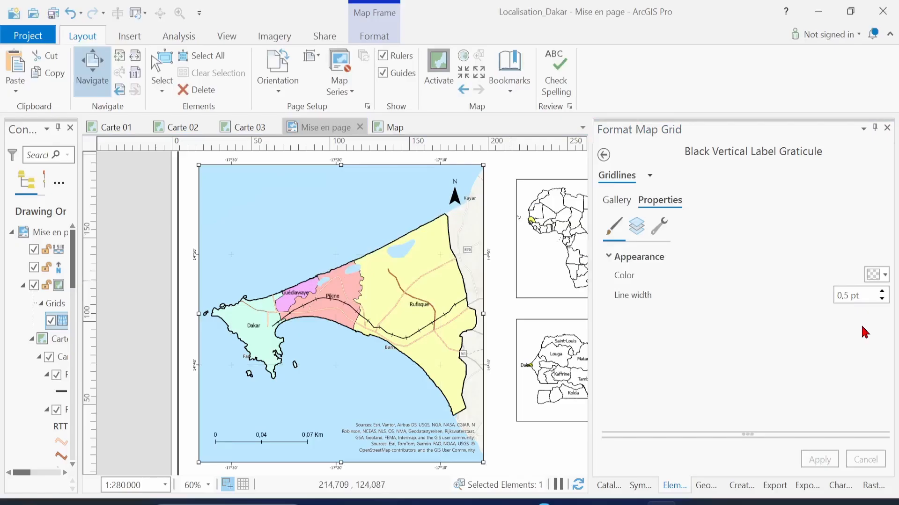
{"action": "left_click", "coordinate": [603, 155]}
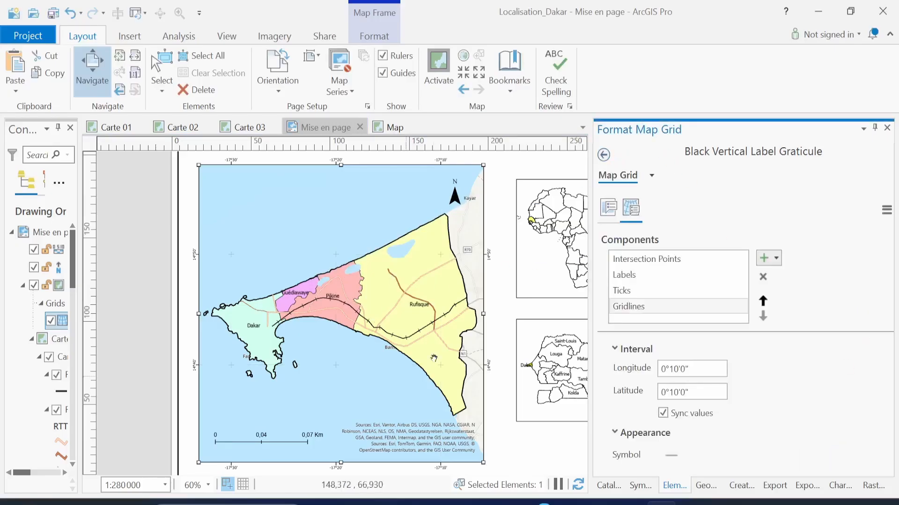
{"action": "left_click", "coordinate": [634, 258]}
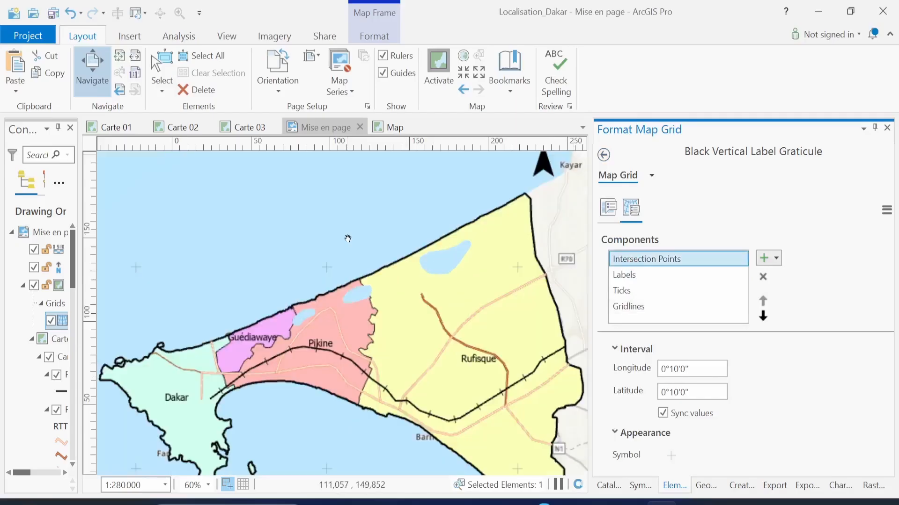
{"action": "scroll", "coordinate": [347, 238], "scroll_direction": "up", "scroll_amount": 5}
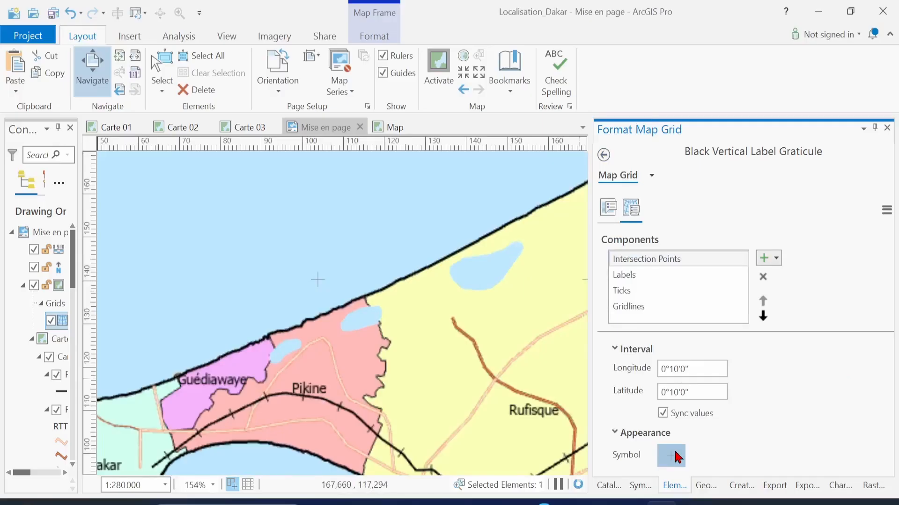
Change the intersection-point crosses' colour to black and apply it
{"action": "left_click", "coordinate": [780, 265]}
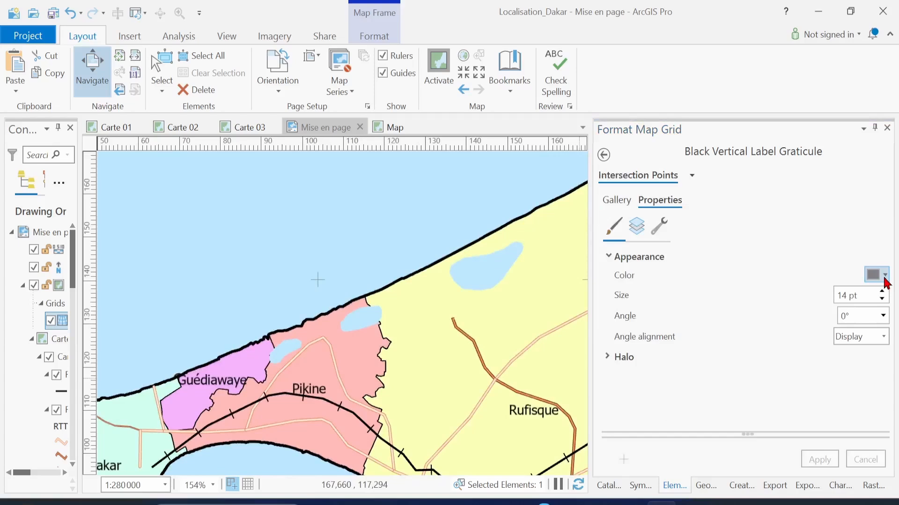
{"action": "left_click", "coordinate": [885, 278]}
{"action": "left_click", "coordinate": [729, 458]}
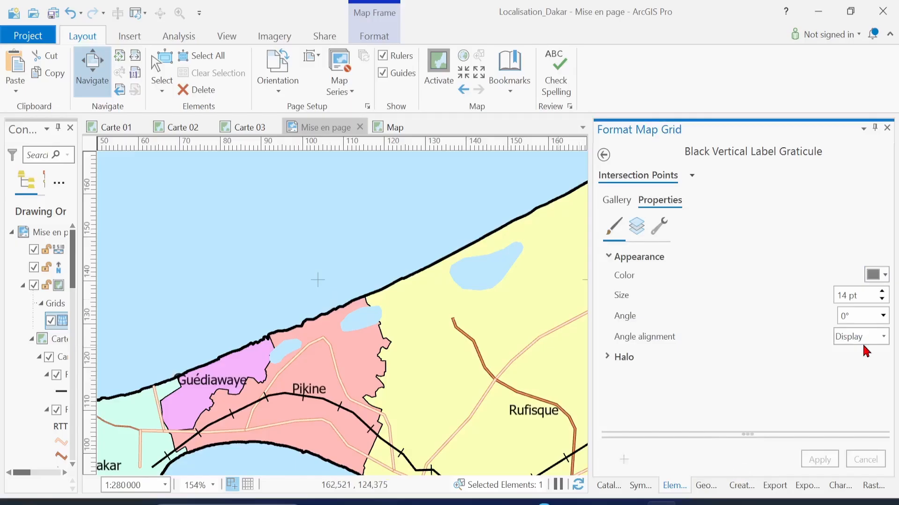
{"action": "left_click", "coordinate": [884, 275]}
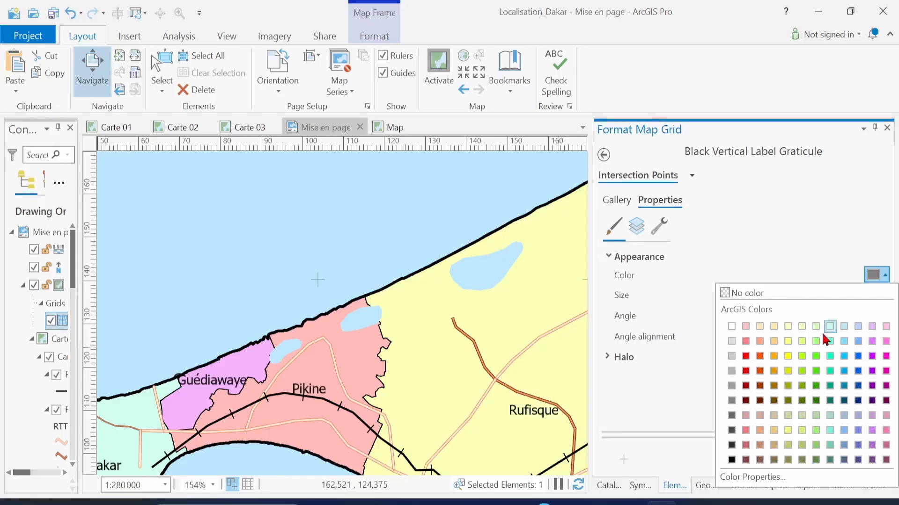
{"action": "left_click", "coordinate": [732, 461]}
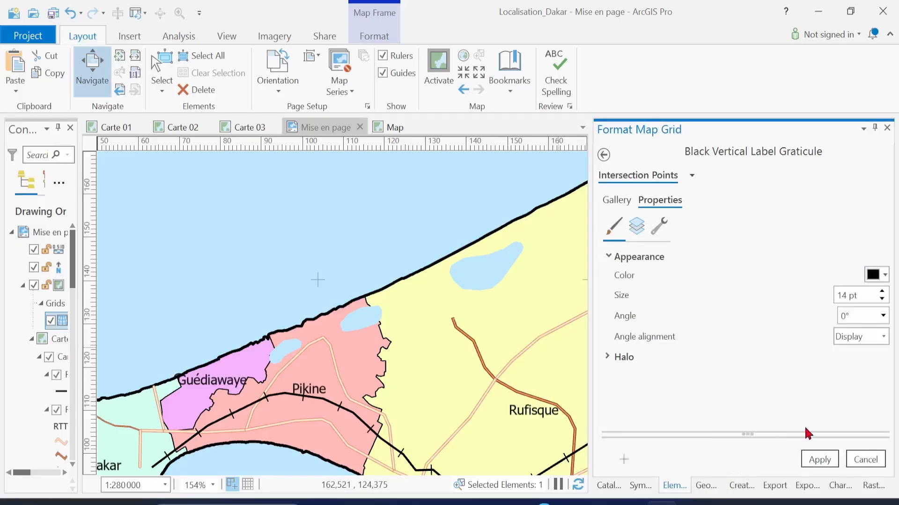
{"action": "left_click", "coordinate": [816, 456]}
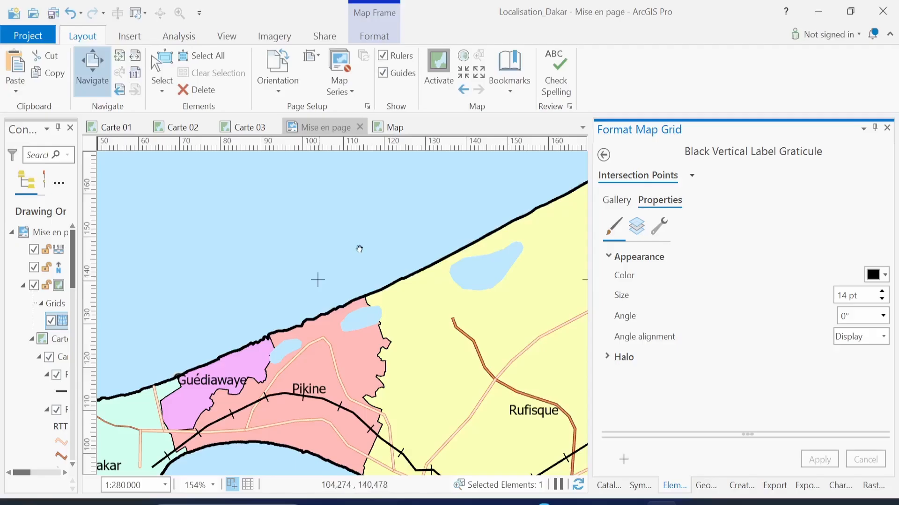
{"action": "scroll", "coordinate": [359, 249], "scroll_direction": "down", "scroll_amount": 4}
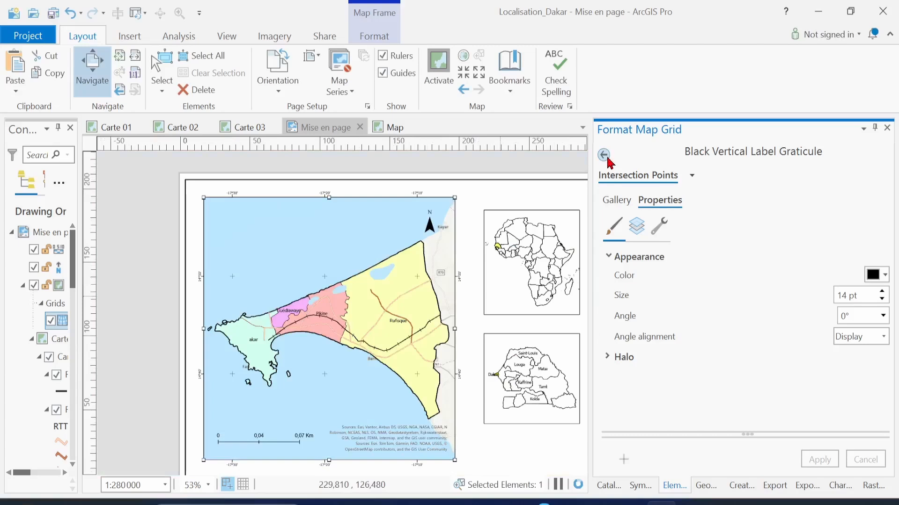
{"action": "left_click", "coordinate": [605, 155]}
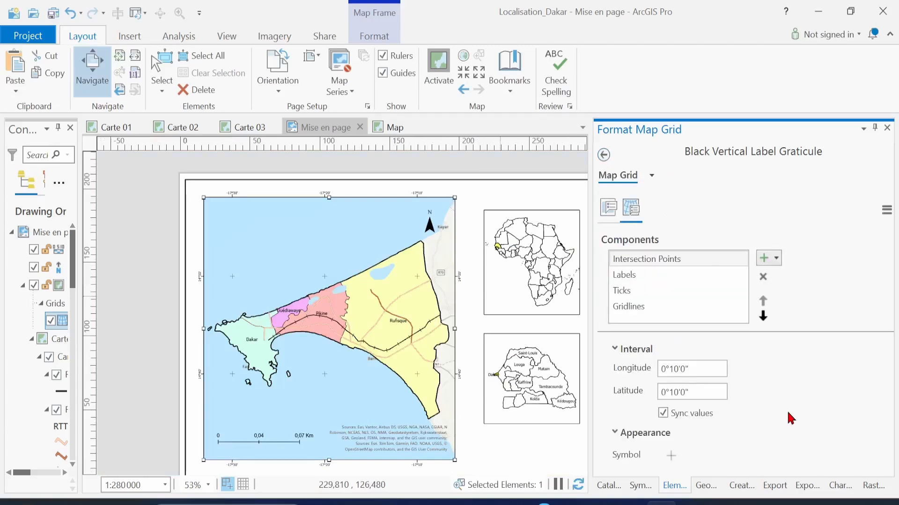
{"action": "left_click", "coordinate": [668, 309]}
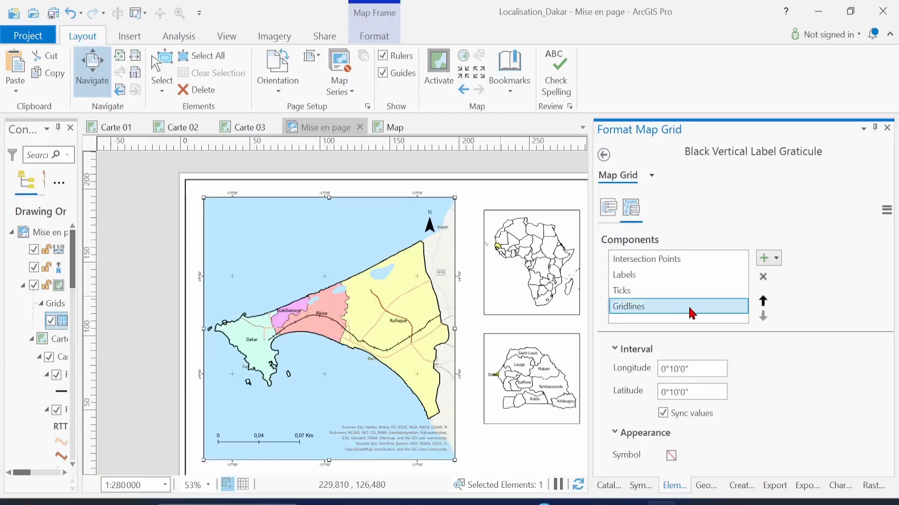
Restyle the gridlines as grey Dashed 2:2 lines from the symbol gallery
{"action": "left_click", "coordinate": [672, 456]}
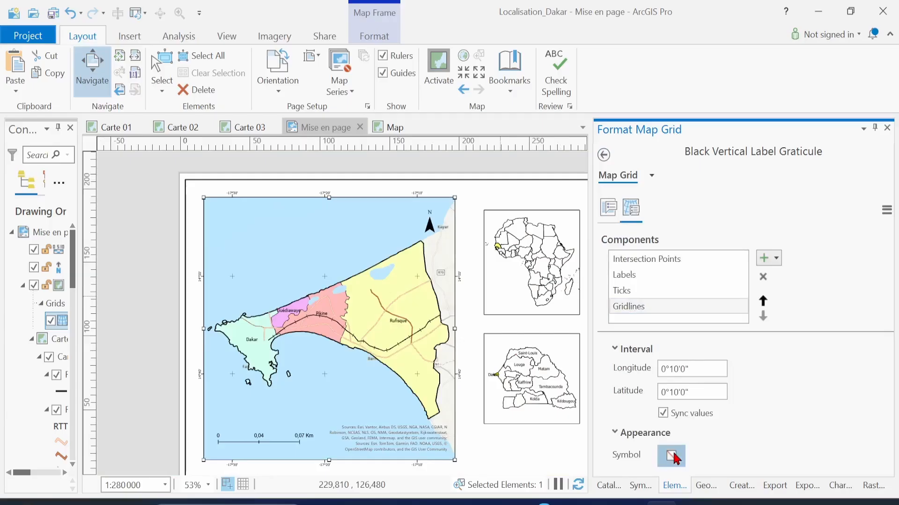
{"action": "left_click", "coordinate": [874, 276]}
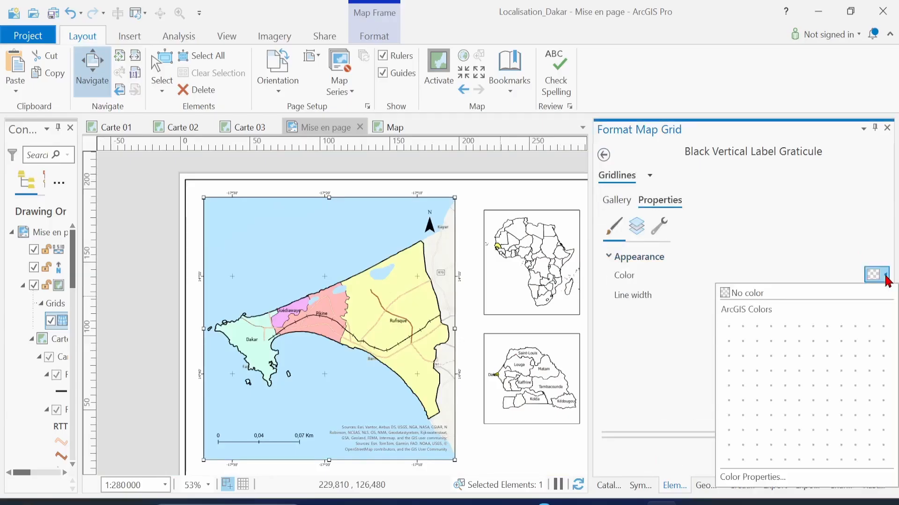
{"action": "left_click", "coordinate": [735, 382]}
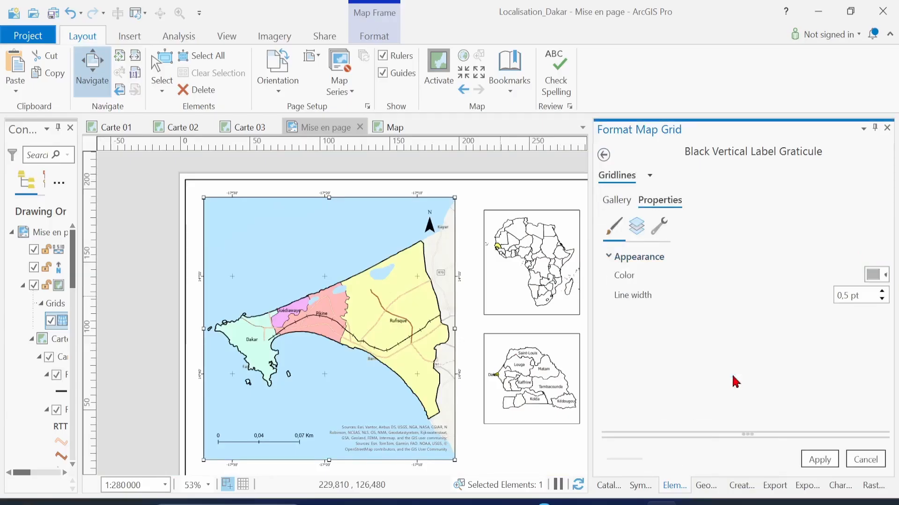
{"action": "left_click", "coordinate": [624, 205]}
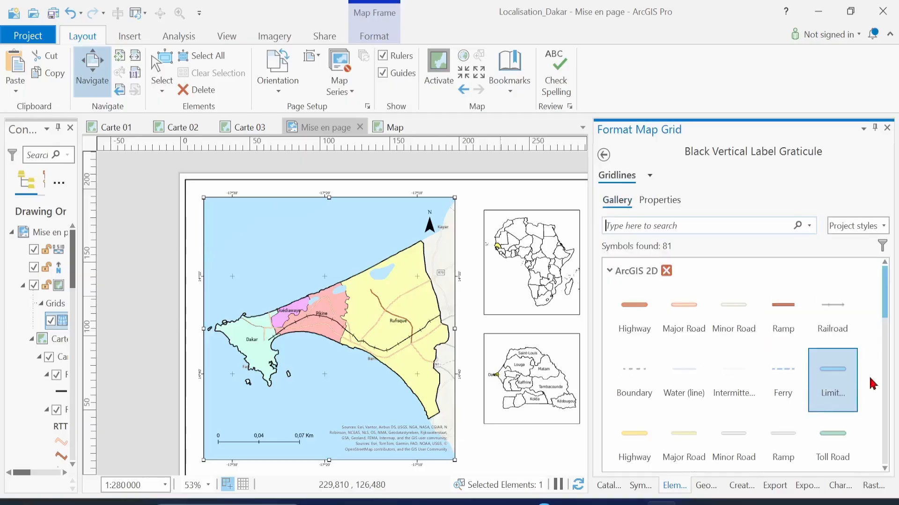
{"action": "scroll", "coordinate": [891, 362], "scroll_direction": "down", "scroll_amount": 5}
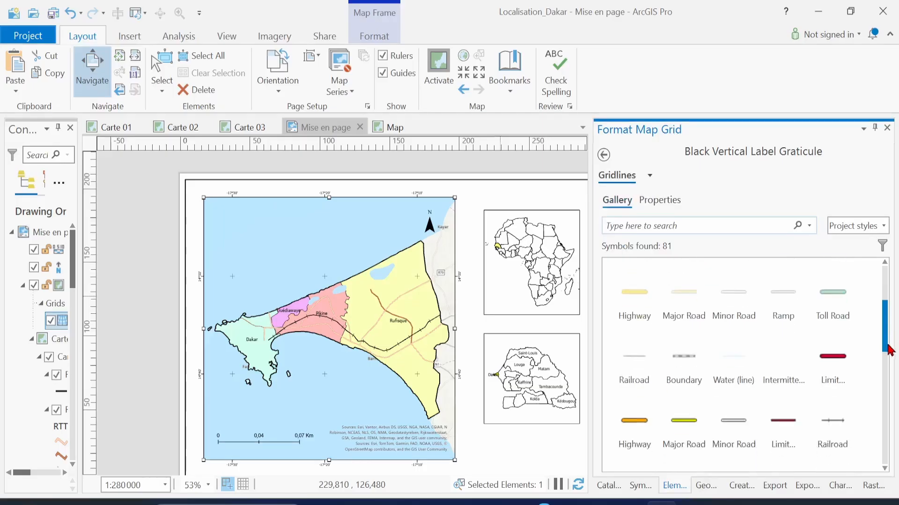
{"action": "left_click", "coordinate": [787, 354]}
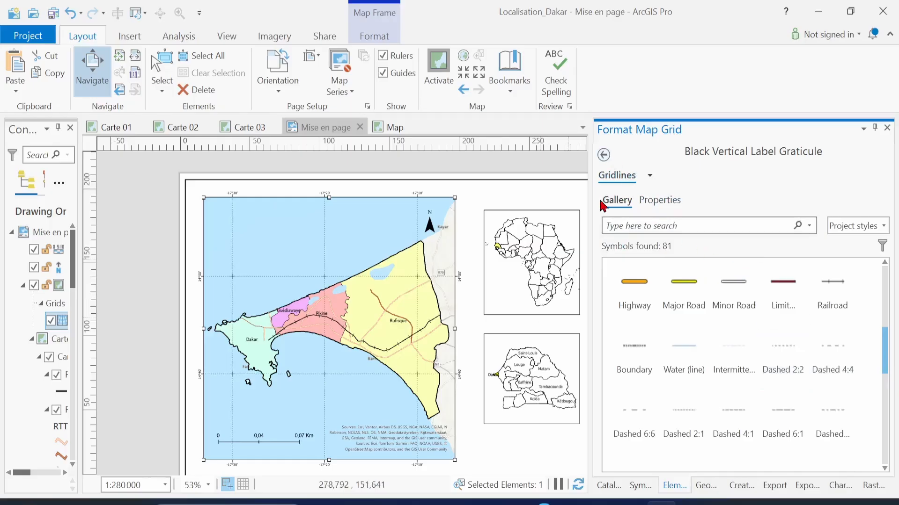
{"action": "left_click", "coordinate": [603, 155]}
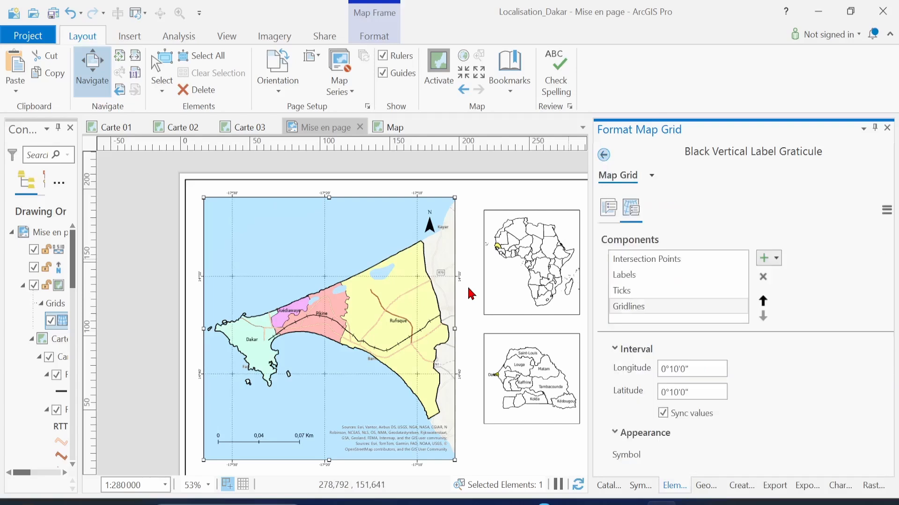
{"action": "left_click", "coordinate": [644, 294]}
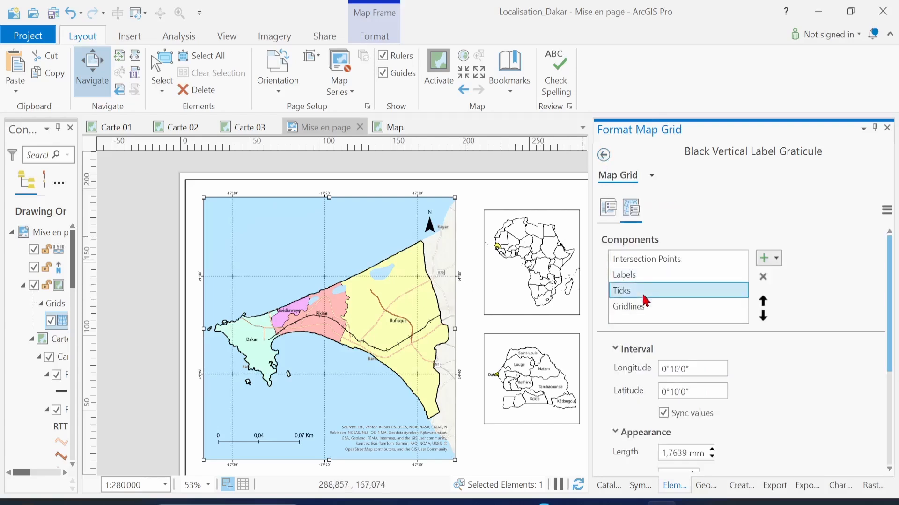
Set the Ticks Appearance offset to -1 mm with the spinner arrows
{"action": "scroll", "coordinate": [814, 400], "scroll_direction": "down", "scroll_amount": 3}
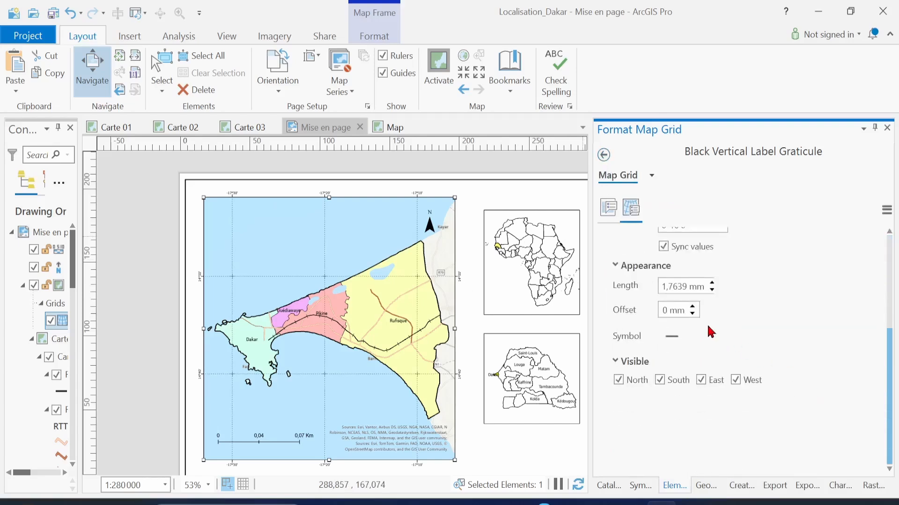
{"action": "left_click", "coordinate": [692, 306]}
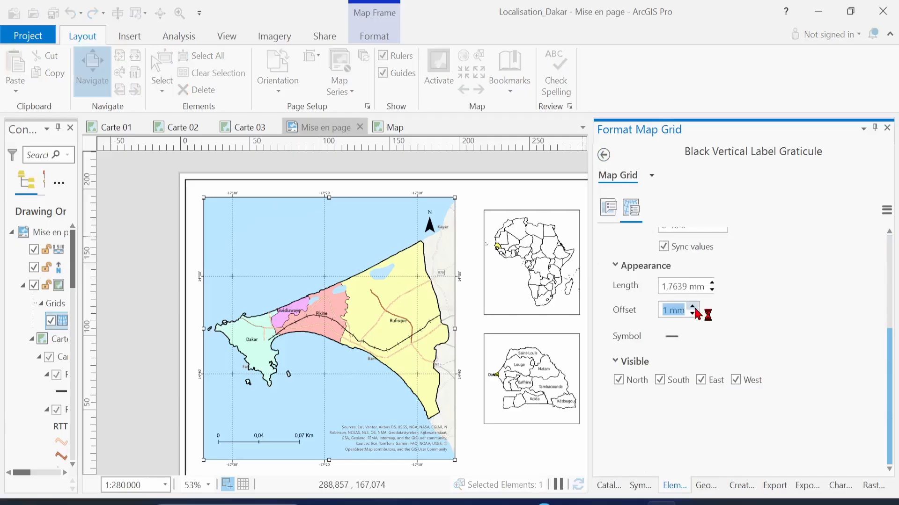
{"action": "left_click", "coordinate": [695, 316]}
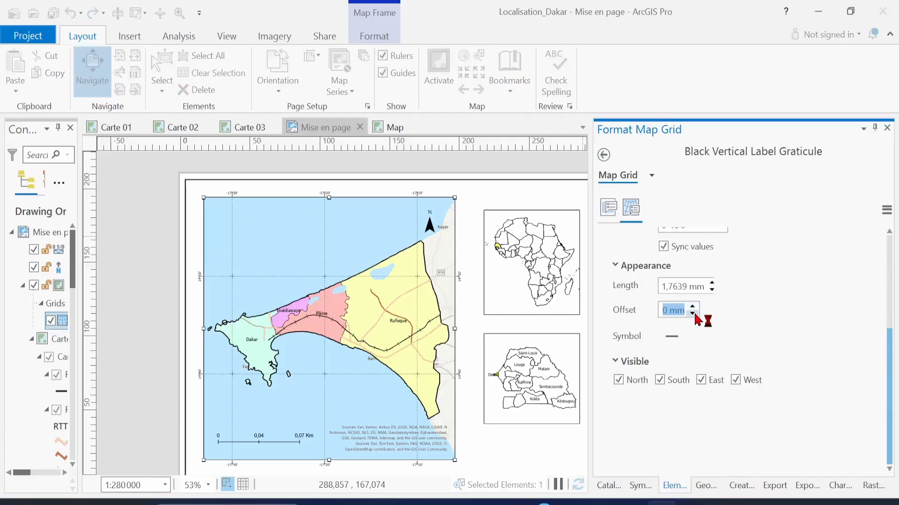
{"action": "left_click", "coordinate": [694, 315]}
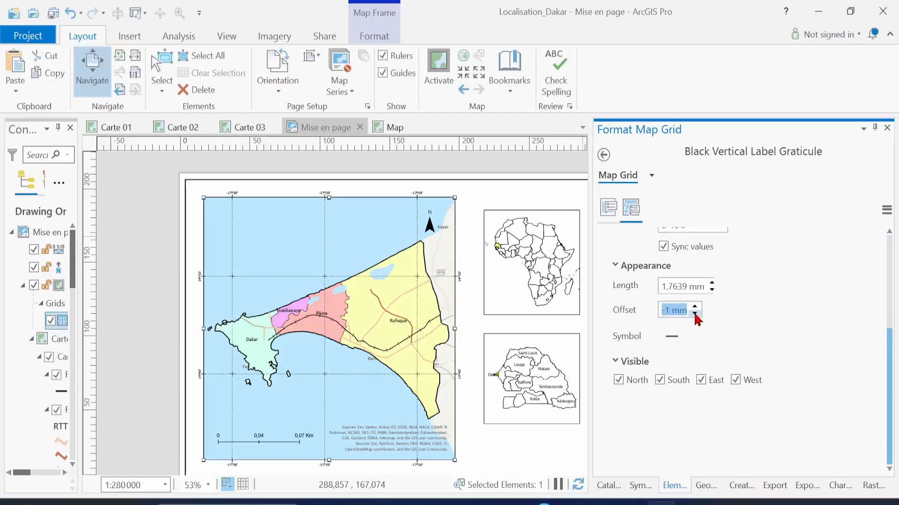
{"action": "left_click", "coordinate": [695, 314]}
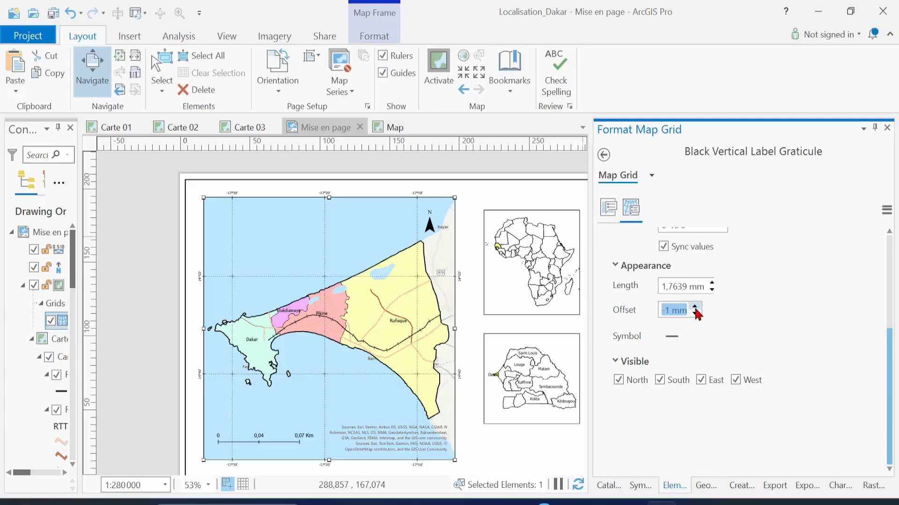
{"action": "left_click_drag", "start_coordinate": [397, 336], "coordinate": [341, 314]}
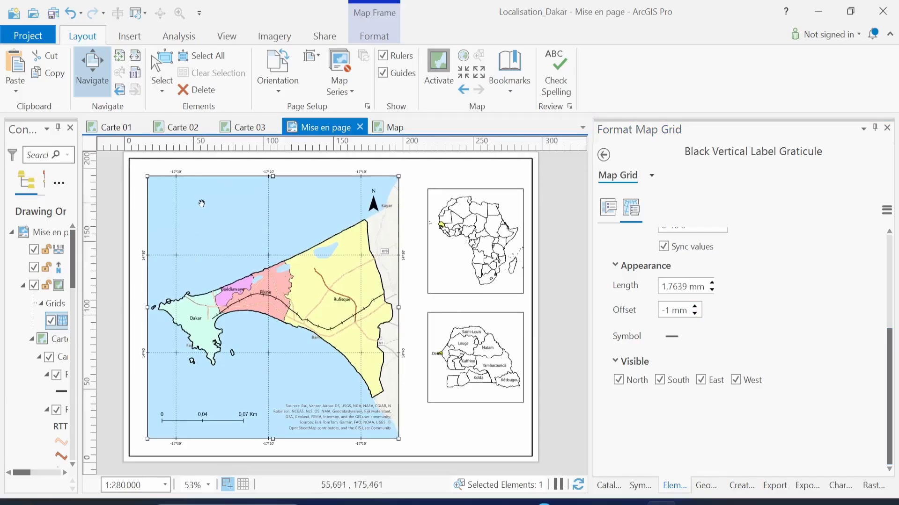
Shift the Dakar map frame slightly left on the layout page
{"action": "left_click", "coordinate": [162, 75]}
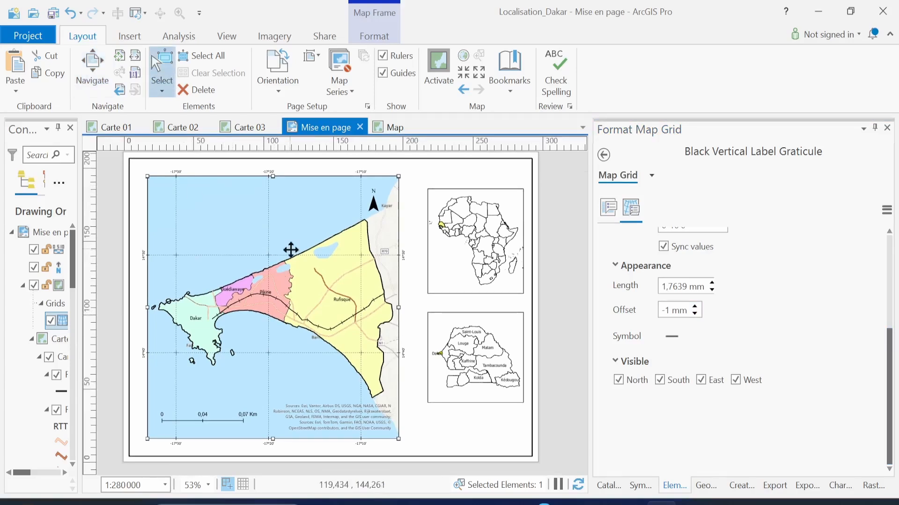
{"action": "left_click_drag", "start_coordinate": [291, 250], "coordinate": [283, 250]}
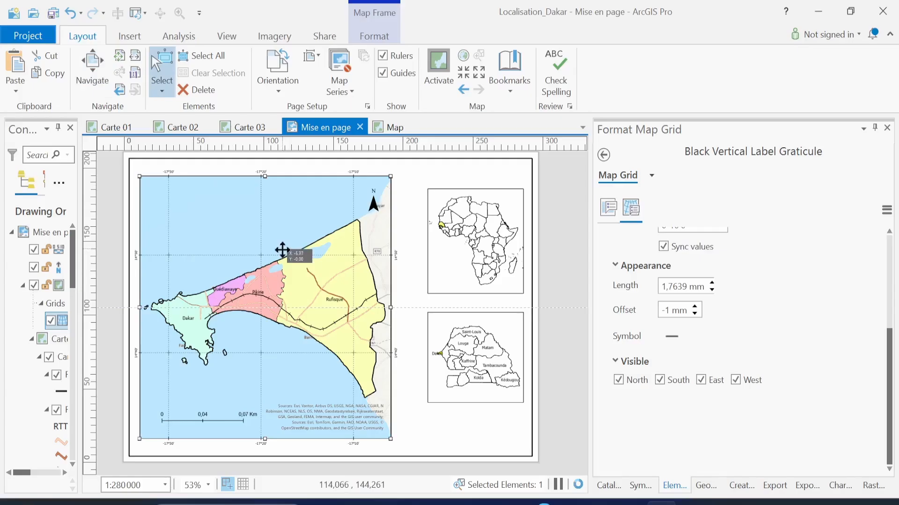
{"action": "left_click_drag", "start_coordinate": [282, 250], "coordinate": [281, 250]}
Stretch the map frame's top and bottom edges out toward the page margins
{"action": "left_click_drag", "start_coordinate": [263, 177], "coordinate": [263, 171]}
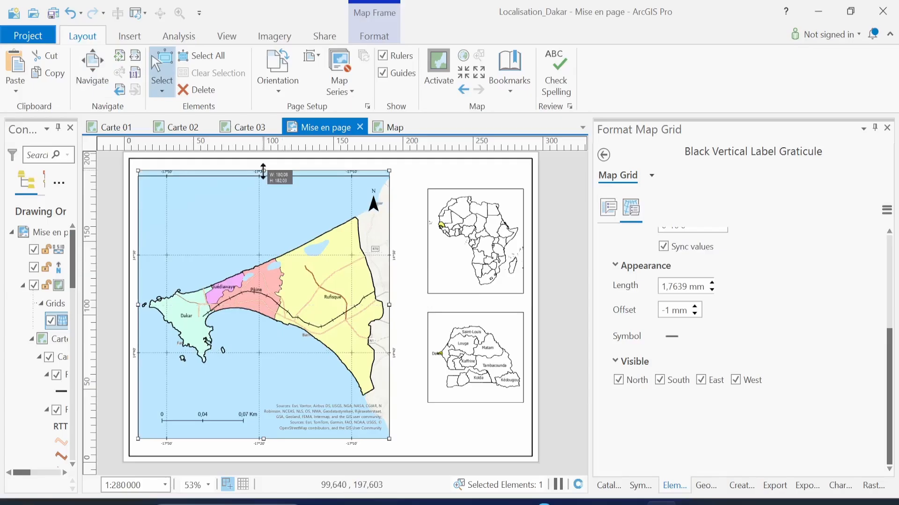
{"action": "left_click_drag", "start_coordinate": [263, 170], "coordinate": [263, 169]}
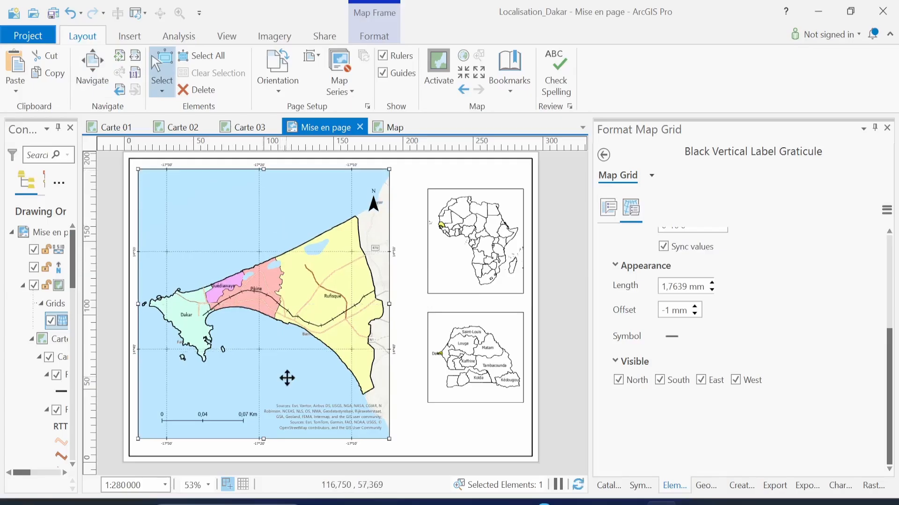
{"action": "left_click_drag", "start_coordinate": [263, 439], "coordinate": [263, 442]}
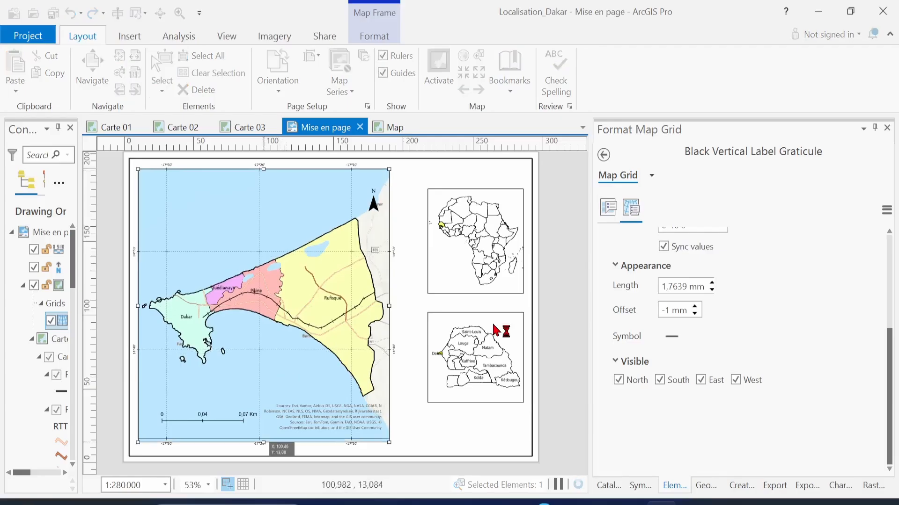
{"action": "scroll", "coordinate": [696, 279], "scroll_direction": "up", "scroll_amount": 5}
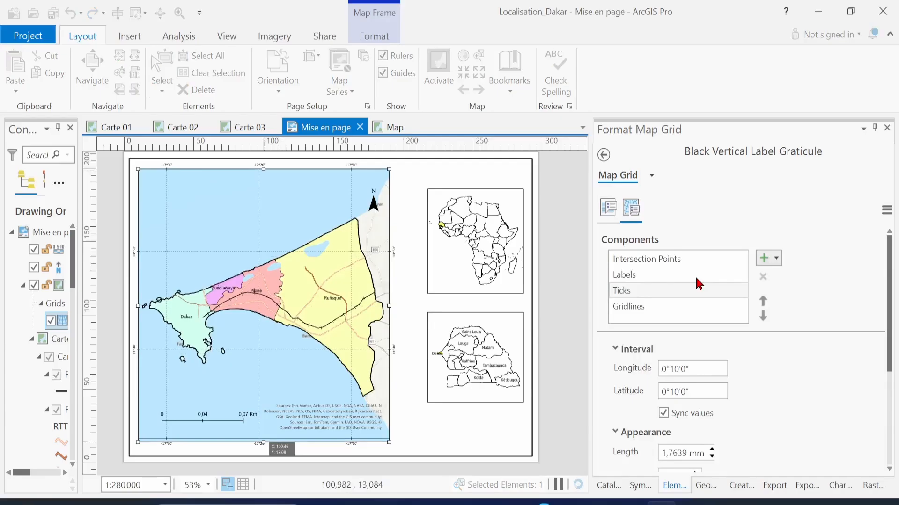
Set the grid label text size to 9 pt and apply it
{"action": "left_click", "coordinate": [696, 278]}
{"action": "scroll", "coordinate": [836, 423], "scroll_direction": "down", "scroll_amount": 5}
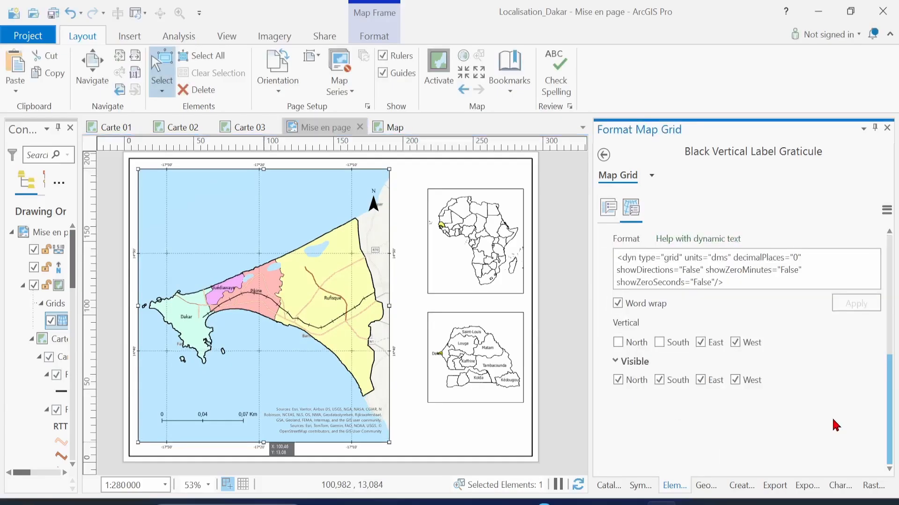
{"action": "left_click_drag", "start_coordinate": [889, 425], "coordinate": [893, 373]}
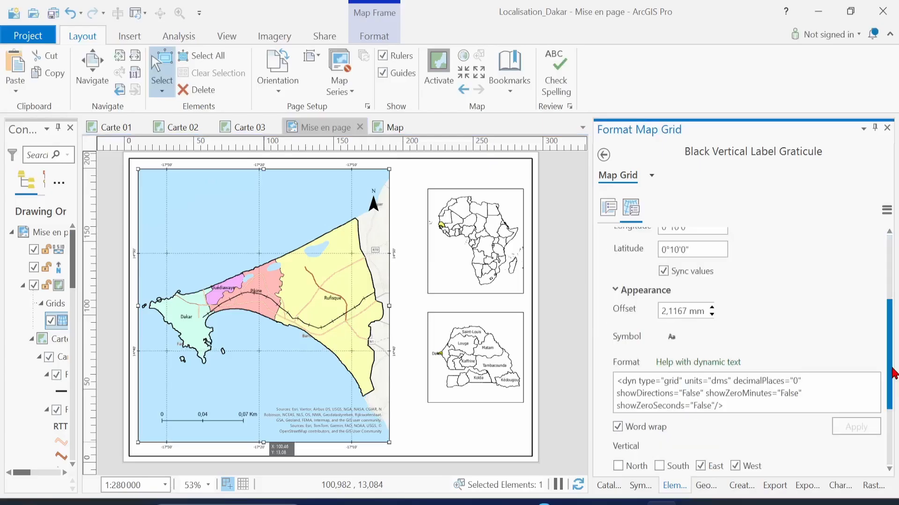
{"action": "left_click", "coordinate": [672, 337]}
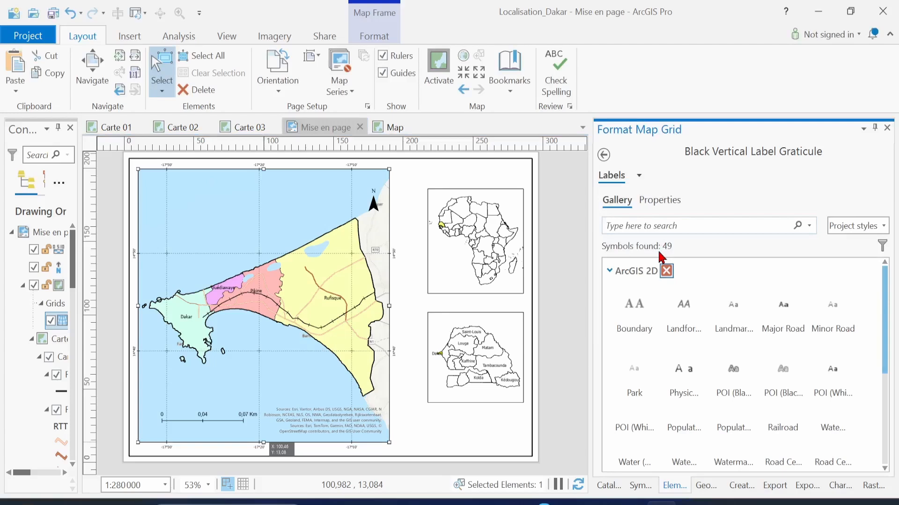
{"action": "left_click", "coordinate": [660, 201]}
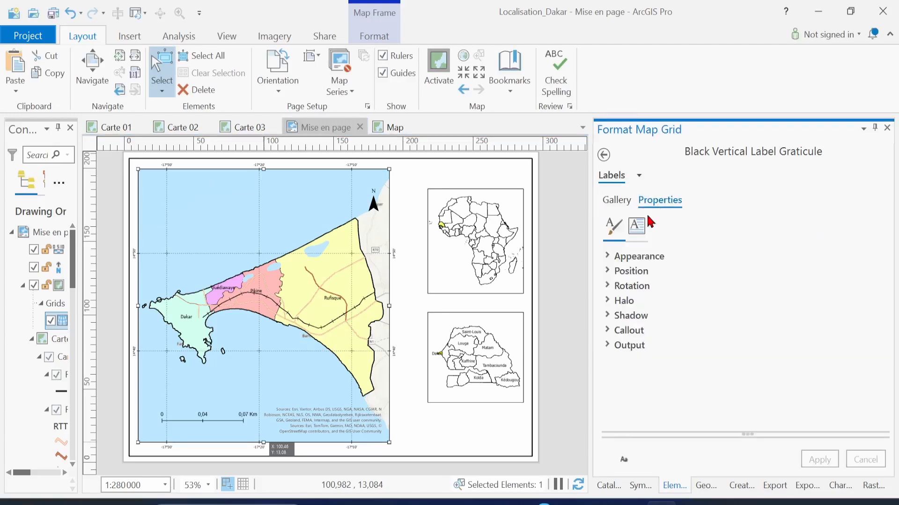
{"action": "left_click", "coordinate": [610, 260]}
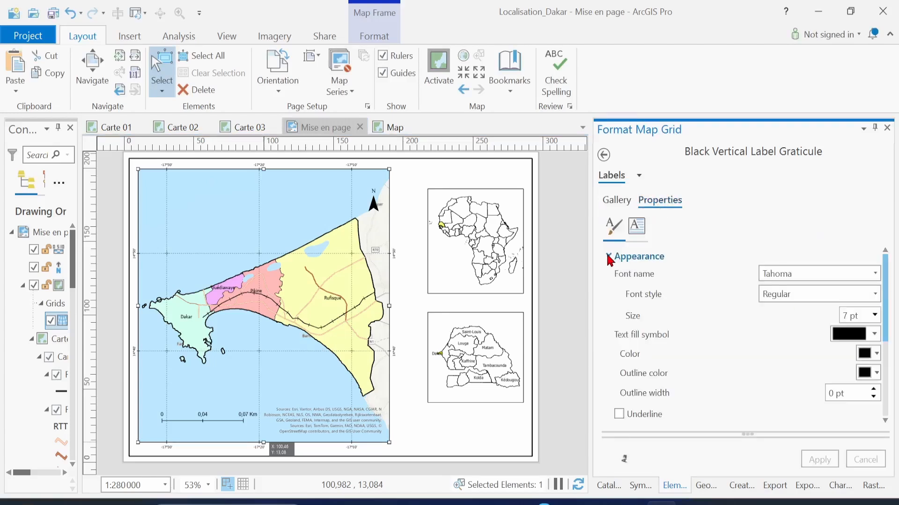
{"action": "left_click", "coordinate": [878, 322]}
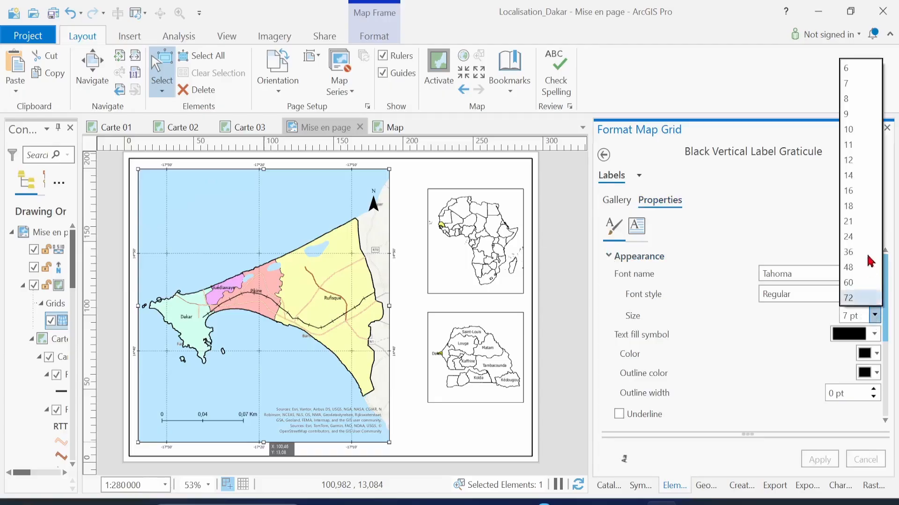
{"action": "left_click", "coordinate": [849, 114]}
{"action": "left_click", "coordinate": [820, 461]}
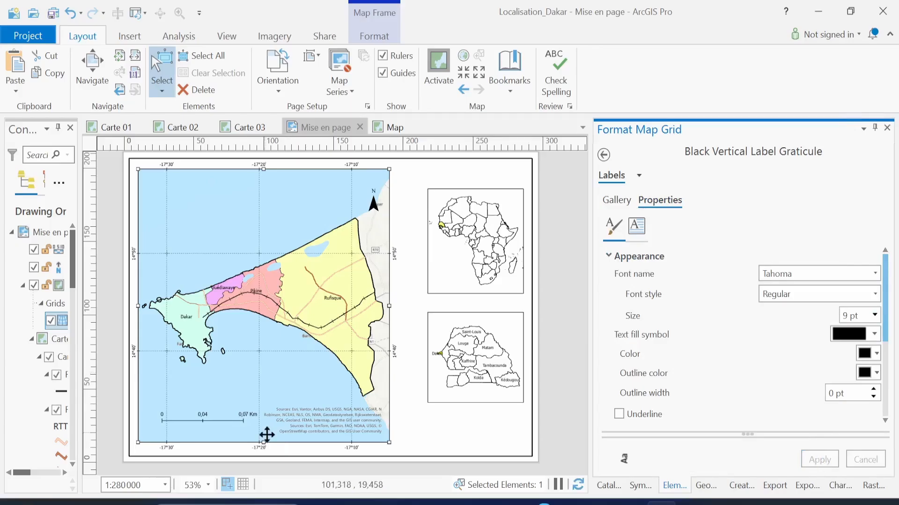
Lower the map frame's bottom edge slightly so the bottom labels show, then deselect it
{"action": "left_click_drag", "start_coordinate": [265, 443], "coordinate": [265, 447]}
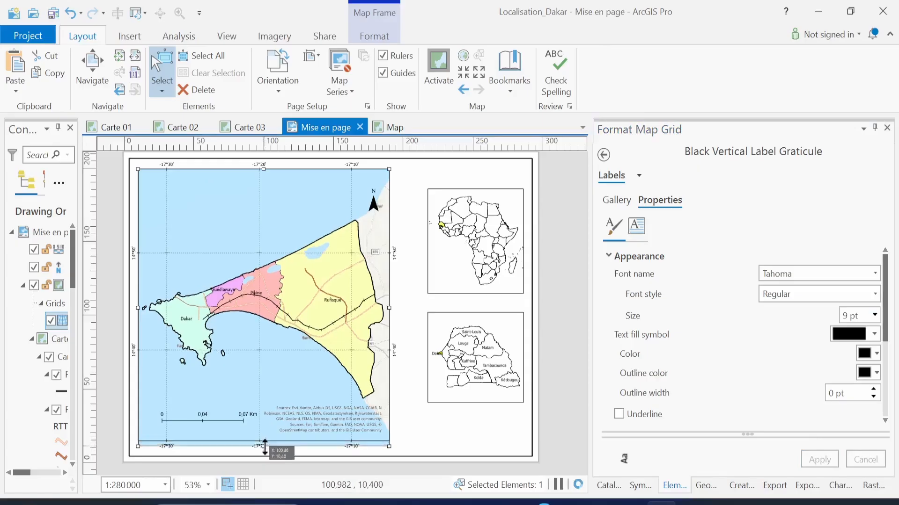
{"action": "left_click_drag", "start_coordinate": [264, 447], "coordinate": [265, 447]}
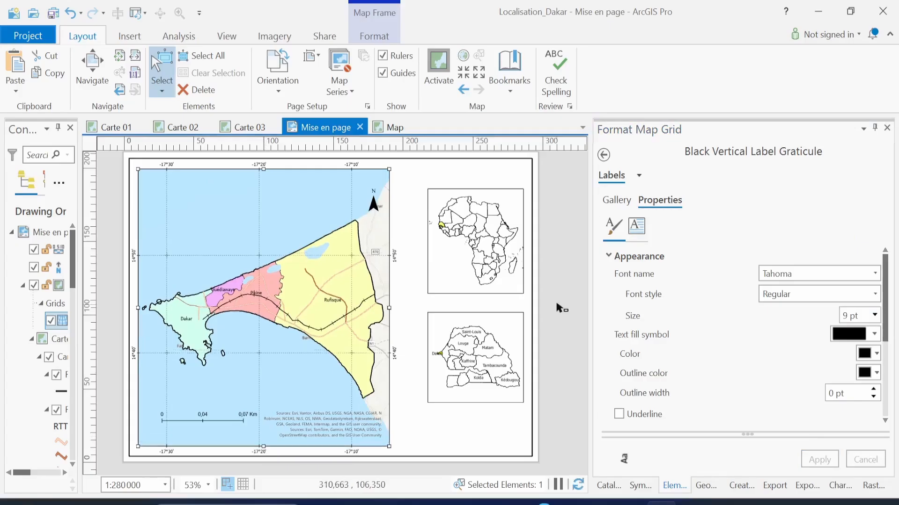
{"action": "left_click", "coordinate": [557, 310]}
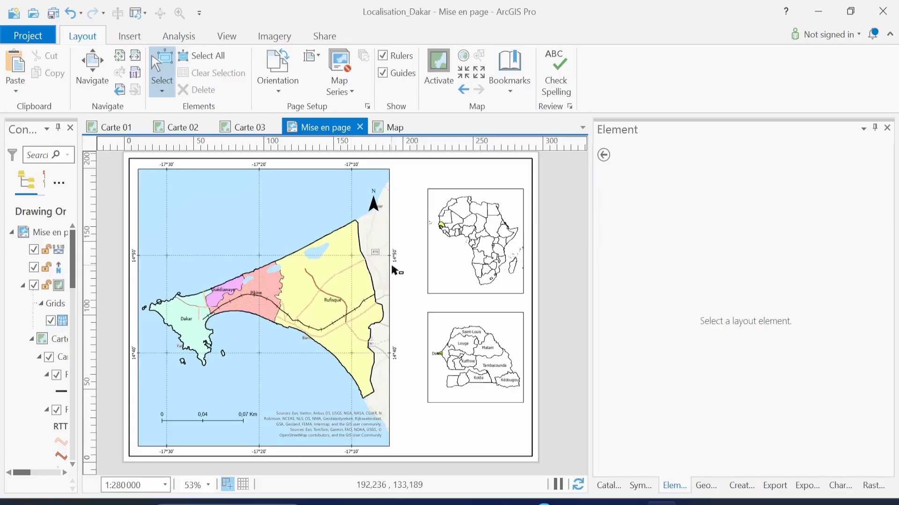
Save the Localisation_Dakar project
{"action": "key", "text": "ctrl+s"}
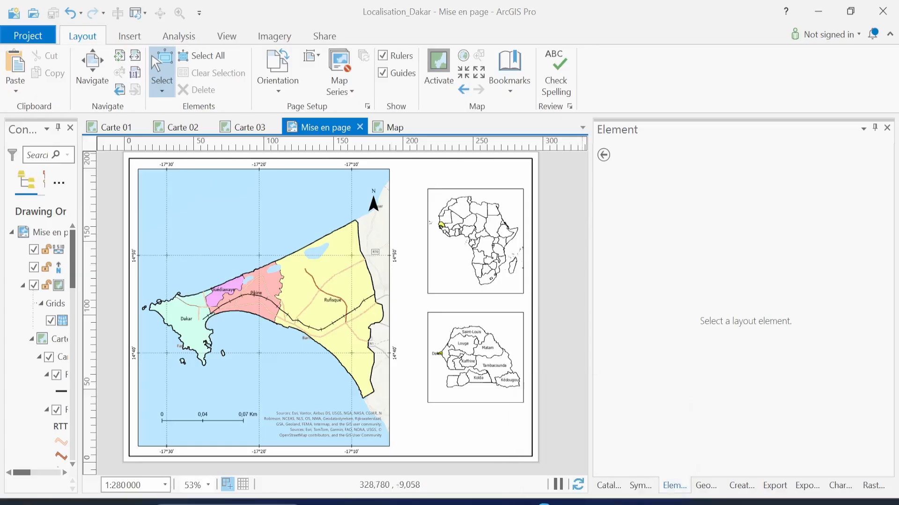
Bring up the course-content PDF in Adobe Acrobat
{"action": "left_click", "coordinate": [600, 504]}
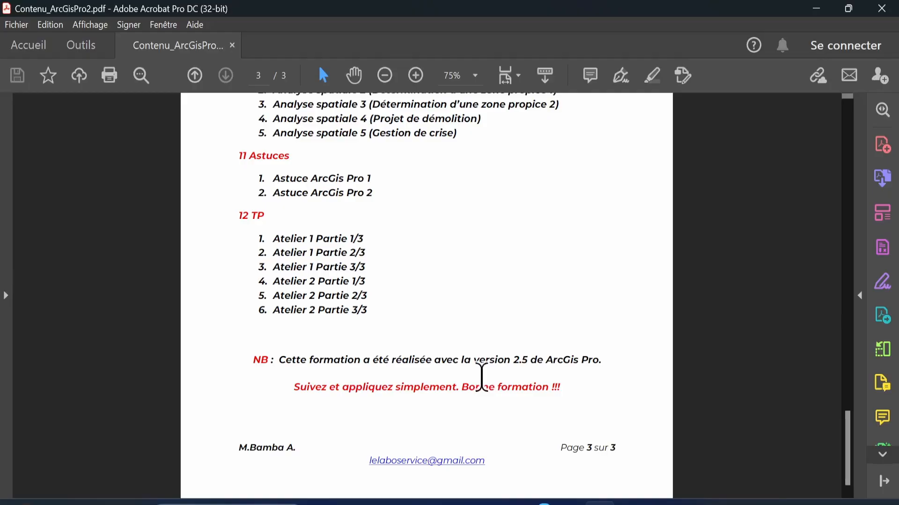
Scroll through the ArcGIS Pro course-outline pages in Acrobat
{"action": "scroll", "coordinate": [458, 353], "scroll_direction": "up", "scroll_amount": 6}
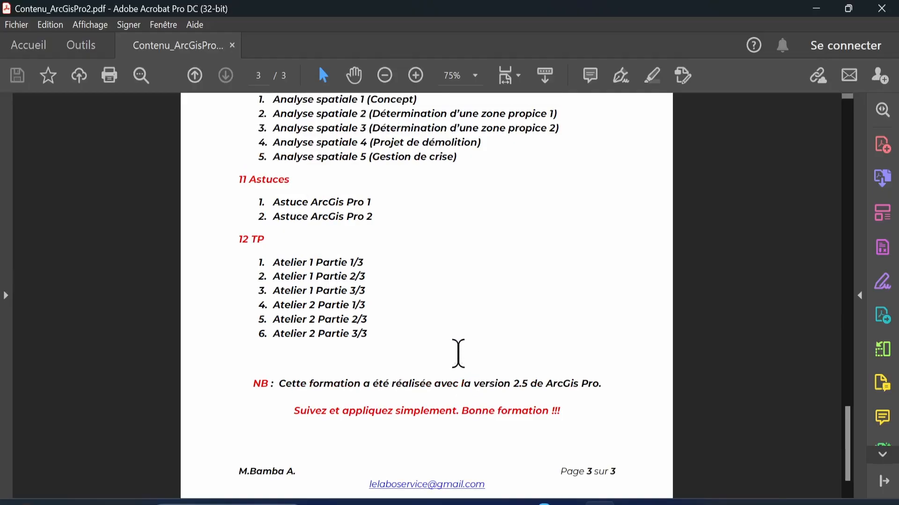
{"action": "scroll", "coordinate": [458, 354], "scroll_direction": "up", "scroll_amount": 7}
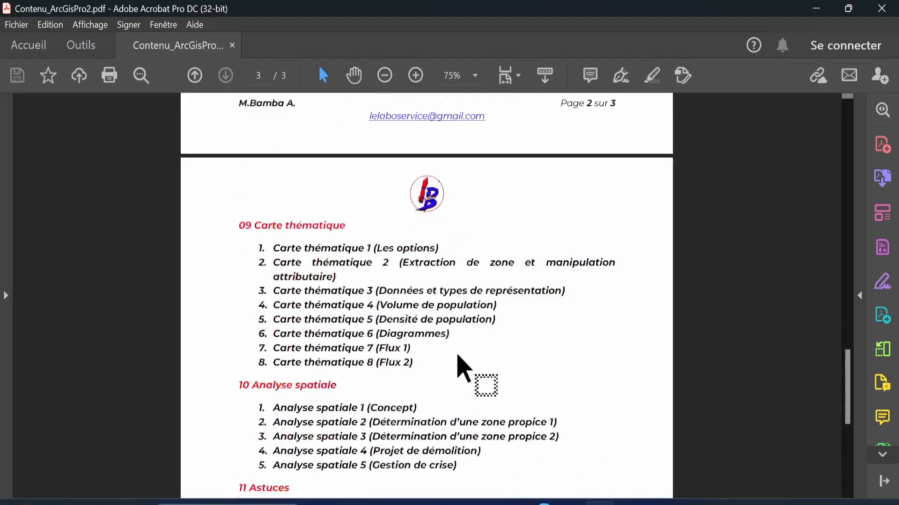
{"action": "scroll", "coordinate": [458, 355], "scroll_direction": "up", "scroll_amount": 2}
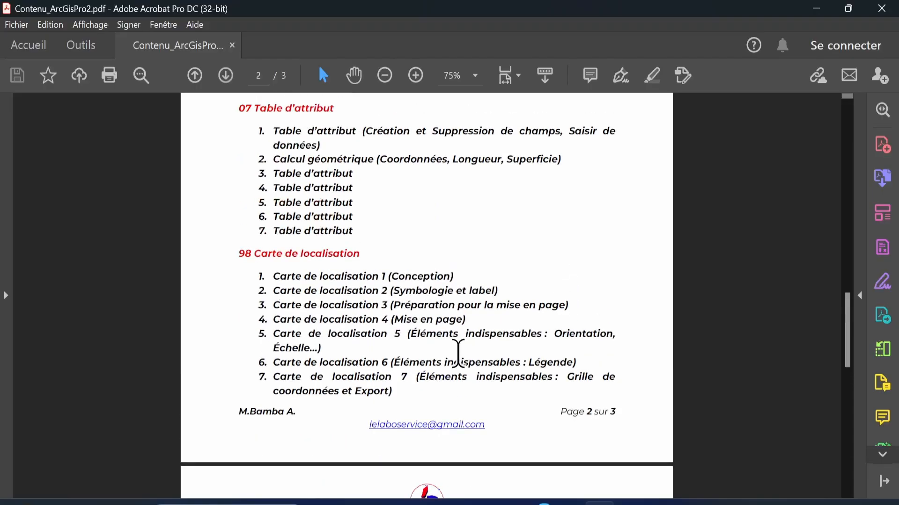
{"action": "scroll", "coordinate": [457, 354], "scroll_direction": "down", "scroll_amount": 1}
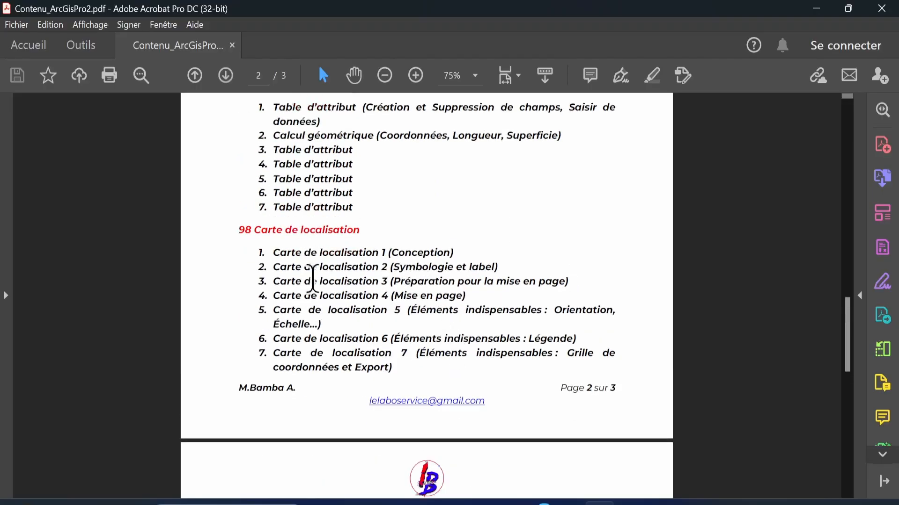
{"action": "scroll", "coordinate": [322, 343], "scroll_direction": "down", "scroll_amount": 5}
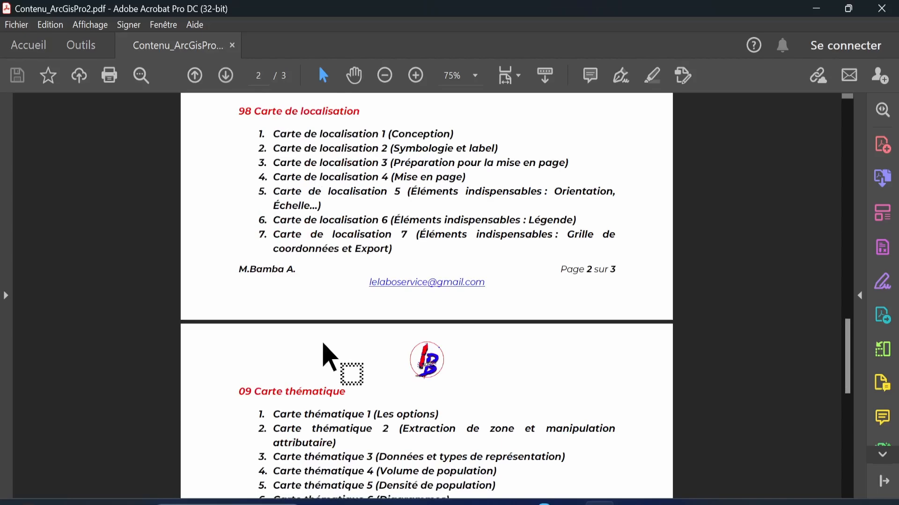
{"action": "scroll", "coordinate": [323, 343], "scroll_direction": "up", "scroll_amount": 13}
{"action": "scroll", "coordinate": [324, 341], "scroll_direction": "down", "scroll_amount": 5}
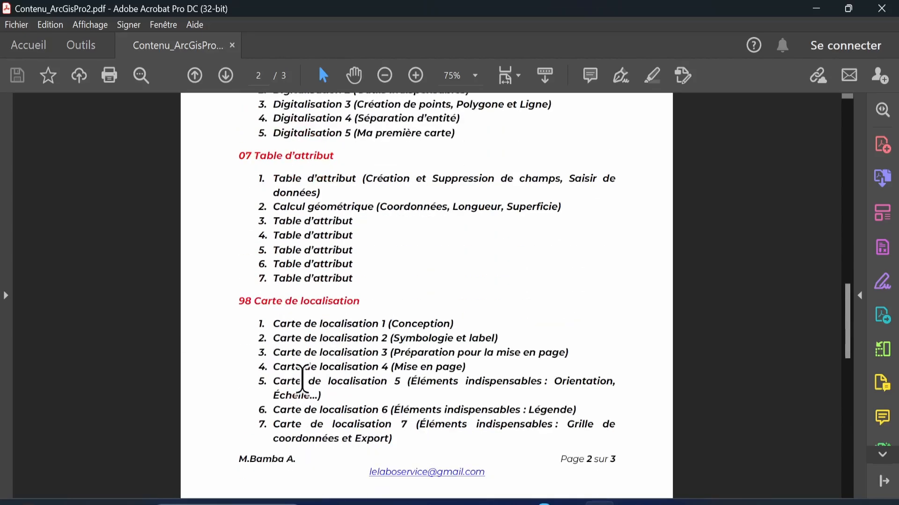
{"action": "scroll", "coordinate": [300, 337], "scroll_direction": "down", "scroll_amount": 3}
{"action": "scroll", "coordinate": [364, 372], "scroll_direction": "down", "scroll_amount": 3}
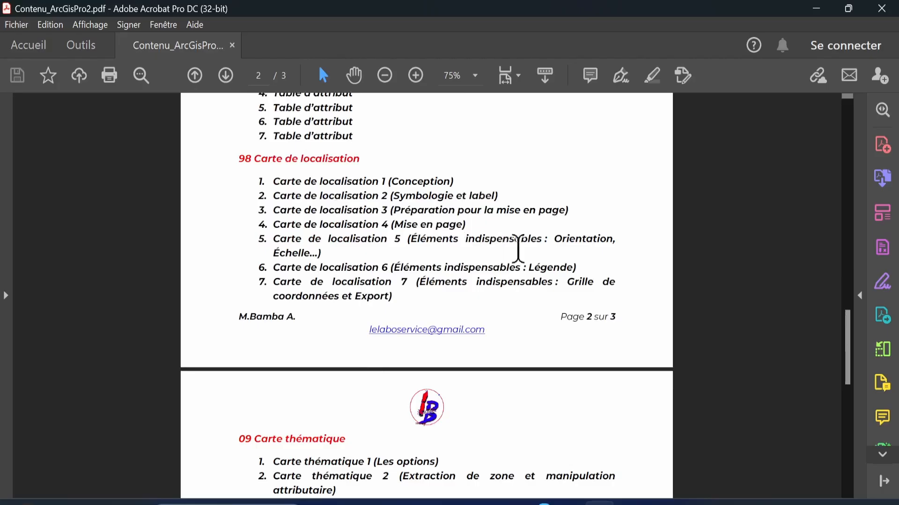
{"action": "scroll", "coordinate": [483, 312], "scroll_direction": "down", "scroll_amount": 1}
{"action": "scroll", "coordinate": [482, 313], "scroll_direction": "up", "scroll_amount": 2}
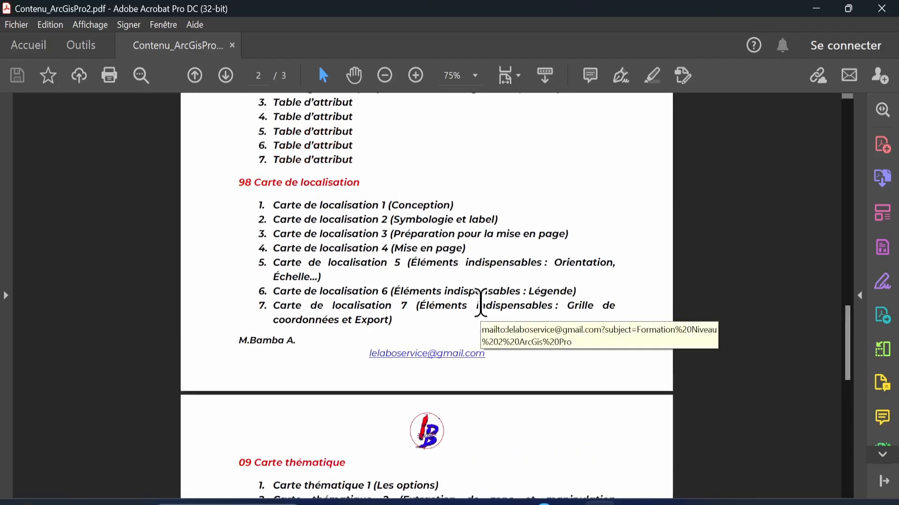
{"action": "scroll", "coordinate": [421, 238], "scroll_direction": "up", "scroll_amount": 10}
{"action": "scroll", "coordinate": [420, 238], "scroll_direction": "up", "scroll_amount": 20}
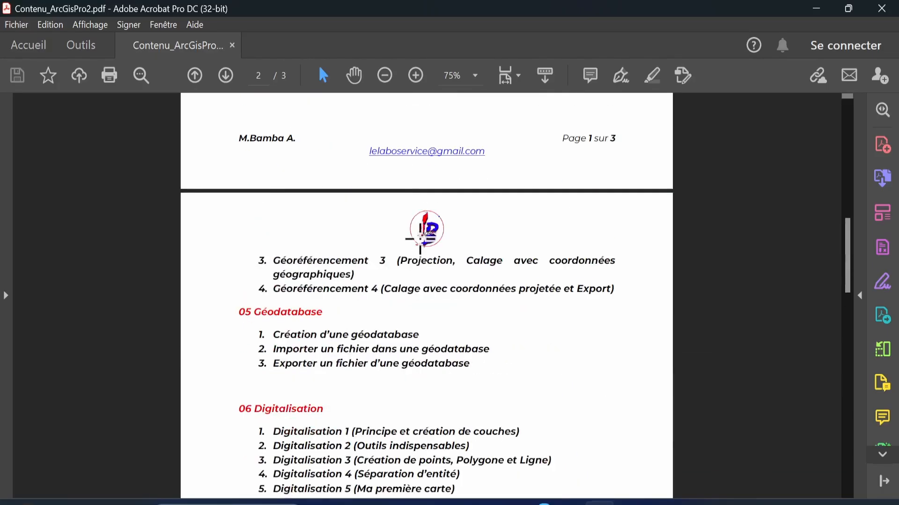
{"action": "scroll", "coordinate": [420, 238], "scroll_direction": "down", "scroll_amount": 15}
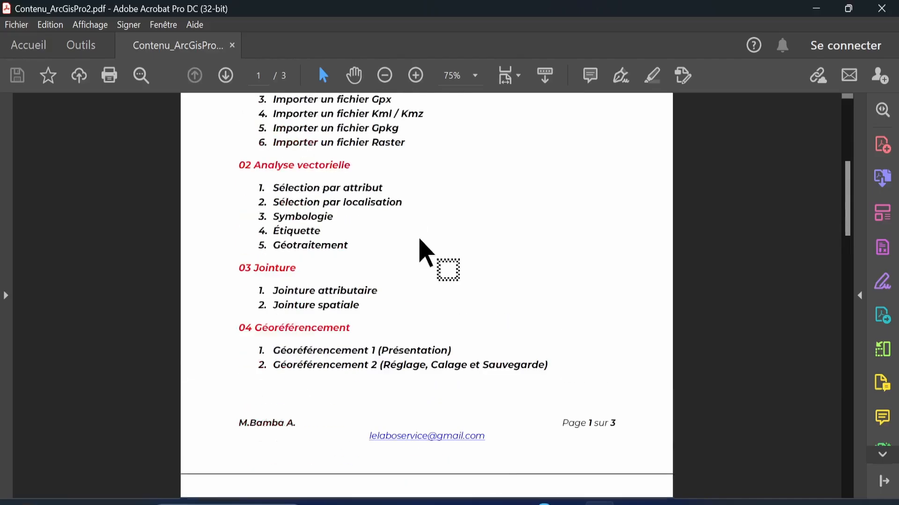
{"action": "scroll", "coordinate": [420, 239], "scroll_direction": "up", "scroll_amount": 18}
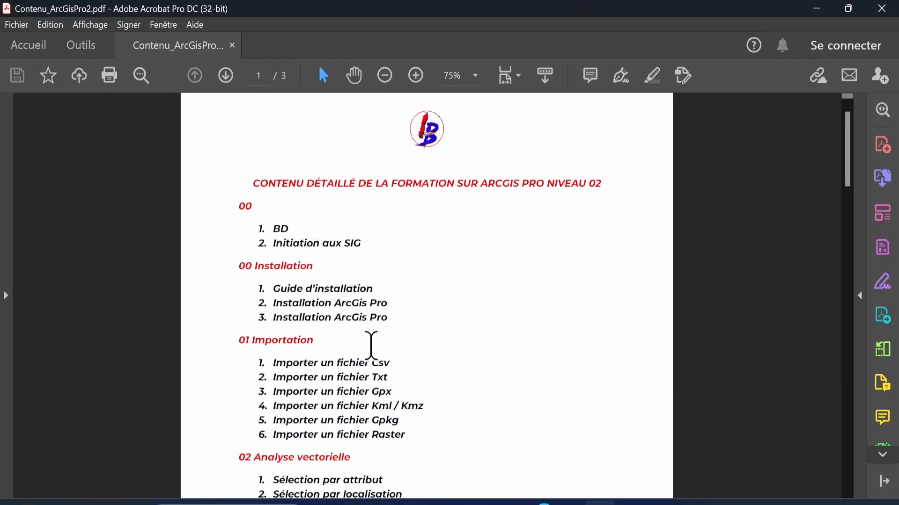
{"action": "scroll", "coordinate": [371, 347], "scroll_direction": "down", "scroll_amount": 15}
{"action": "scroll", "coordinate": [371, 346], "scroll_direction": "down", "scroll_amount": 10}
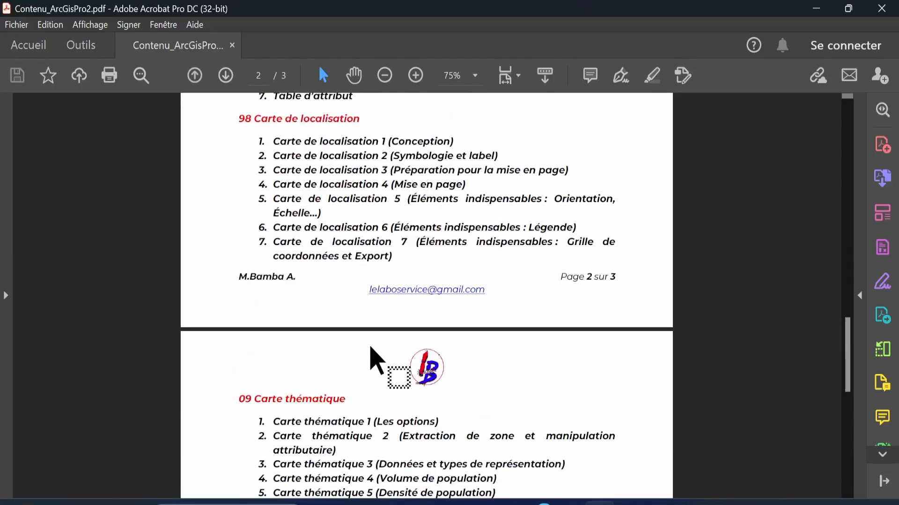
{"action": "scroll", "coordinate": [395, 365], "scroll_direction": "down", "scroll_amount": 5}
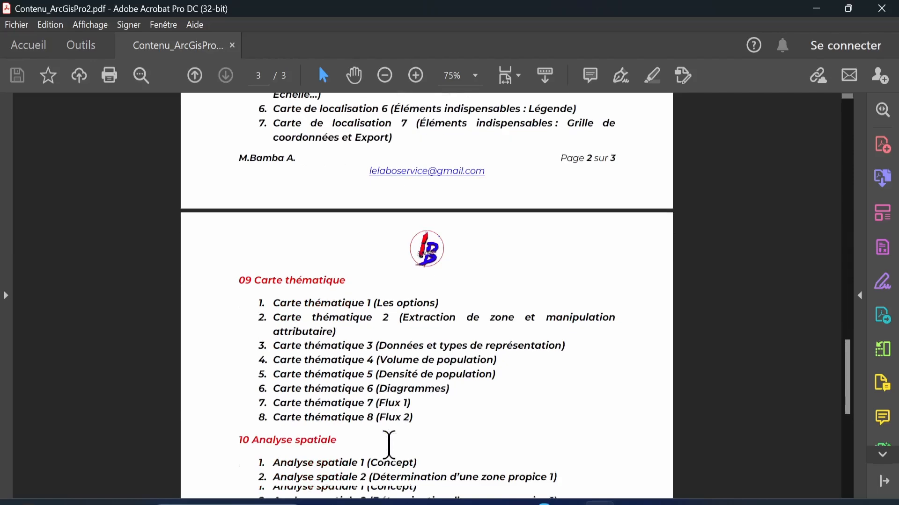
{"action": "scroll", "coordinate": [389, 444], "scroll_direction": "down", "scroll_amount": 6}
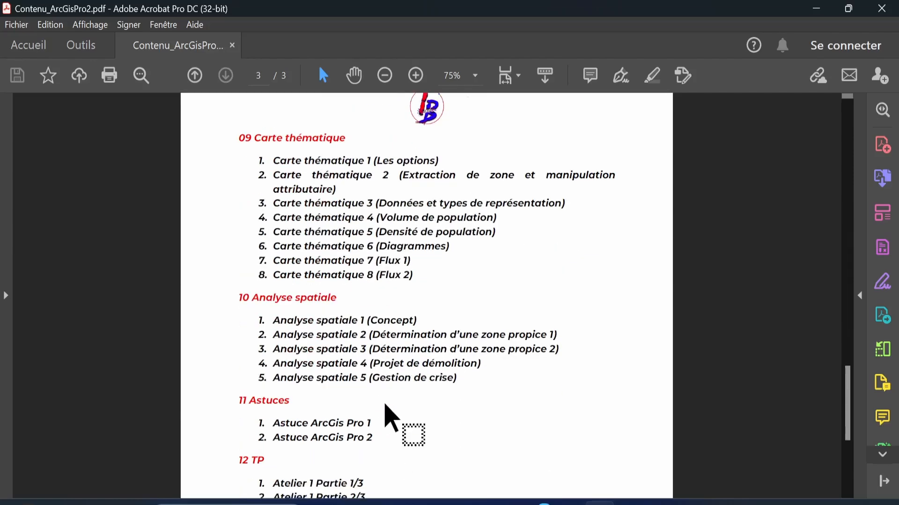
{"action": "scroll", "coordinate": [385, 405], "scroll_direction": "down", "scroll_amount": 4}
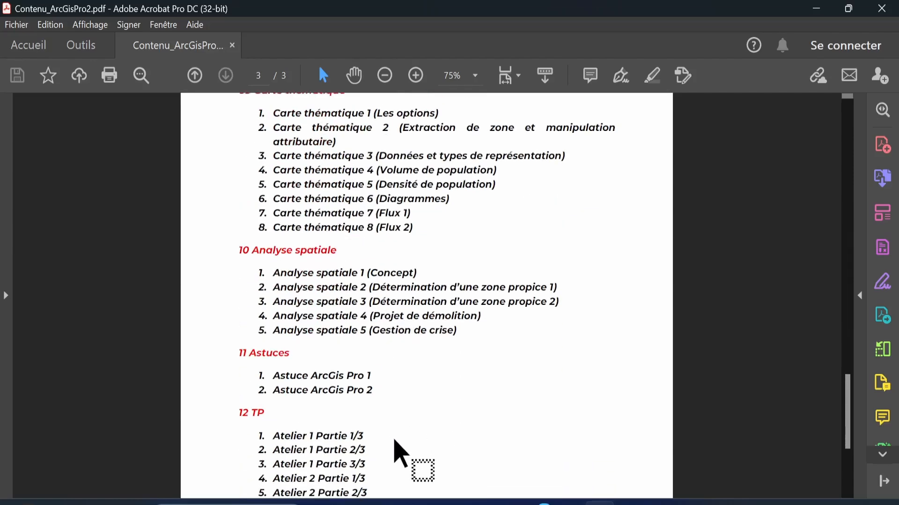
{"action": "scroll", "coordinate": [395, 440], "scroll_direction": "down", "scroll_amount": 4}
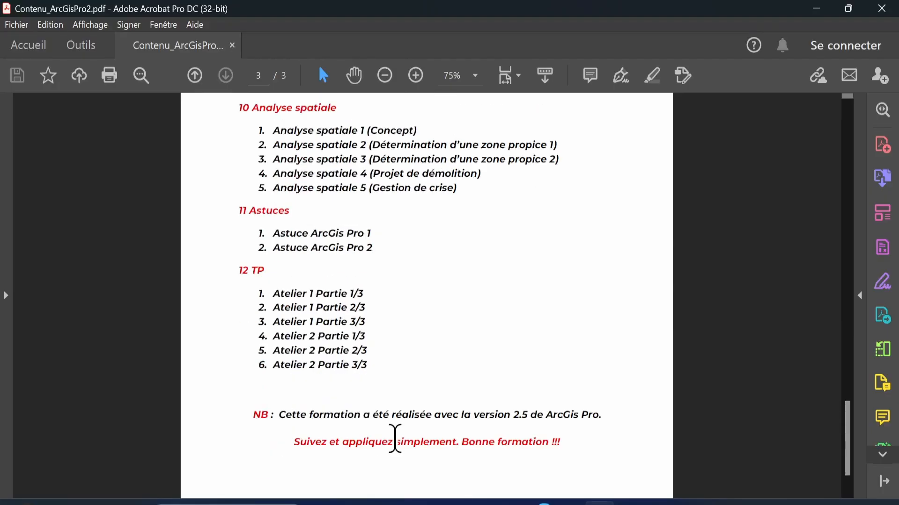
{"action": "scroll", "coordinate": [396, 439], "scroll_direction": "down", "scroll_amount": 1}
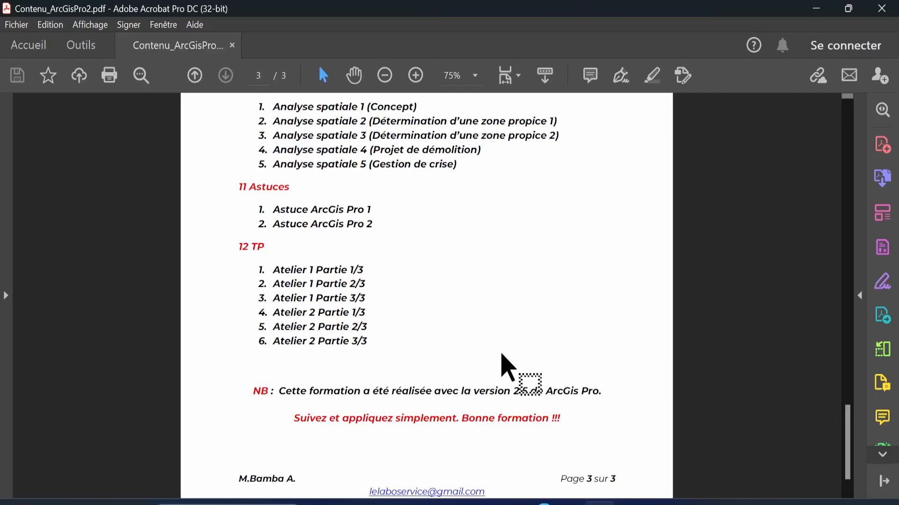
Bring the browser with the Masterclass Google Meet call to the front
{"action": "mouse_move", "coordinate": [568, 502]}
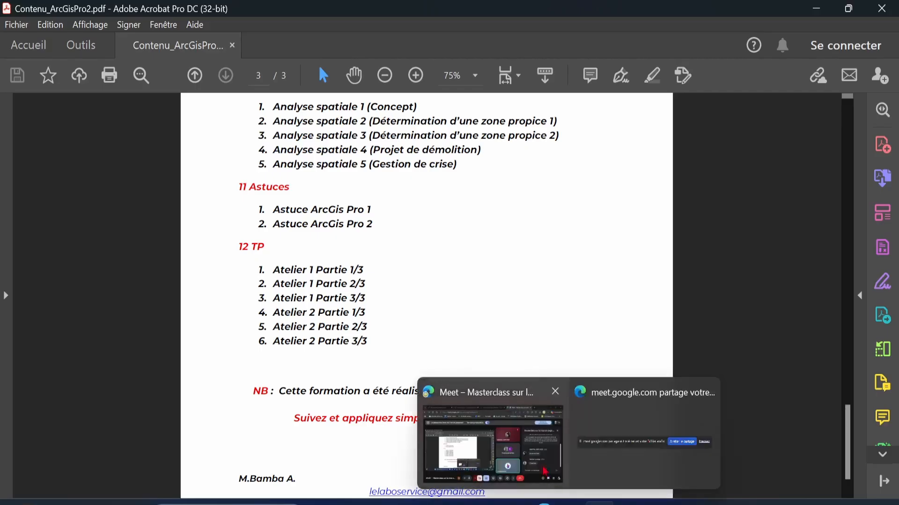
{"action": "left_click", "coordinate": [493, 442]}
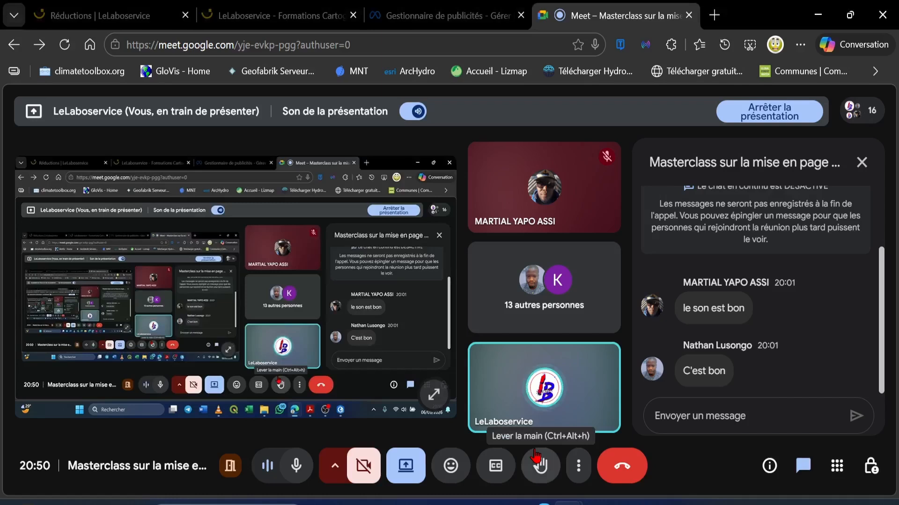
{"action": "mouse_move", "coordinate": [526, 192]}
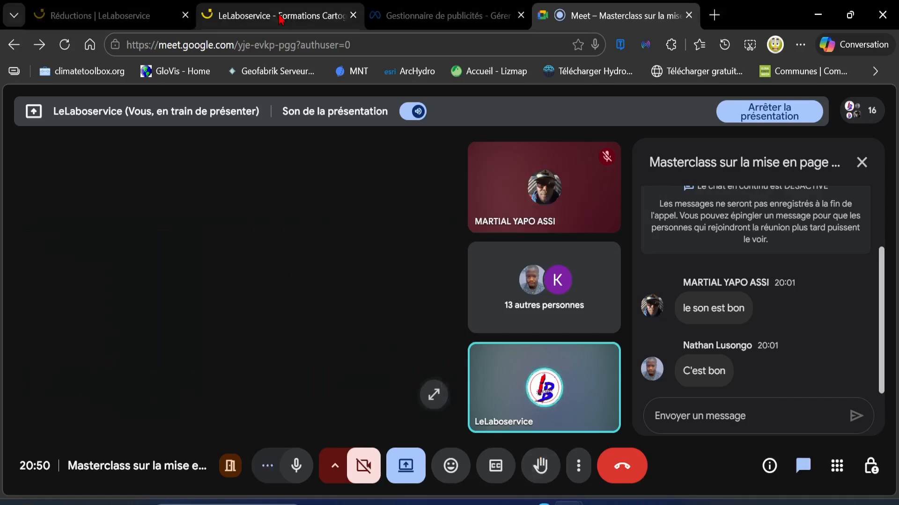
{"action": "left_click", "coordinate": [281, 18]}
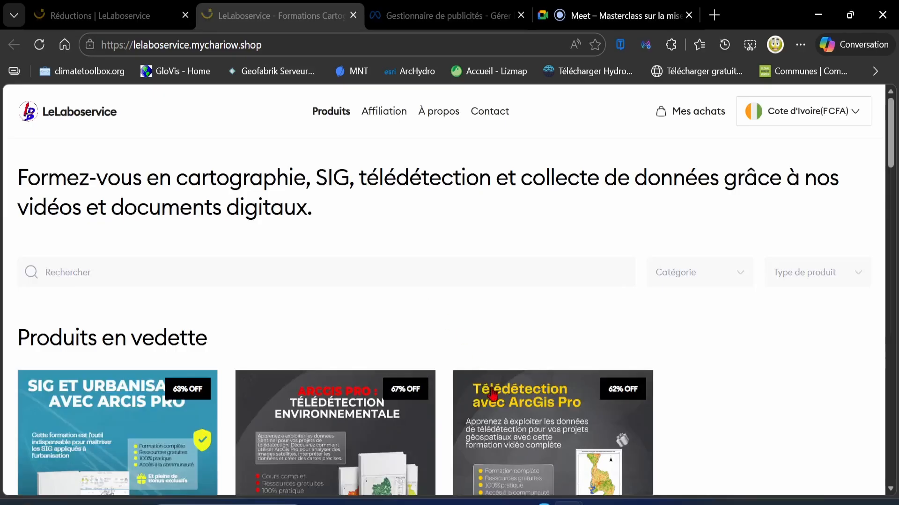
Open the CARTOGRAPHIE ET SIG AVEC ARCGIS PRO course page and start buying at the offer price
{"action": "scroll", "coordinate": [686, 396], "scroll_direction": "down", "scroll_amount": 5}
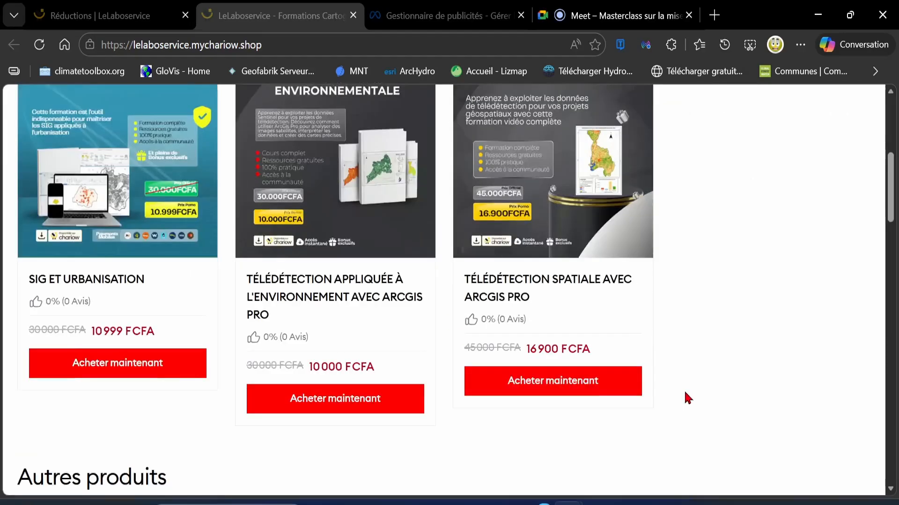
{"action": "scroll", "coordinate": [686, 398], "scroll_direction": "down", "scroll_amount": 8}
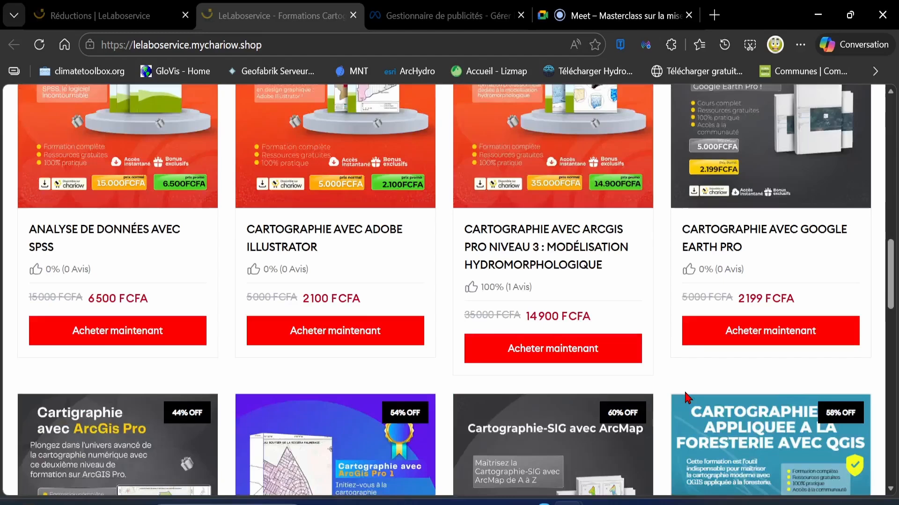
{"action": "scroll", "coordinate": [686, 397], "scroll_direction": "down", "scroll_amount": 3}
{"action": "scroll", "coordinate": [686, 398], "scroll_direction": "down", "scroll_amount": 3}
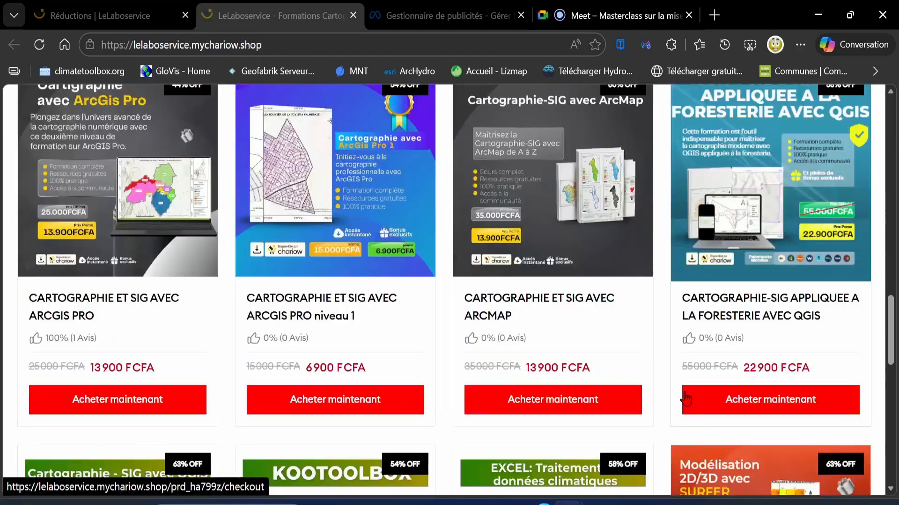
{"action": "scroll", "coordinate": [553, 304], "scroll_direction": "up", "scroll_amount": 1}
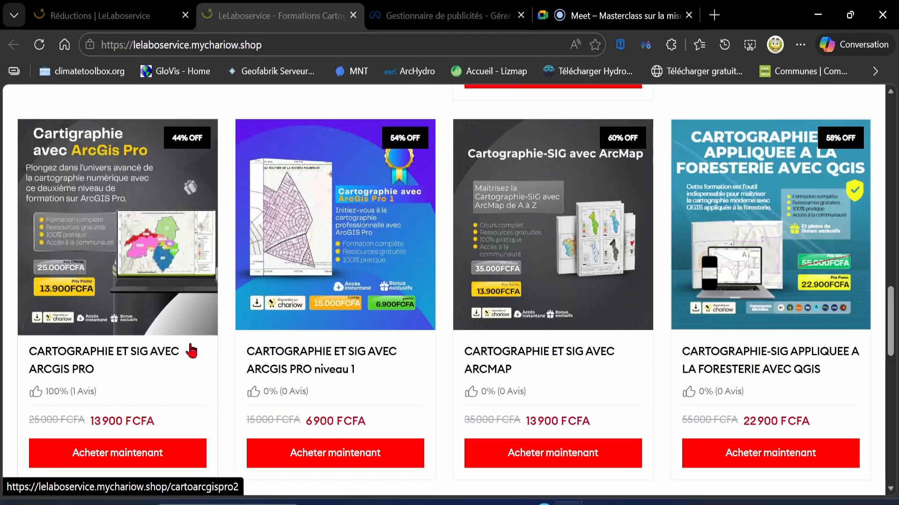
{"action": "left_click", "coordinate": [135, 283]}
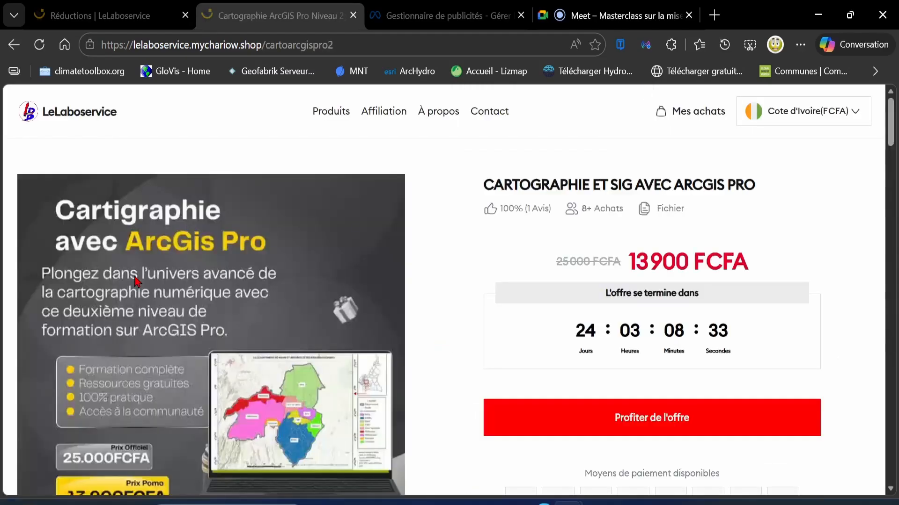
{"action": "scroll", "coordinate": [527, 363], "scroll_direction": "down", "scroll_amount": 3}
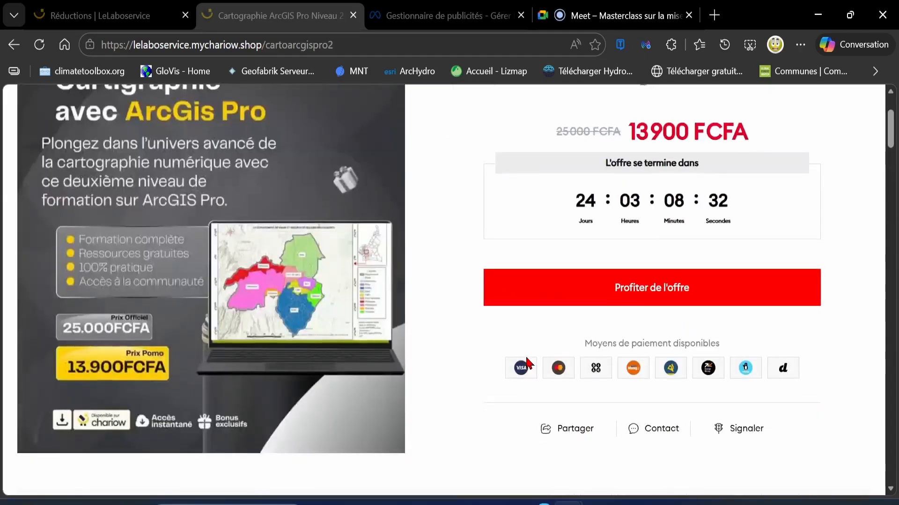
{"action": "left_click", "coordinate": [626, 302]}
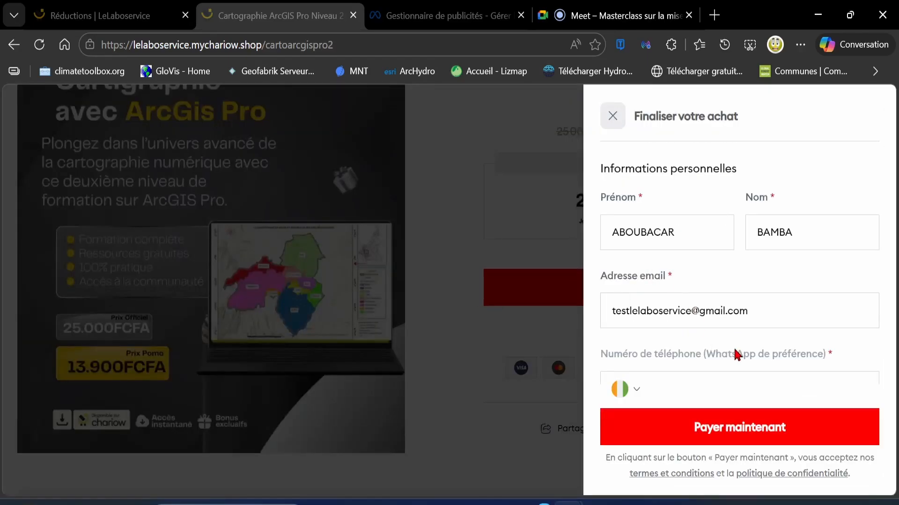
Expand the order summary, enter the discount code and apply it to the order
{"action": "scroll", "coordinate": [734, 352], "scroll_direction": "down", "scroll_amount": 2}
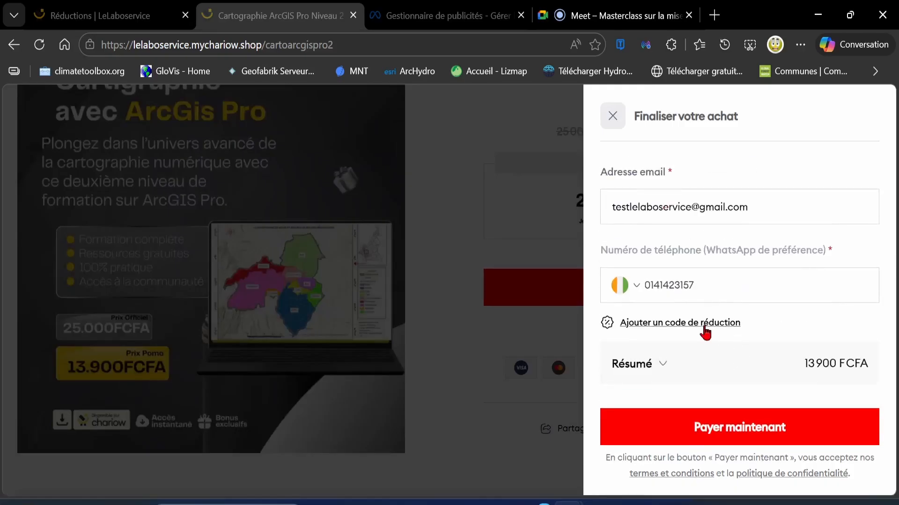
{"action": "left_click", "coordinate": [656, 326]}
{"action": "left_click", "coordinate": [706, 326]}
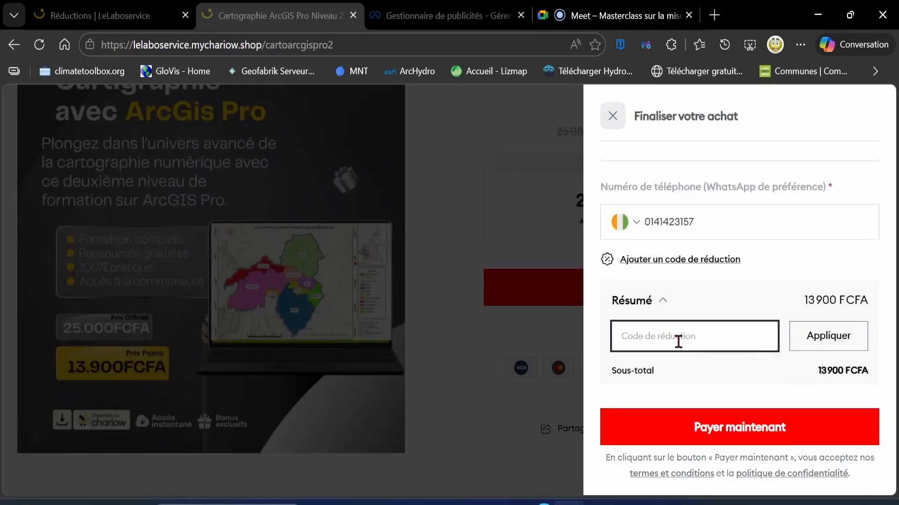
{"action": "left_click", "coordinate": [678, 342]}
{"action": "type", "text": "2026"}
{"action": "key", "text": "BackSpace"}
{"action": "key", "text": "BackSpace"}
{"action": "key", "text": "BackSpace"}
{"action": "key", "text": "BackSpace"}
{"action": "type", "text": "MARS"}
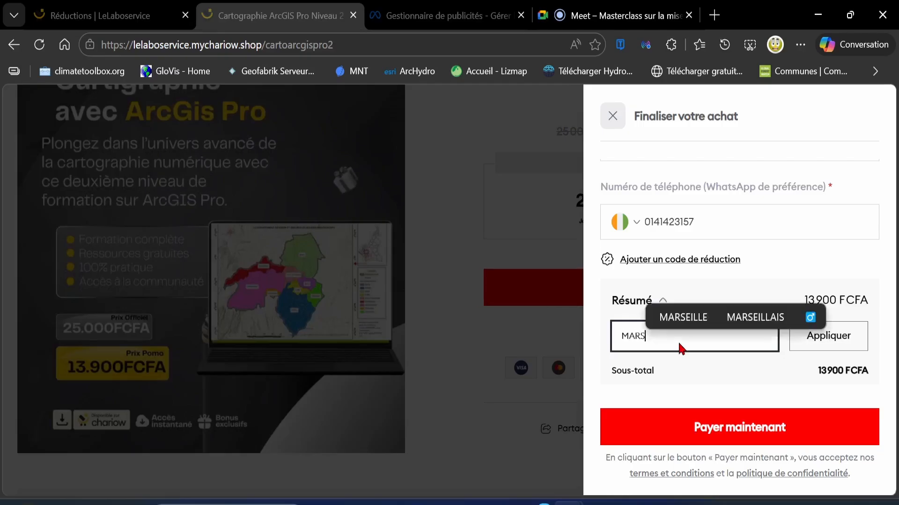
{"action": "type", "text": "2606"}
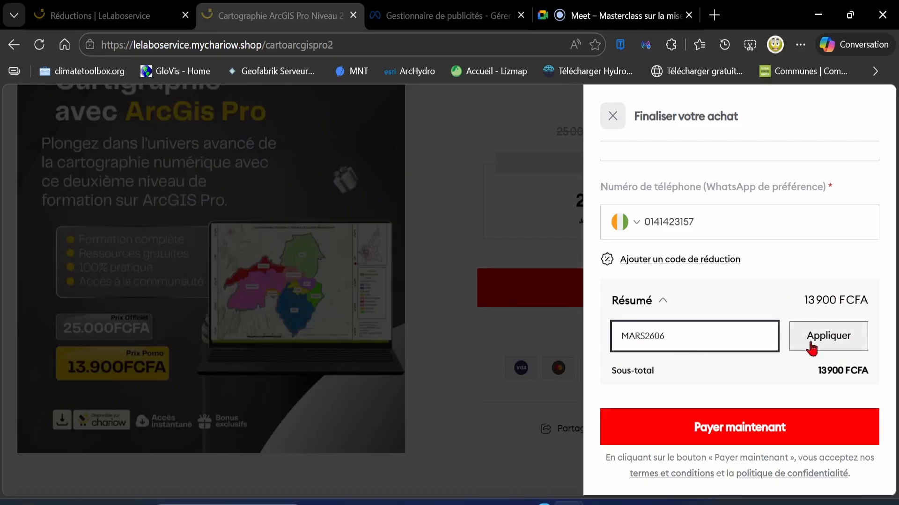
{"action": "left_click", "coordinate": [827, 347]}
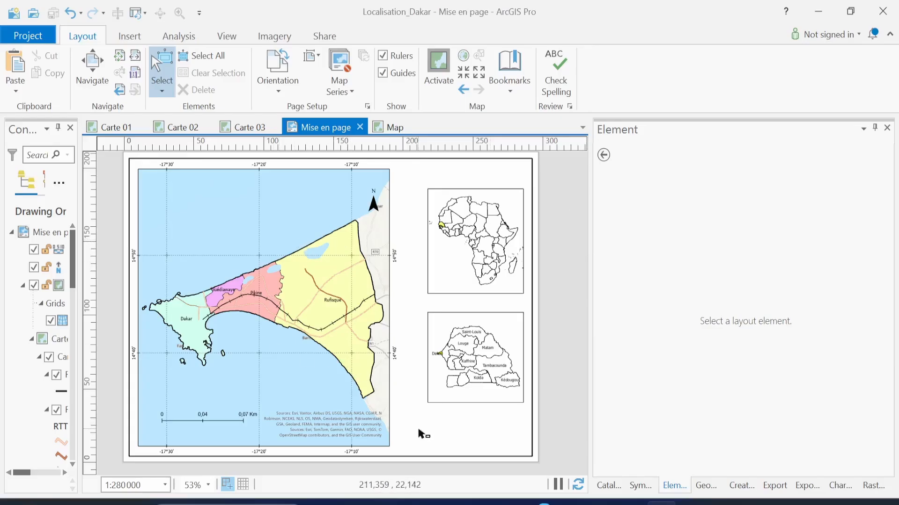
Insert a legend for Map Frame 2 below the Senegal inset map and select it
{"action": "left_click", "coordinate": [130, 40]}
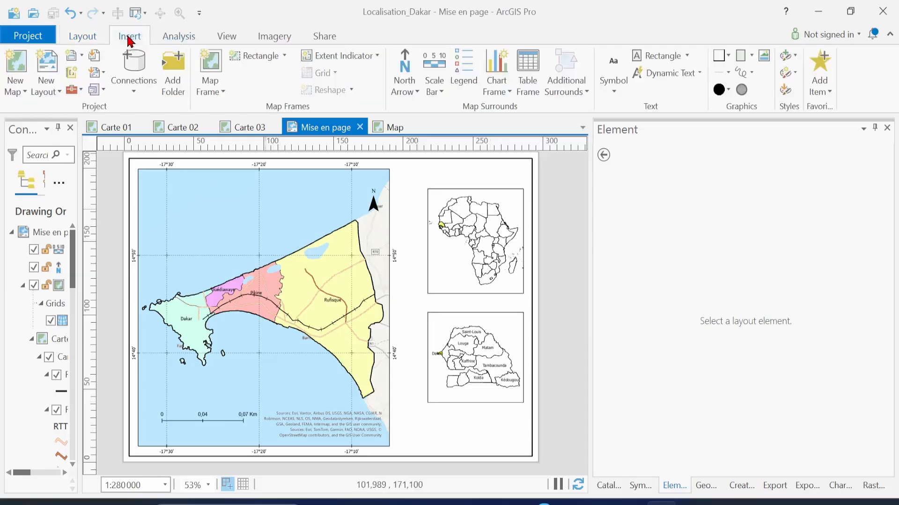
{"action": "left_click", "coordinate": [467, 69]}
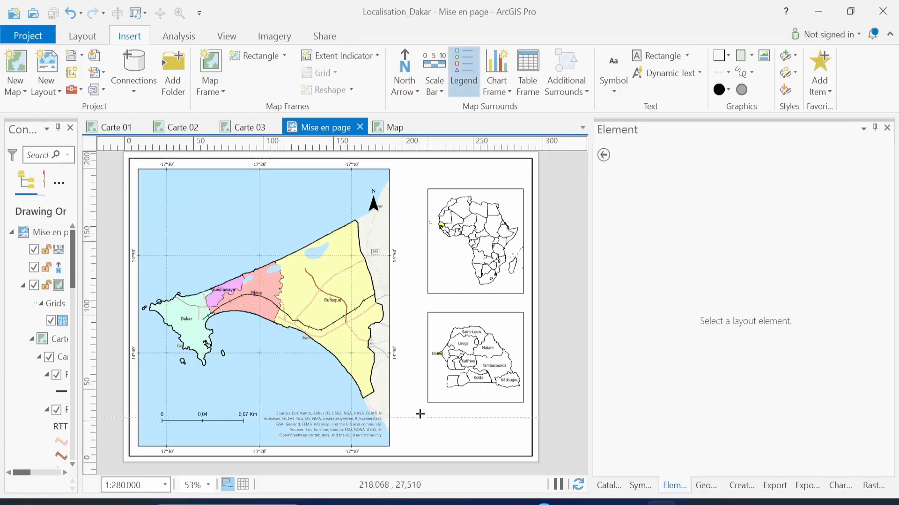
{"action": "left_click_drag", "start_coordinate": [415, 412], "coordinate": [465, 457]}
{"action": "left_click_drag", "start_coordinate": [520, 453], "coordinate": [519, 453]}
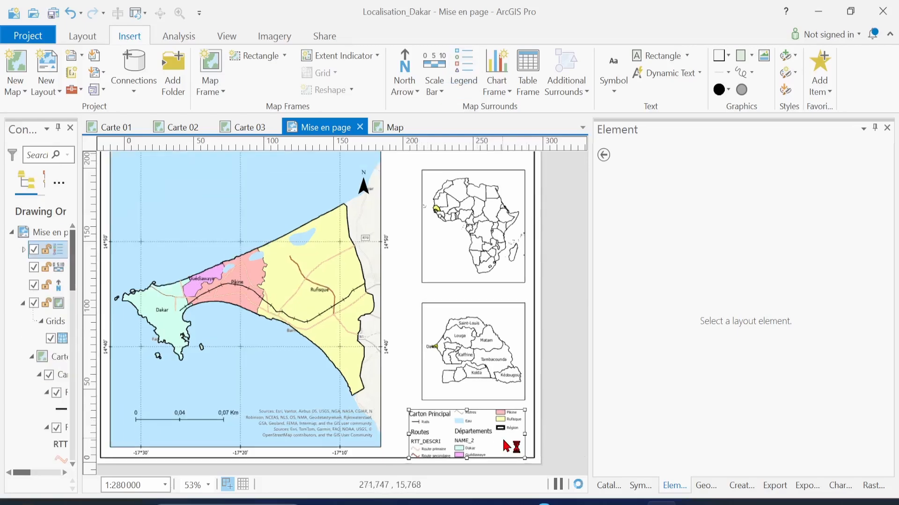
{"action": "scroll", "coordinate": [507, 447], "scroll_direction": "up", "scroll_amount": 10}
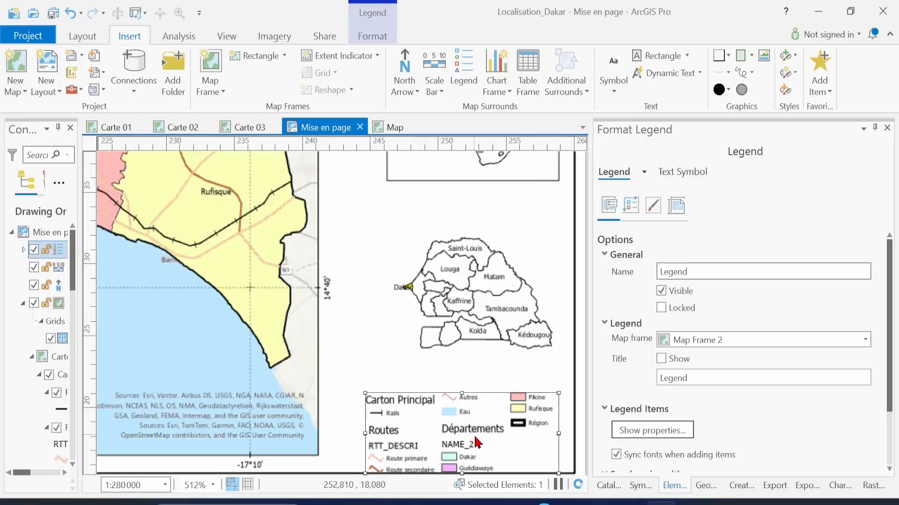
{"action": "scroll", "coordinate": [477, 443], "scroll_direction": "down", "scroll_amount": 4}
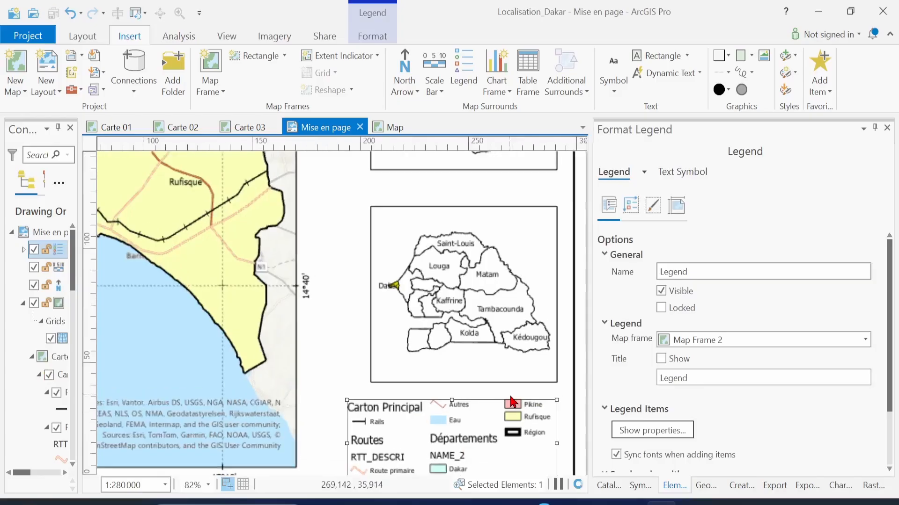
{"action": "left_click", "coordinate": [501, 285]}
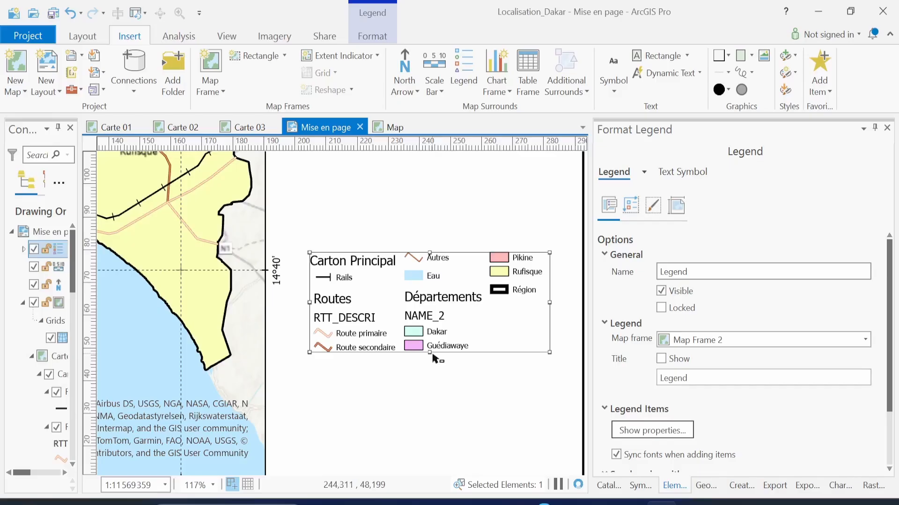
Stretch the legend frame taller and show the title 'Légende' above its items
{"action": "left_click_drag", "start_coordinate": [433, 358], "coordinate": [433, 430]}
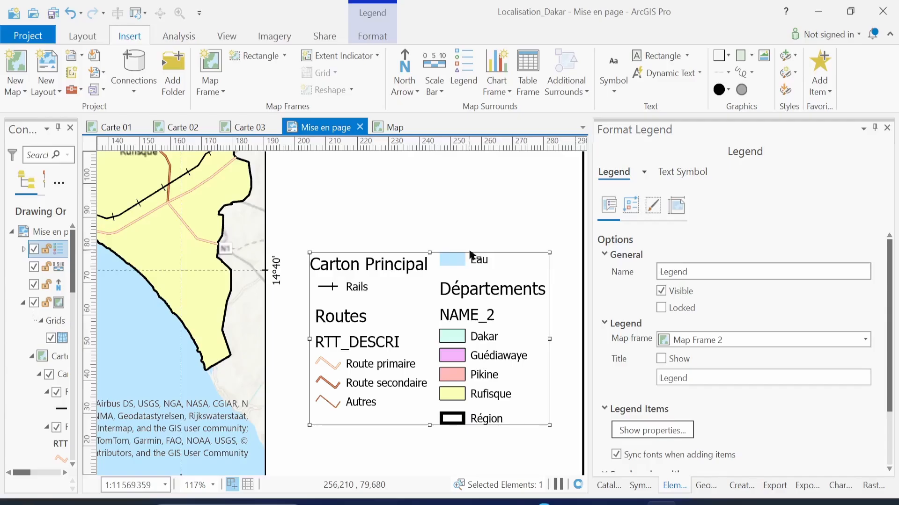
{"action": "left_click", "coordinate": [665, 362]}
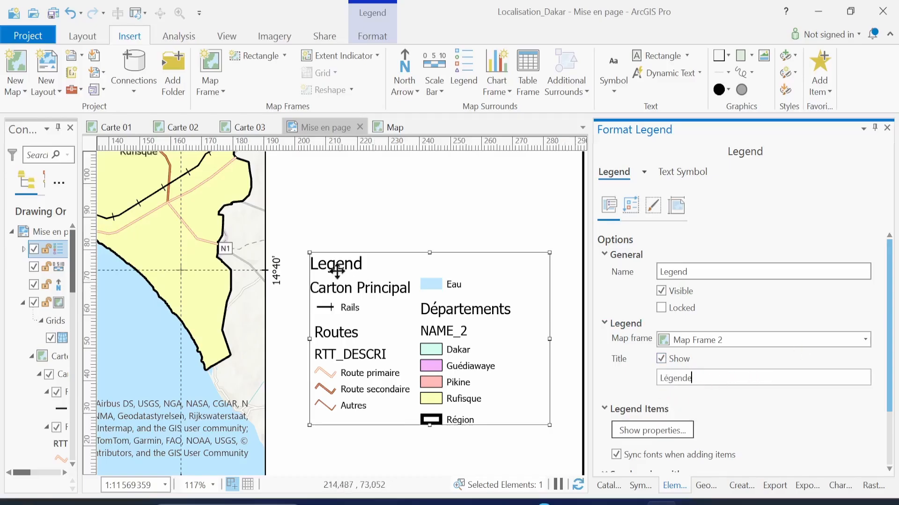
{"action": "left_click", "coordinate": [761, 410]}
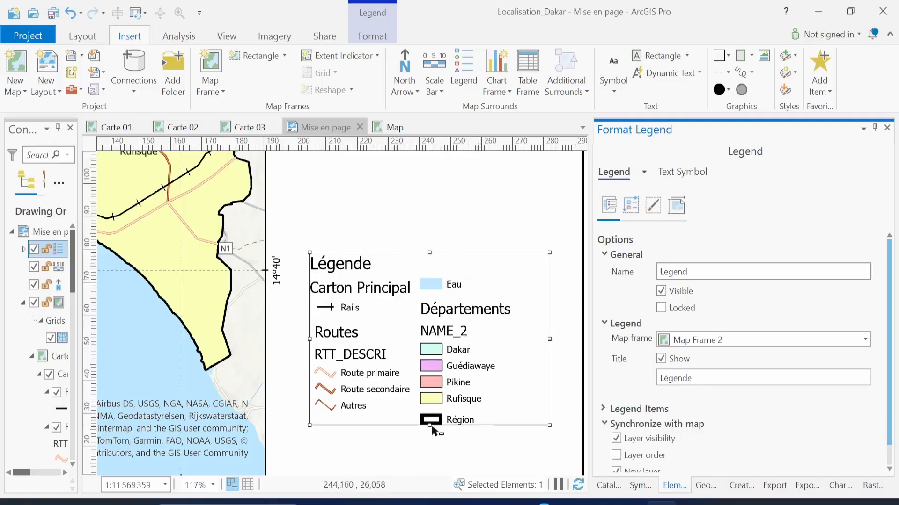
{"action": "left_click_drag", "start_coordinate": [431, 428], "coordinate": [435, 445]}
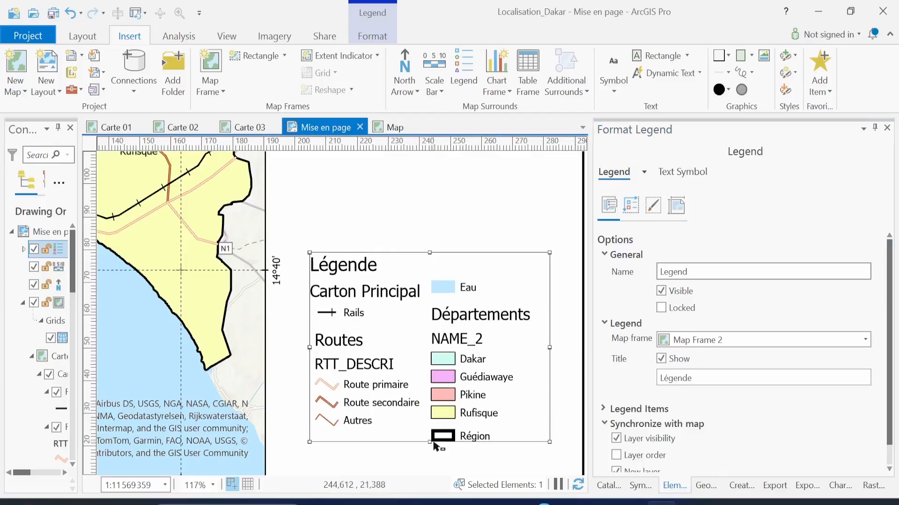
{"action": "left_click", "coordinate": [610, 213]}
{"action": "scroll", "coordinate": [757, 427], "scroll_direction": "down", "scroll_amount": 1}
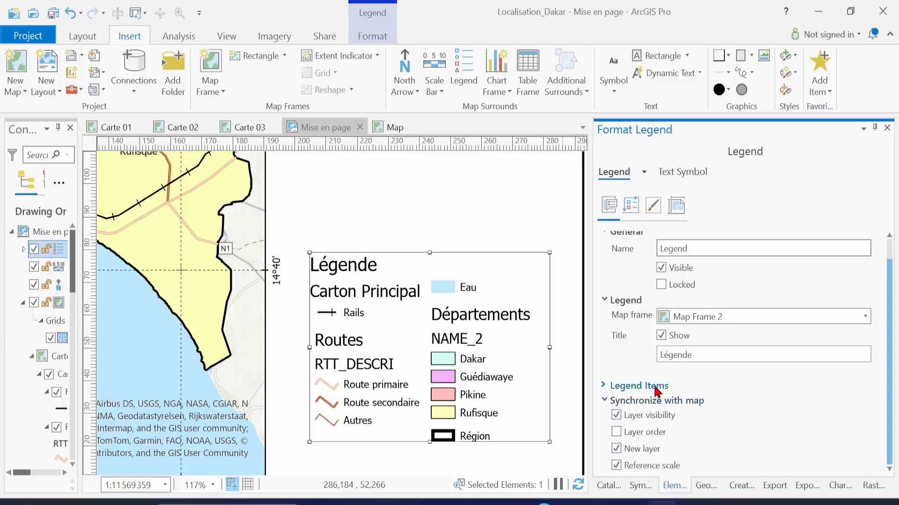
{"action": "left_click", "coordinate": [607, 390]}
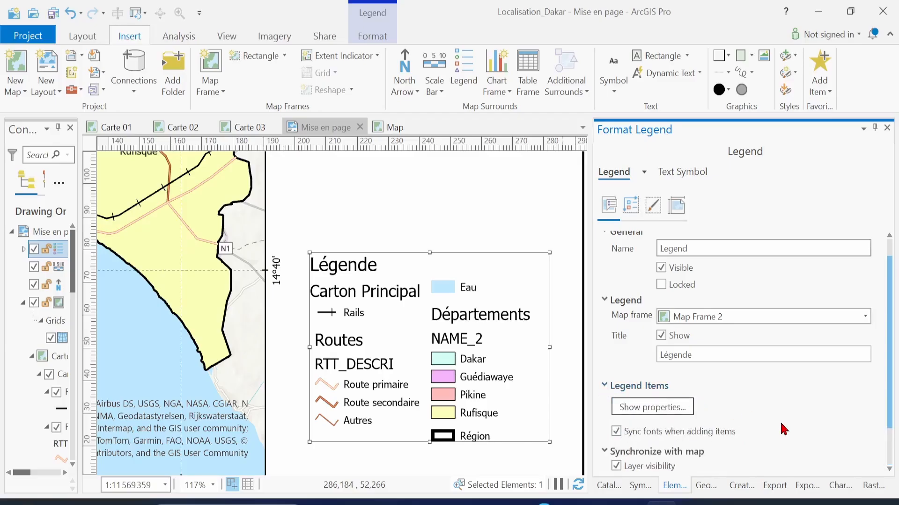
{"action": "scroll", "coordinate": [784, 430], "scroll_direction": "down", "scroll_amount": 1}
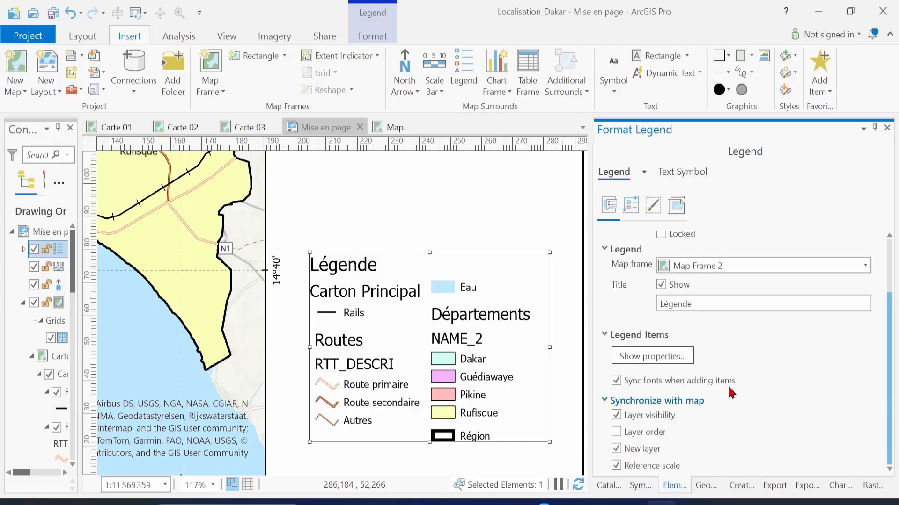
Show each legend item's label, leaving the layer name headings turned off
{"action": "left_click", "coordinate": [651, 361]}
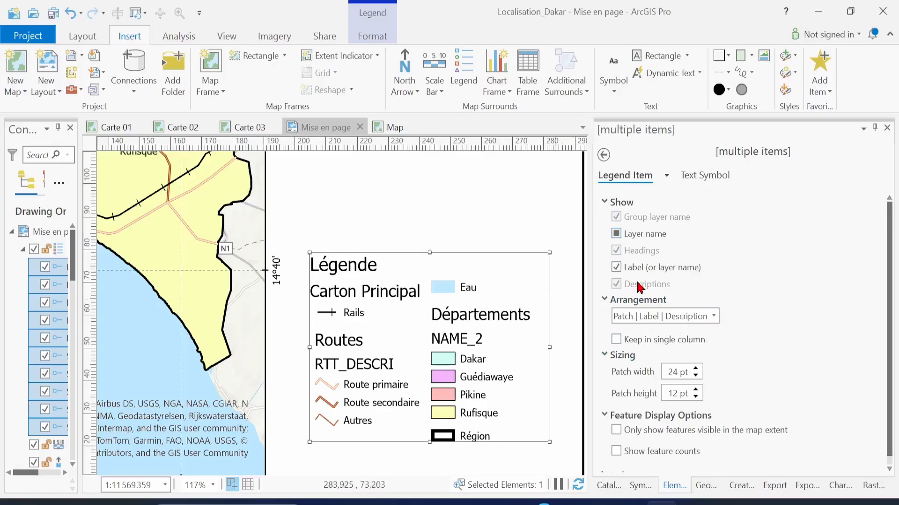
{"action": "left_click", "coordinate": [616, 233]}
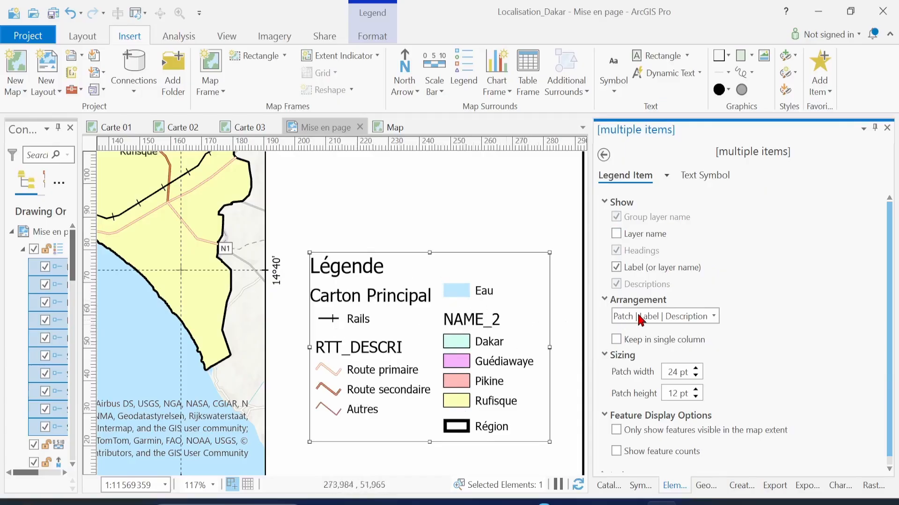
{"action": "left_click", "coordinate": [616, 234]}
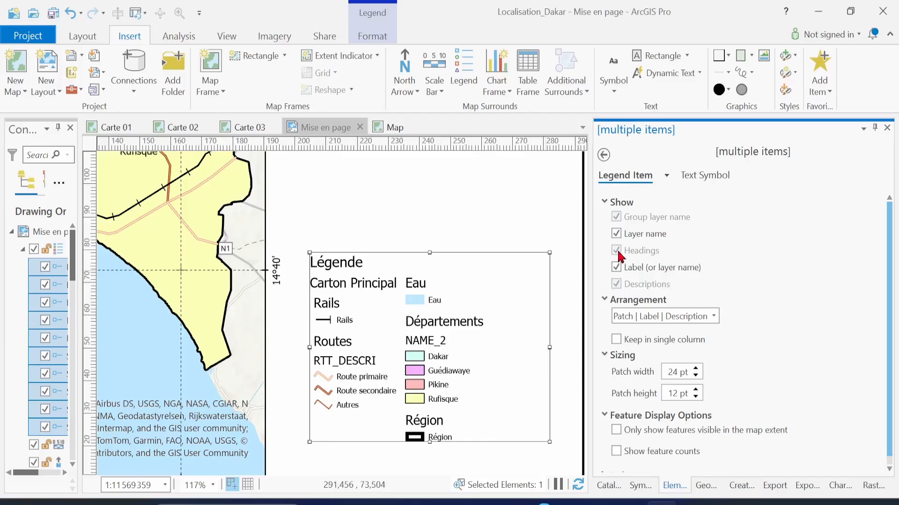
{"action": "left_click", "coordinate": [616, 234]}
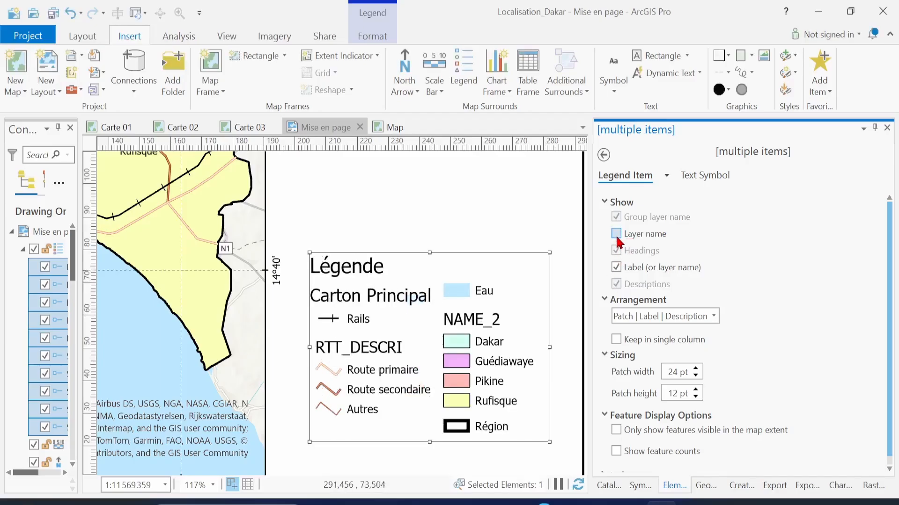
{"action": "left_click", "coordinate": [616, 269]}
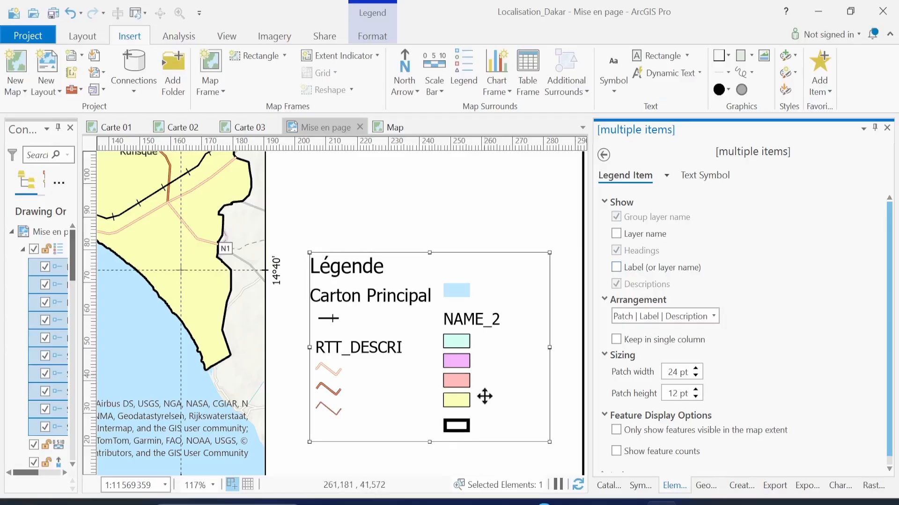
{"action": "left_click", "coordinate": [616, 267]}
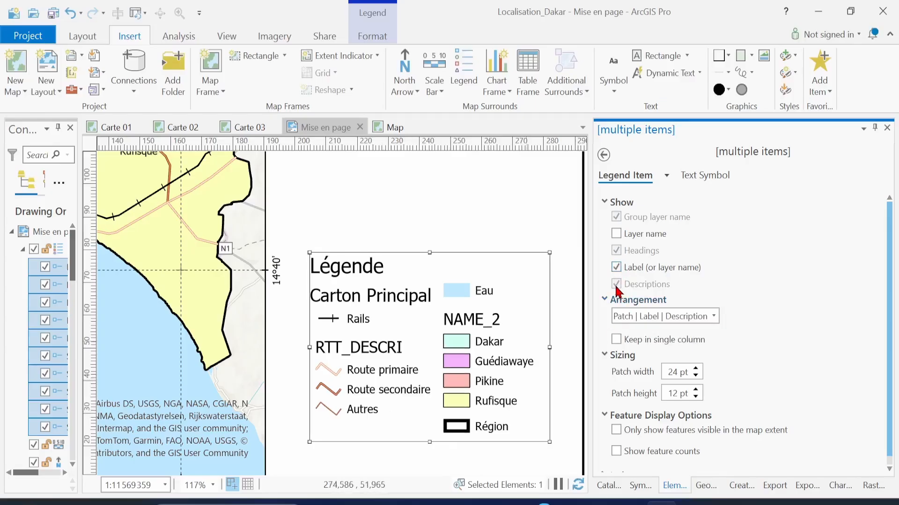
{"action": "left_click", "coordinate": [617, 238]}
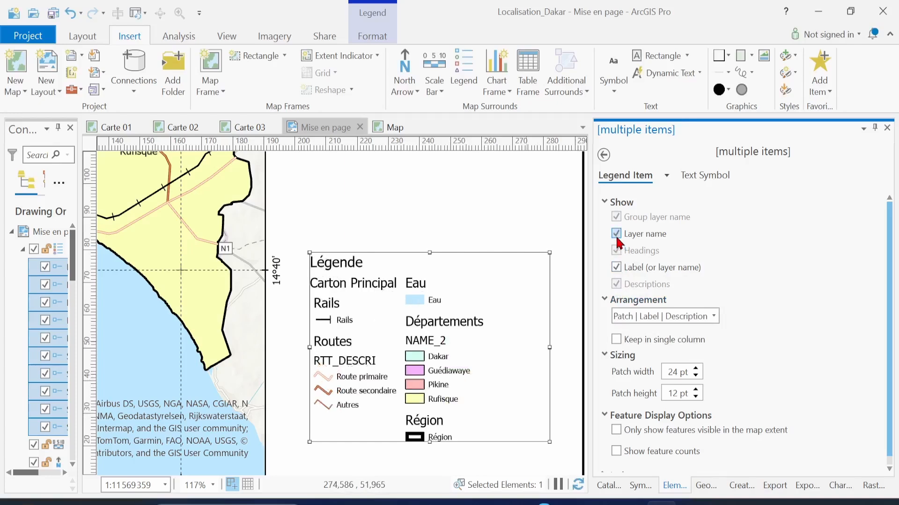
{"action": "left_click", "coordinate": [617, 238]}
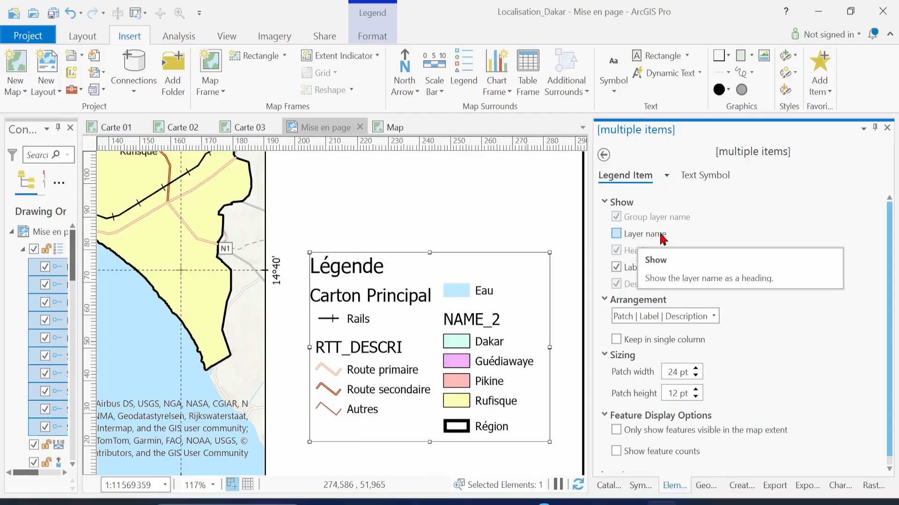
Set legend patches to 35 × 15 pt and extend the legend frame downward
{"action": "scroll", "coordinate": [777, 351], "scroll_direction": "down", "scroll_amount": 1}
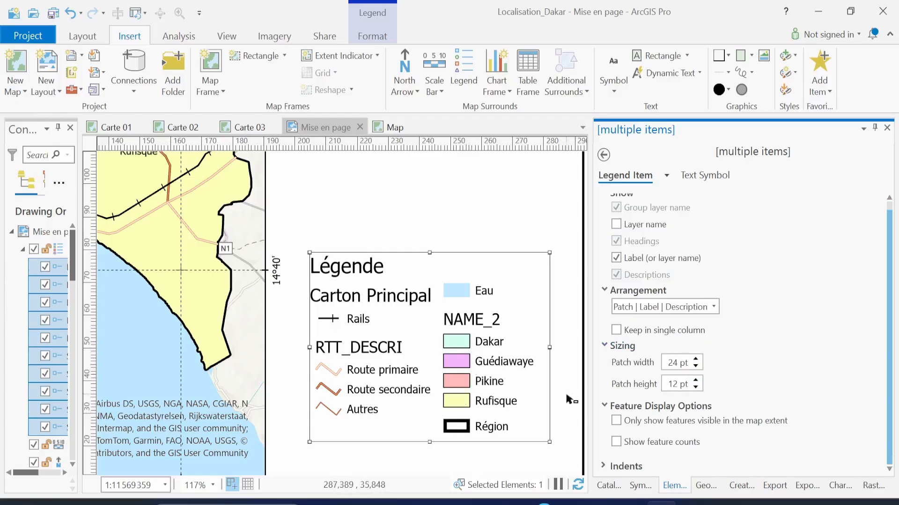
{"action": "double_click", "coordinate": [677, 363]}
{"action": "type", "text": "35"}
{"action": "type", "text": "15"}
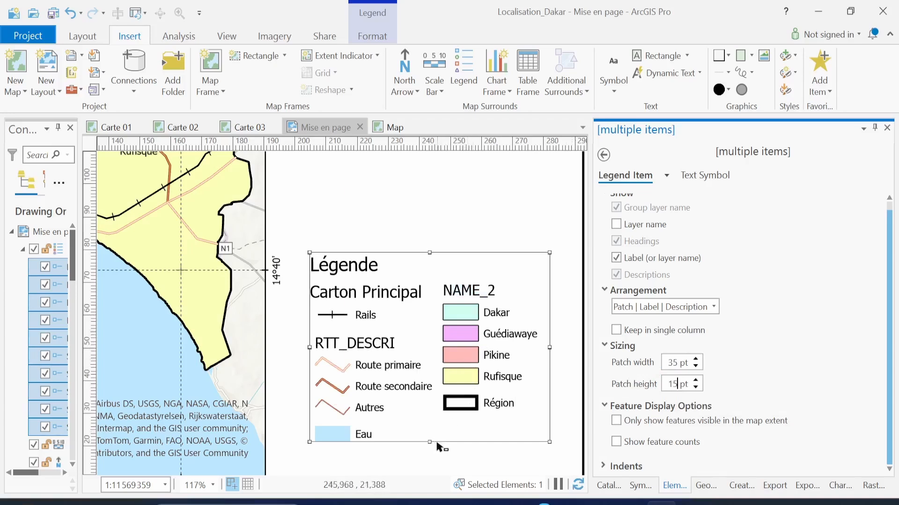
{"action": "left_click_drag", "start_coordinate": [430, 447], "coordinate": [429, 466]}
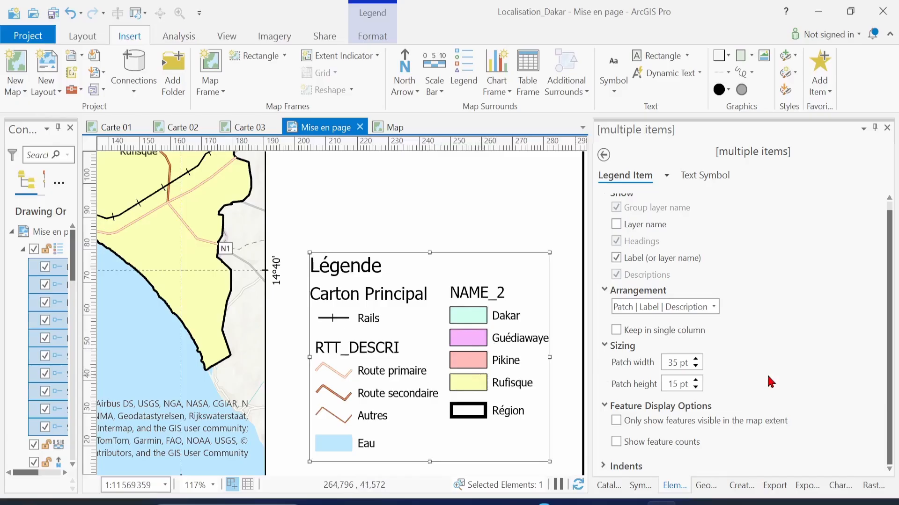
{"action": "scroll", "coordinate": [771, 381], "scroll_direction": "up", "scroll_amount": 1}
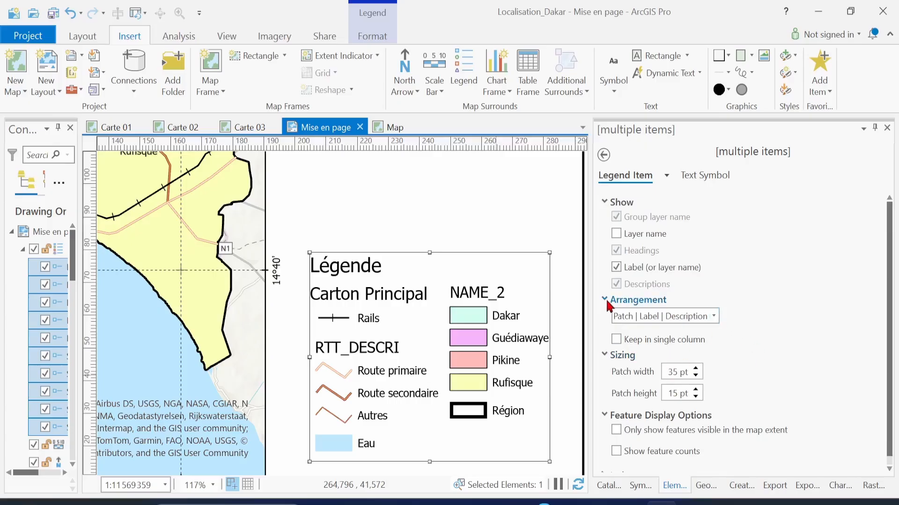
Keep the Patch | Description | Label arrangement and set patch width to 25 pt
{"action": "left_click", "coordinate": [714, 317]}
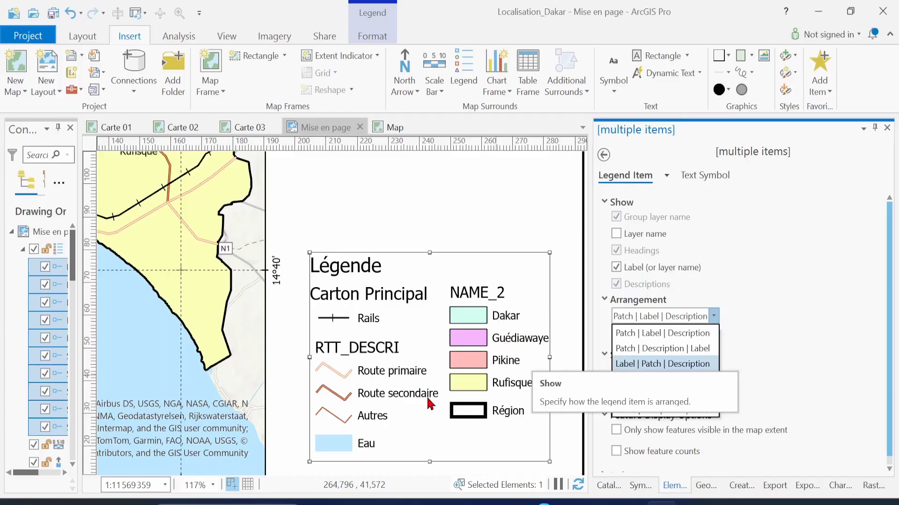
{"action": "left_click", "coordinate": [639, 334]}
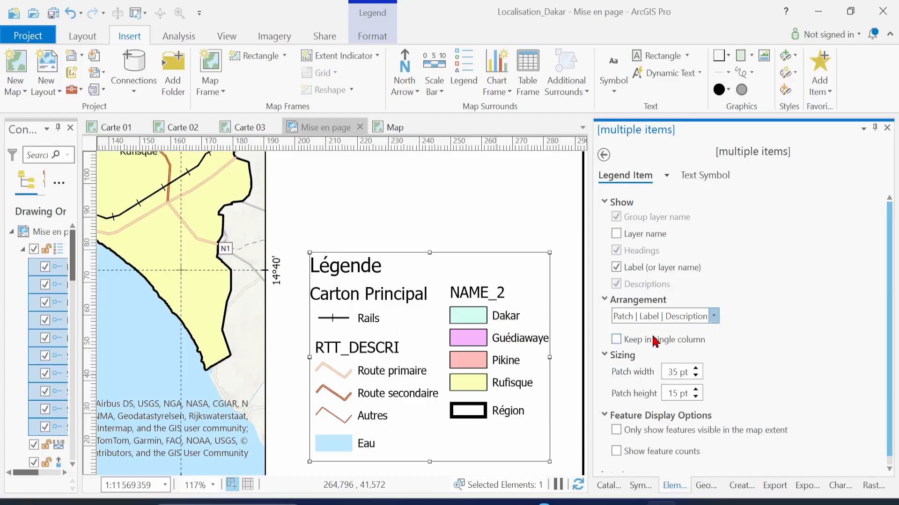
{"action": "left_click", "coordinate": [713, 317]}
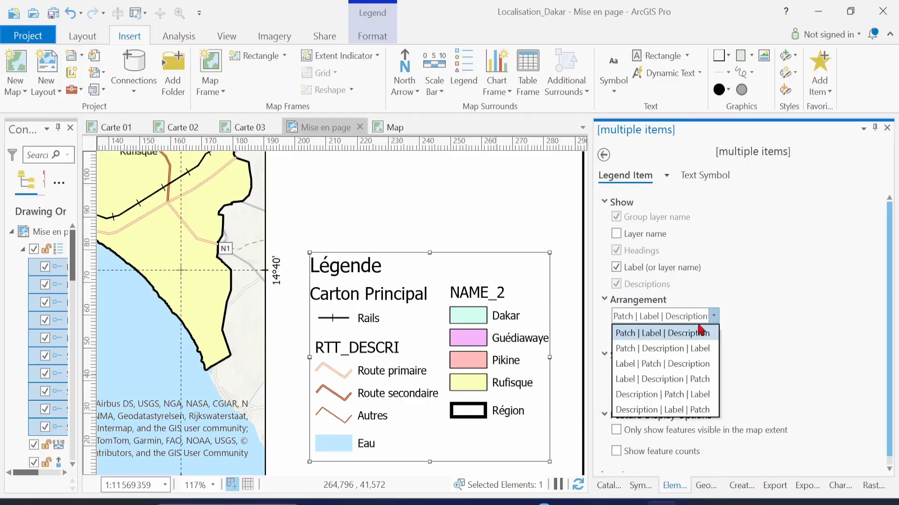
{"action": "left_click", "coordinate": [674, 348]}
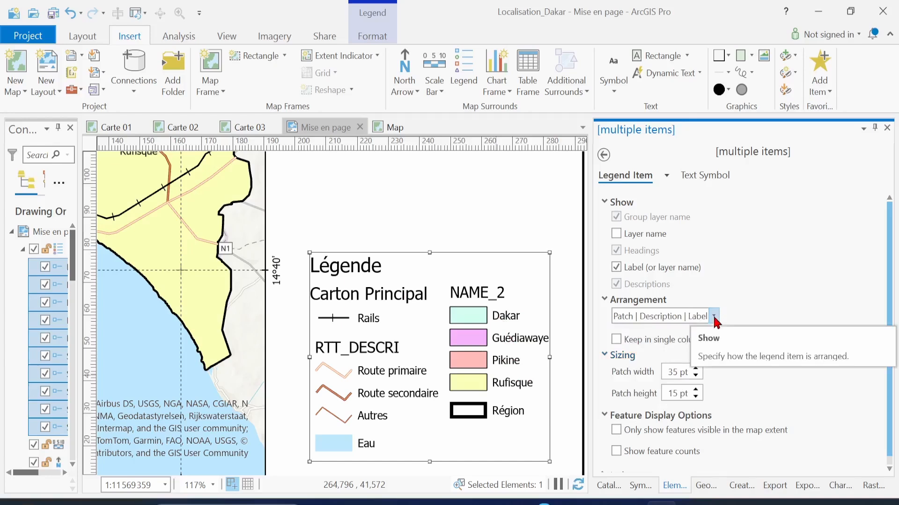
{"action": "left_click", "coordinate": [714, 317]}
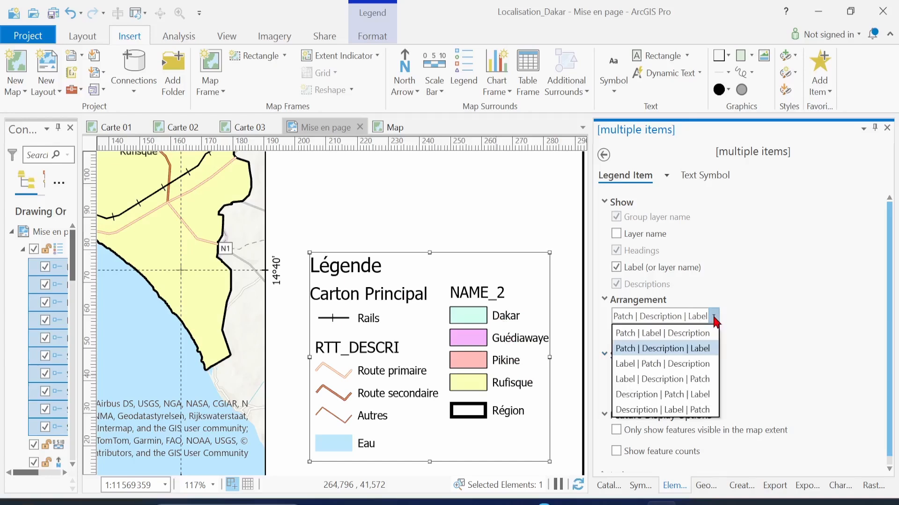
{"action": "left_click", "coordinate": [659, 396]}
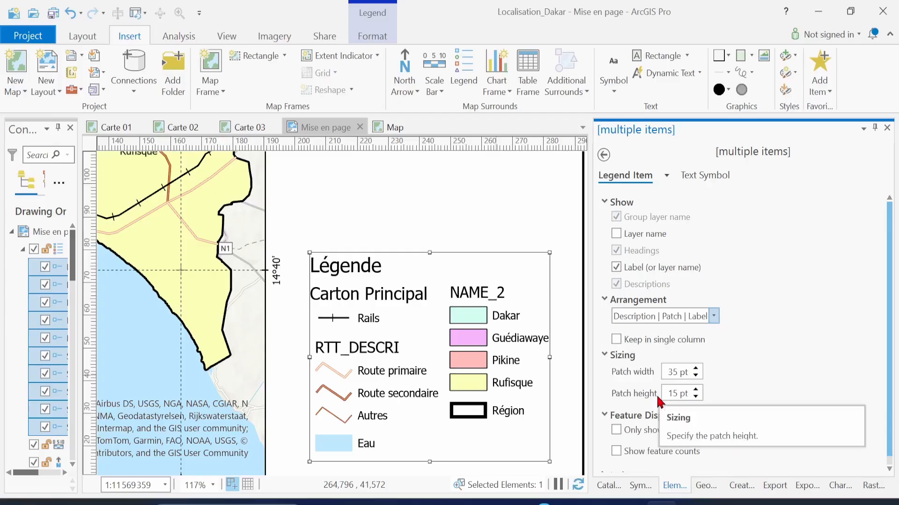
{"action": "left_click", "coordinate": [715, 318]}
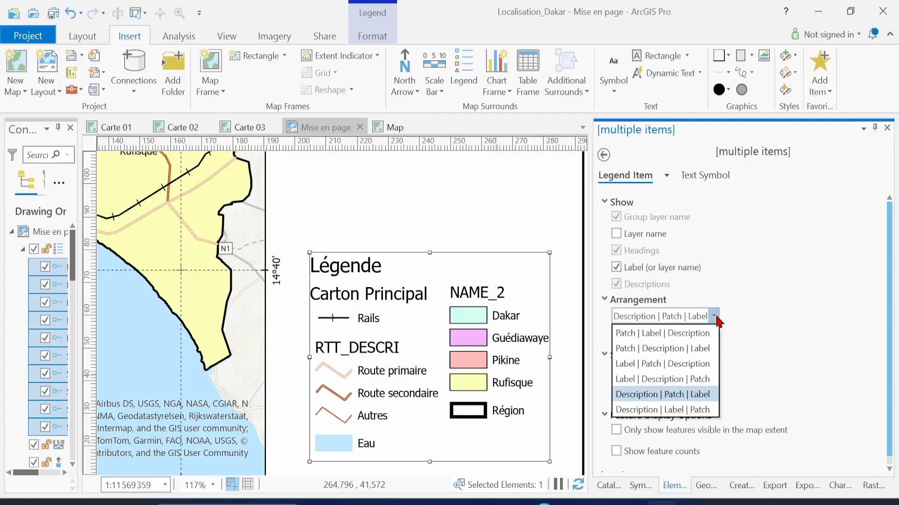
{"action": "left_click", "coordinate": [701, 410]}
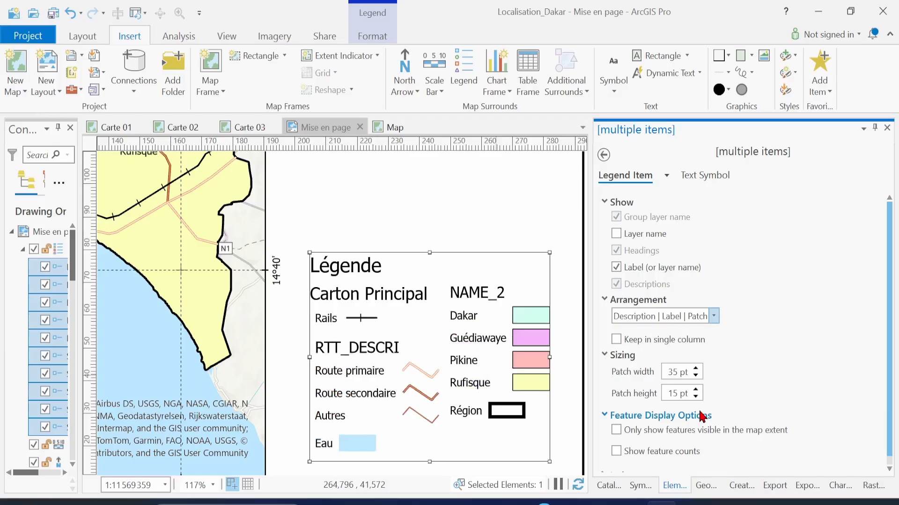
{"action": "left_click", "coordinate": [714, 316]}
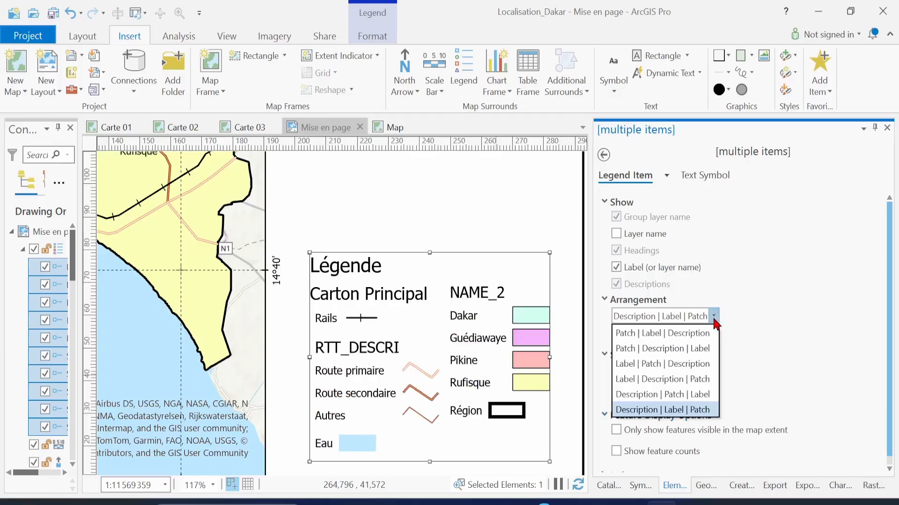
{"action": "left_click", "coordinate": [692, 346]}
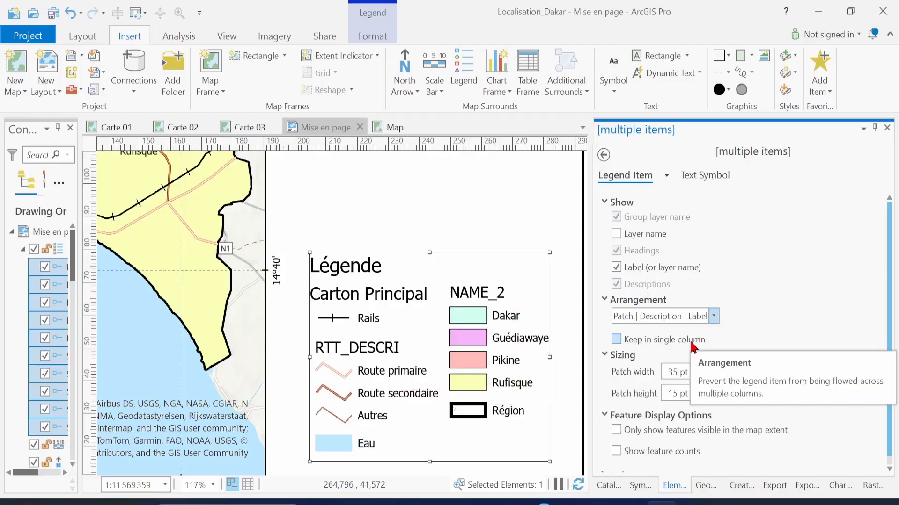
{"action": "double_click", "coordinate": [678, 373]}
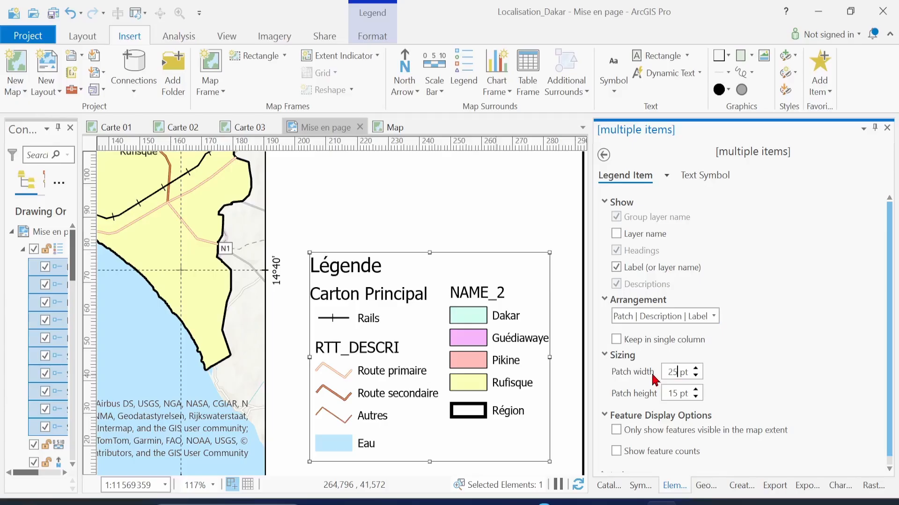
{"action": "double_click", "coordinate": [677, 393]}
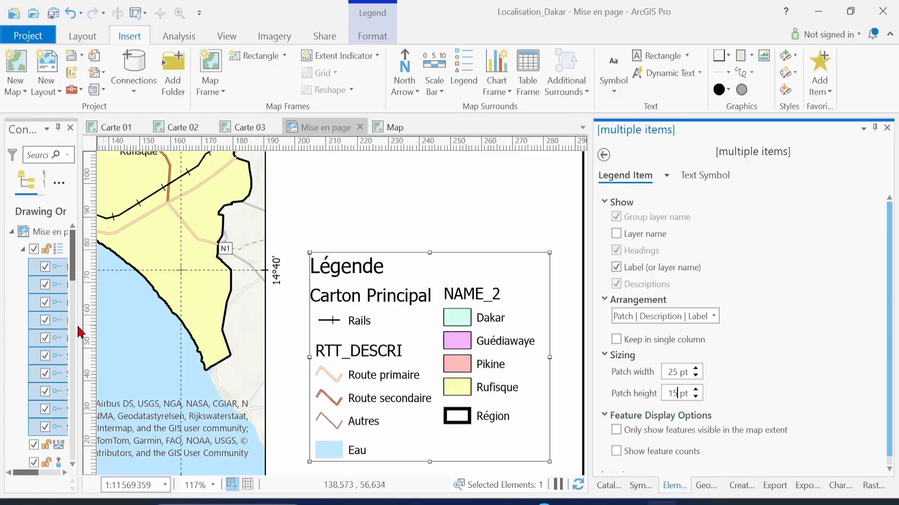
Exclude the SEN_adm0, SEN_adm1, SEN_adm2 and SEN_adm3 layers from the legend
{"action": "left_click_drag", "start_coordinate": [79, 328], "coordinate": [231, 334]}
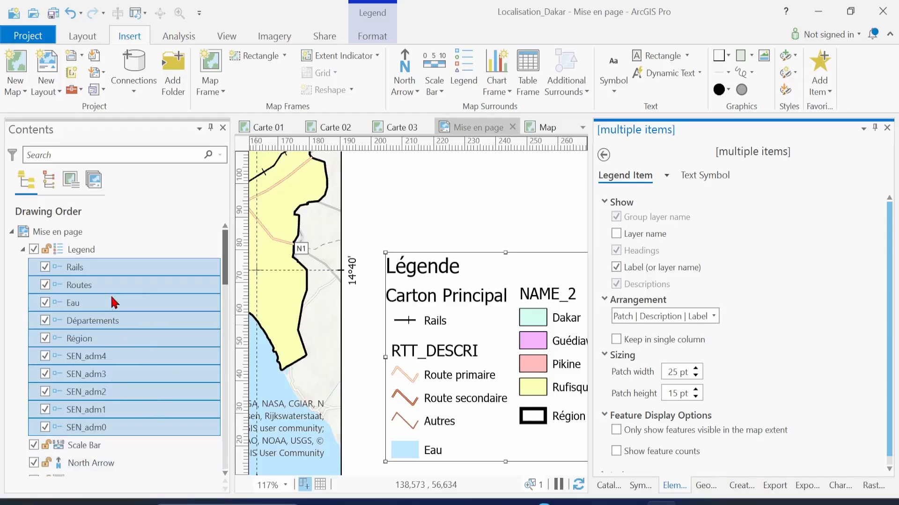
{"action": "left_click", "coordinate": [45, 268]}
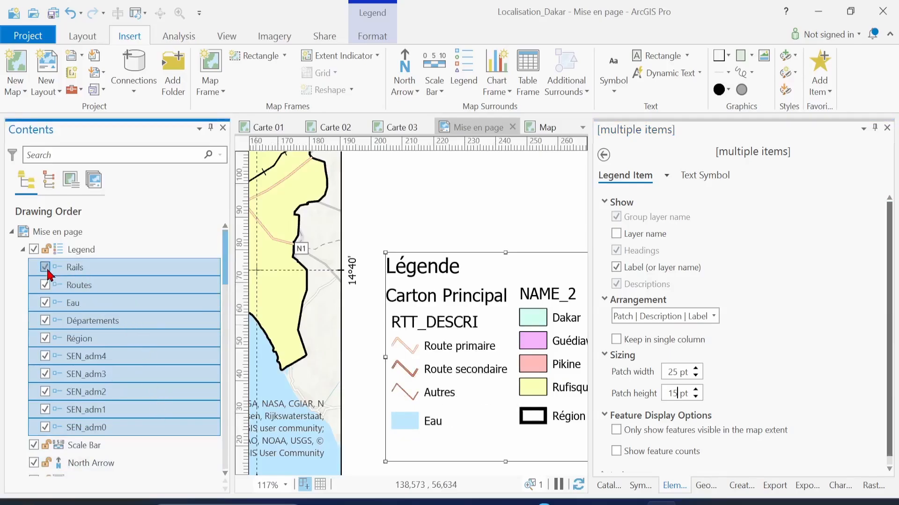
{"action": "left_click", "coordinate": [44, 267]}
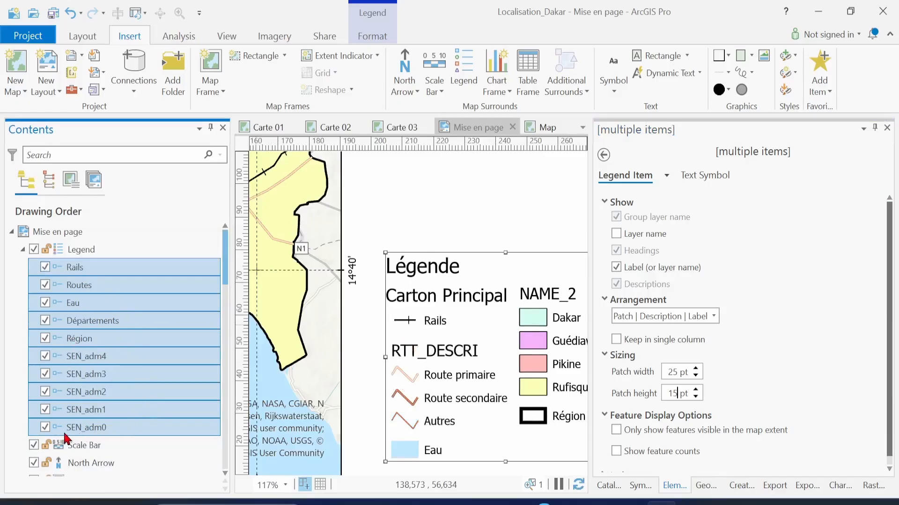
{"action": "left_click", "coordinate": [45, 428]}
{"action": "left_click", "coordinate": [44, 410]}
{"action": "left_click", "coordinate": [45, 392]}
{"action": "left_click", "coordinate": [45, 374]}
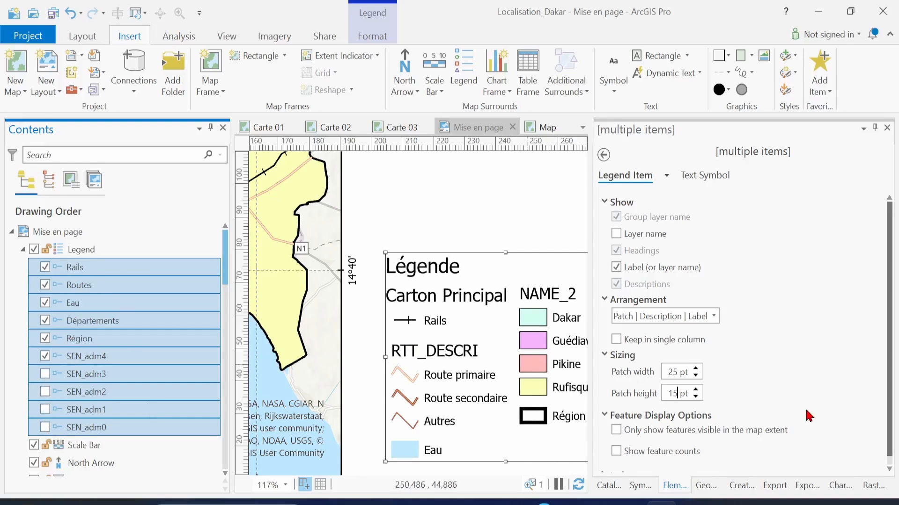
Limit the legend to features visible in the map extent
{"action": "scroll", "coordinate": [828, 427], "scroll_direction": "down", "scroll_amount": 1}
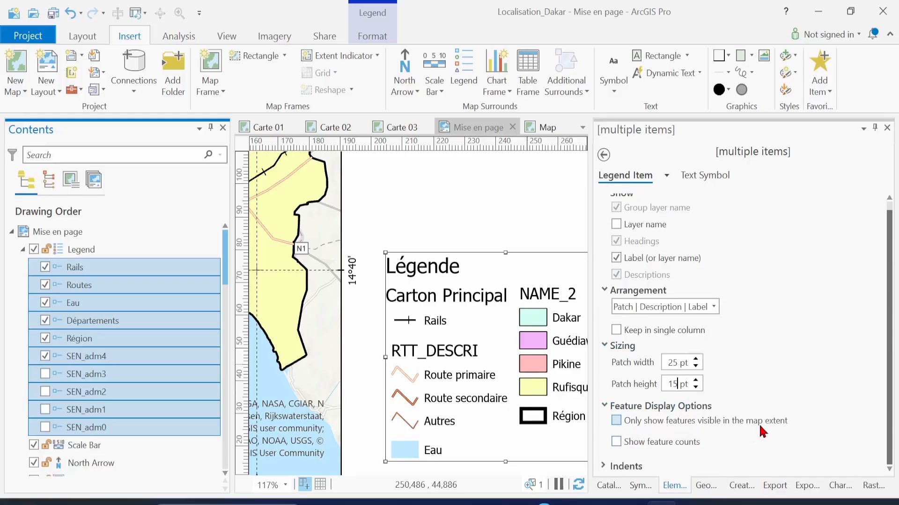
{"action": "left_click", "coordinate": [617, 422]}
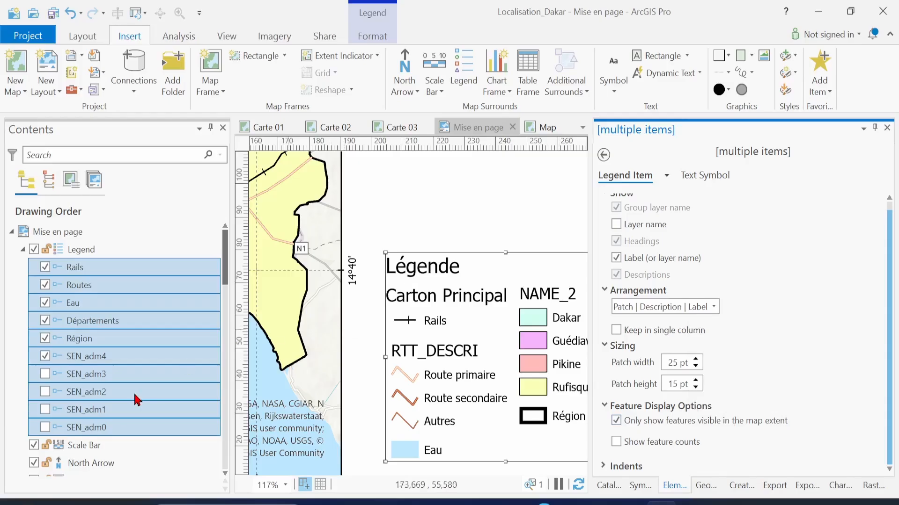
{"action": "scroll", "coordinate": [136, 400], "scroll_direction": "down", "scroll_amount": 5}
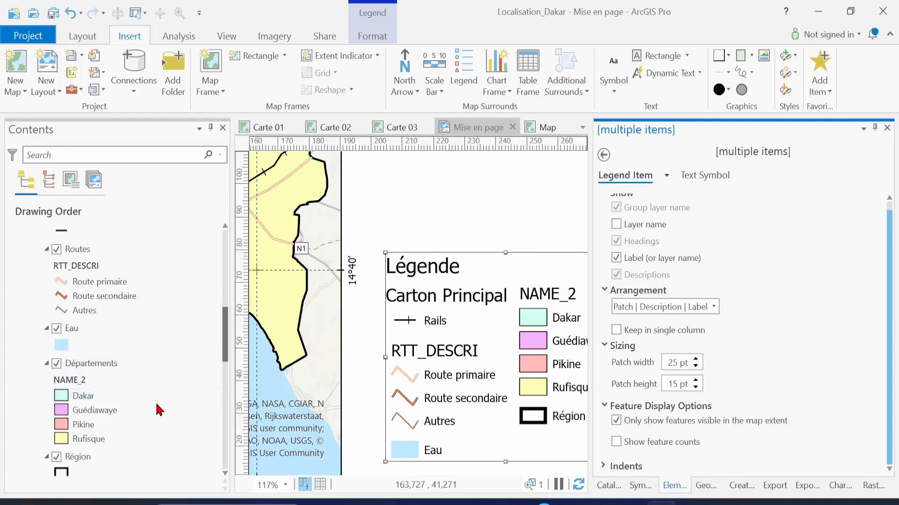
Clear the NAME_2 and RTT_DESCRI headings so they no longer appear in the legend
{"action": "left_click", "coordinate": [84, 383]}
{"action": "left_click", "coordinate": [84, 383]}
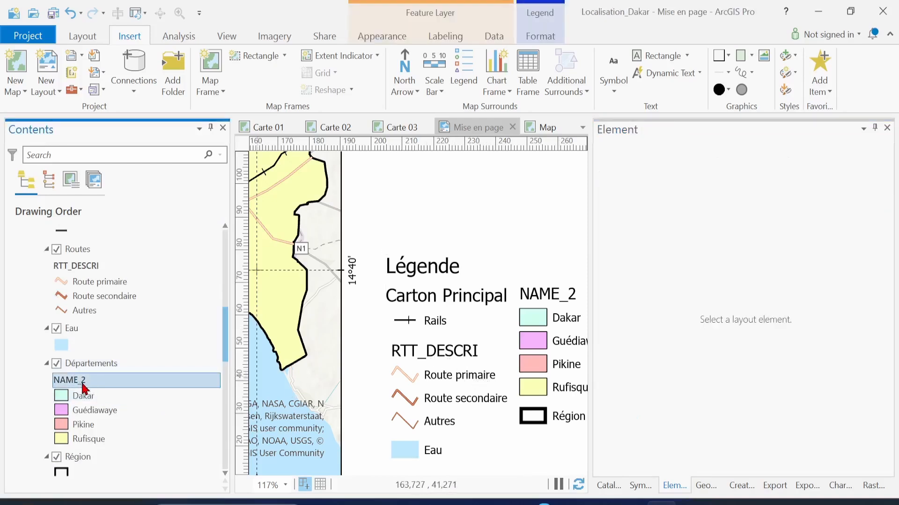
{"action": "key", "text": "BackSpace"}
{"action": "key", "text": "Return"}
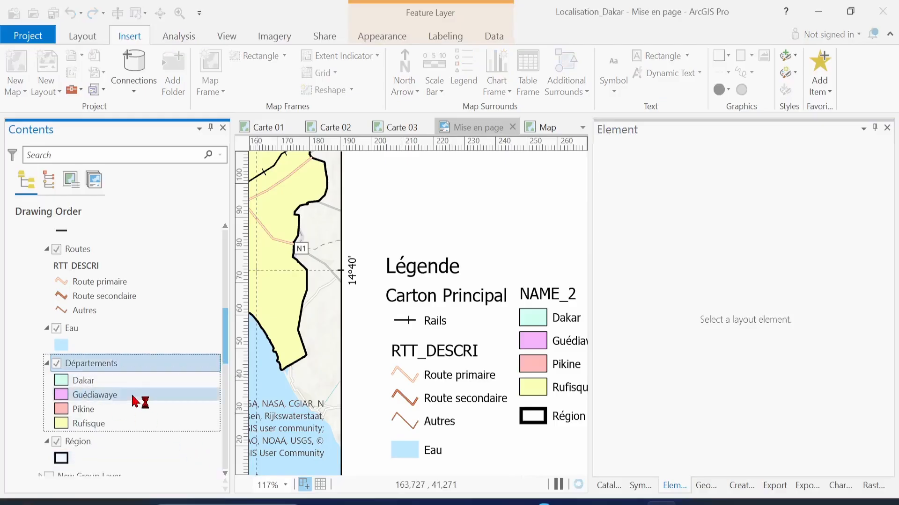
{"action": "left_click", "coordinate": [98, 270]}
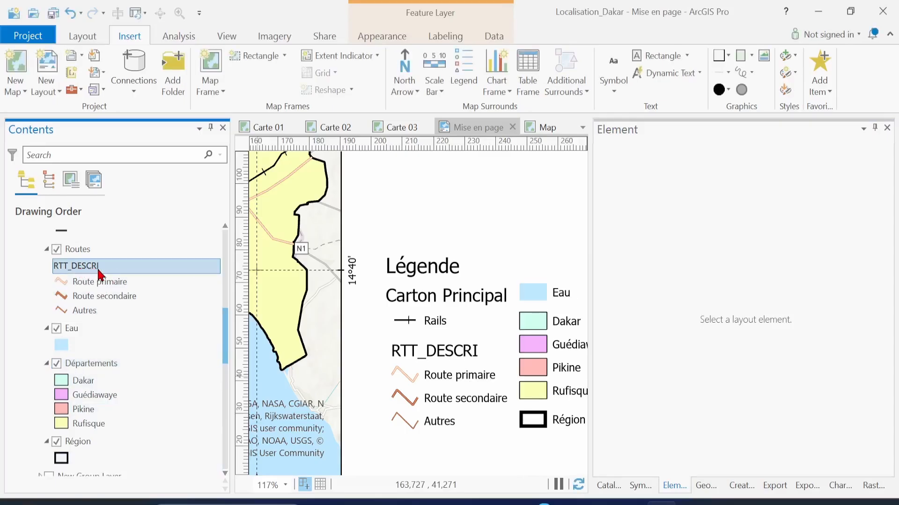
{"action": "left_click", "coordinate": [98, 270]}
{"action": "key", "text": "BackSpace"}
{"action": "key", "text": "Return"}
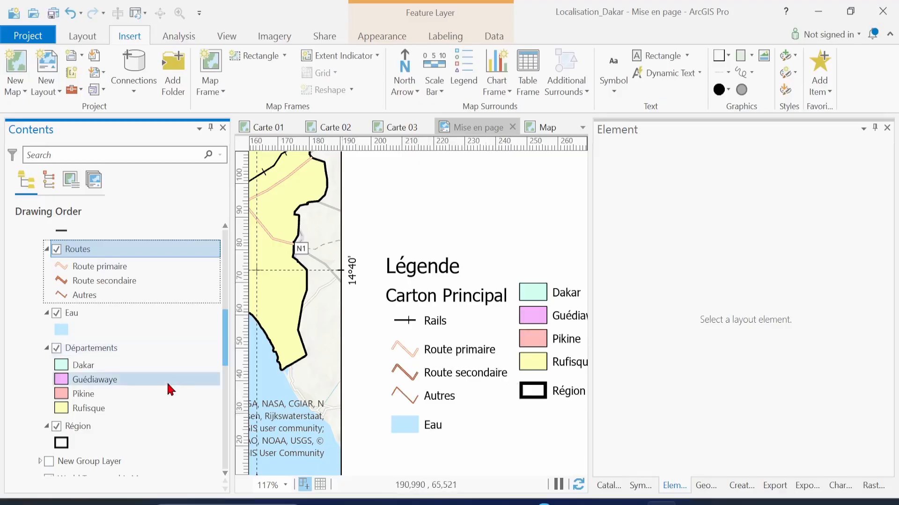
Toggle the Carton Principal group off and on, then delete its name
{"action": "scroll", "coordinate": [170, 389], "scroll_direction": "up", "scroll_amount": 6}
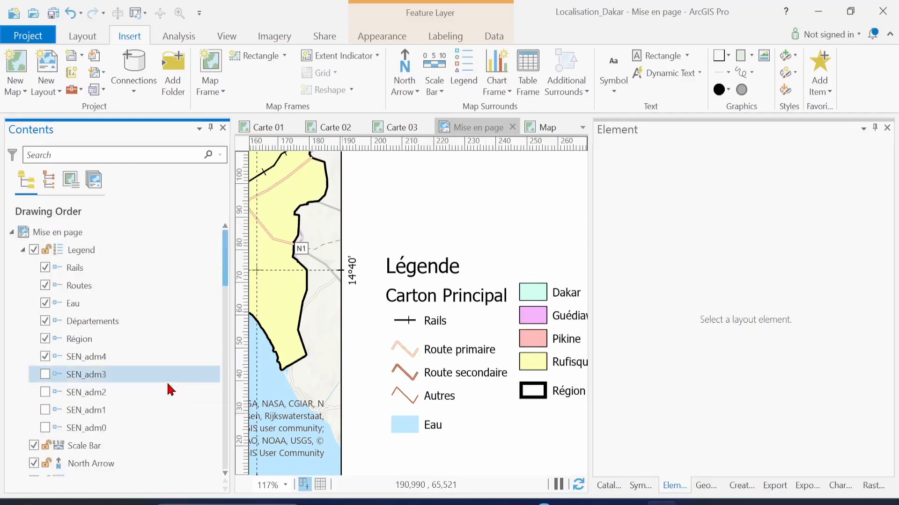
{"action": "scroll", "coordinate": [170, 390], "scroll_direction": "down", "scroll_amount": 3}
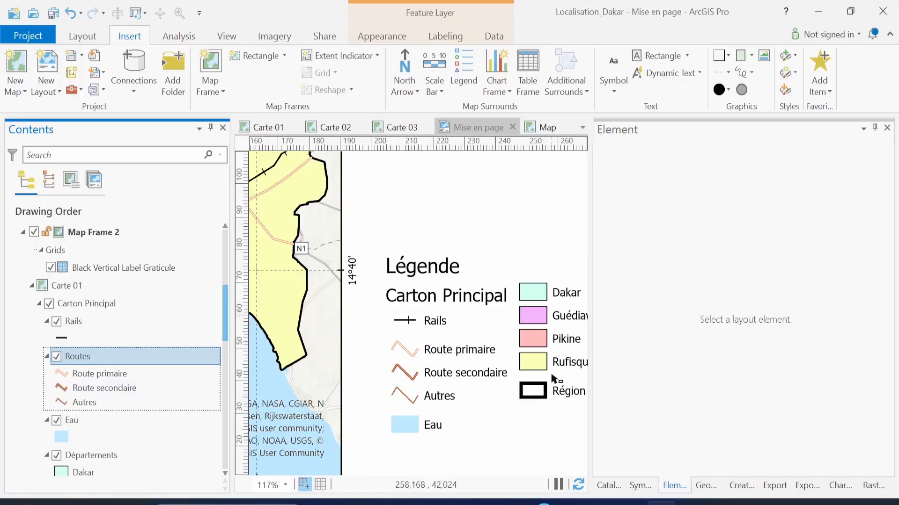
{"action": "left_click", "coordinate": [49, 304]}
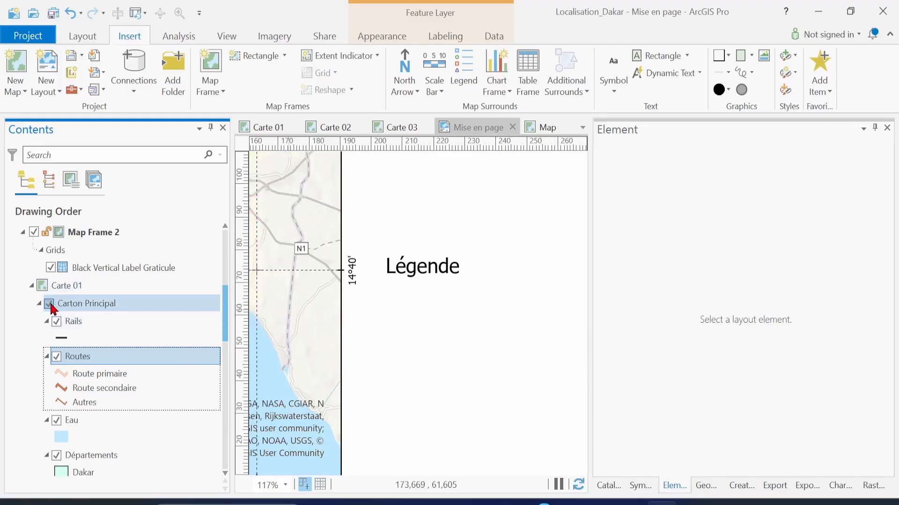
{"action": "left_click", "coordinate": [49, 303]}
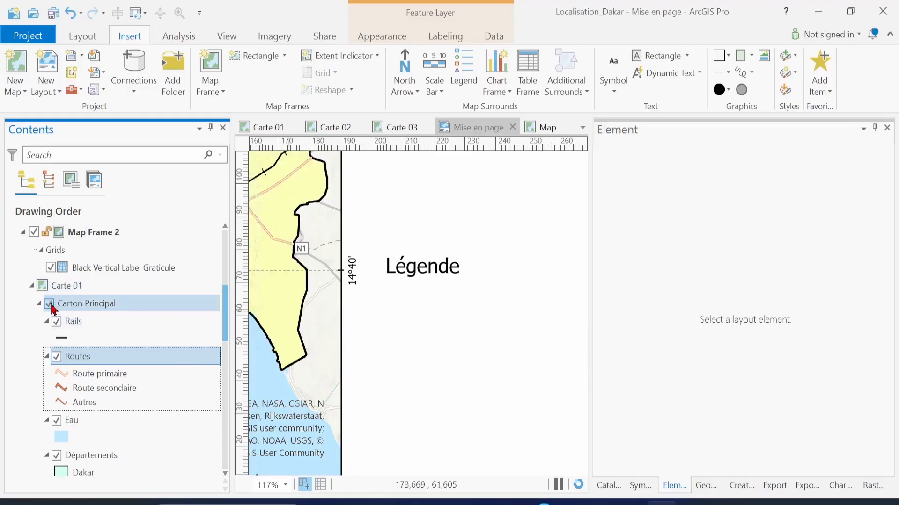
{"action": "left_click", "coordinate": [114, 306]}
{"action": "left_click", "coordinate": [117, 308]}
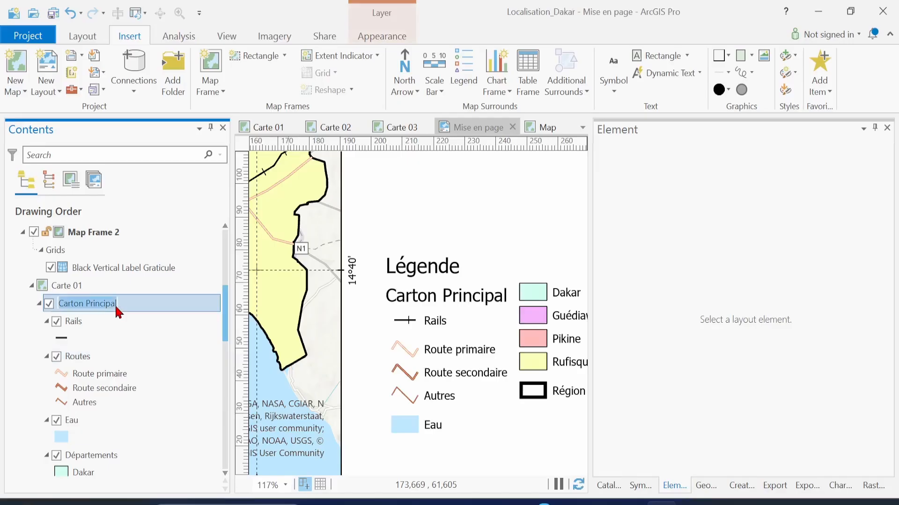
{"action": "key", "text": "BackSpace"}
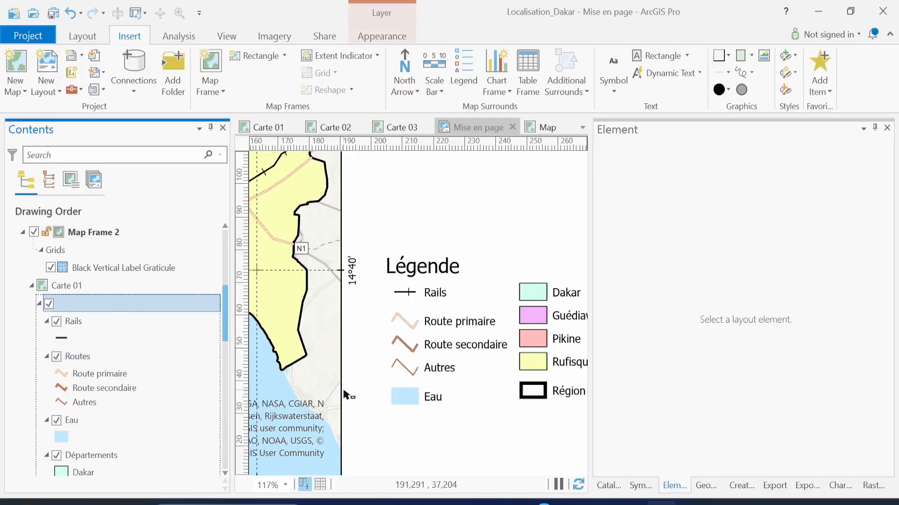
Move the legend right of the map frame and narrow it into a single column
{"action": "left_click", "coordinate": [488, 371]}
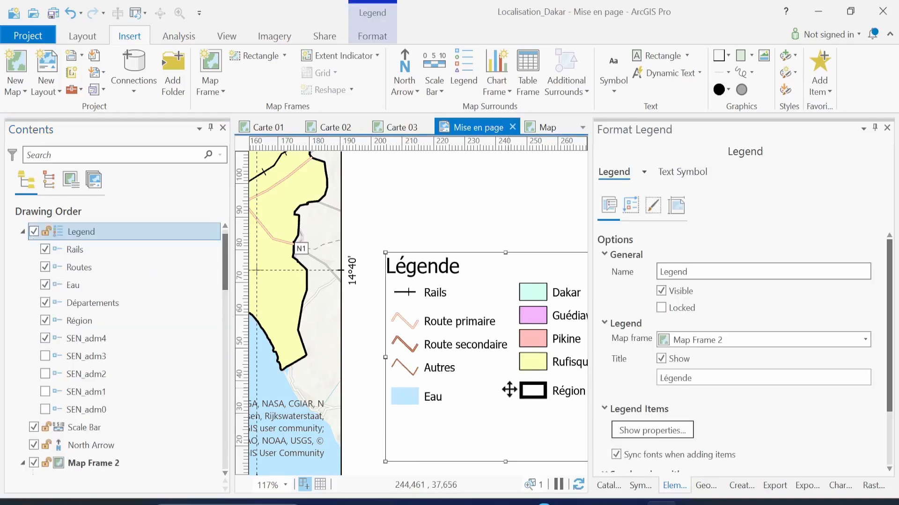
{"action": "left_click_drag", "start_coordinate": [508, 390], "coordinate": [472, 386]}
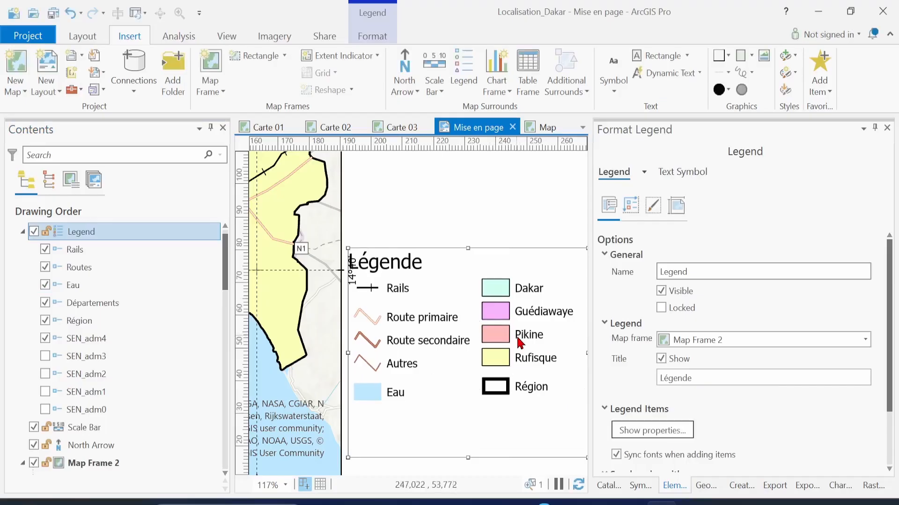
{"action": "left_click_drag", "start_coordinate": [504, 350], "coordinate": [519, 358]}
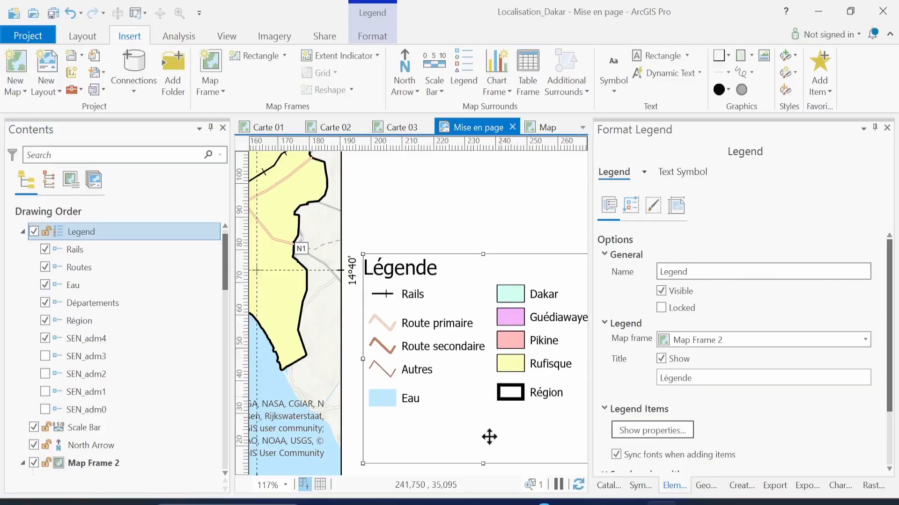
{"action": "mouse_move", "coordinate": [483, 464]}
{"action": "left_mouse_down"}
{"action": "mouse_move", "coordinate": [484, 426]}
{"action": "mouse_move", "coordinate": [483, 466]}
{"action": "mouse_move", "coordinate": [483, 453]}
{"action": "left_mouse_up"}
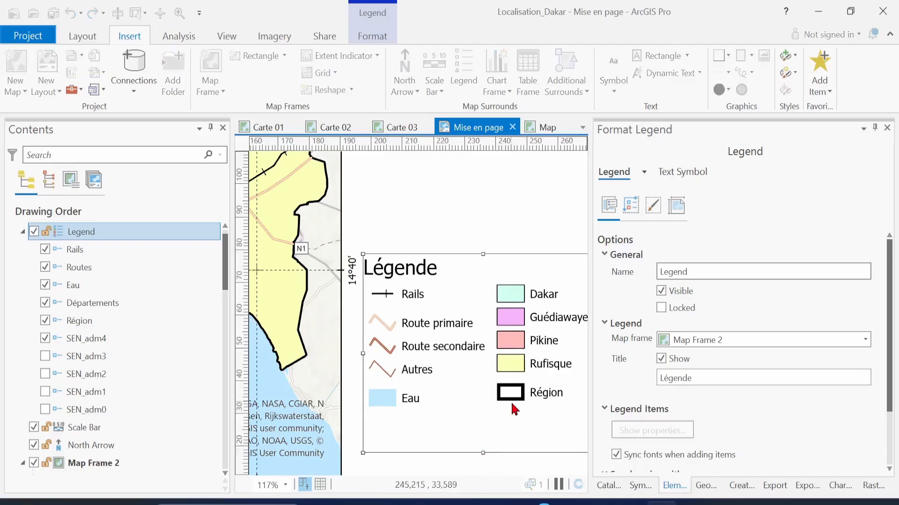
{"action": "left_click_drag", "start_coordinate": [512, 402], "coordinate": [470, 404]}
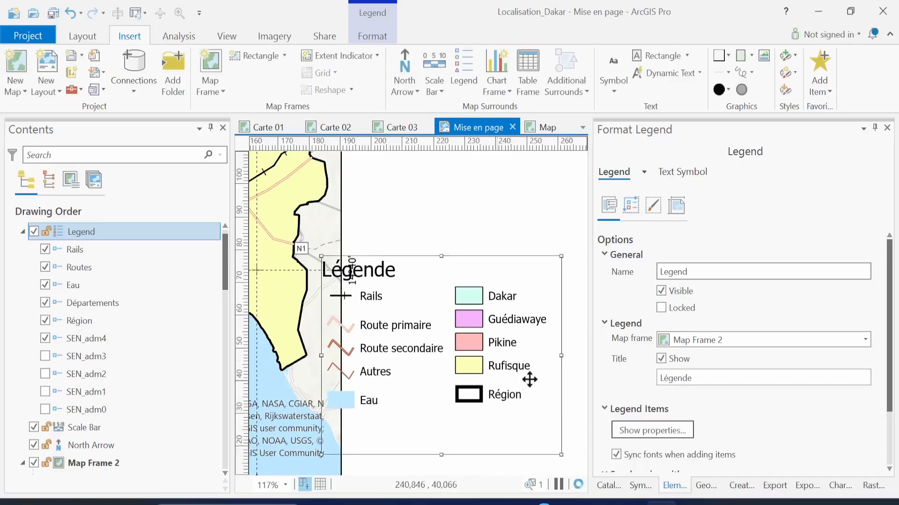
{"action": "left_click_drag", "start_coordinate": [560, 357], "coordinate": [528, 351]}
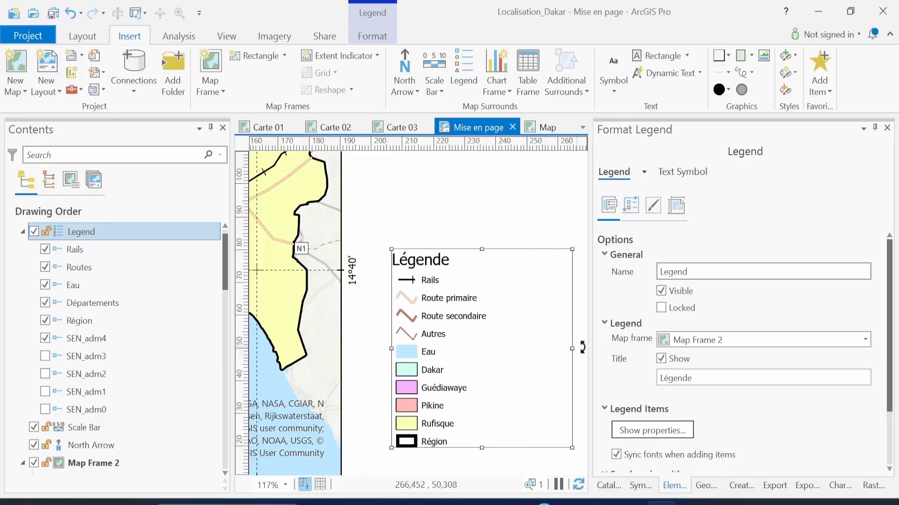
{"action": "left_click_drag", "start_coordinate": [571, 351], "coordinate": [572, 351]}
{"action": "left_click_drag", "start_coordinate": [572, 351], "coordinate": [504, 337]}
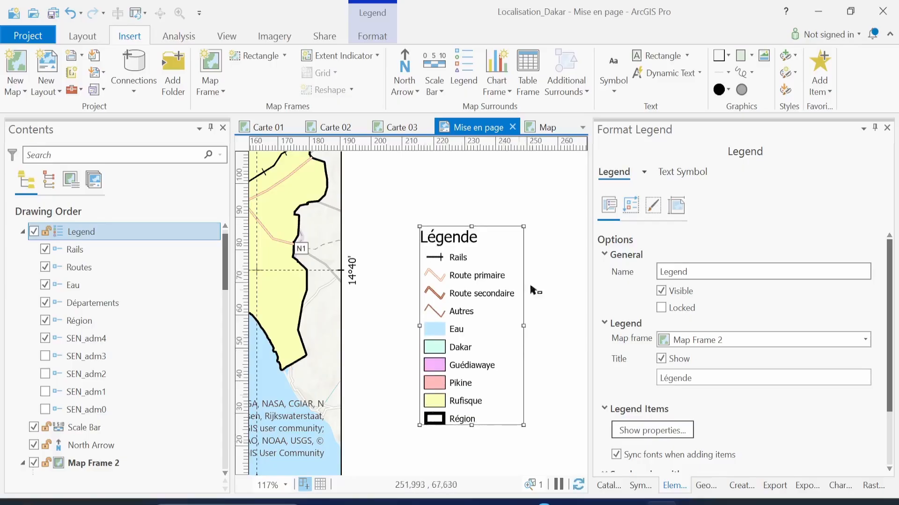
Review the legend's Arrangement settings with Spacing expanded, showing 5 pt gaps throughout
{"action": "scroll", "coordinate": [768, 430], "scroll_direction": "down", "scroll_amount": 3}
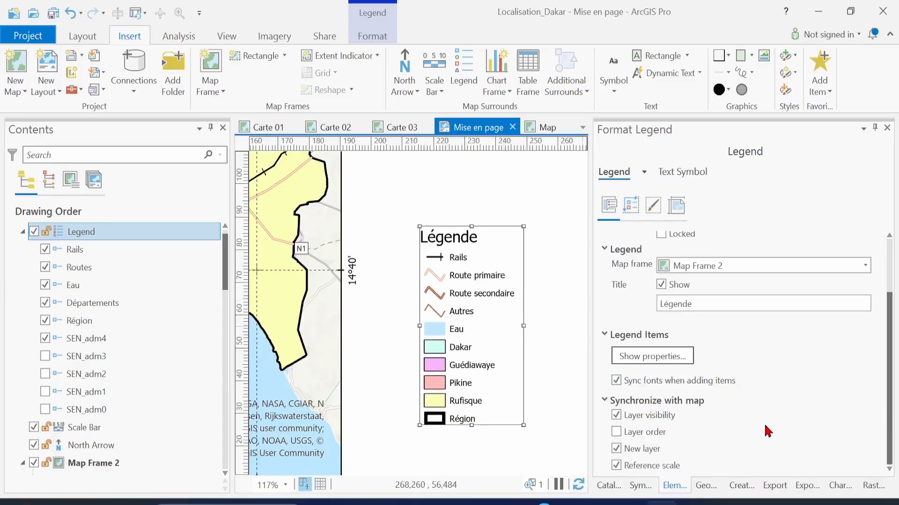
{"action": "scroll", "coordinate": [767, 431], "scroll_direction": "up", "scroll_amount": 2}
{"action": "scroll", "coordinate": [767, 430], "scroll_direction": "down", "scroll_amount": 2}
{"action": "scroll", "coordinate": [768, 431], "scroll_direction": "up", "scroll_amount": 3}
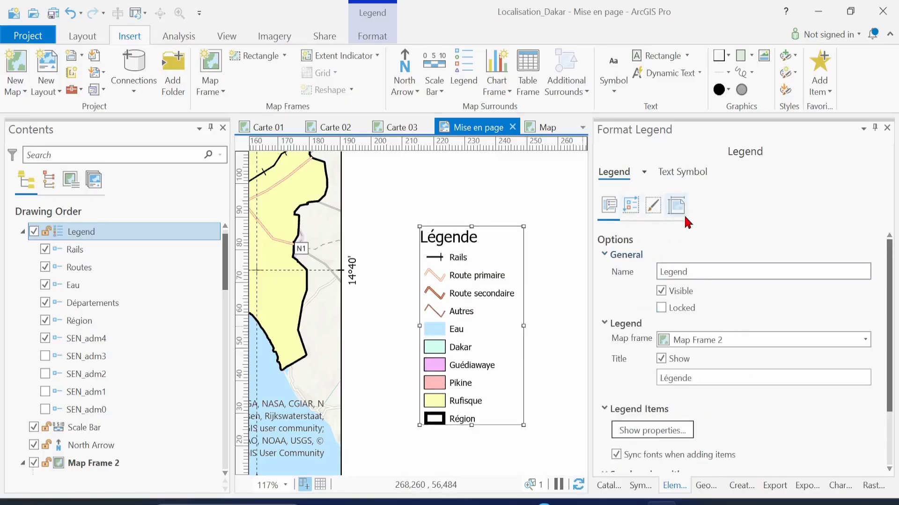
{"action": "left_click", "coordinate": [630, 206]}
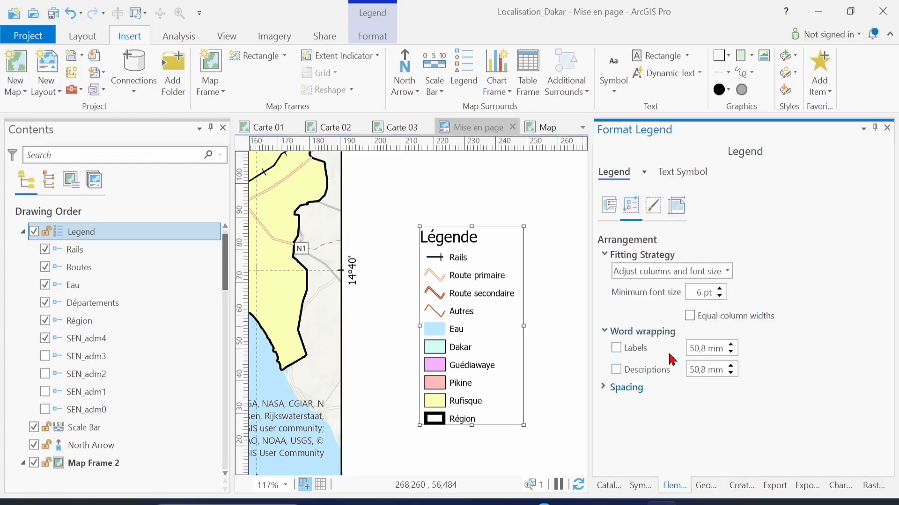
{"action": "left_click", "coordinate": [604, 389]}
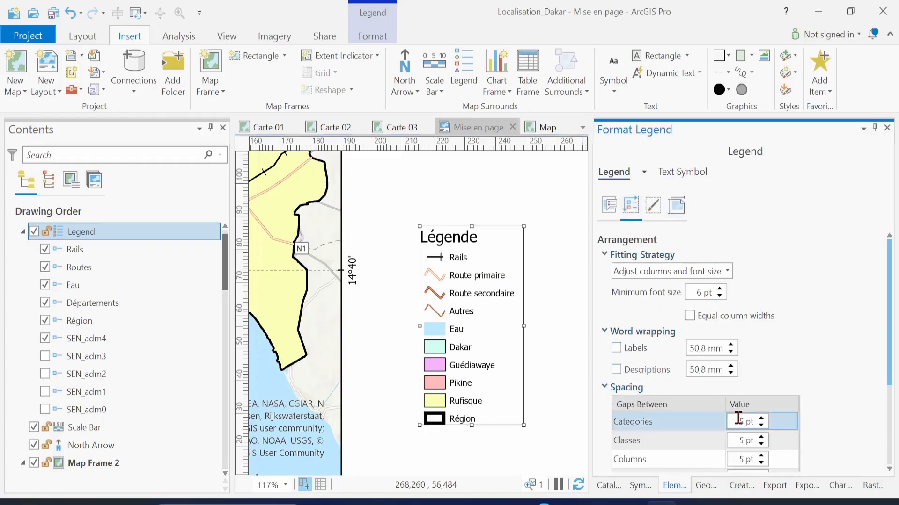
{"action": "scroll", "coordinate": [846, 418], "scroll_direction": "down", "scroll_amount": 3}
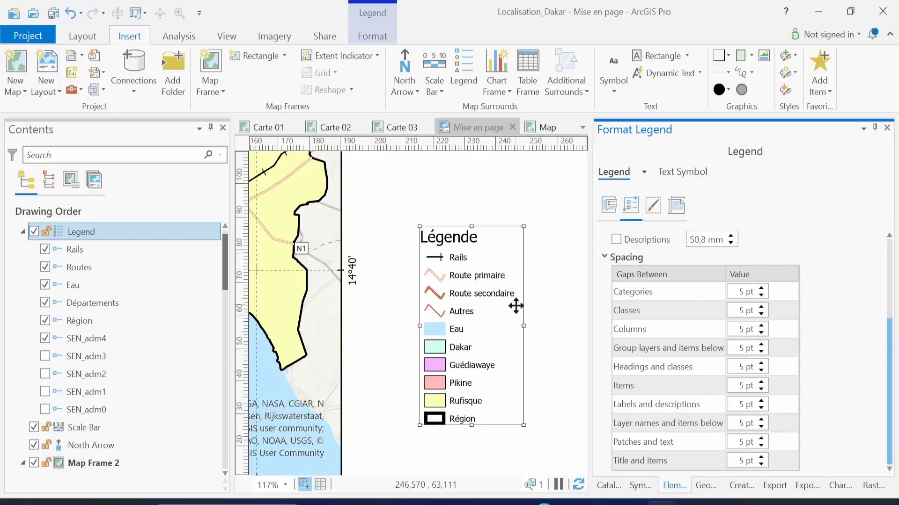
{"action": "scroll", "coordinate": [872, 356], "scroll_direction": "up", "scroll_amount": 3}
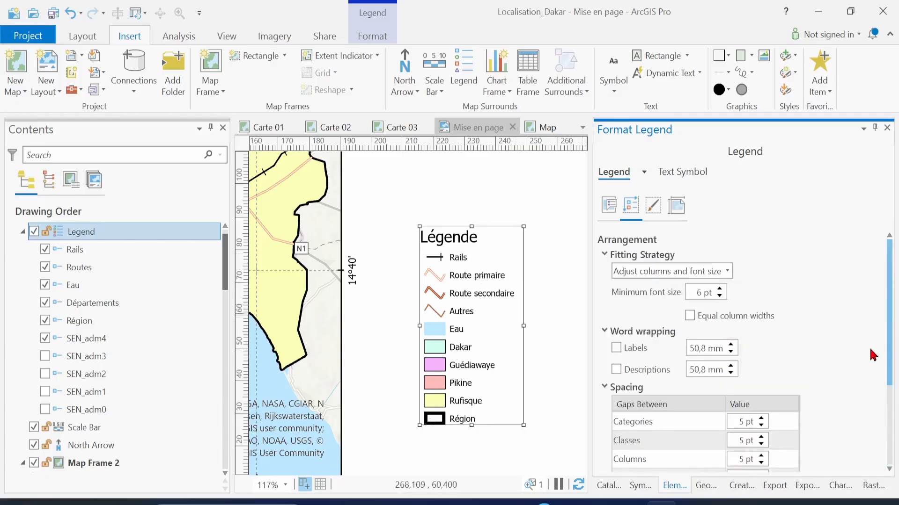
Give the legend a black border with 1 mm X and Y gaps
{"action": "left_click", "coordinate": [660, 207]}
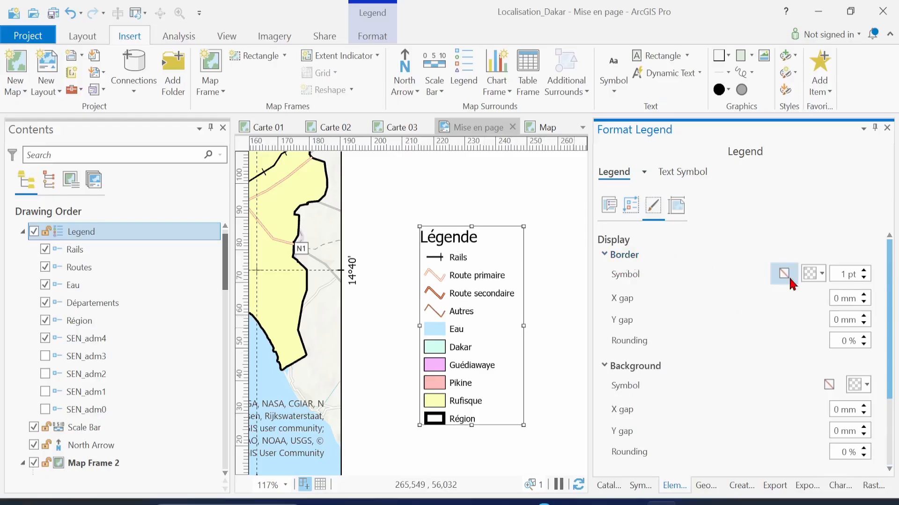
{"action": "left_click", "coordinate": [822, 276]}
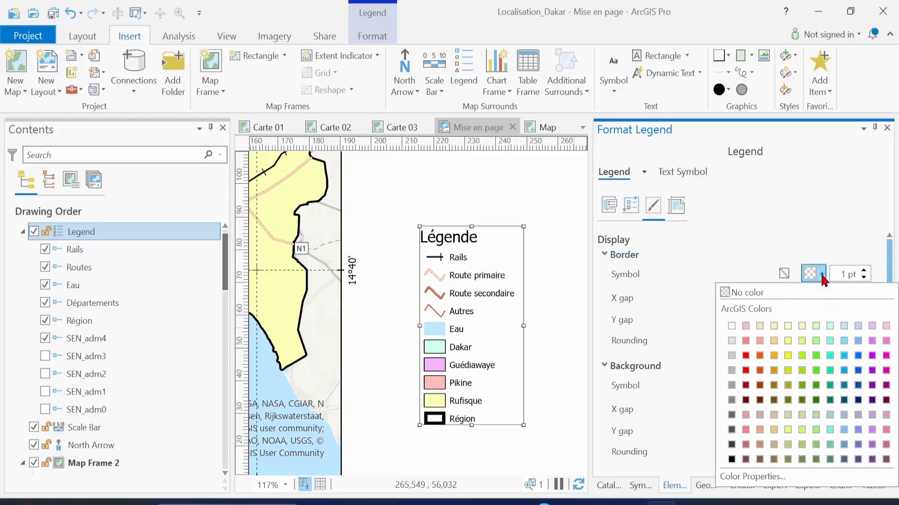
{"action": "left_click", "coordinate": [731, 460]}
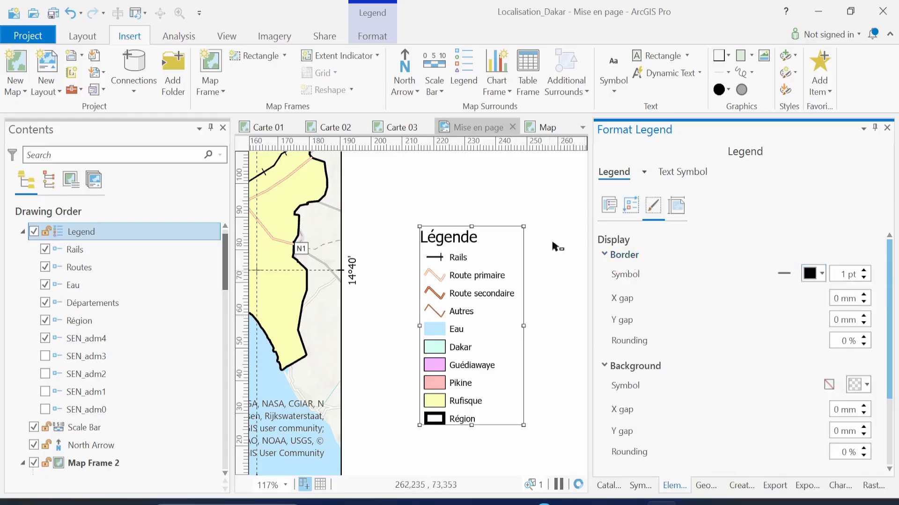
{"action": "left_click", "coordinate": [556, 415]}
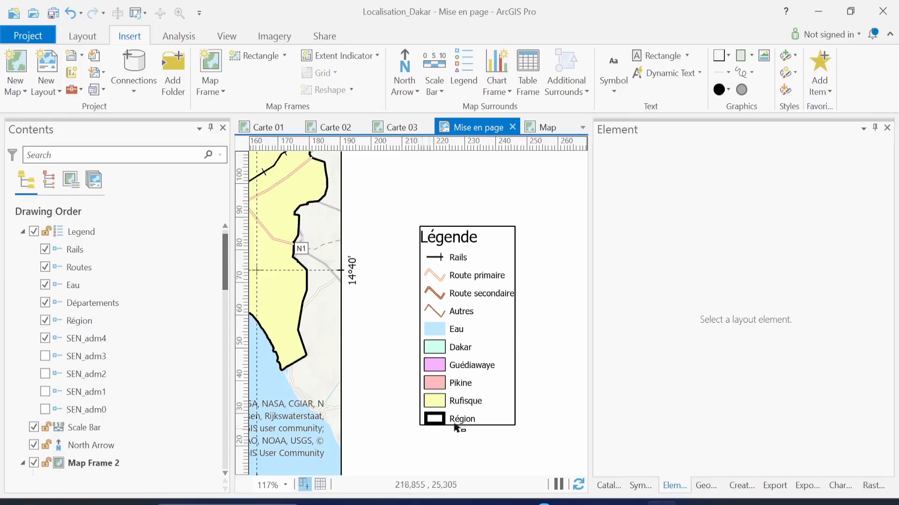
{"action": "left_click", "coordinate": [463, 317]}
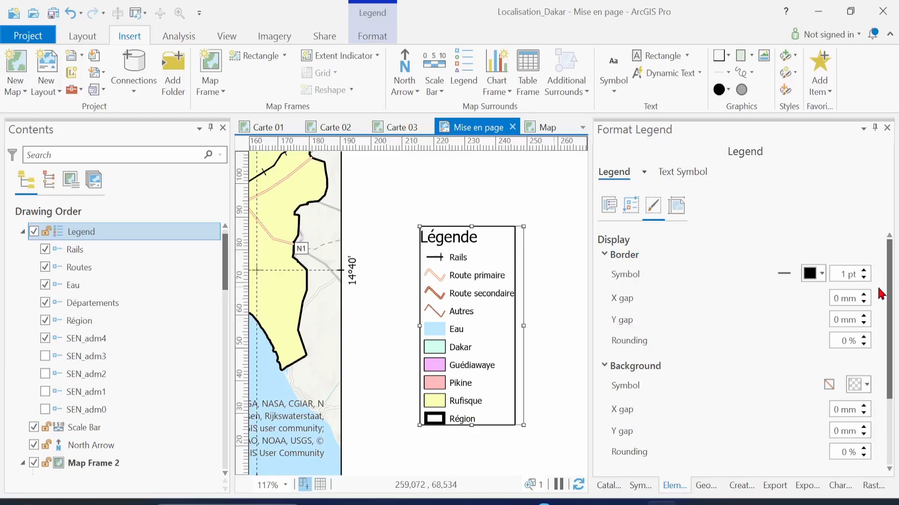
{"action": "left_click", "coordinate": [864, 296]}
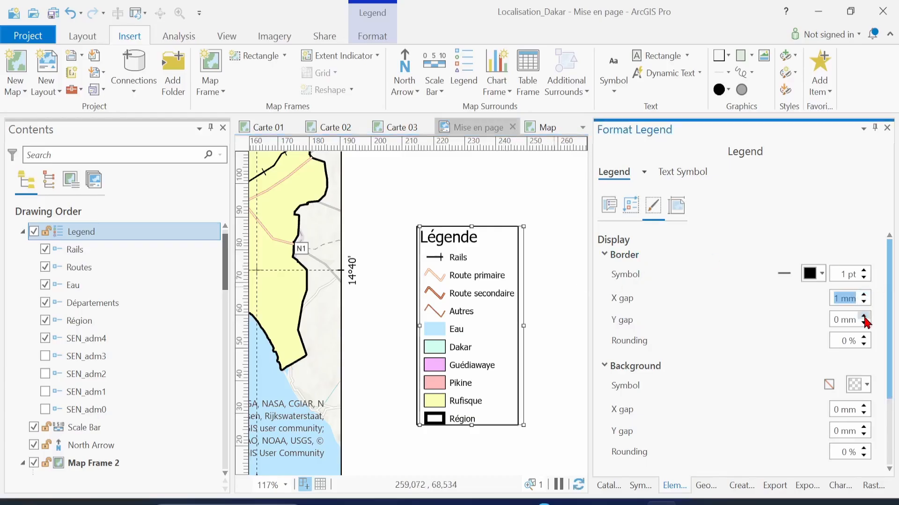
{"action": "left_click", "coordinate": [863, 317]}
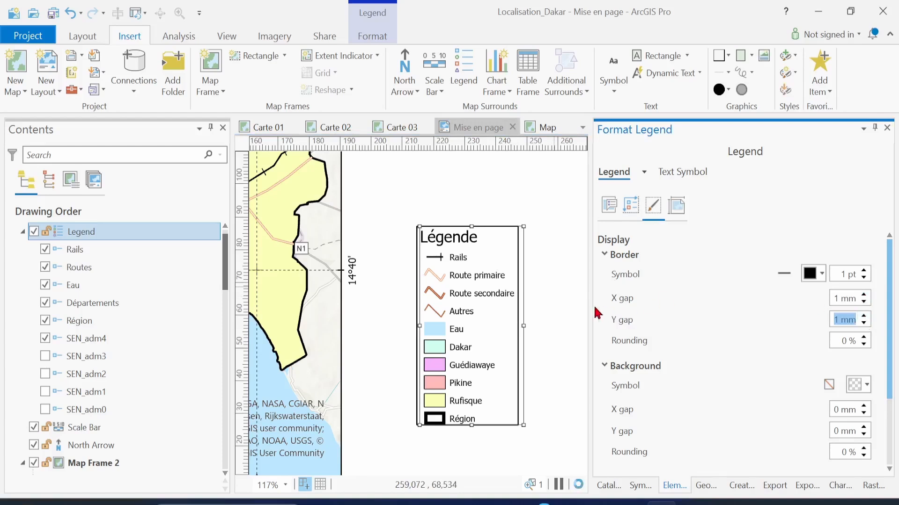
{"action": "left_click", "coordinate": [564, 302]}
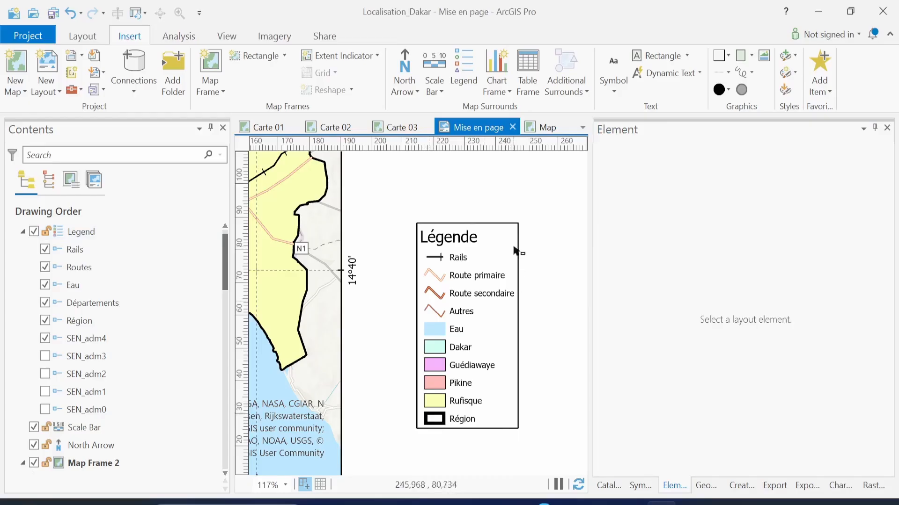
Set the legend's background symbol colour to a pale beige swatch
{"action": "left_click", "coordinate": [466, 313]}
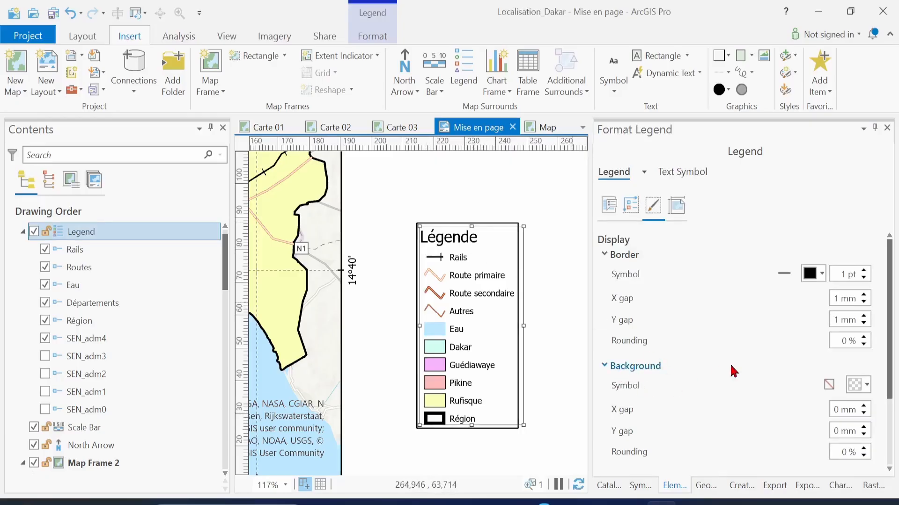
{"action": "left_click", "coordinate": [866, 384]}
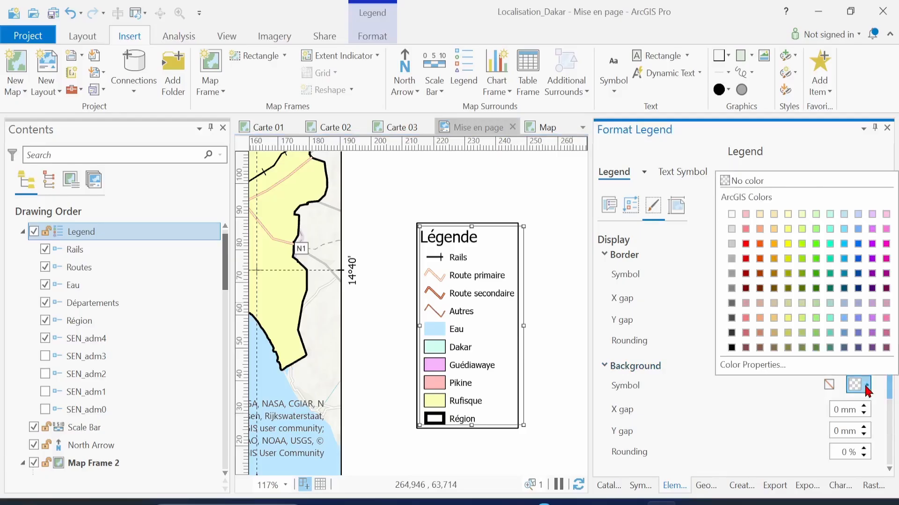
{"action": "left_click", "coordinate": [774, 215]}
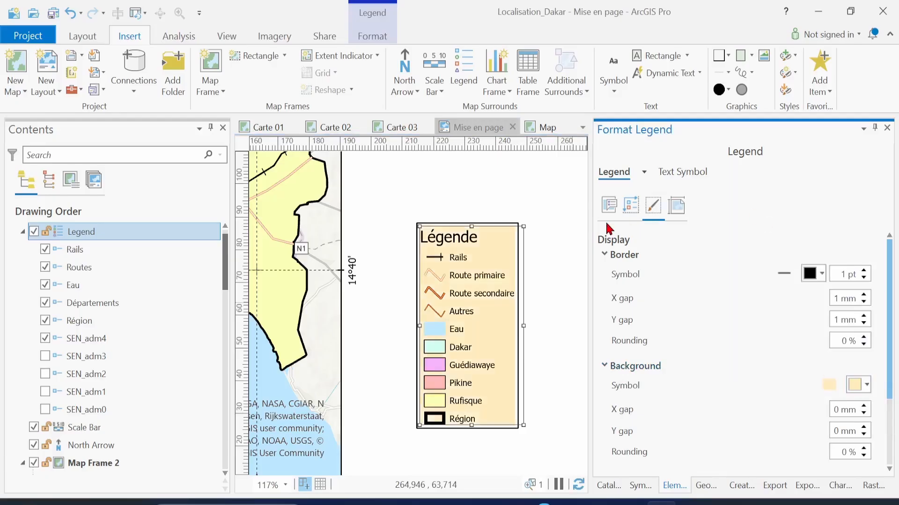
{"action": "left_click", "coordinate": [557, 321]}
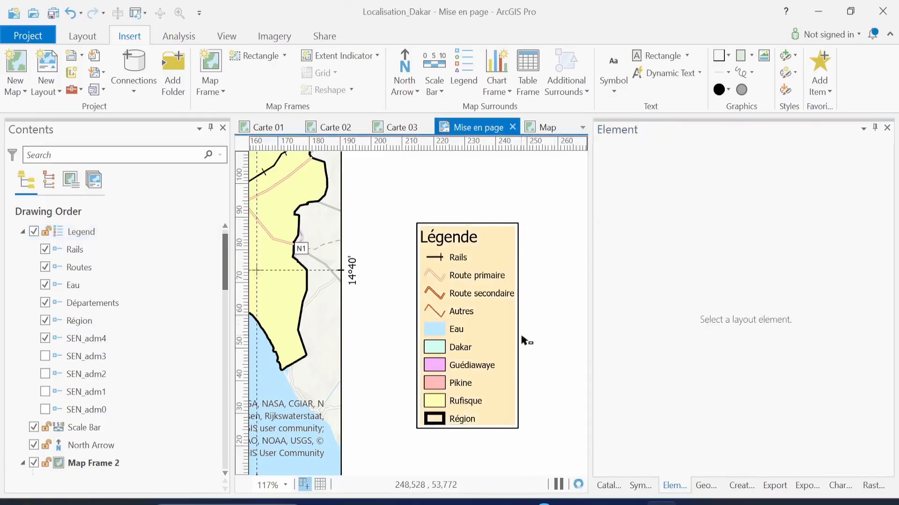
{"action": "left_click", "coordinate": [499, 360]}
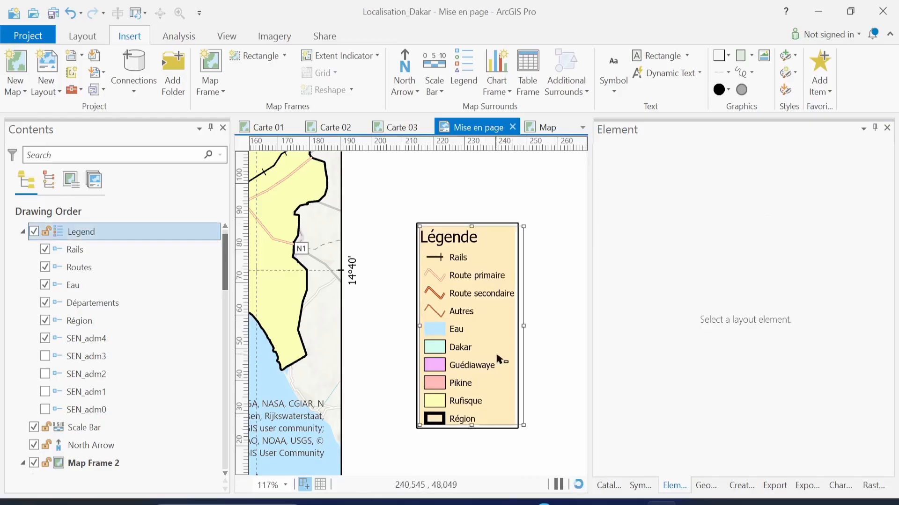
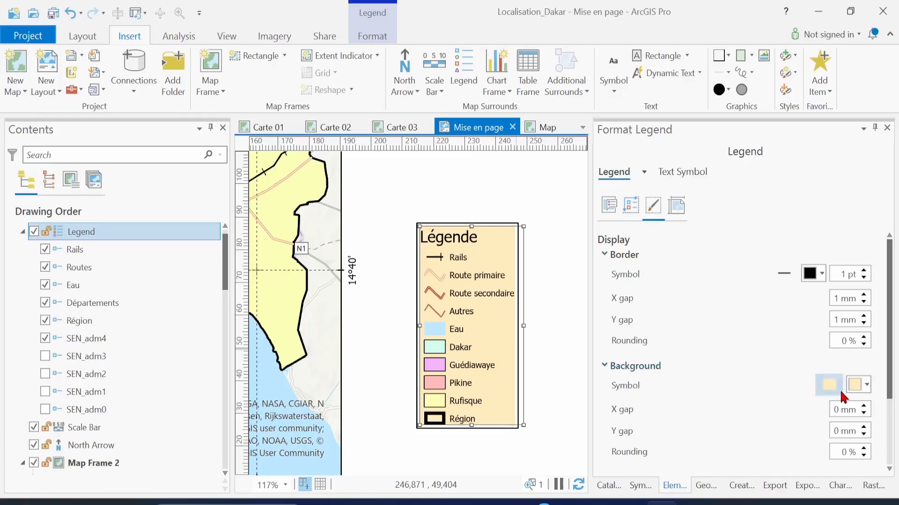
Raise the legend background's X gap and Y gap to 1 mm each and preview it
{"action": "left_click", "coordinate": [864, 406]}
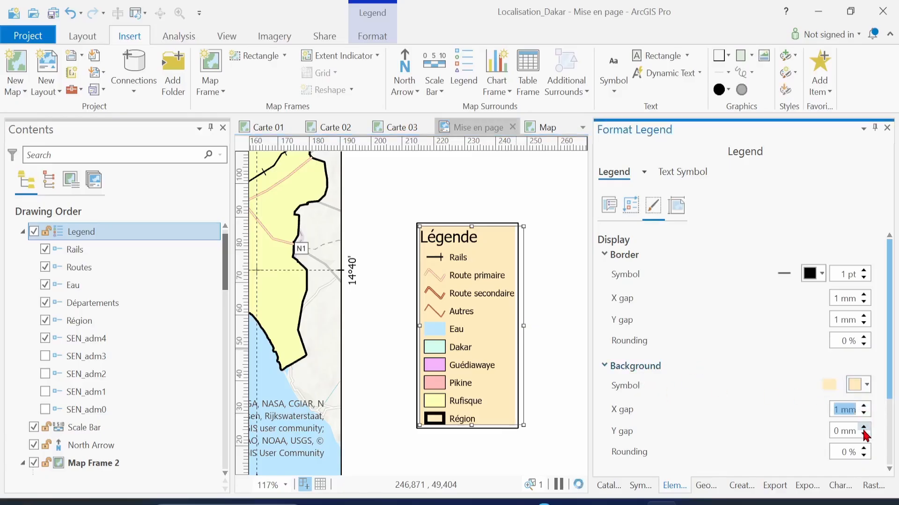
{"action": "left_click", "coordinate": [864, 427]}
{"action": "left_click", "coordinate": [564, 346]}
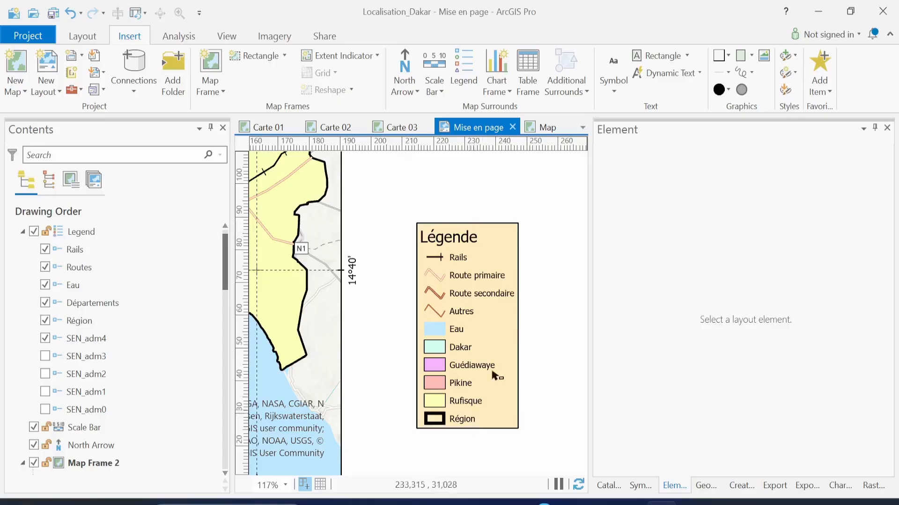
{"action": "left_click", "coordinate": [497, 341]}
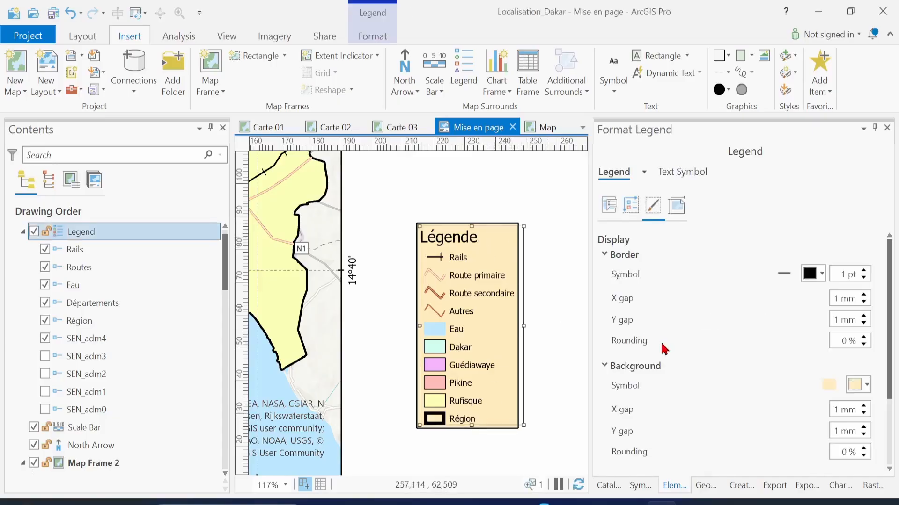
{"action": "scroll", "coordinate": [702, 384], "scroll_direction": "down", "scroll_amount": 5}
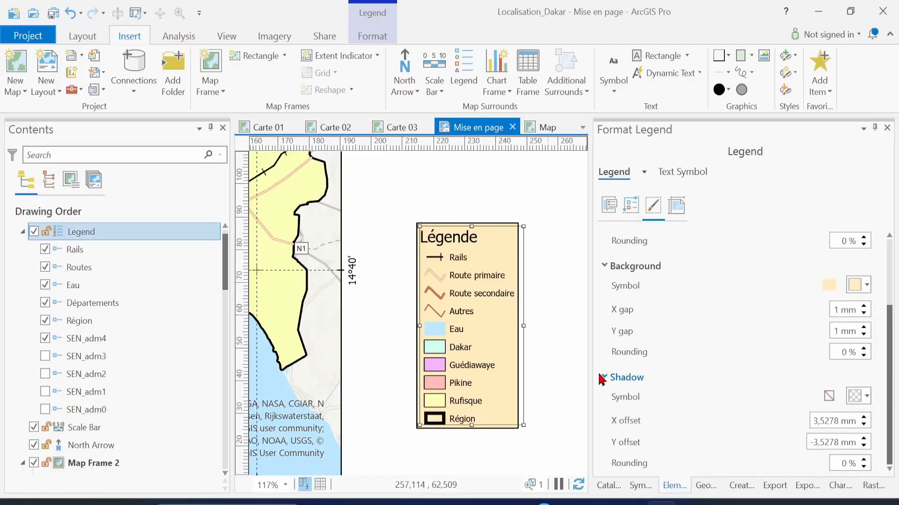
Give the legend a grey drop shadow
{"action": "left_click", "coordinate": [861, 397]}
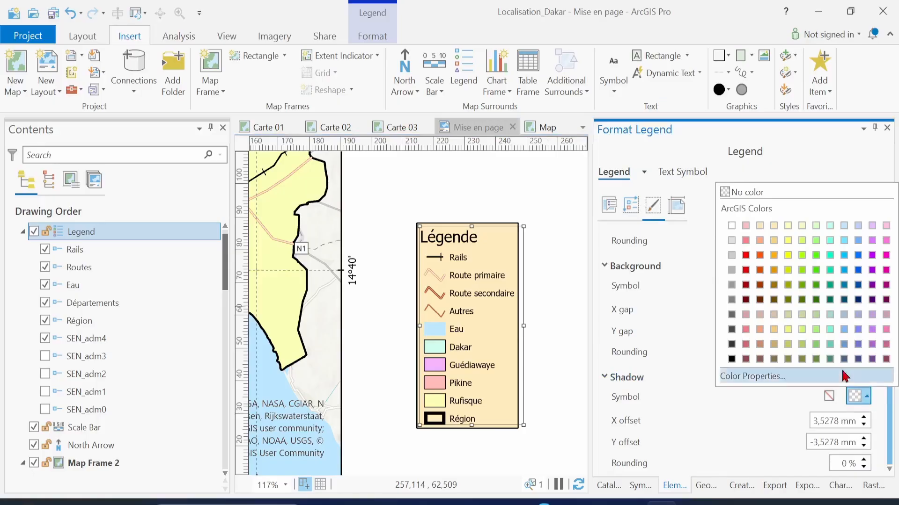
{"action": "left_click", "coordinate": [731, 271]}
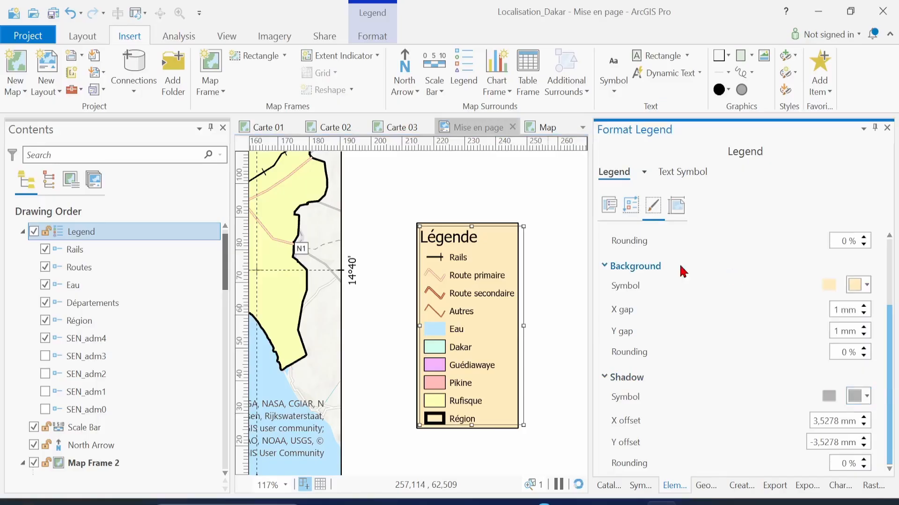
{"action": "left_click", "coordinate": [560, 254]}
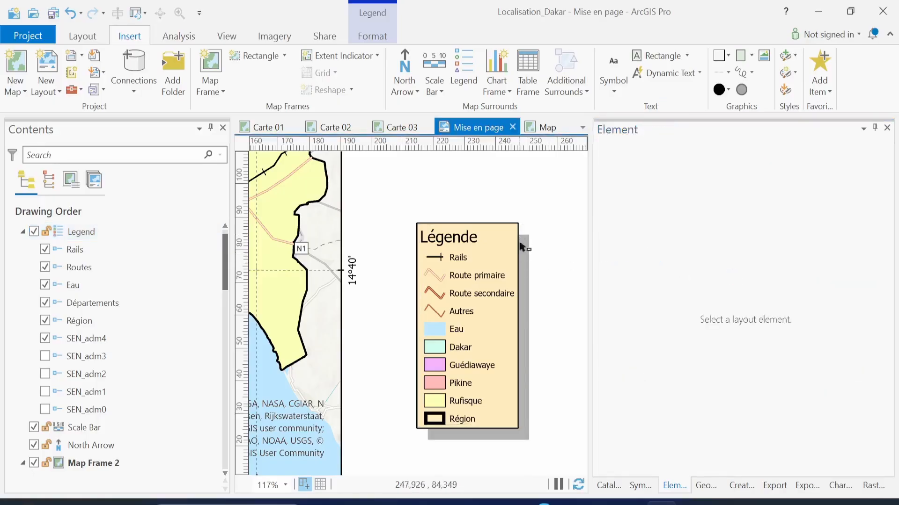
{"action": "left_click", "coordinate": [528, 411]}
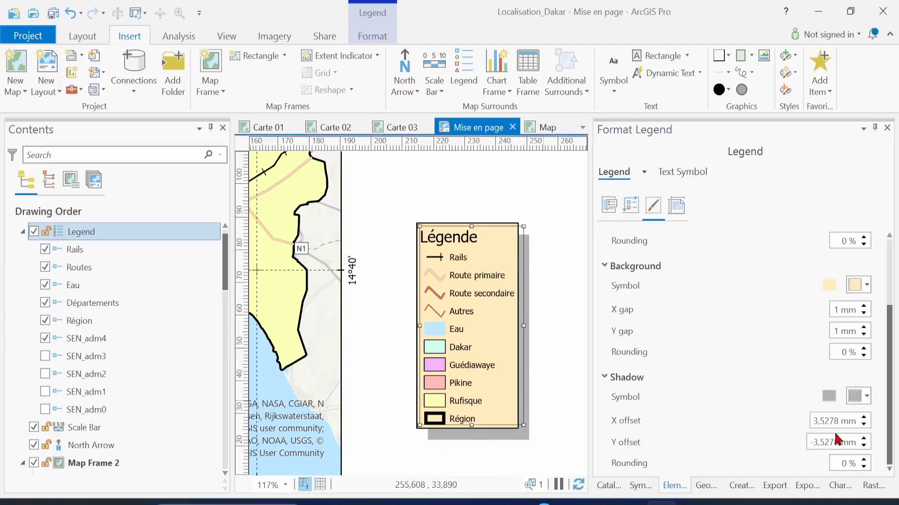
Offset the legend shadow 2 mm horizontally and -3 mm vertically
{"action": "left_click", "coordinate": [864, 425]}
{"action": "left_click", "coordinate": [864, 426]}
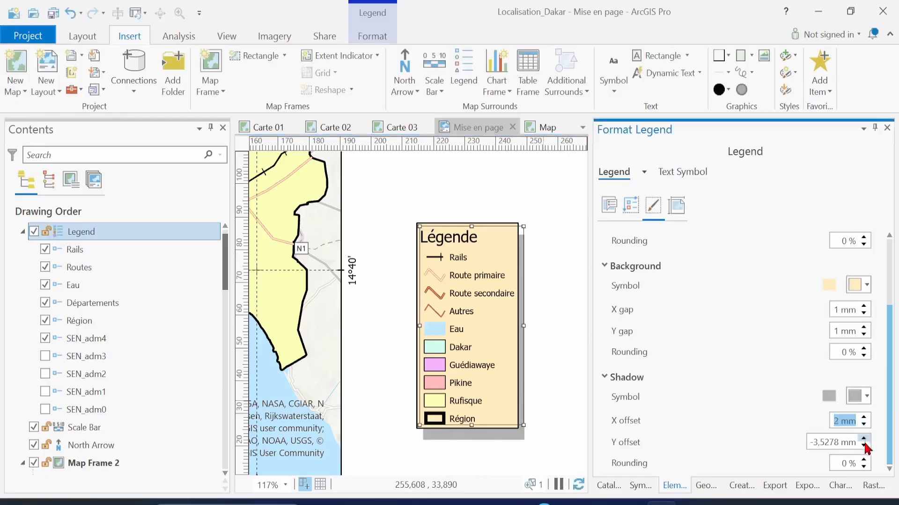
{"action": "left_click", "coordinate": [864, 446]}
{"action": "left_click", "coordinate": [864, 446]}
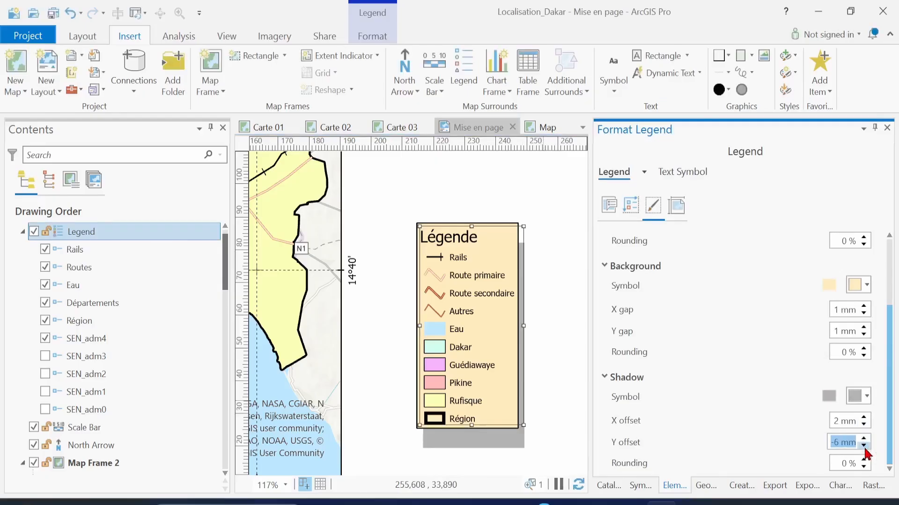
{"action": "left_click", "coordinate": [864, 440]}
{"action": "left_click", "coordinate": [864, 440]}
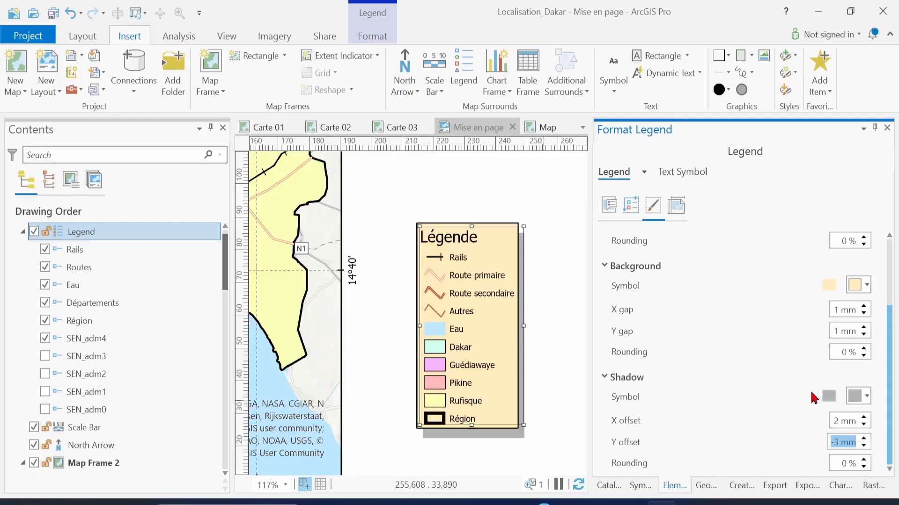
{"action": "scroll", "coordinate": [813, 396], "scroll_direction": "up", "scroll_amount": 3}
{"action": "left_click", "coordinate": [871, 392]}
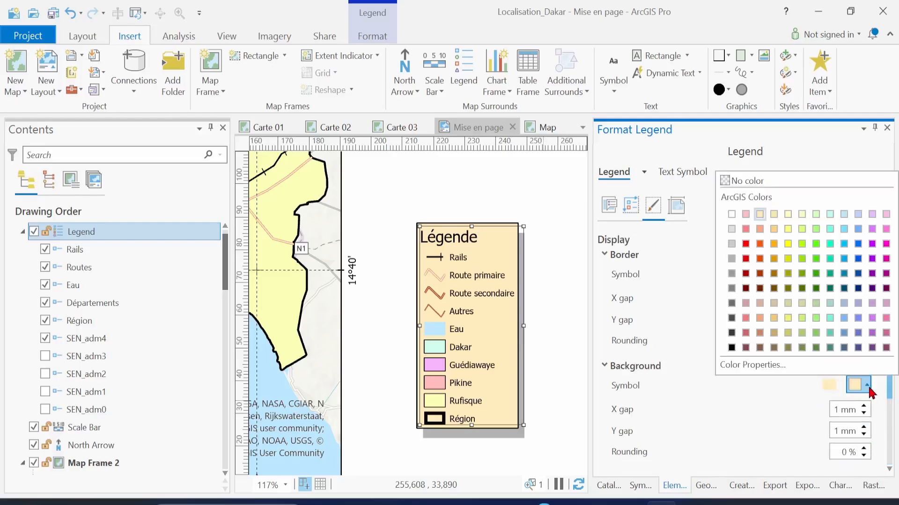
Set both the legend's background symbol and shadow symbol to No color
{"action": "left_click", "coordinate": [733, 185]}
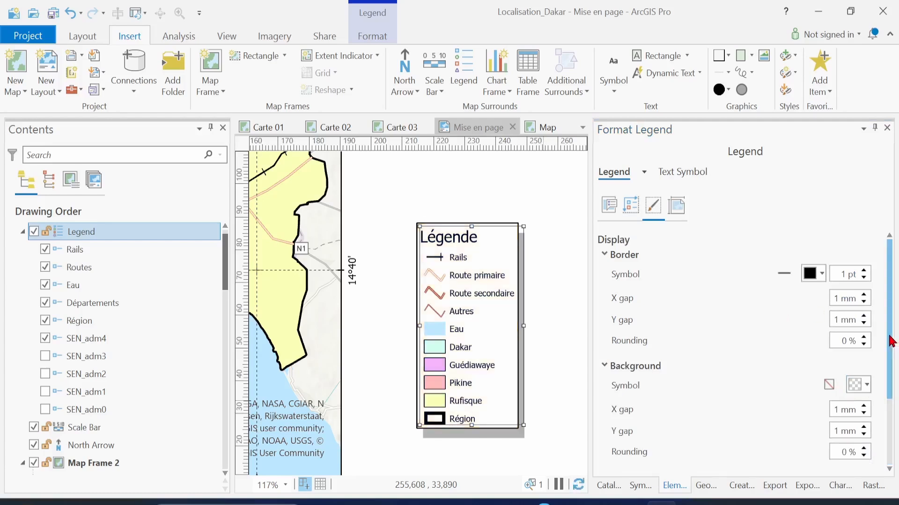
{"action": "left_click_drag", "start_coordinate": [892, 341], "coordinate": [892, 405]}
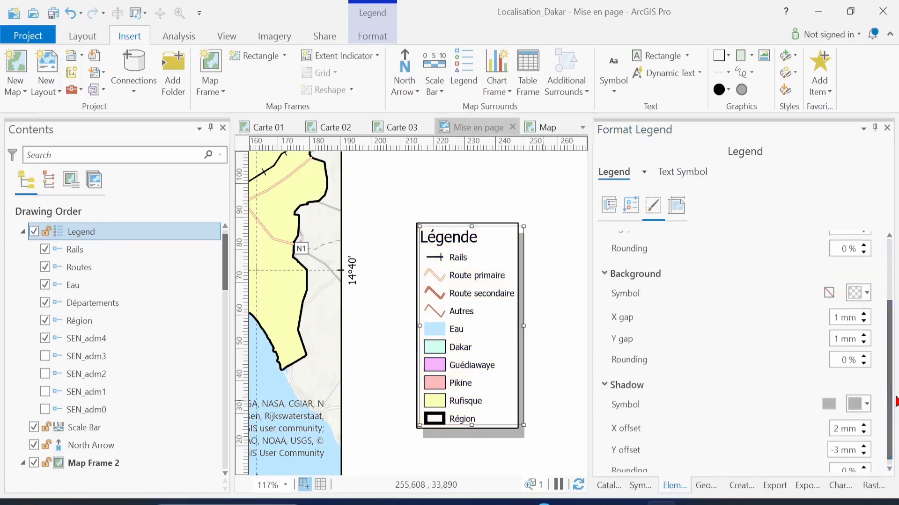
{"action": "left_click", "coordinate": [868, 405]}
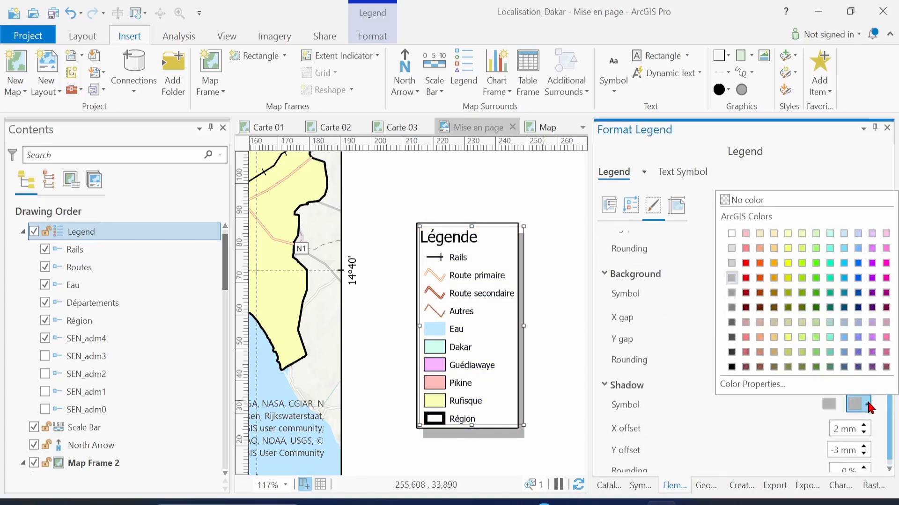
{"action": "left_click", "coordinate": [777, 206]}
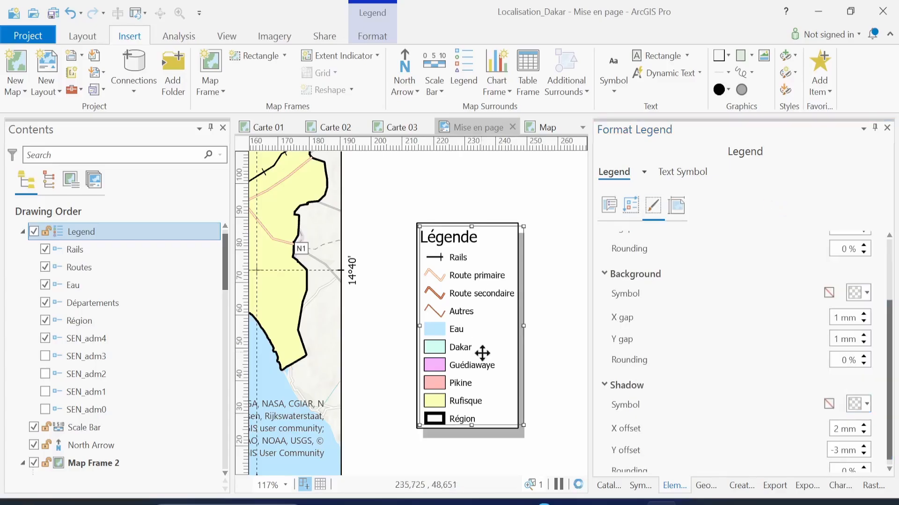
{"action": "scroll", "coordinate": [482, 354], "scroll_direction": "down", "scroll_amount": 2}
{"action": "scroll", "coordinate": [482, 353], "scroll_direction": "down", "scroll_amount": 3}
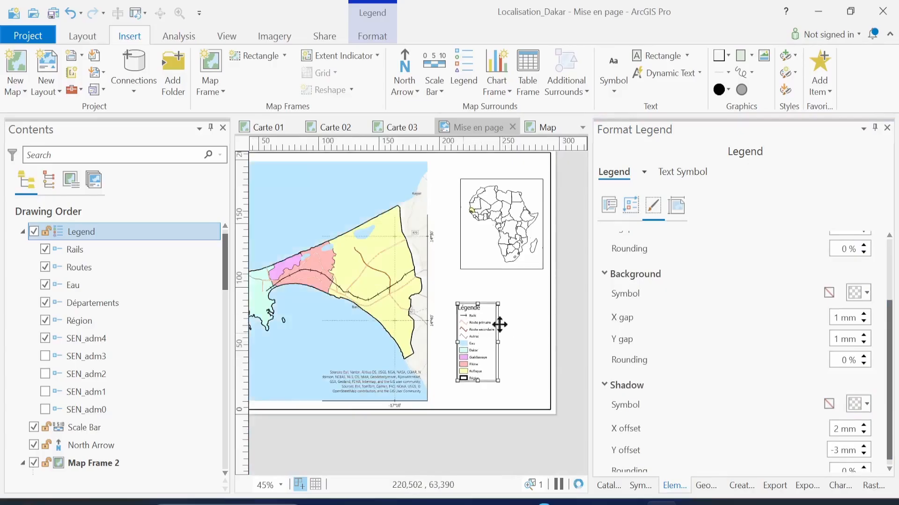
Set the legend's Tahoma text symbol to 15 pt and apply it
{"action": "left_click", "coordinate": [486, 330]}
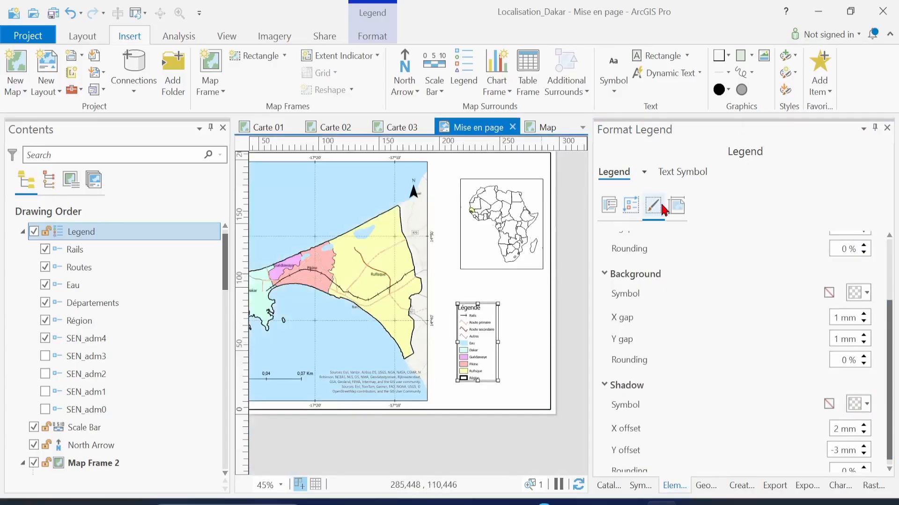
{"action": "left_click", "coordinate": [678, 181]}
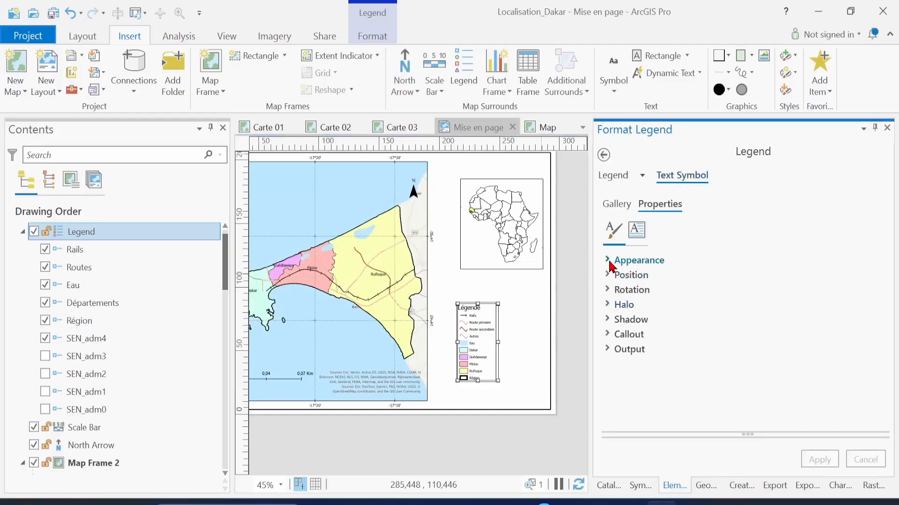
{"action": "left_click", "coordinate": [610, 262]}
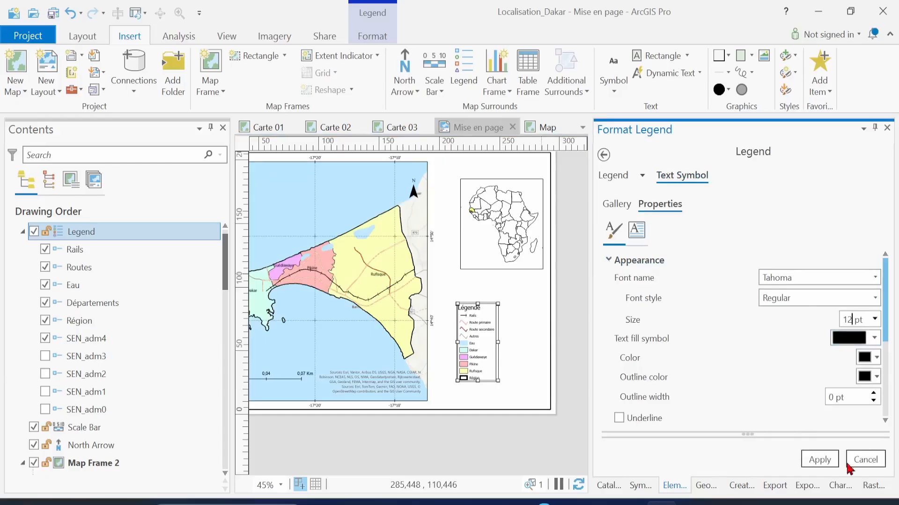
{"action": "left_click", "coordinate": [813, 462]}
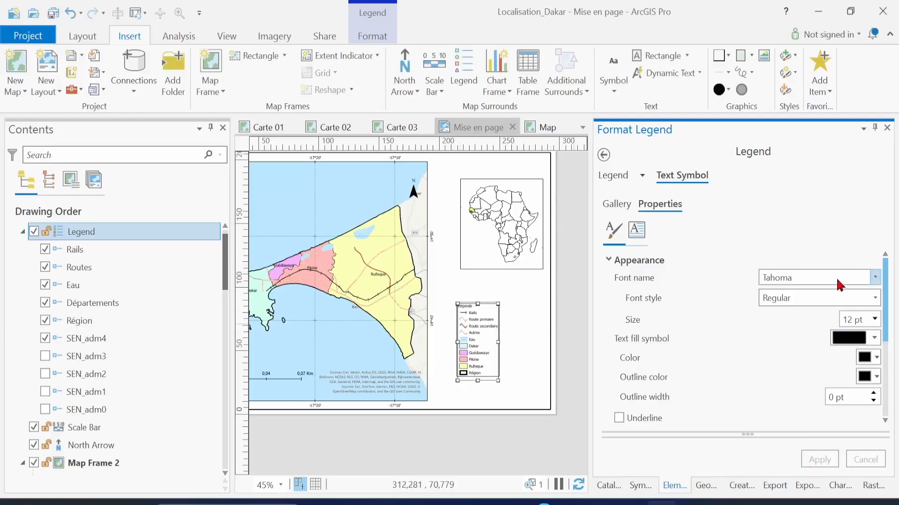
{"action": "double_click", "coordinate": [853, 320]}
{"action": "type", "text": "1"}
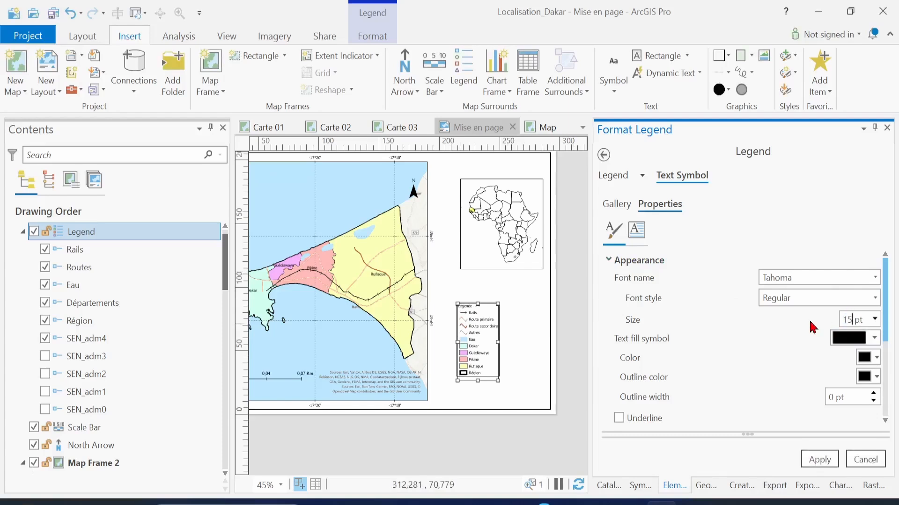
{"action": "left_click", "coordinate": [830, 461]}
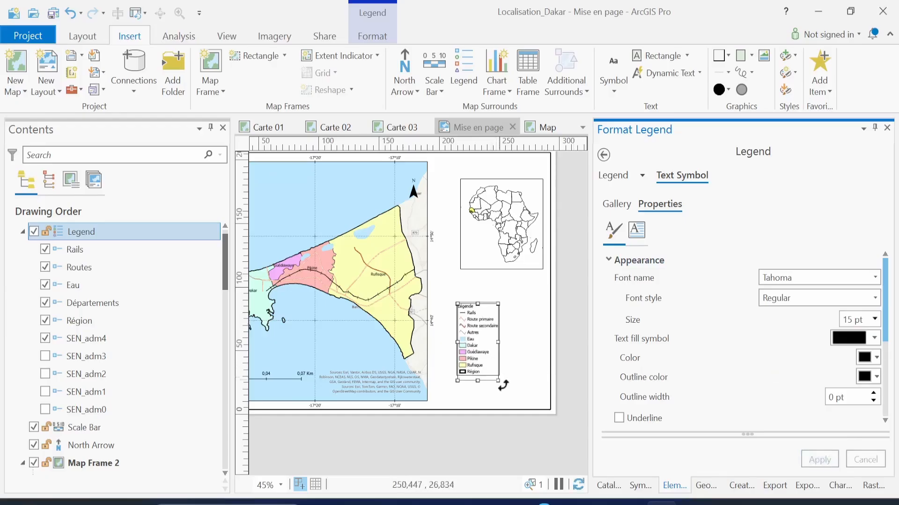
Enlarge the legend frame and increase the legend text size to 20 pt
{"action": "scroll", "coordinate": [499, 365], "scroll_direction": "up", "scroll_amount": 5}
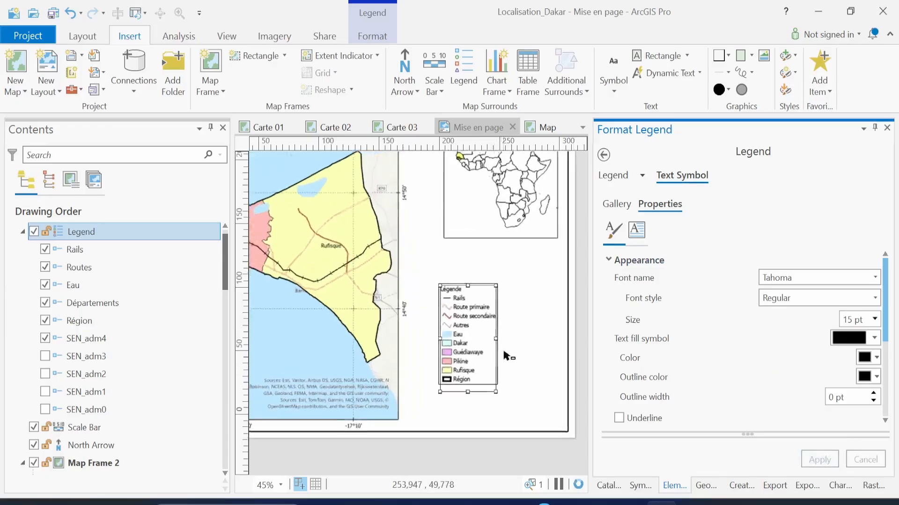
{"action": "left_click_drag", "start_coordinate": [494, 258], "coordinate": [555, 229]}
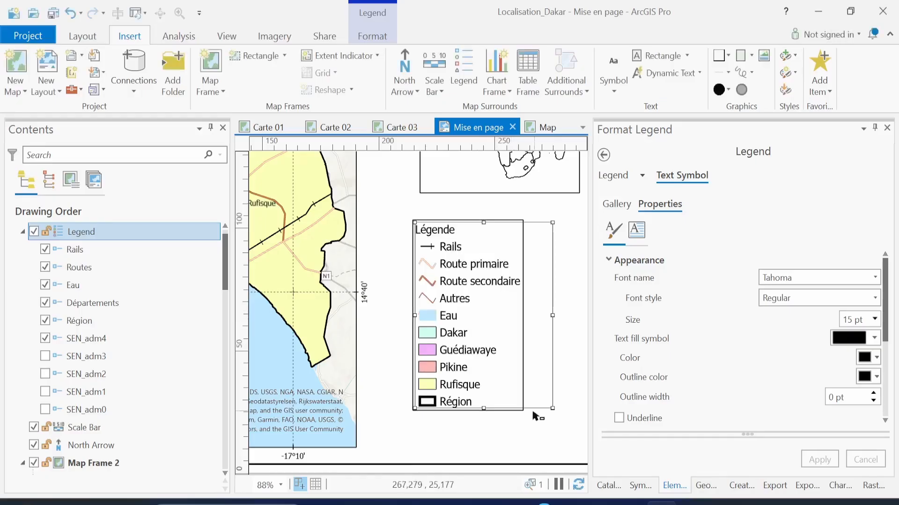
{"action": "double_click", "coordinate": [852, 321]}
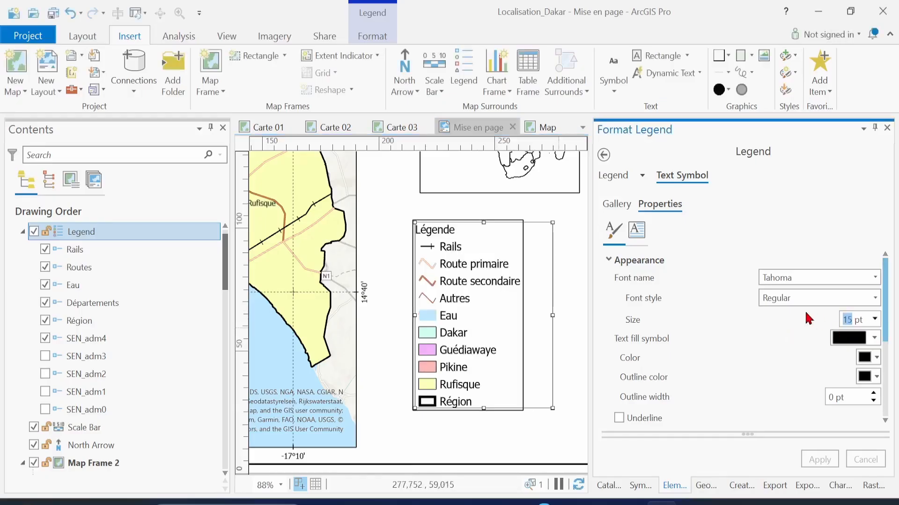
{"action": "type", "text": "2"}
{"action": "left_click", "coordinate": [819, 463]}
{"action": "left_click", "coordinate": [518, 334]}
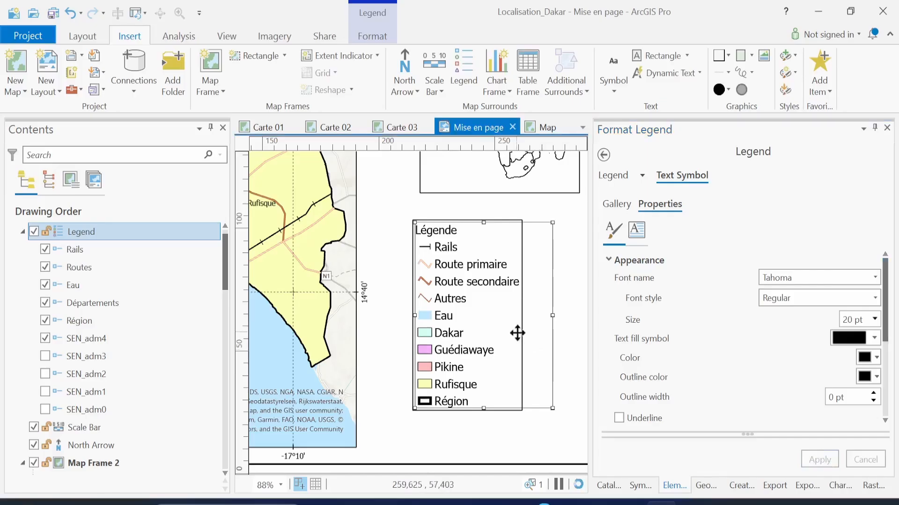
{"action": "left_click", "coordinate": [546, 437]}
{"action": "left_click", "coordinate": [512, 366]}
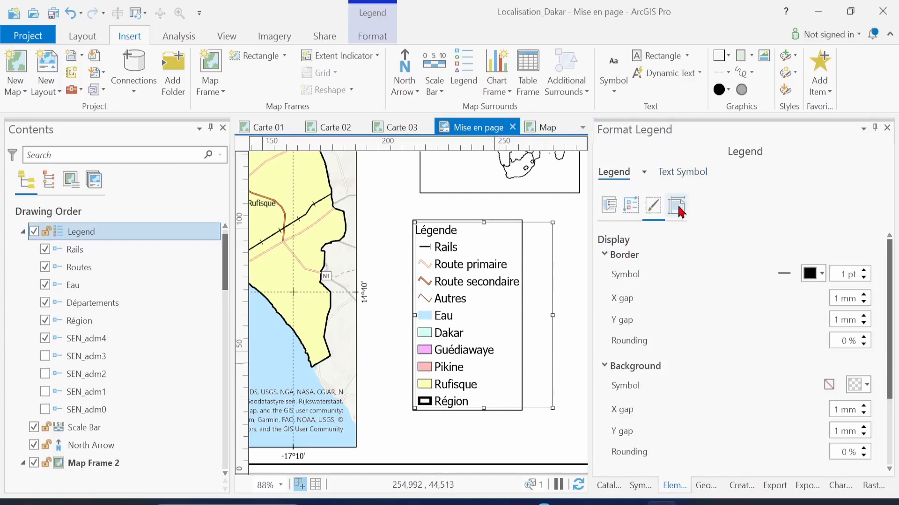
Anchor the legend's placement at its centre
{"action": "left_click", "coordinate": [677, 206]}
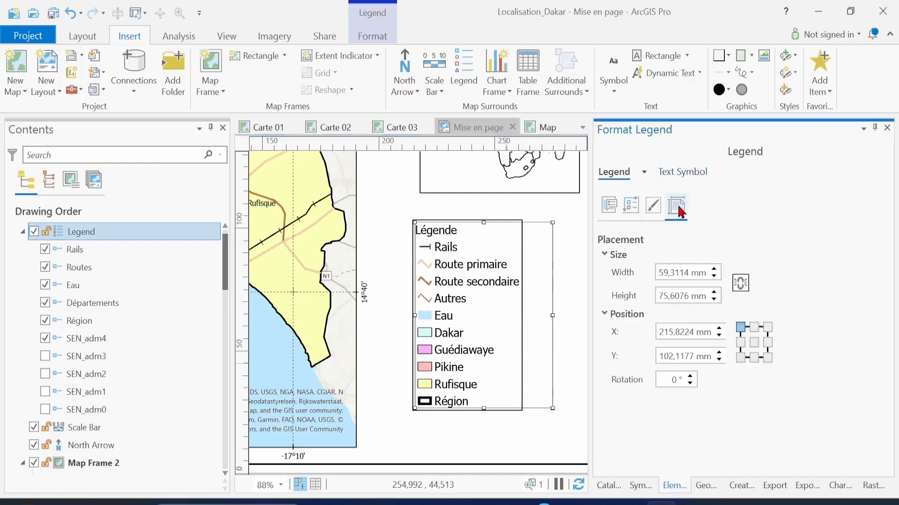
{"action": "left_click", "coordinate": [754, 344]}
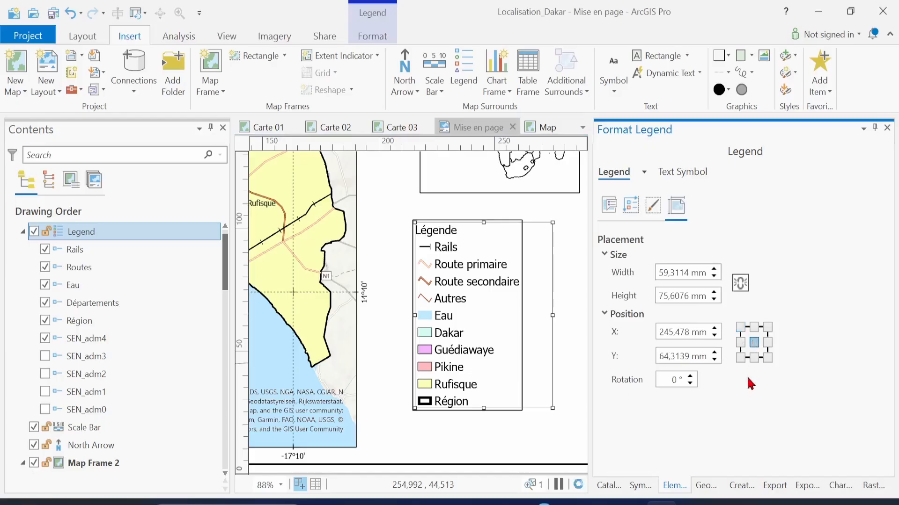
{"action": "left_click", "coordinate": [529, 427]}
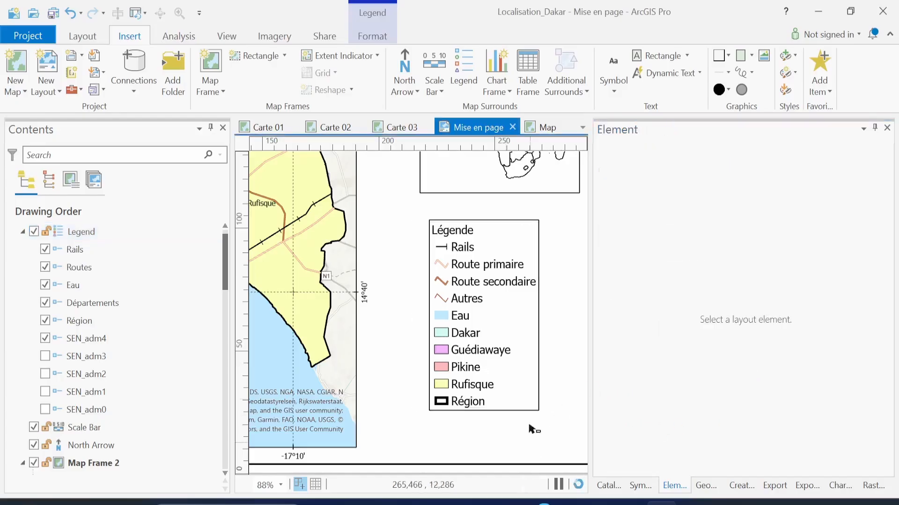
{"action": "left_click", "coordinate": [527, 376]}
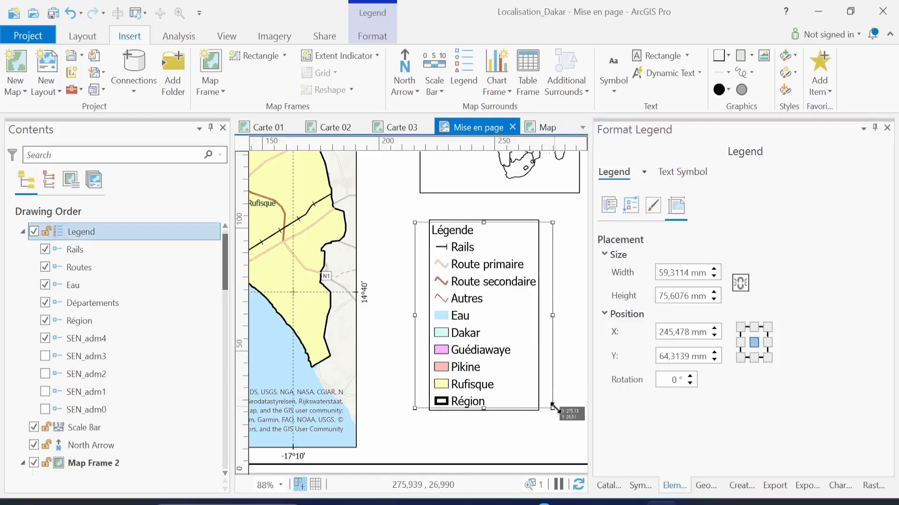
Enlarge the legend to about 70.7 × 85.6 mm and nudge it slightly left and up
{"action": "left_click_drag", "start_coordinate": [551, 407], "coordinate": [578, 433]}
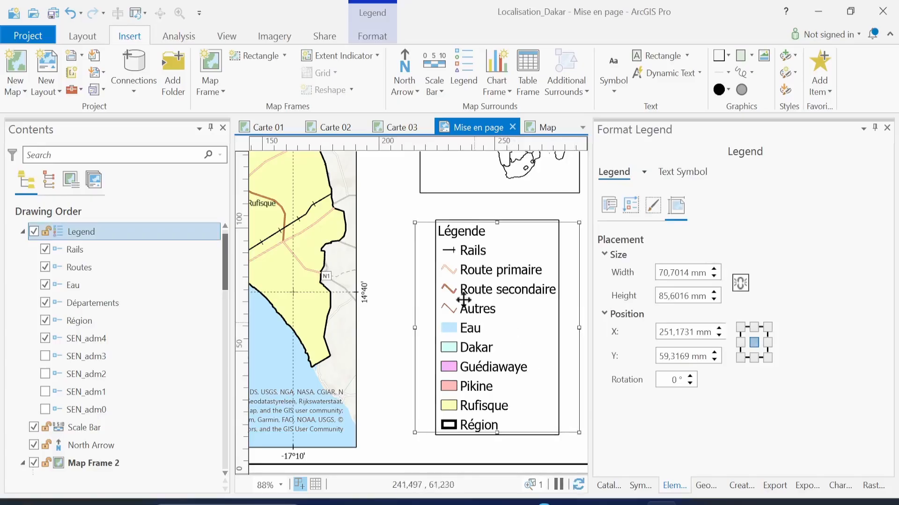
{"action": "left_click", "coordinate": [406, 259]}
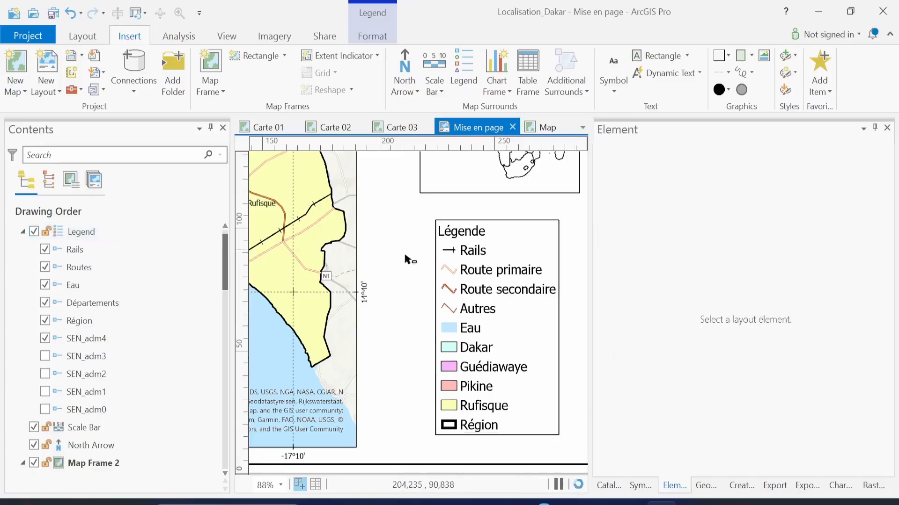
{"action": "left_click", "coordinate": [447, 273]}
{"action": "left_click_drag", "start_coordinate": [467, 290], "coordinate": [452, 272]}
Deselect the legend and save the project with Ctrl+S
{"action": "scroll", "coordinate": [452, 272], "scroll_direction": "down", "scroll_amount": 2}
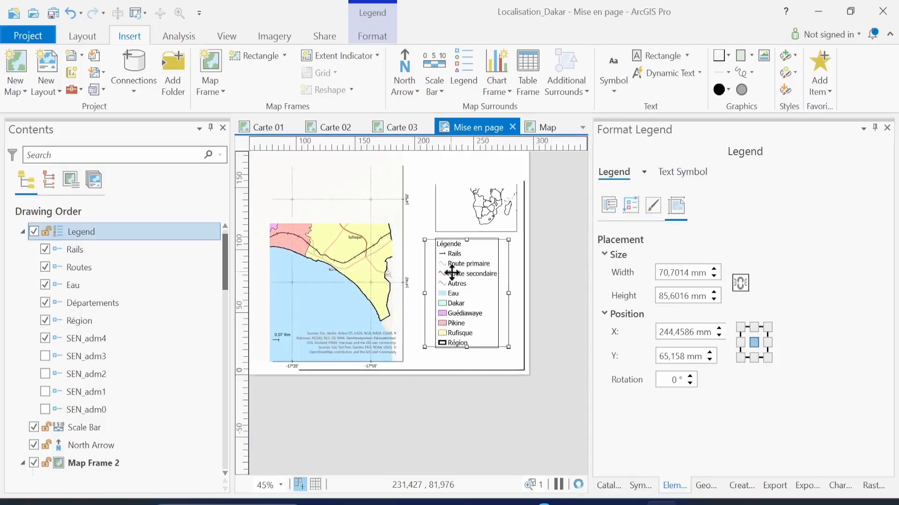
{"action": "left_click", "coordinate": [557, 331]}
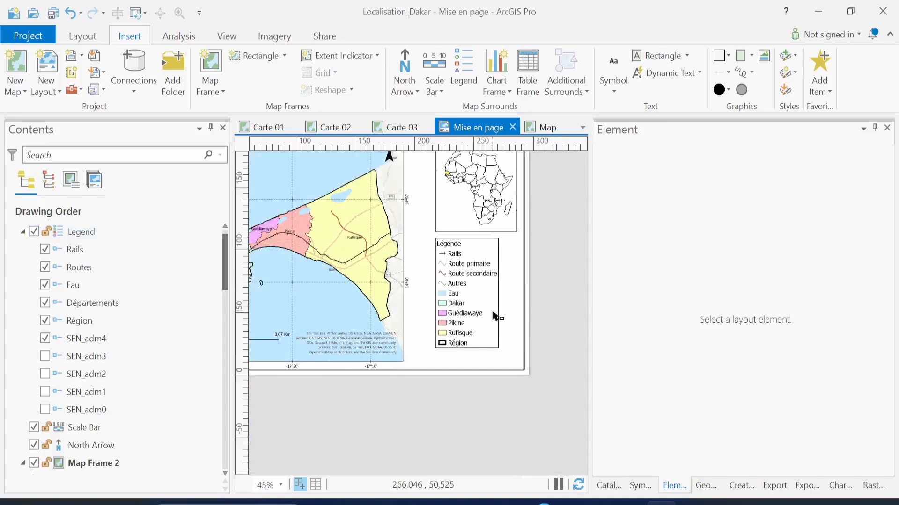
{"action": "key", "text": "ctrl+s"}
Narrow the Contents pane, pan to show the whole layout page, and save again
{"action": "left_click_drag", "start_coordinate": [230, 297], "coordinate": [110, 294]}
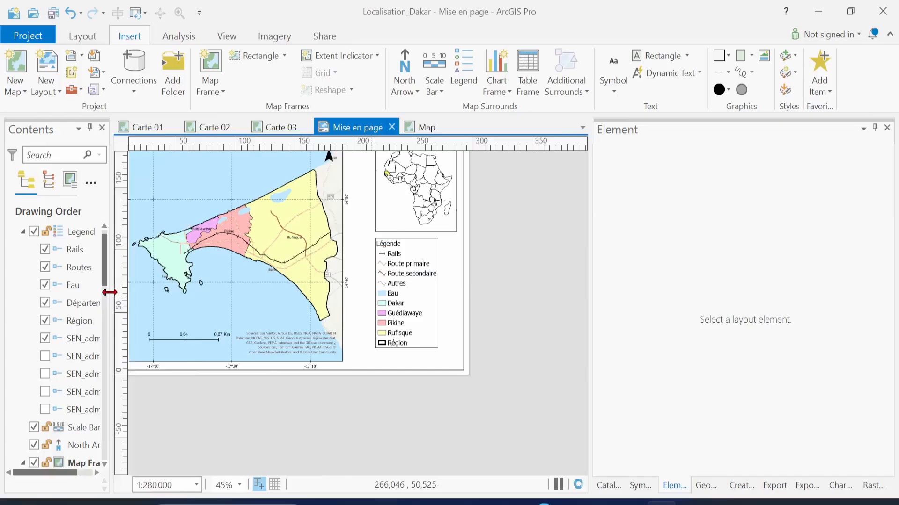
{"action": "left_click", "coordinate": [88, 40]}
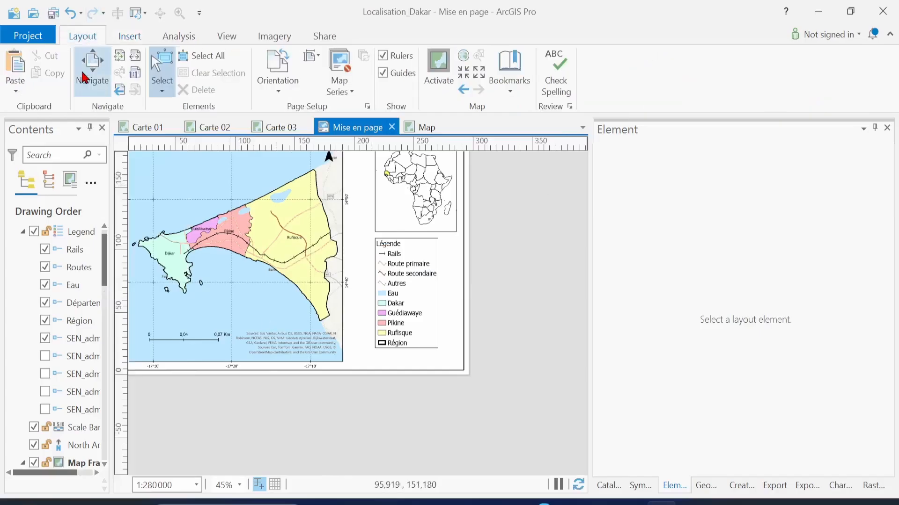
{"action": "left_click_drag", "start_coordinate": [264, 261], "coordinate": [344, 310]}
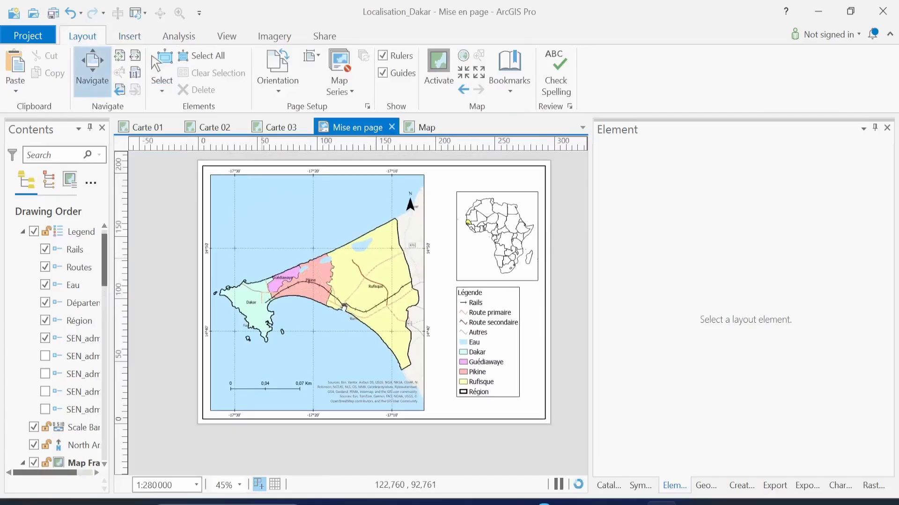
{"action": "key", "text": "ctrl+s"}
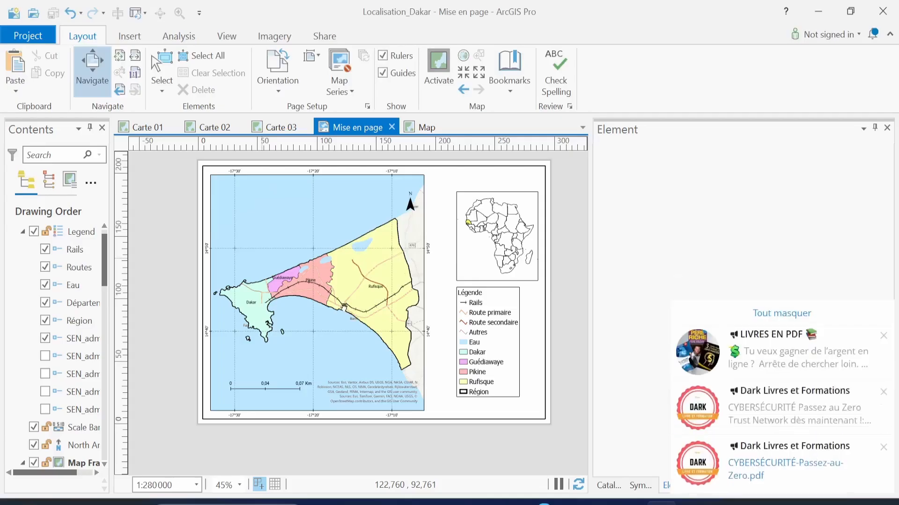
{"action": "left_click", "coordinate": [768, 287]}
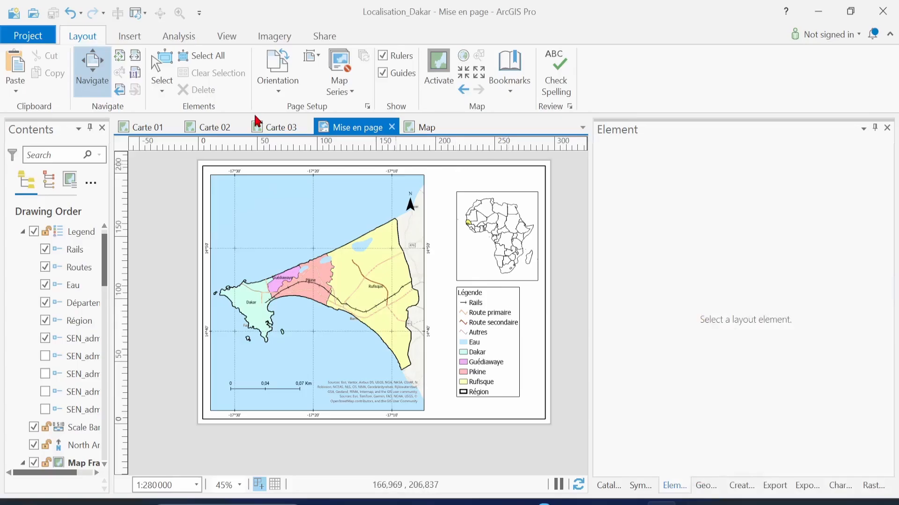
{"action": "left_click", "coordinate": [130, 37]}
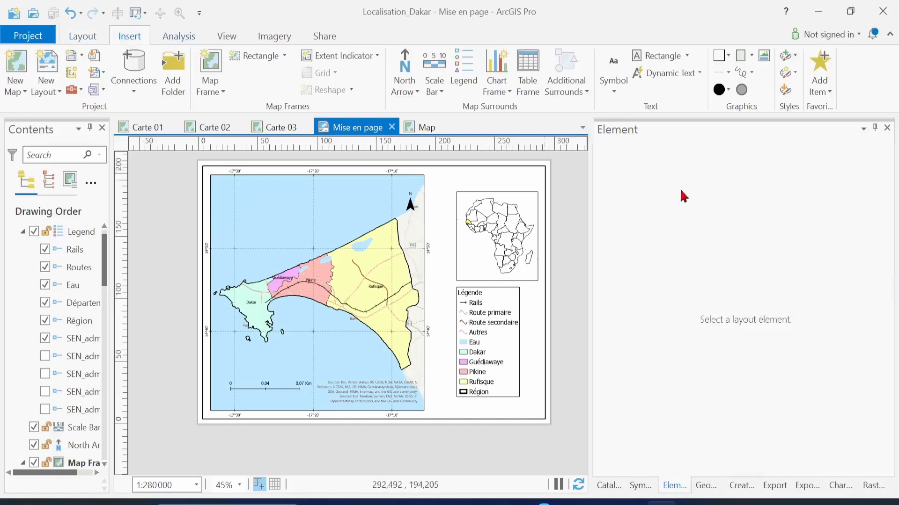
Draw a rectangular TITRE text box above the Africa inset map and bring it into view
{"action": "left_click", "coordinate": [660, 61]}
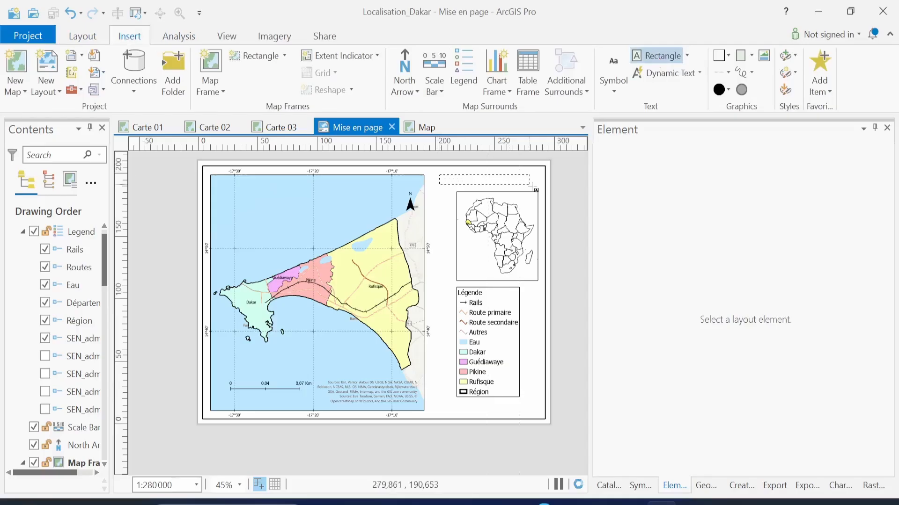
{"action": "left_click_drag", "start_coordinate": [439, 175], "coordinate": [538, 189]}
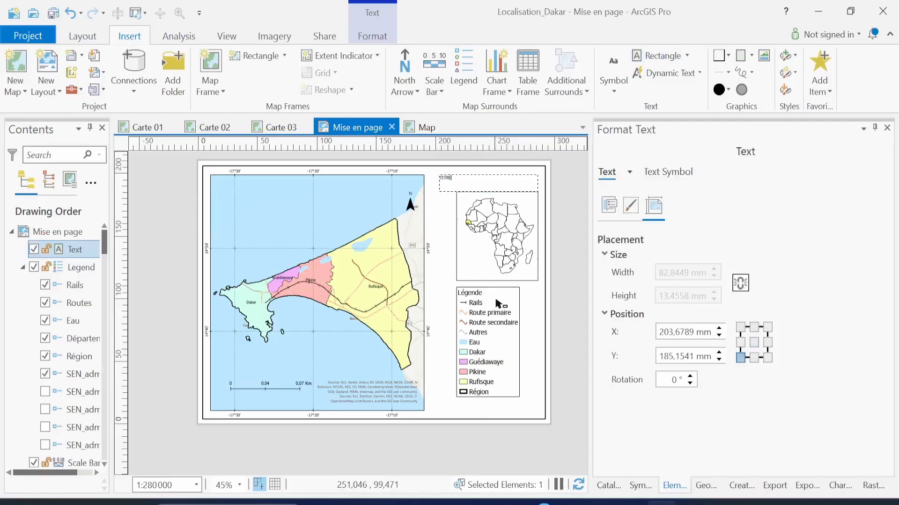
{"action": "scroll", "coordinate": [497, 305], "scroll_direction": "up", "scroll_amount": 4}
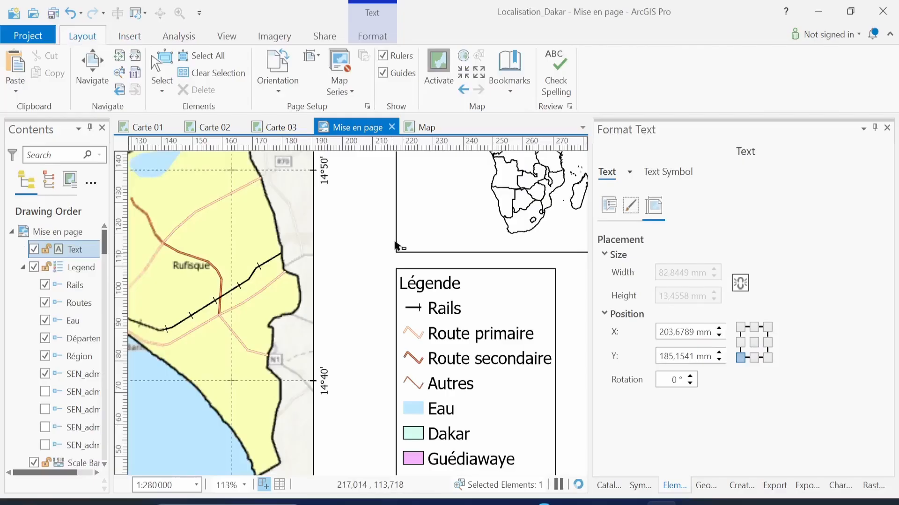
{"action": "left_click", "coordinate": [105, 79]}
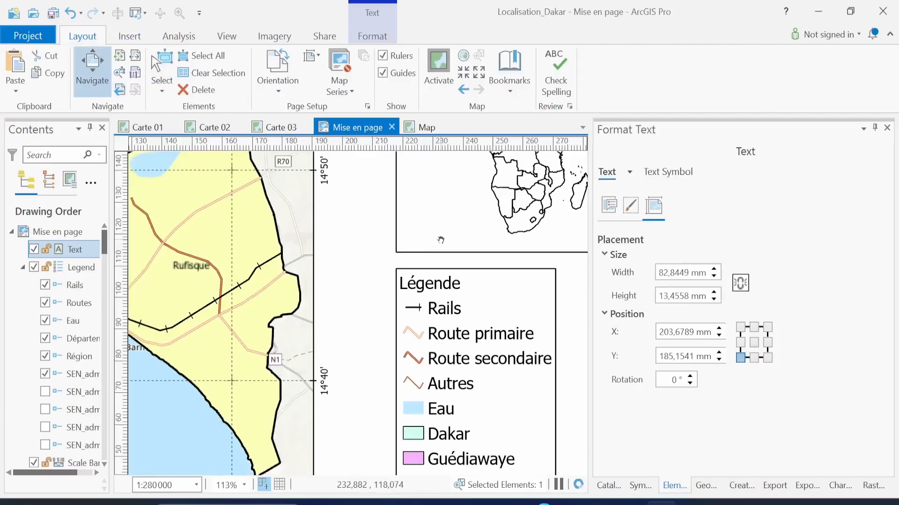
{"action": "left_click_drag", "start_coordinate": [440, 239], "coordinate": [387, 435]}
{"action": "left_click", "coordinate": [168, 68]}
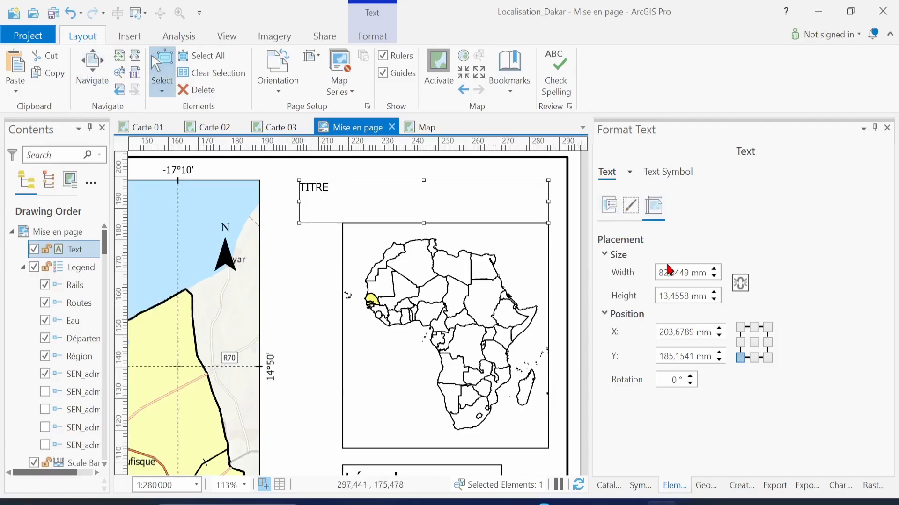
{"action": "left_click", "coordinate": [674, 173]}
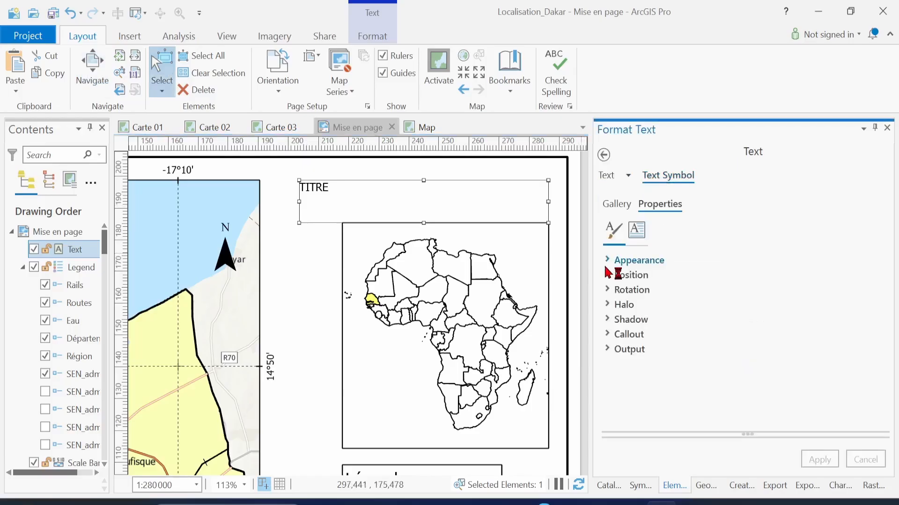
Make the TITRE title text Bold Tahoma and apply it
{"action": "left_click", "coordinate": [608, 261]}
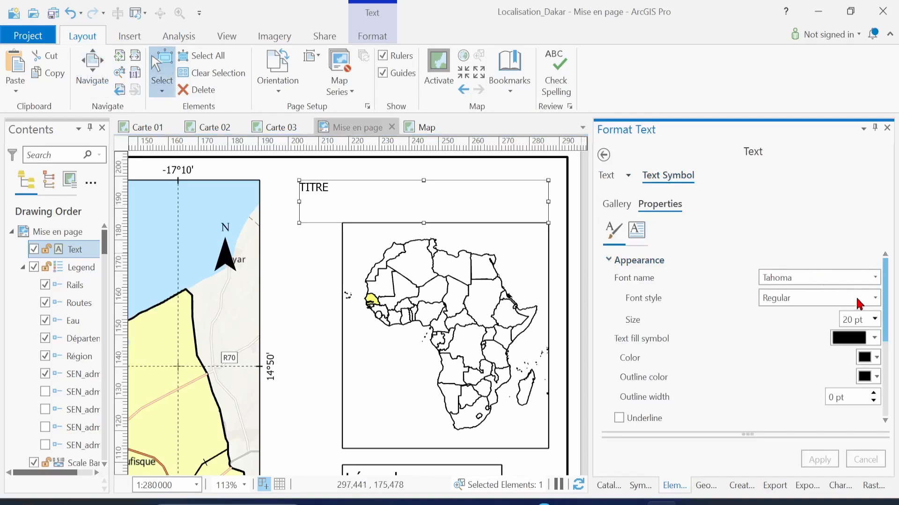
{"action": "double_click", "coordinate": [853, 316]}
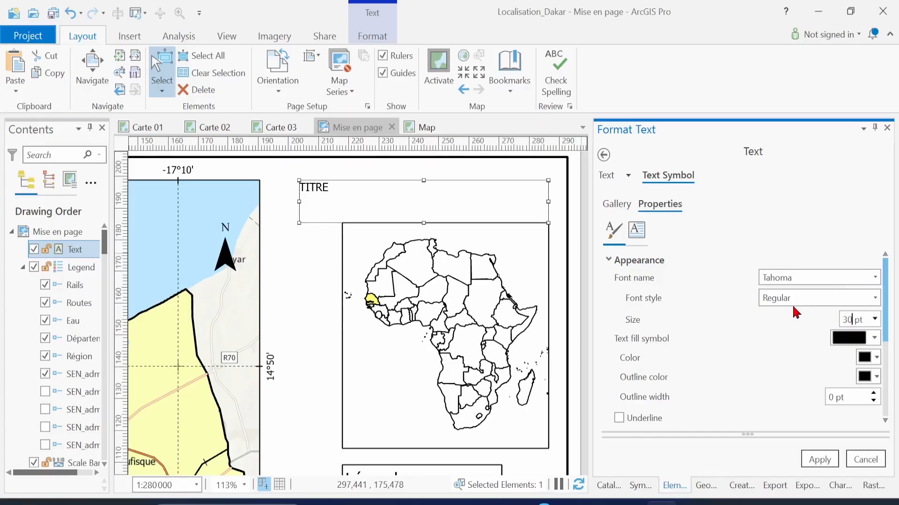
{"action": "left_click", "coordinate": [822, 463]}
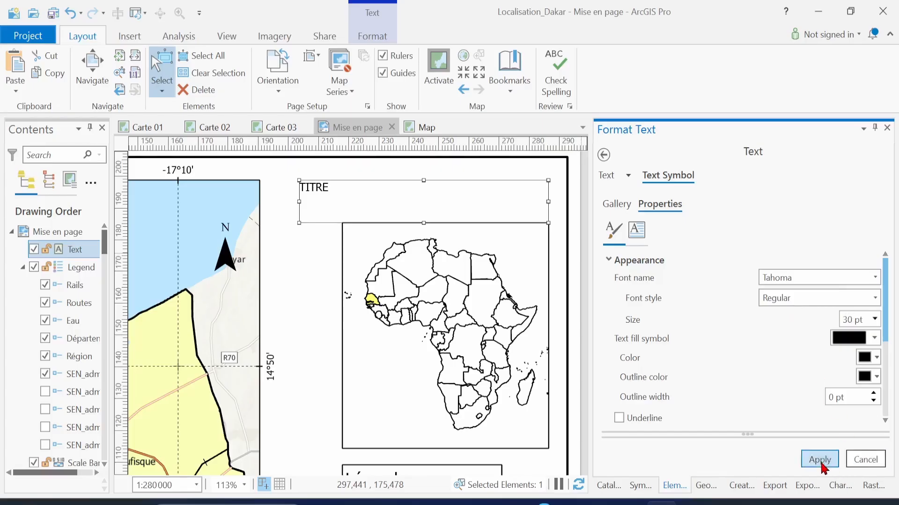
{"action": "left_click", "coordinate": [874, 304]}
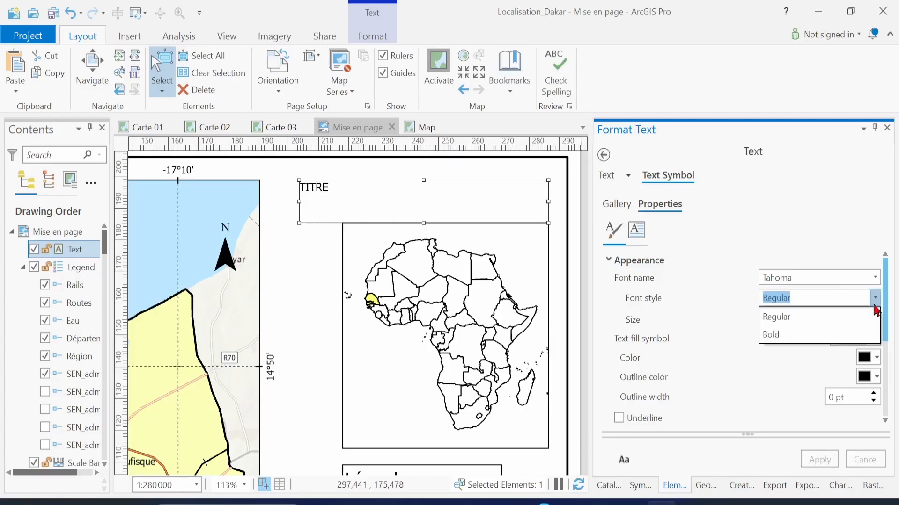
{"action": "left_click", "coordinate": [788, 341]}
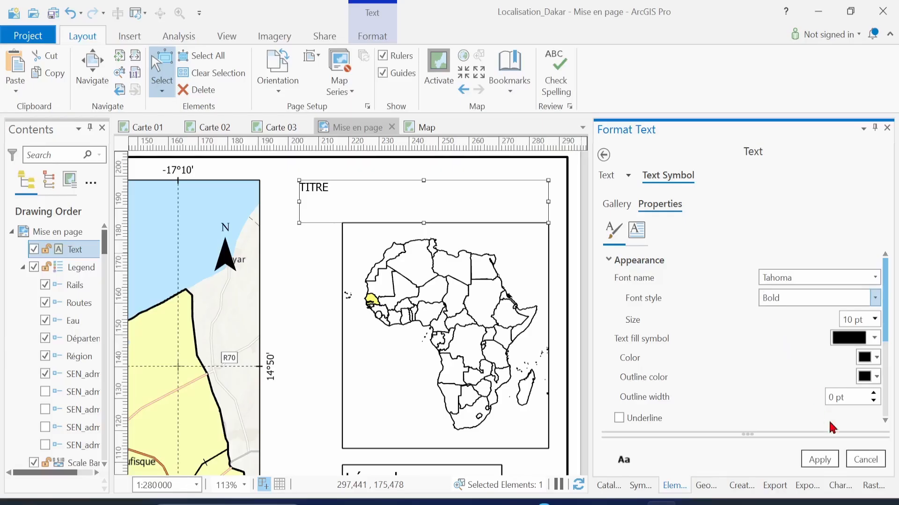
{"action": "left_click", "coordinate": [820, 460]}
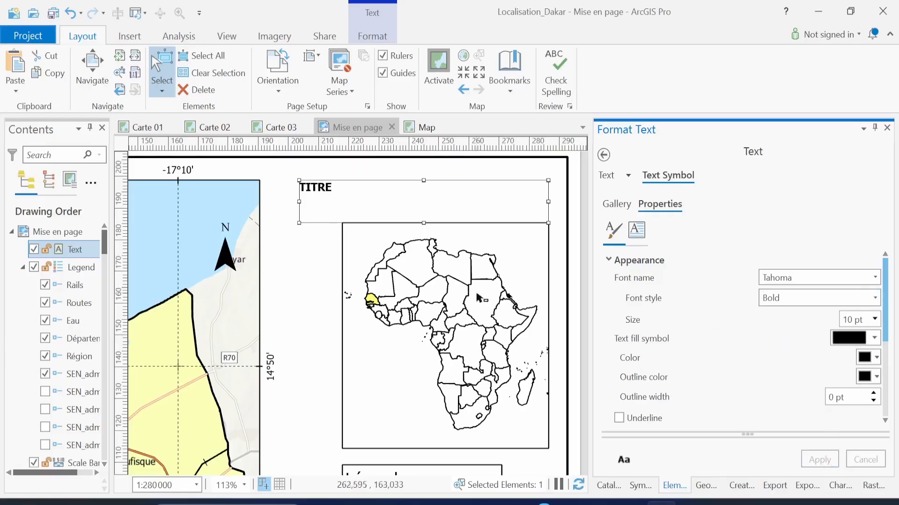
Set the title size to 30 pt, then reduce it to 25 pt
{"action": "double_click", "coordinate": [848, 320]}
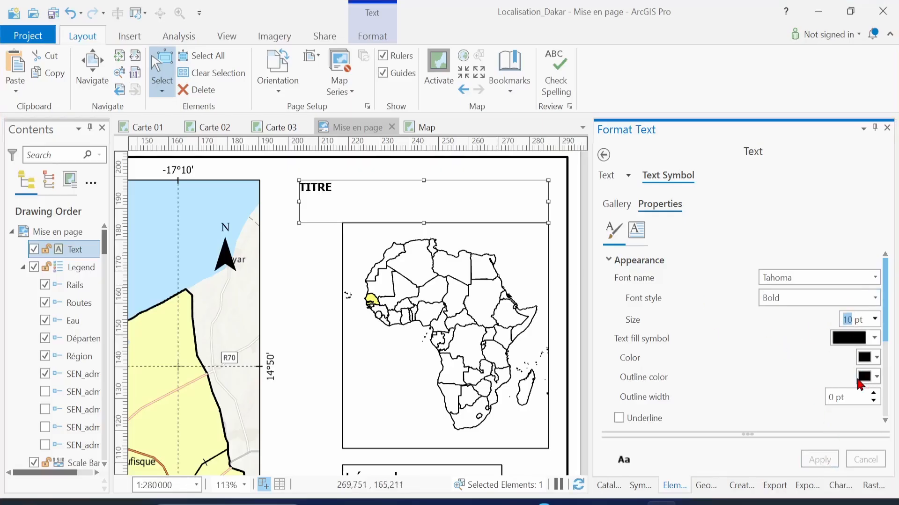
{"action": "type", "text": "30"}
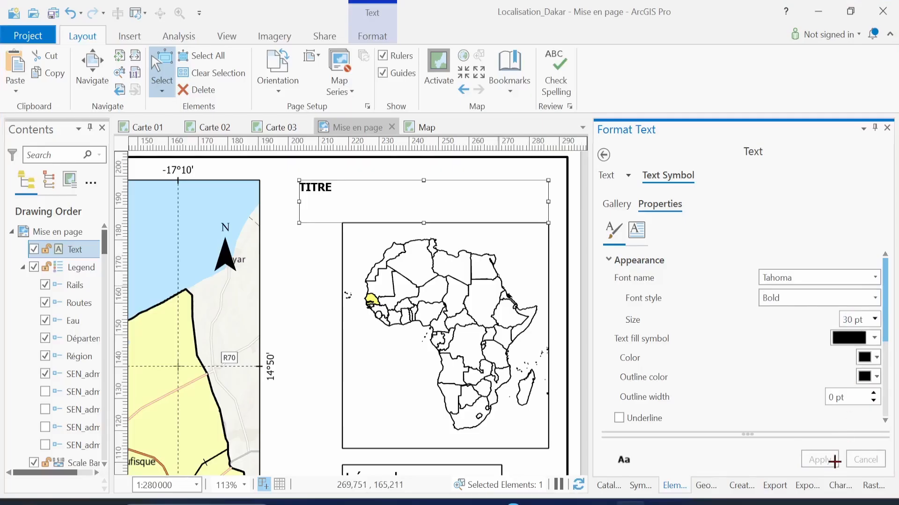
{"action": "key", "text": "Escape"}
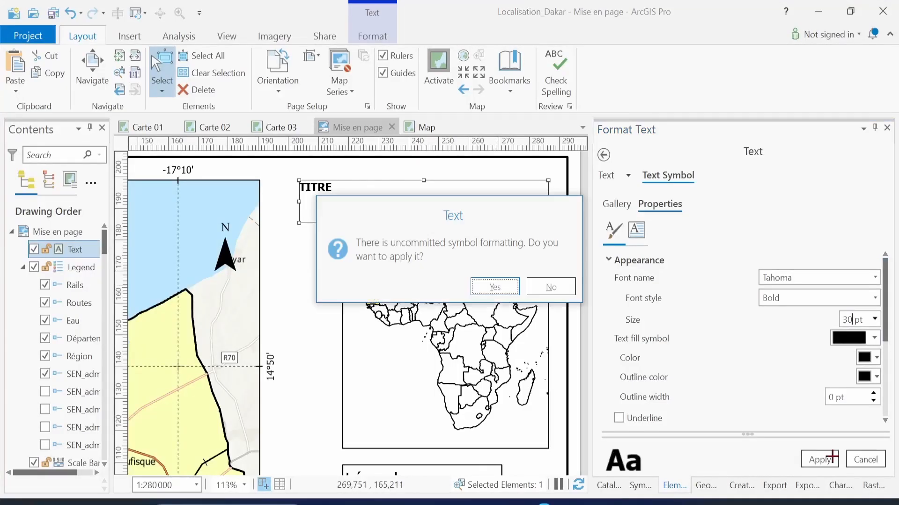
{"action": "left_click", "coordinate": [495, 287]}
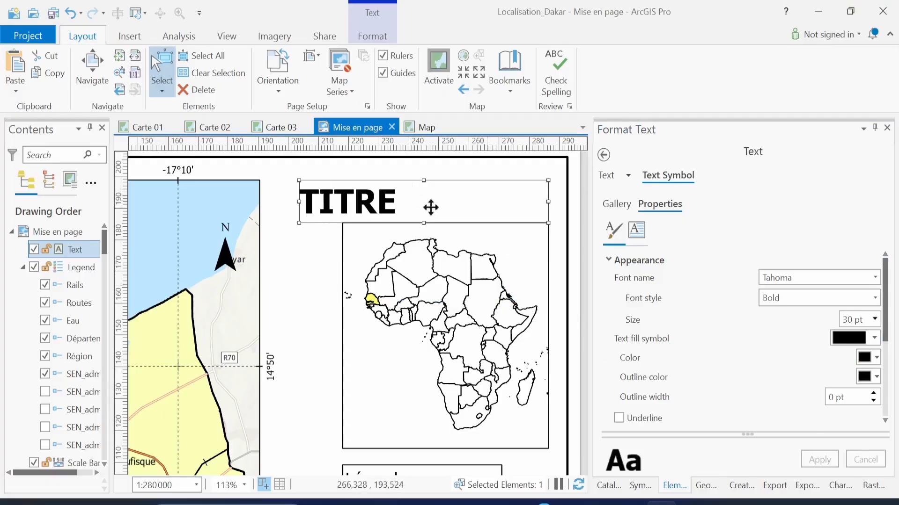
{"action": "left_click_drag", "start_coordinate": [423, 220], "coordinate": [423, 211]}
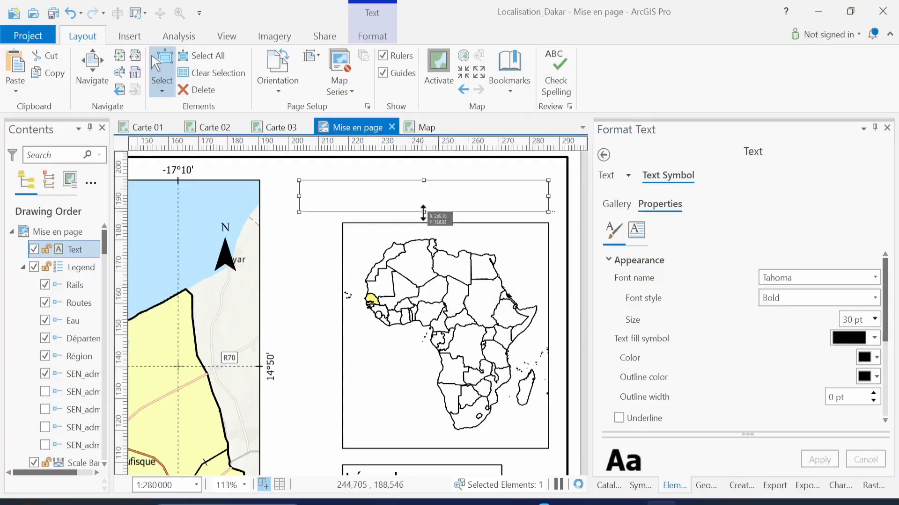
{"action": "double_click", "coordinate": [845, 320]}
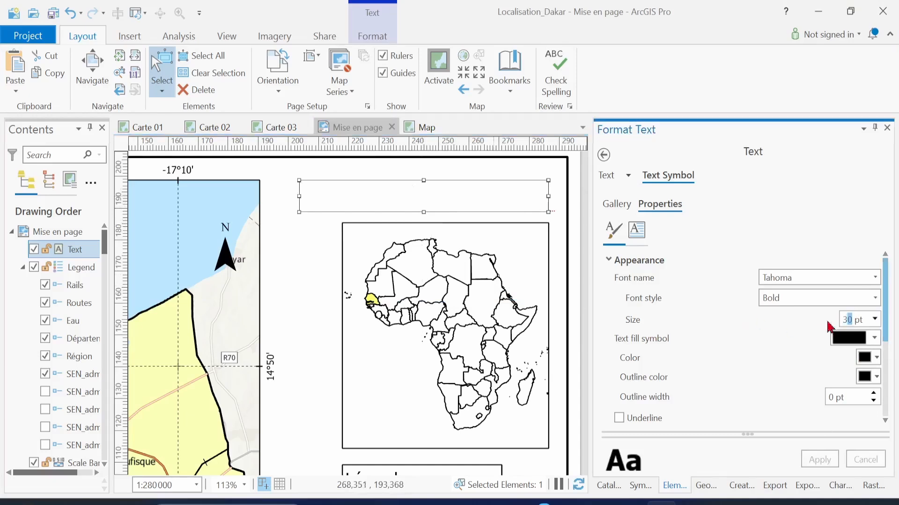
{"action": "type", "text": "25"}
{"action": "left_click", "coordinate": [827, 461]}
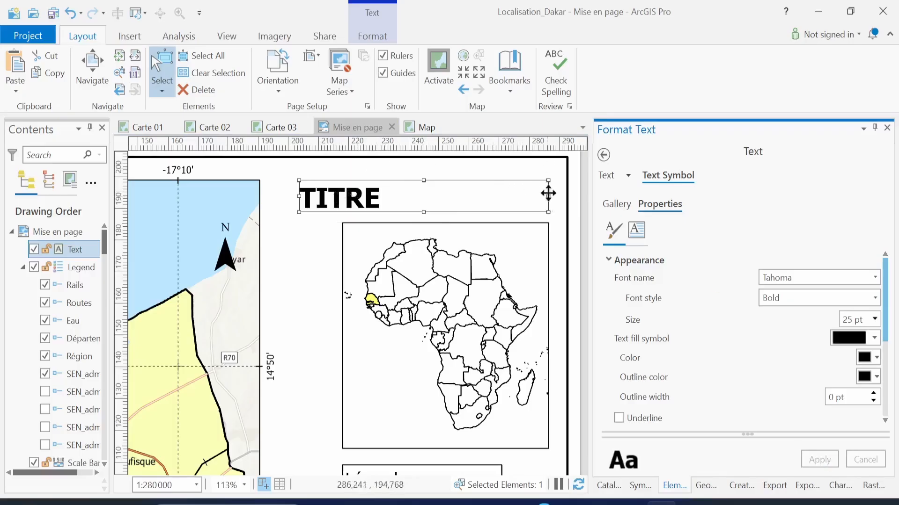
Resize and move the TITRE frame so it spans the Africa inset map
{"action": "left_click_drag", "start_coordinate": [548, 195], "coordinate": [471, 197]}
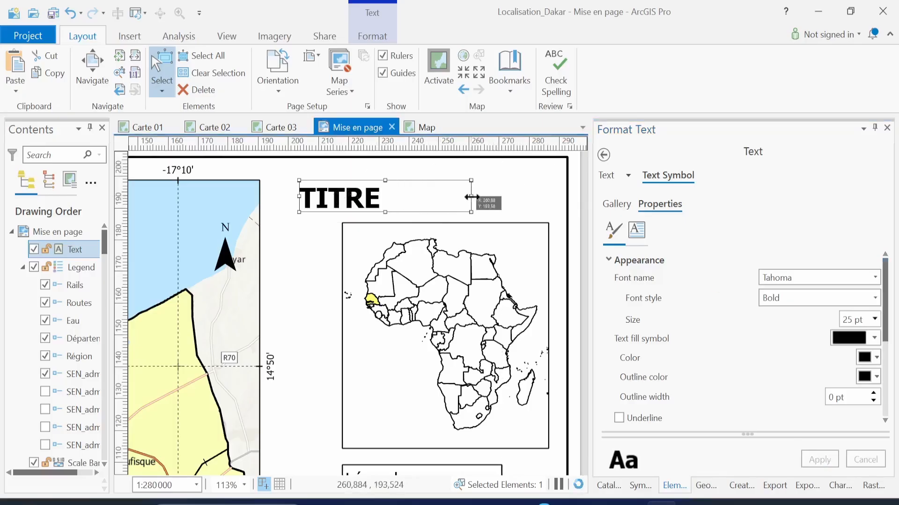
{"action": "left_click_drag", "start_coordinate": [411, 194], "coordinate": [515, 196]}
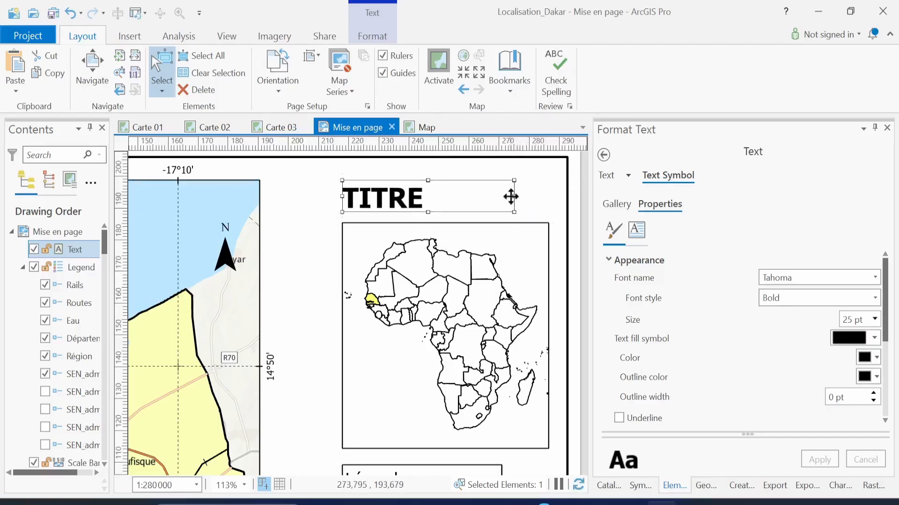
{"action": "left_click_drag", "start_coordinate": [514, 197], "coordinate": [548, 199]}
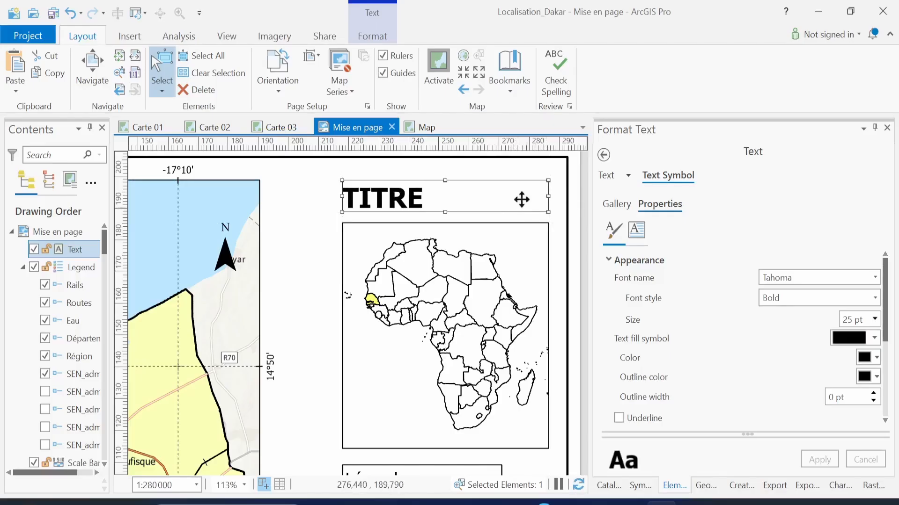
{"action": "left_click", "coordinate": [317, 271]}
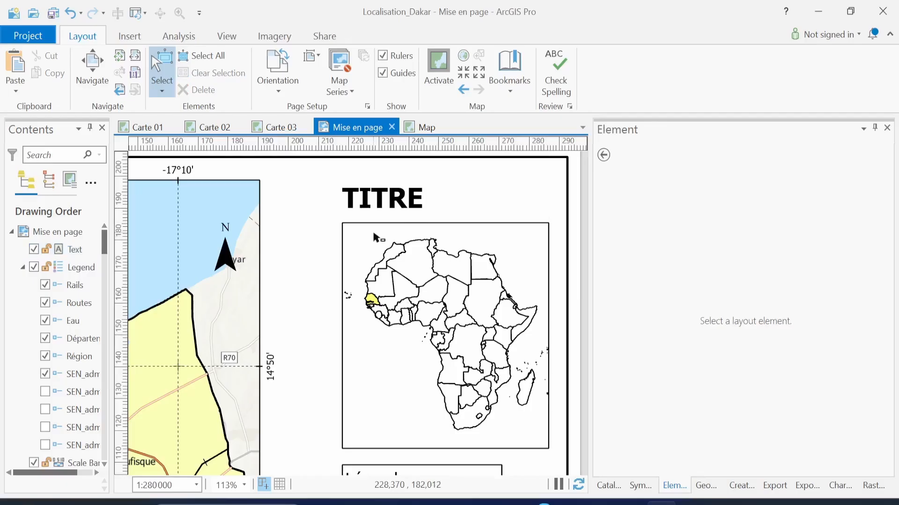
Give the TITRE title a black border
{"action": "left_click", "coordinate": [405, 198]}
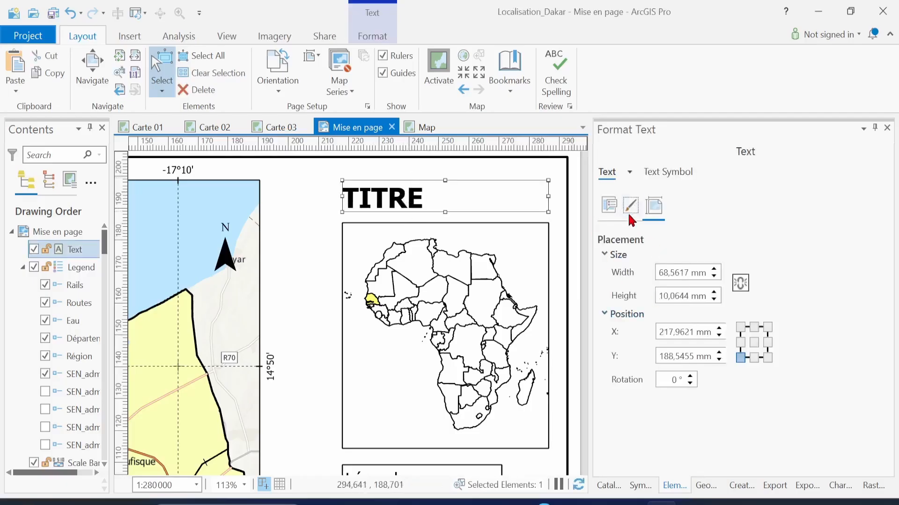
{"action": "left_click", "coordinate": [632, 206]}
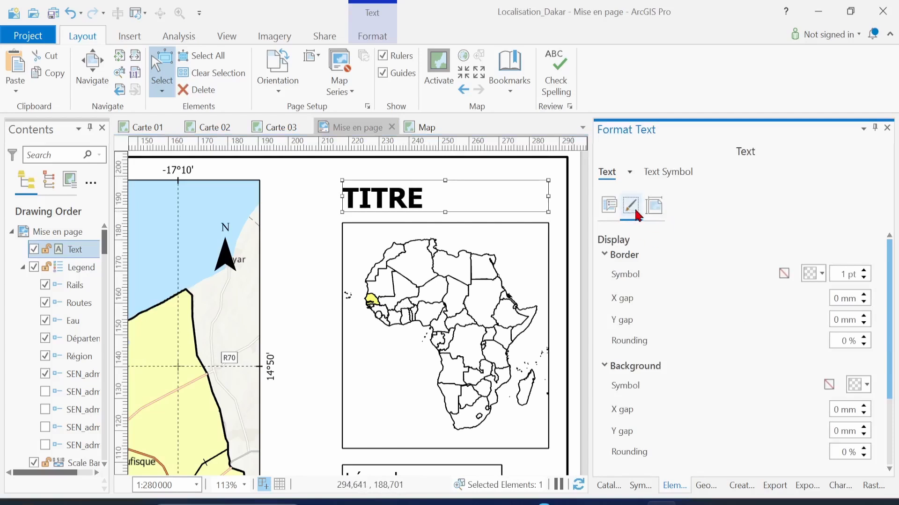
{"action": "left_click", "coordinate": [822, 280]}
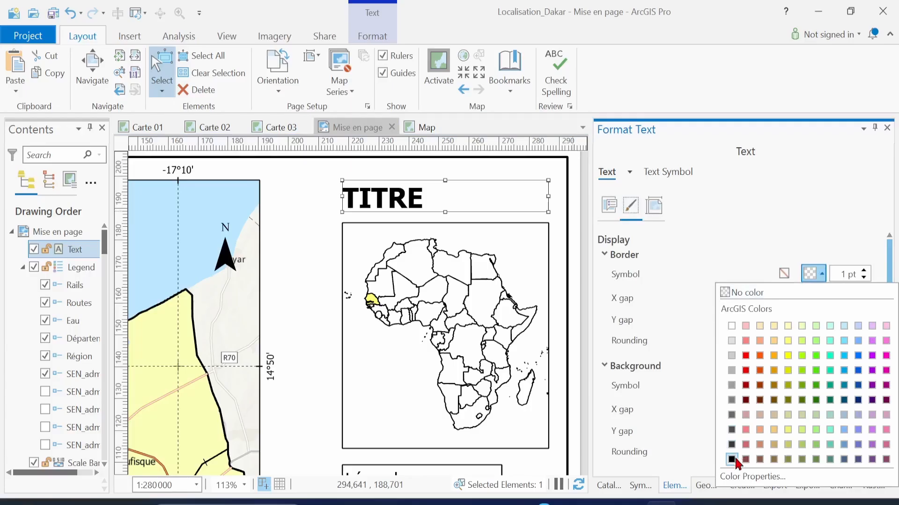
{"action": "left_click", "coordinate": [733, 457]}
{"action": "left_click", "coordinate": [574, 217]}
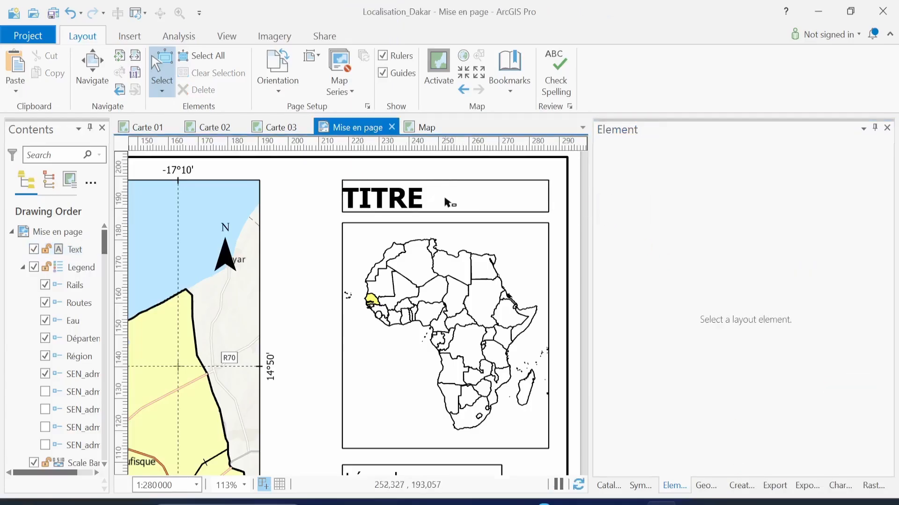
{"action": "left_click", "coordinate": [446, 203]}
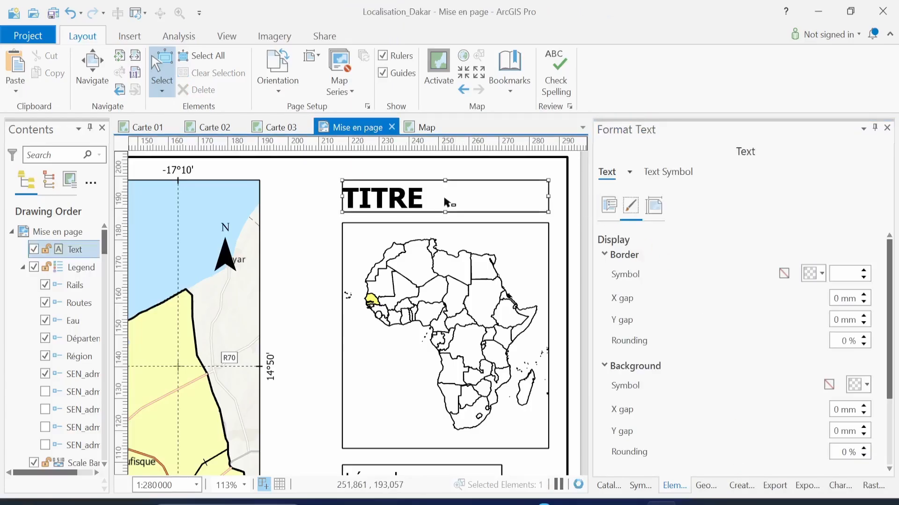
Set the title border's X and Y gaps to 1 mm and align its right edge with the inset
{"action": "left_click", "coordinate": [864, 295]}
{"action": "left_click", "coordinate": [864, 316]}
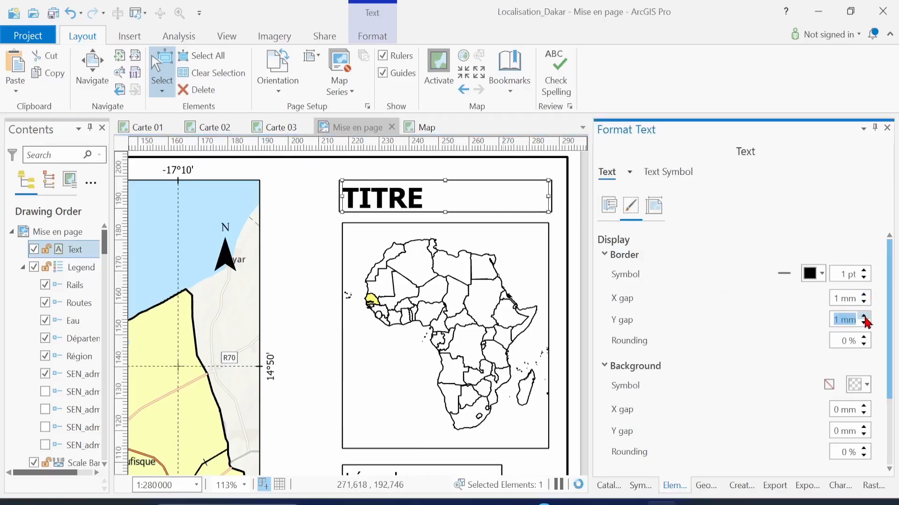
{"action": "left_click", "coordinate": [566, 277]}
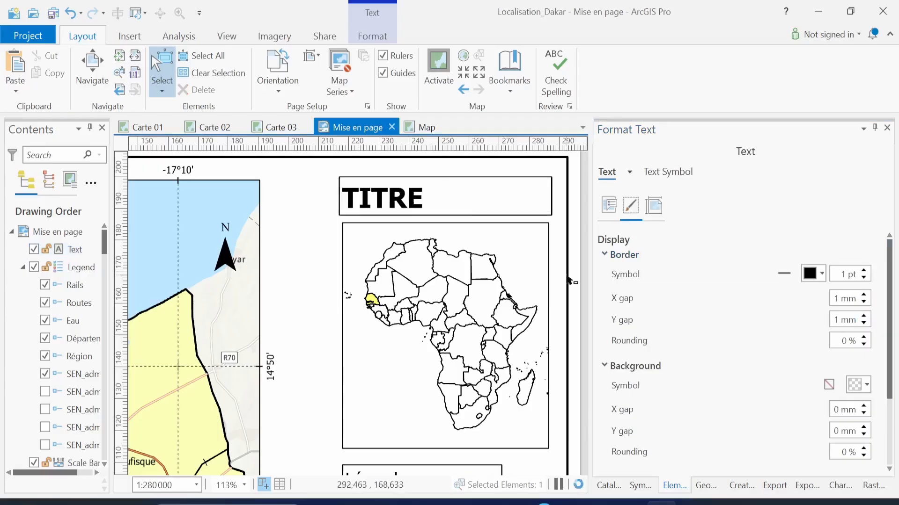
{"action": "left_click", "coordinate": [485, 207]}
{"action": "left_click_drag", "start_coordinate": [551, 197], "coordinate": [523, 192]}
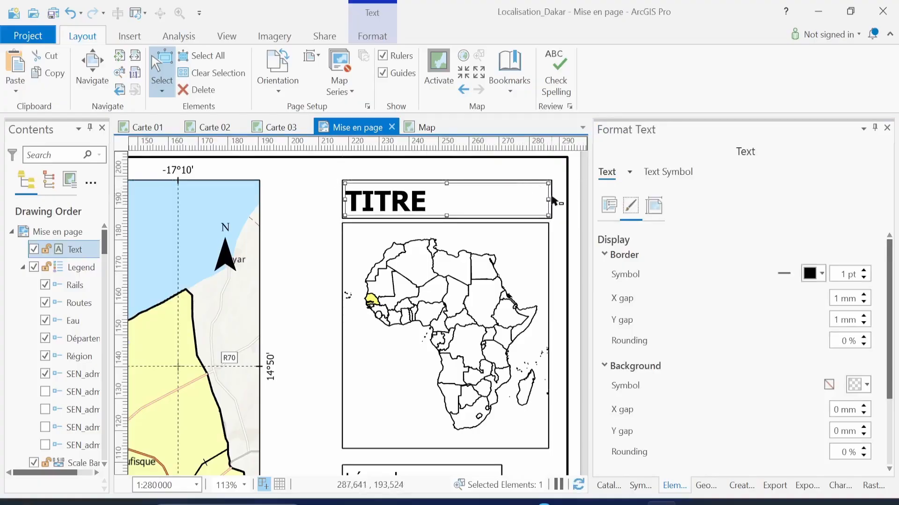
{"action": "left_click_drag", "start_coordinate": [551, 202], "coordinate": [534, 199]}
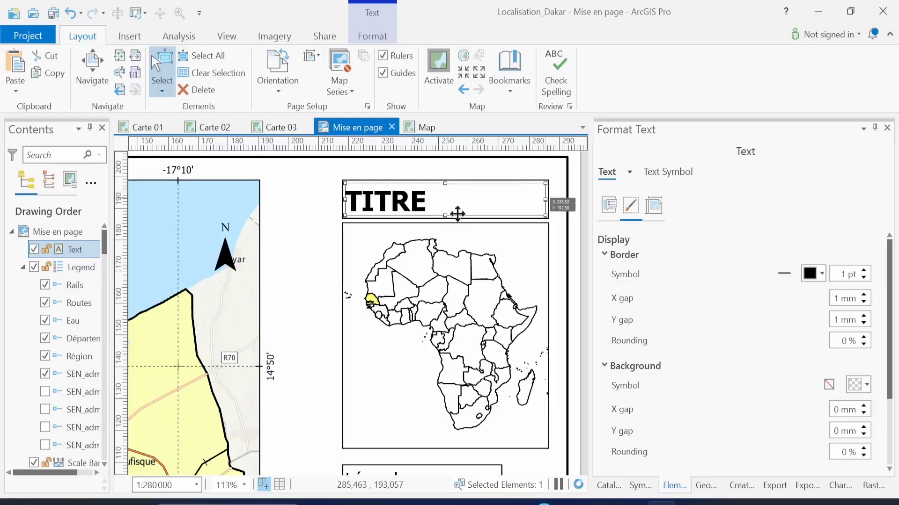
{"action": "left_click", "coordinate": [292, 283]}
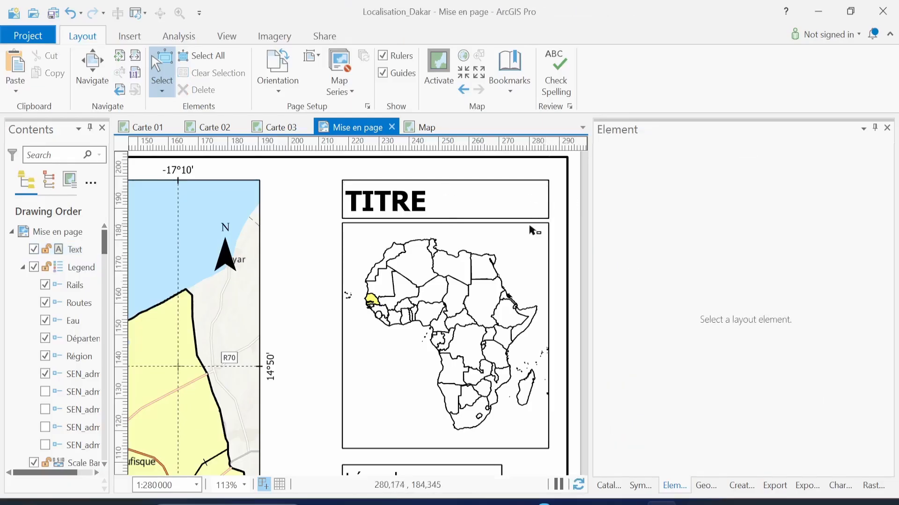
{"action": "scroll", "coordinate": [510, 310], "scroll_direction": "down", "scroll_amount": 4}
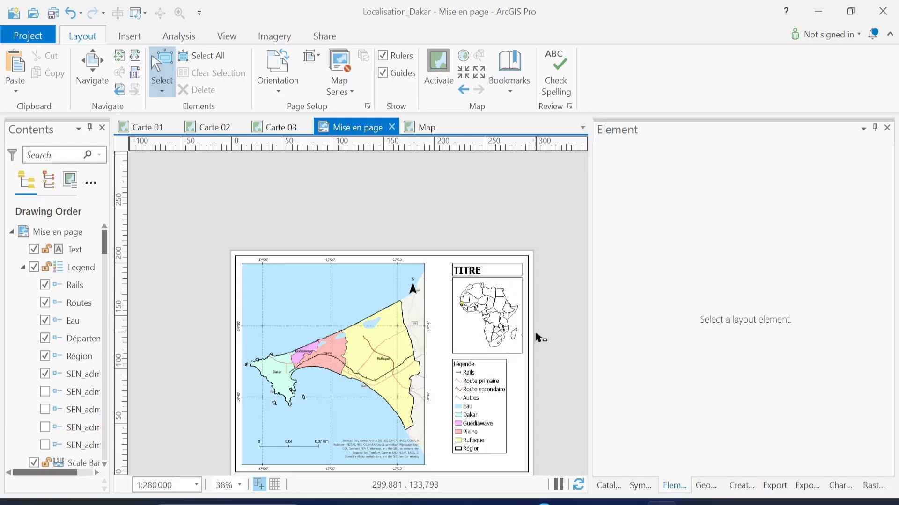
Show the full Dakar layout page and open the screenshot tool's tray menu
{"action": "left_click", "coordinate": [729, 504]}
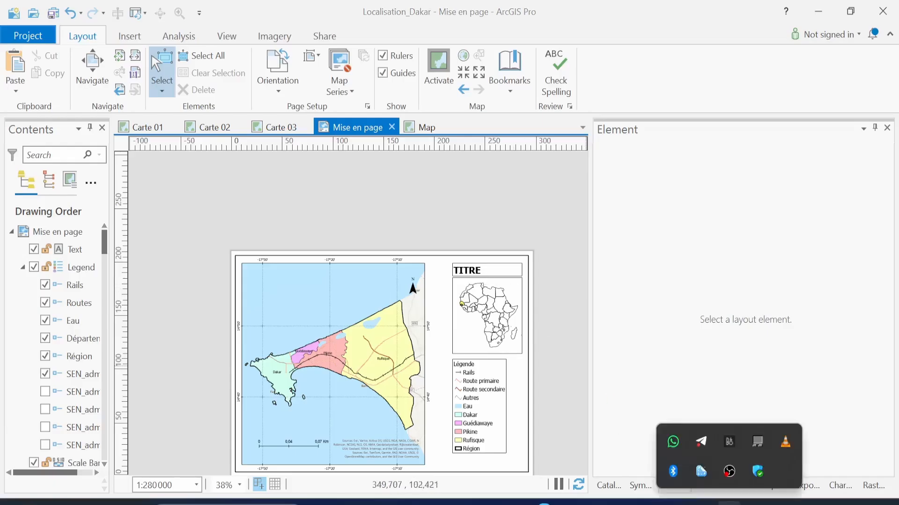
{"action": "right_click", "coordinate": [701, 472]}
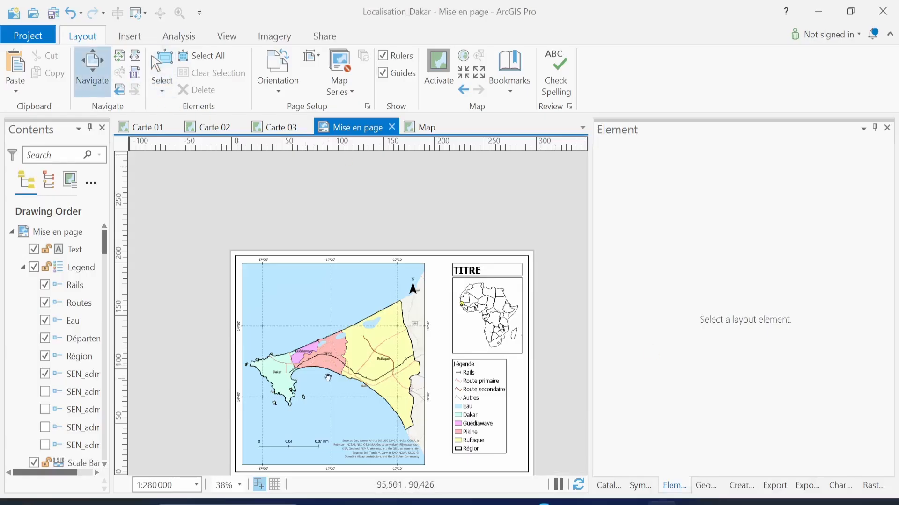
{"action": "left_click_drag", "start_coordinate": [325, 377], "coordinate": [295, 318]}
{"action": "scroll", "coordinate": [292, 306], "scroll_direction": "up", "scroll_amount": 2}
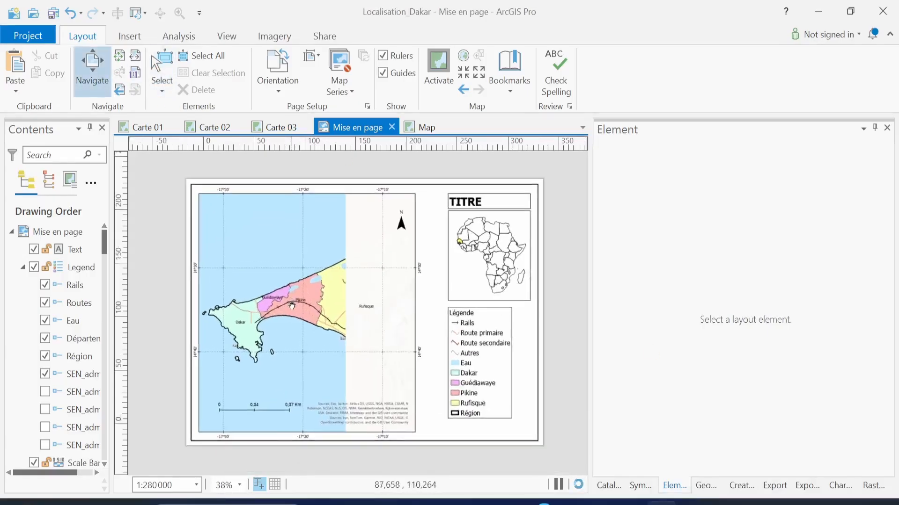
{"action": "scroll", "coordinate": [292, 306], "scroll_direction": "up", "scroll_amount": 2}
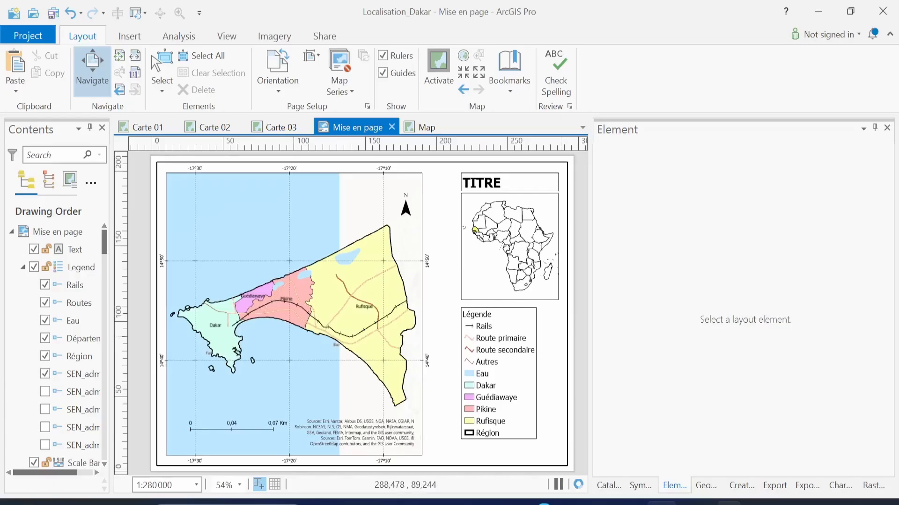
{"action": "right_click", "coordinate": [700, 470]}
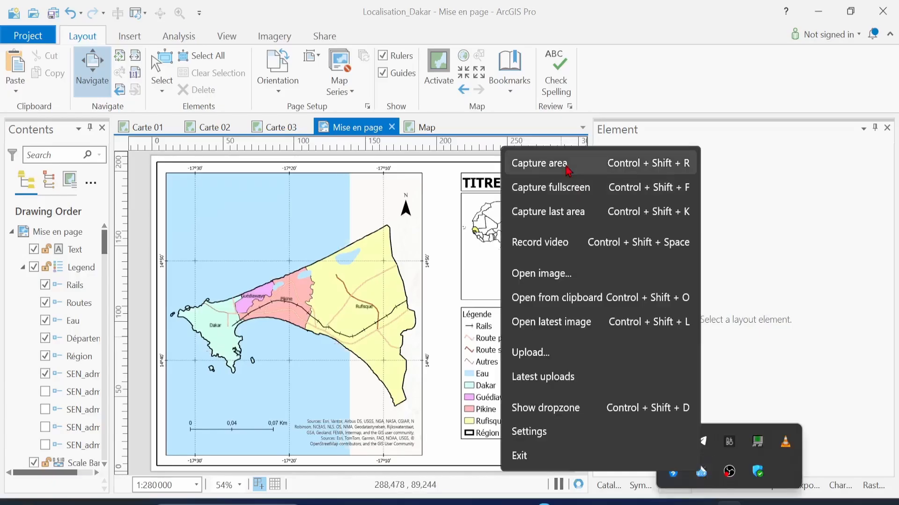
Capture the Dakar layout and save the screenshot to the desktop as 2Z.png
{"action": "left_click", "coordinate": [568, 170]}
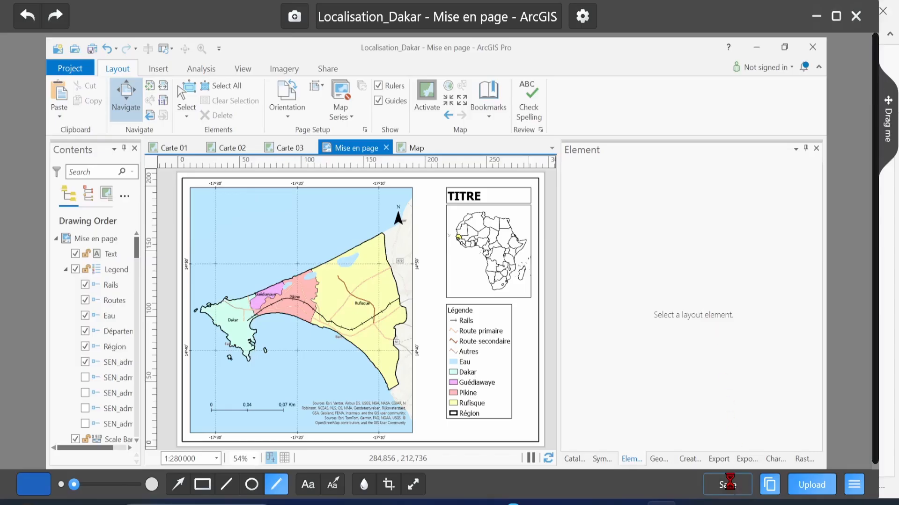
{"action": "left_click", "coordinate": [729, 485]}
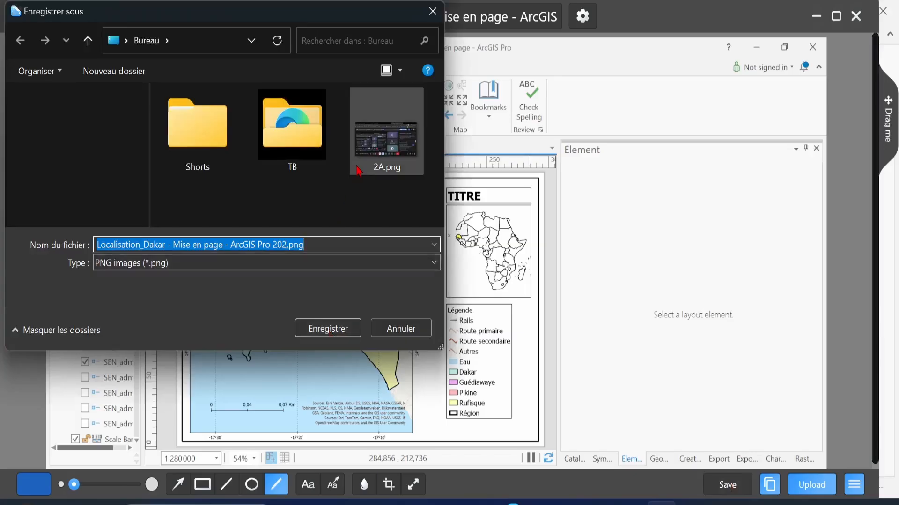
{"action": "type", "text": "2Z"}
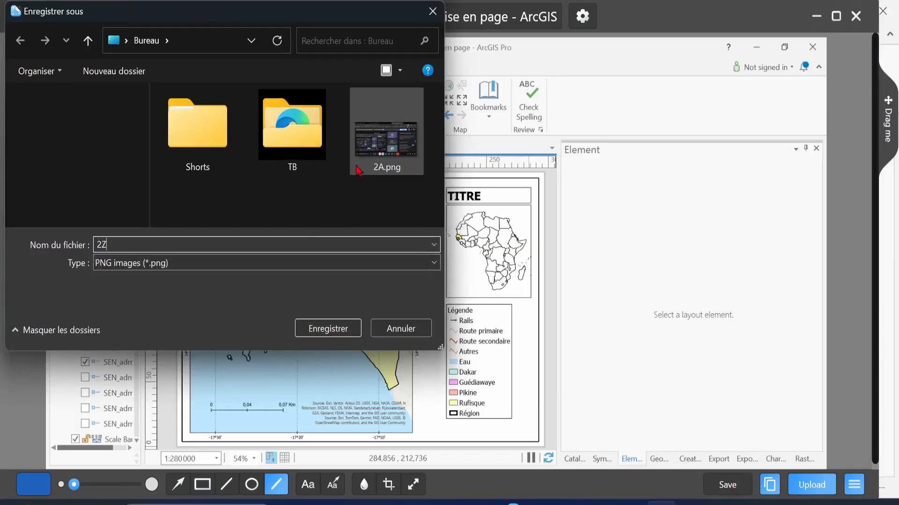
{"action": "left_click", "coordinate": [342, 330]}
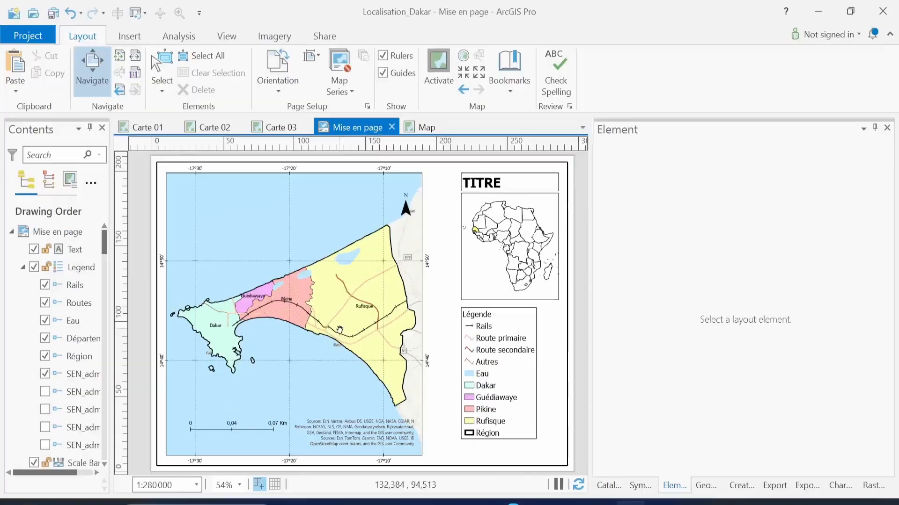
Draw a rectangular text element just below the legend
{"action": "left_click", "coordinate": [133, 39]}
{"action": "left_click", "coordinate": [660, 55]}
{"action": "left_click_drag", "start_coordinate": [461, 446], "coordinate": [559, 466]}
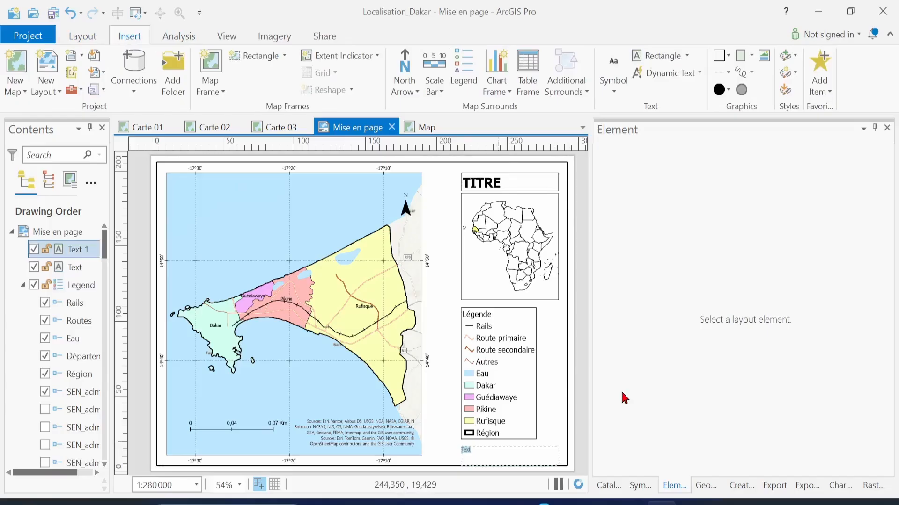
{"action": "left_click", "coordinate": [608, 217]}
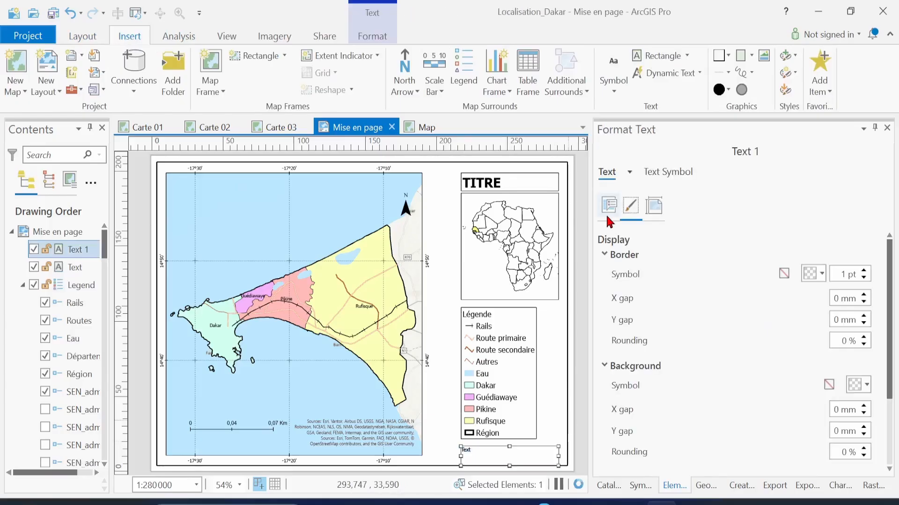
Replace the placeholder text with 'Source :' and 'SCR :' on separate lines
{"action": "left_click", "coordinate": [608, 207]}
{"action": "left_click", "coordinate": [645, 318]}
{"action": "key", "text": "BackSpace"}
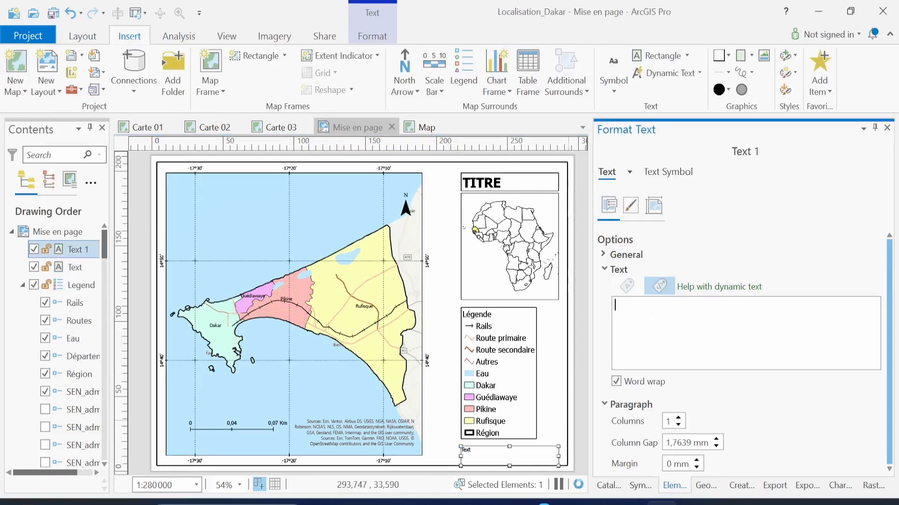
{"action": "type", "text": "Source :"}
{"action": "key", "text": "Return"}
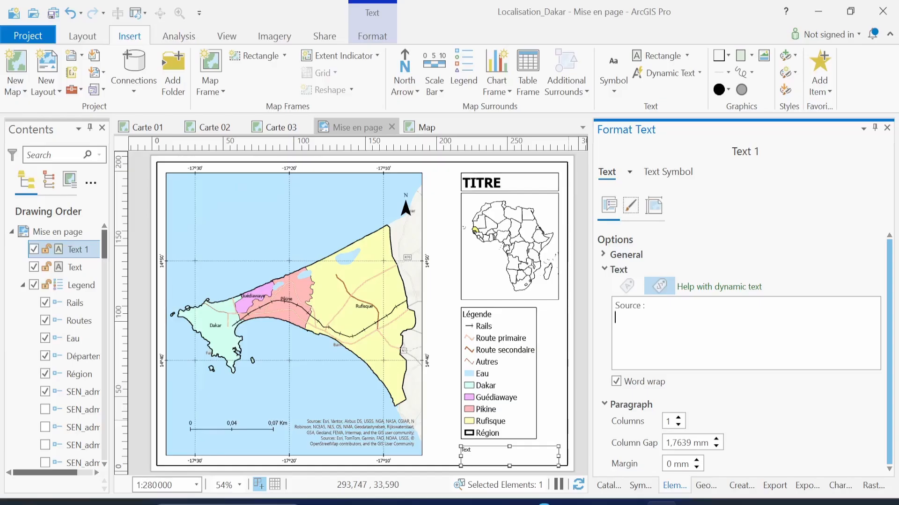
{"action": "type", "text": "S"}
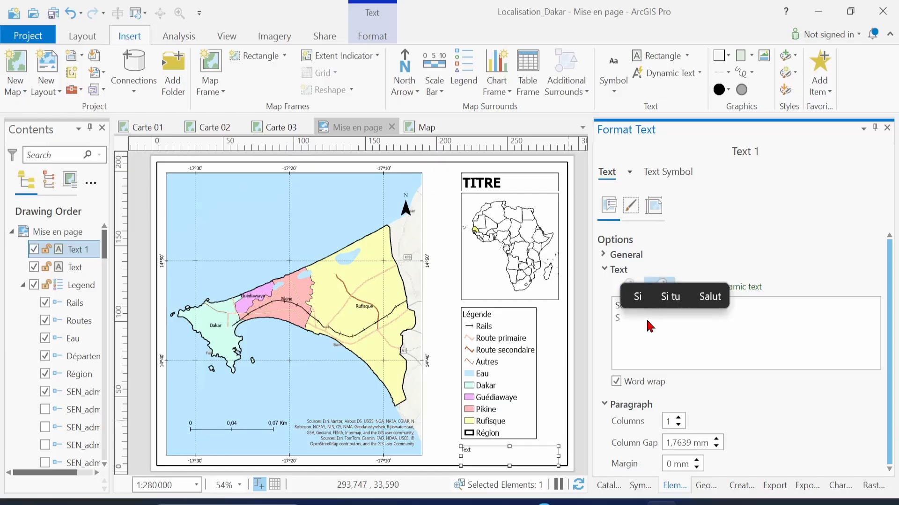
{"action": "type", "text": "CR :"}
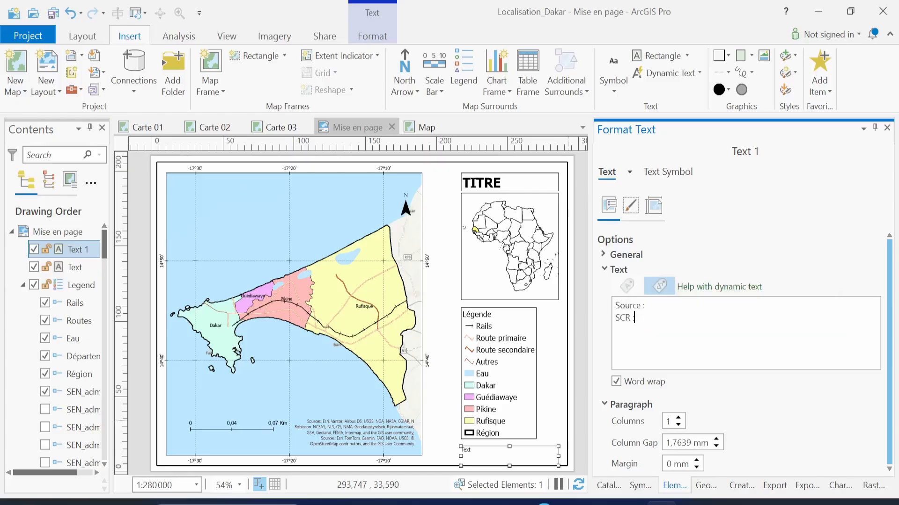
Insert a 'Réalisation :' line between Source and SCR and apply the text
{"action": "key", "text": "Left"}
{"action": "key", "text": "Left"}
{"action": "key", "text": "Left"}
{"action": "key", "text": "Left"}
{"action": "key", "text": "Left"}
{"action": "key", "text": "Return"}
{"action": "key", "text": "Up"}
{"action": "type", "text": "R"}
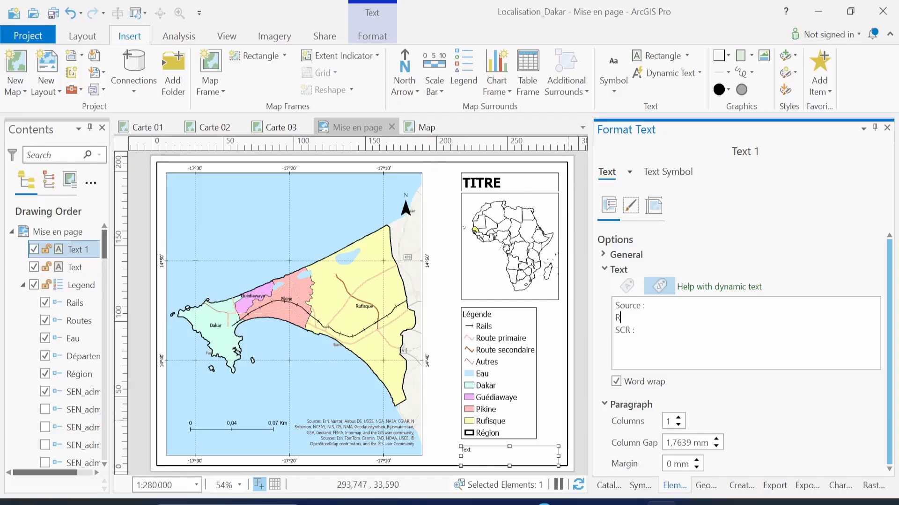
{"action": "type", "text": "éalition"}
{"action": "key", "text": "Left"}
{"action": "key", "text": "Left"}
{"action": "key", "text": "Left"}
{"action": "key", "text": "Left"}
{"action": "key", "text": "Left"}
{"action": "type", "text": "isa"}
{"action": "left_click", "coordinate": [662, 320]}
{"action": "type", "text": ":"}
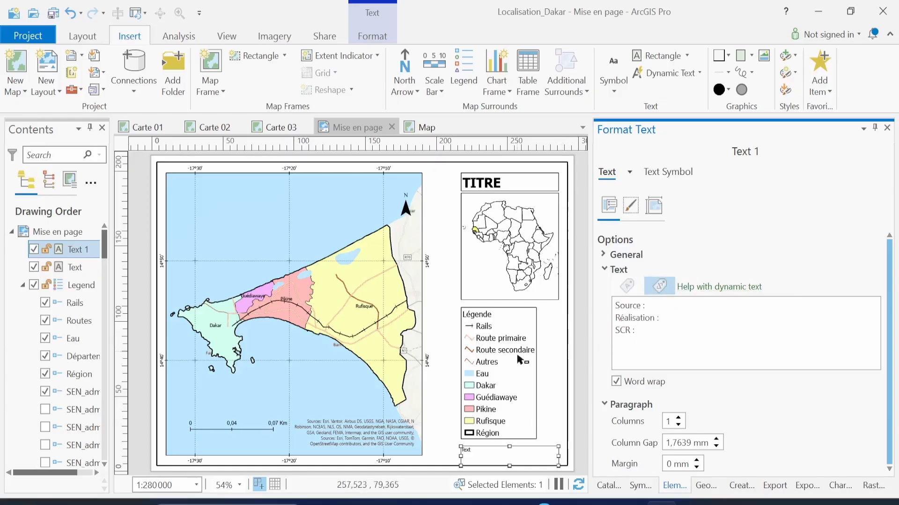
{"action": "left_click", "coordinate": [708, 331]}
{"action": "left_click", "coordinate": [535, 458]}
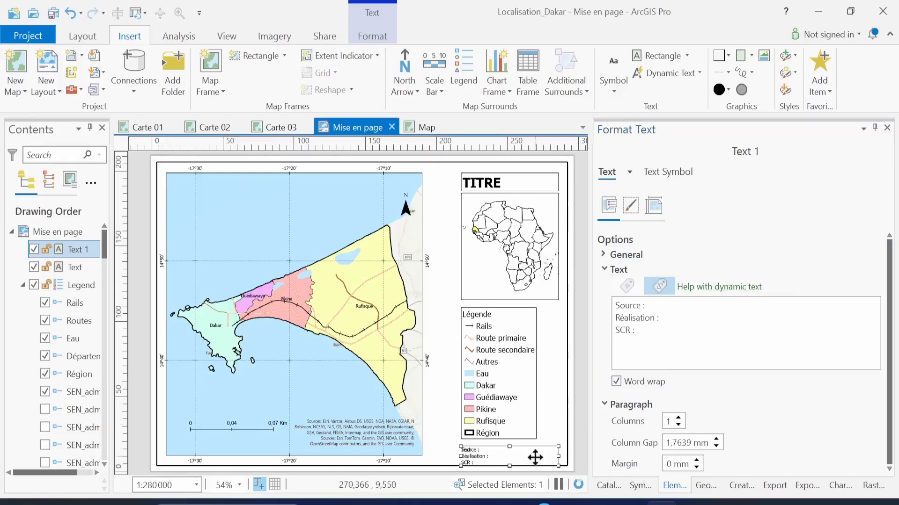
{"action": "left_click", "coordinate": [511, 450]}
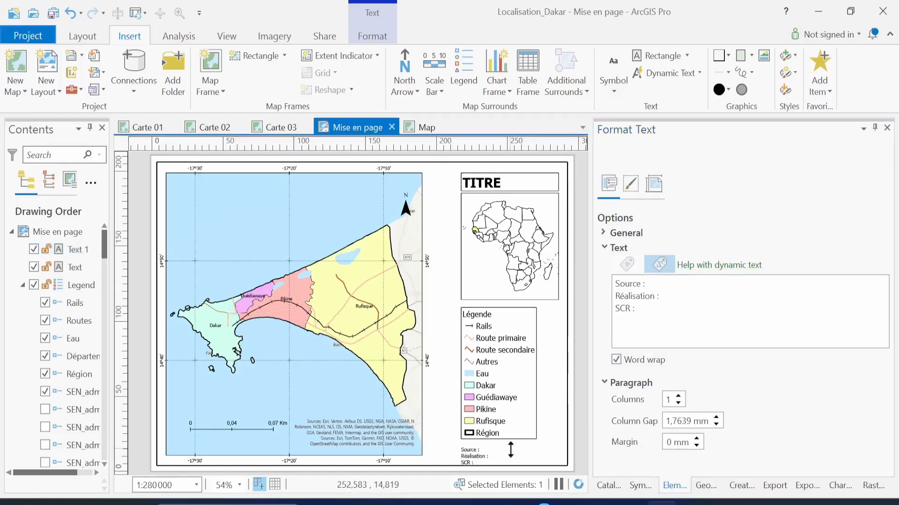
{"action": "left_click", "coordinate": [515, 453]}
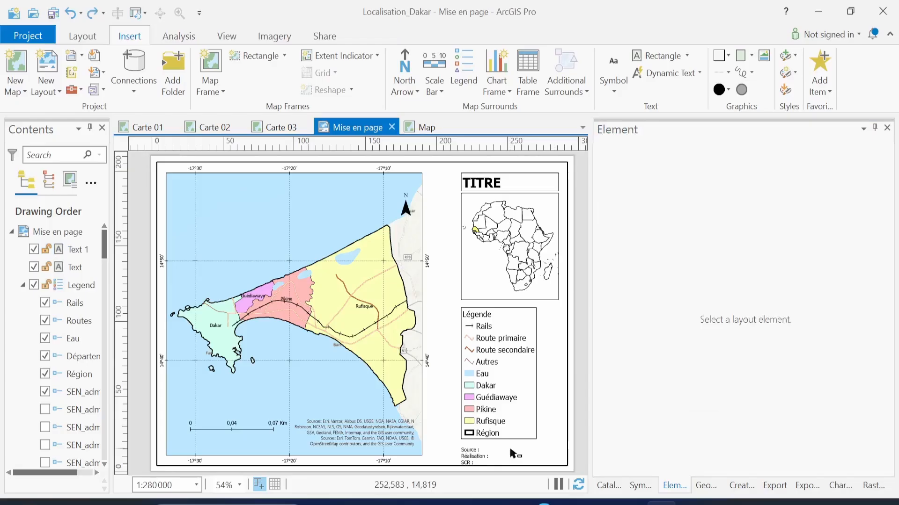
Move the Source / Réalisation / SCR text block up, tucked under the legend
{"action": "scroll", "coordinate": [515, 454], "scroll_direction": "up", "scroll_amount": 1}
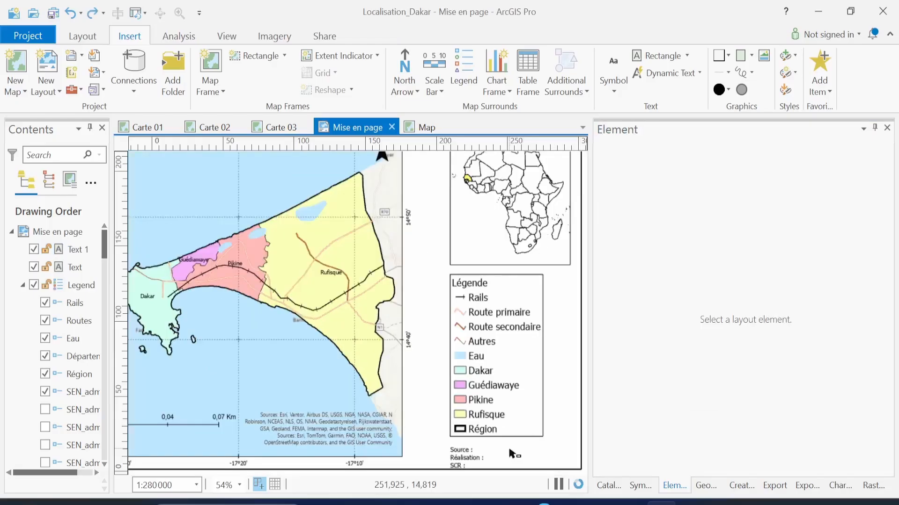
{"action": "scroll", "coordinate": [509, 453], "scroll_direction": "up", "scroll_amount": 2}
{"action": "left_click", "coordinate": [453, 458]}
{"action": "left_click_drag", "start_coordinate": [434, 455], "coordinate": [435, 446]}
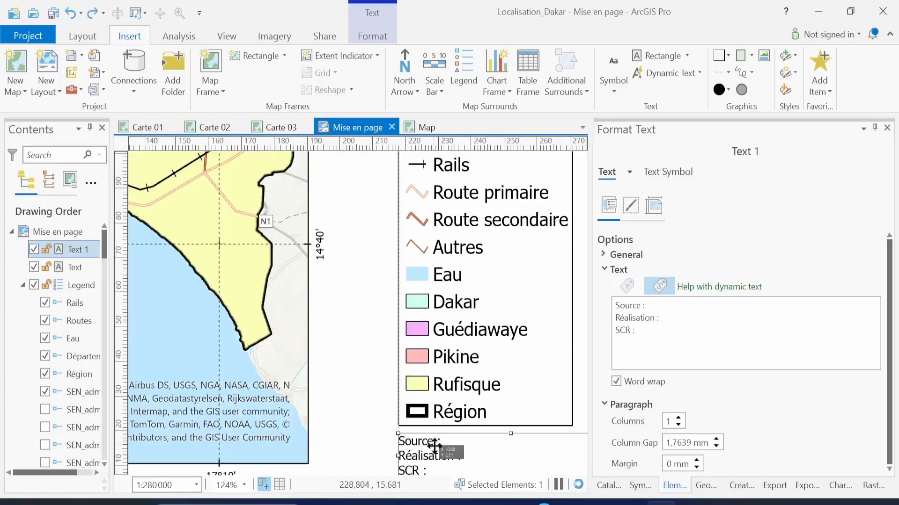
{"action": "left_click_drag", "start_coordinate": [434, 447], "coordinate": [434, 446]}
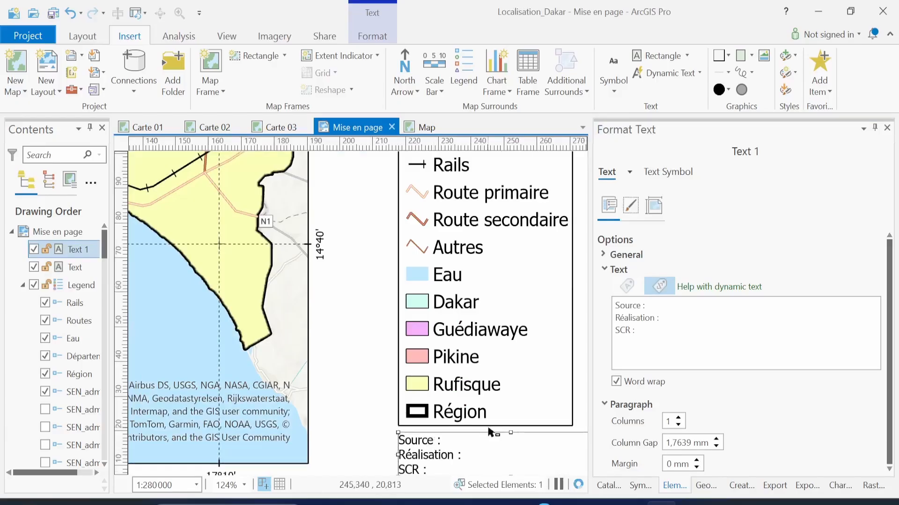
Pan and zoom out to show the full layout page
{"action": "left_click", "coordinate": [84, 46]}
{"action": "left_click_drag", "start_coordinate": [400, 329], "coordinate": [359, 284]}
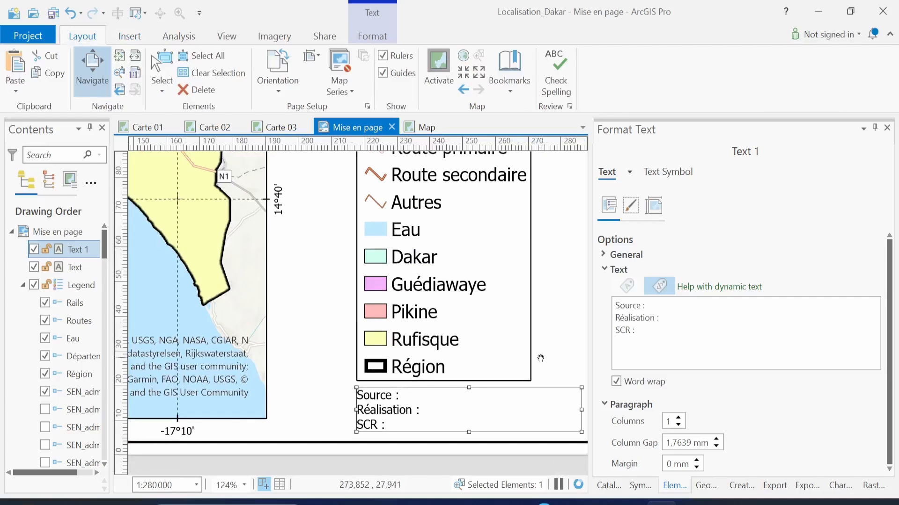
{"action": "scroll", "coordinate": [540, 358], "scroll_direction": "down", "scroll_amount": 5}
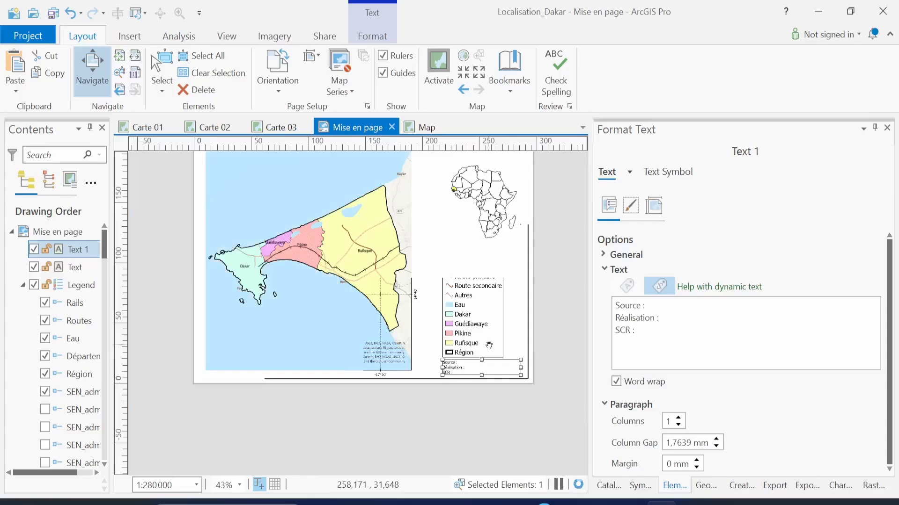
{"action": "left_click_drag", "start_coordinate": [464, 208], "coordinate": [467, 265]}
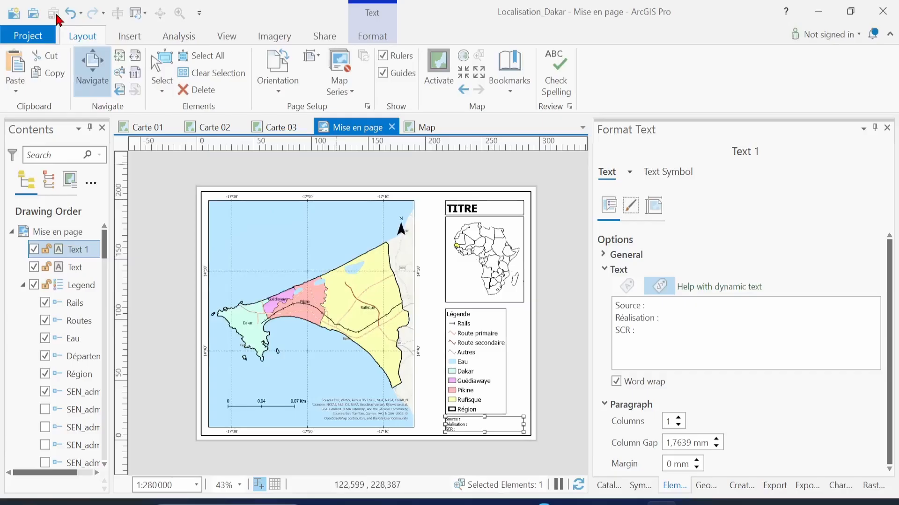
Insert 2Z.png from the desktop as a picture in the map's upper-left area
{"action": "left_click", "coordinate": [128, 41]}
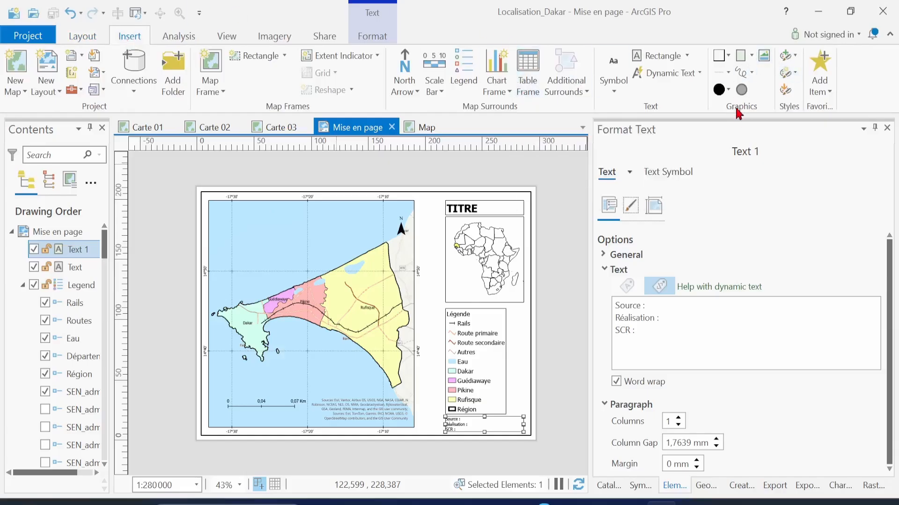
{"action": "left_click", "coordinate": [765, 64]}
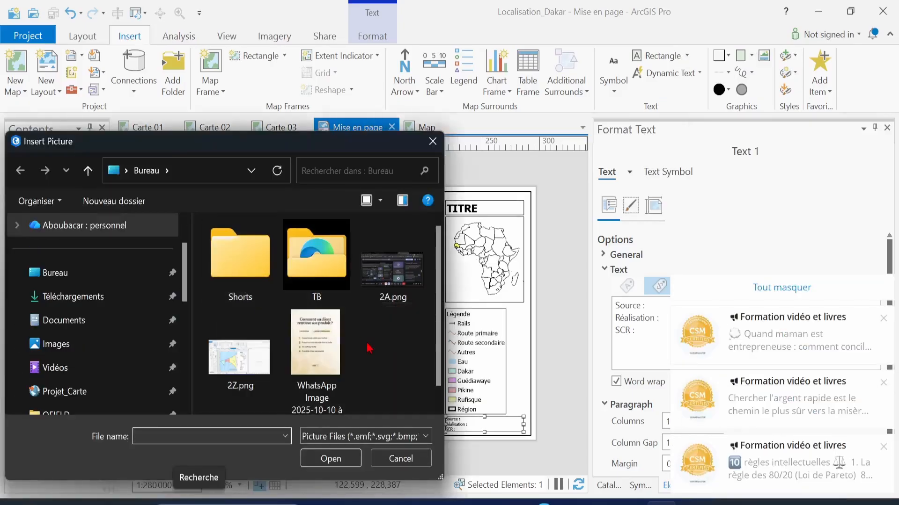
{"action": "scroll", "coordinate": [257, 304], "scroll_direction": "down", "scroll_amount": 1}
{"action": "left_click", "coordinate": [252, 340]}
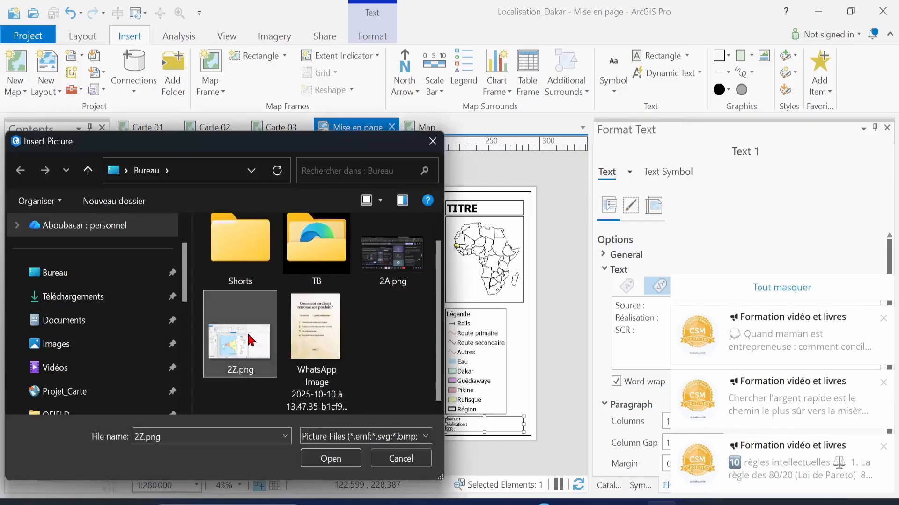
{"action": "left_click", "coordinate": [702, 291]}
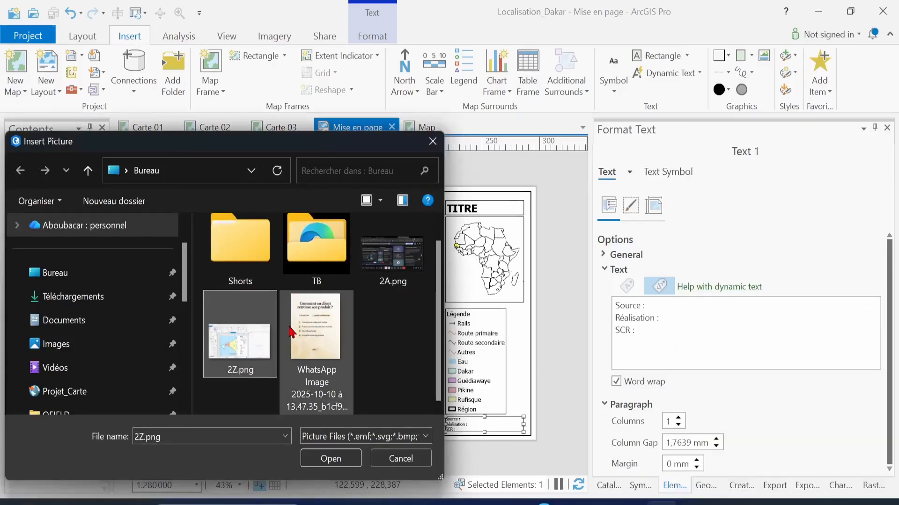
{"action": "left_click", "coordinate": [331, 459]}
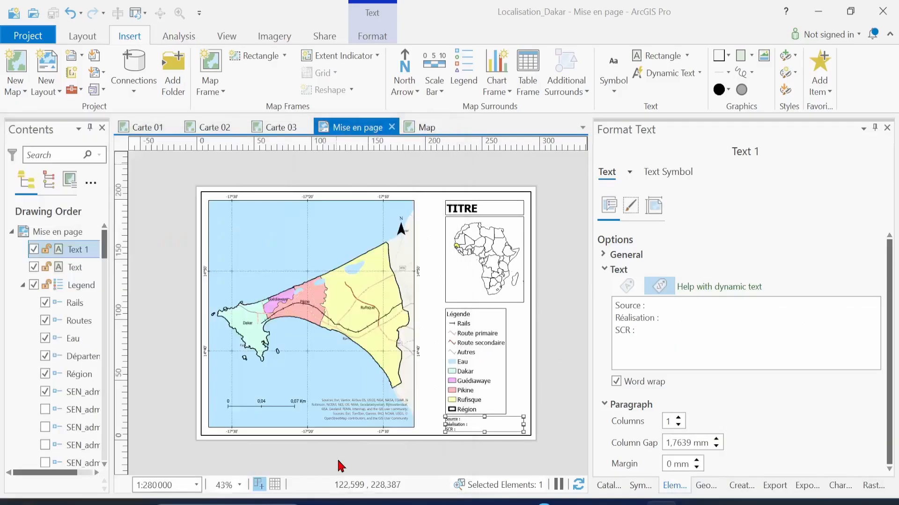
{"action": "mouse_move", "coordinate": [237, 216]}
{"action": "left_mouse_down"}
{"action": "mouse_move", "coordinate": [262, 246]}
{"action": "mouse_move", "coordinate": [298, 253]}
{"action": "left_mouse_up"}
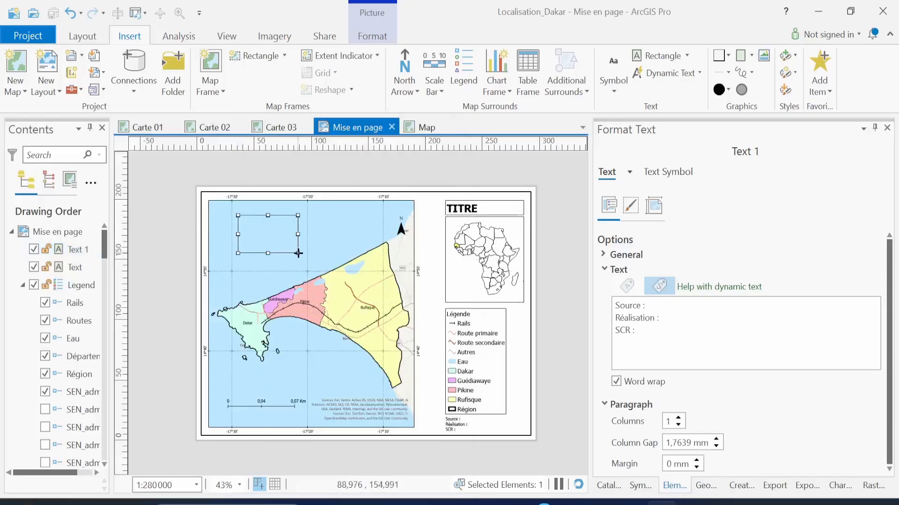
{"action": "left_click", "coordinate": [333, 221]}
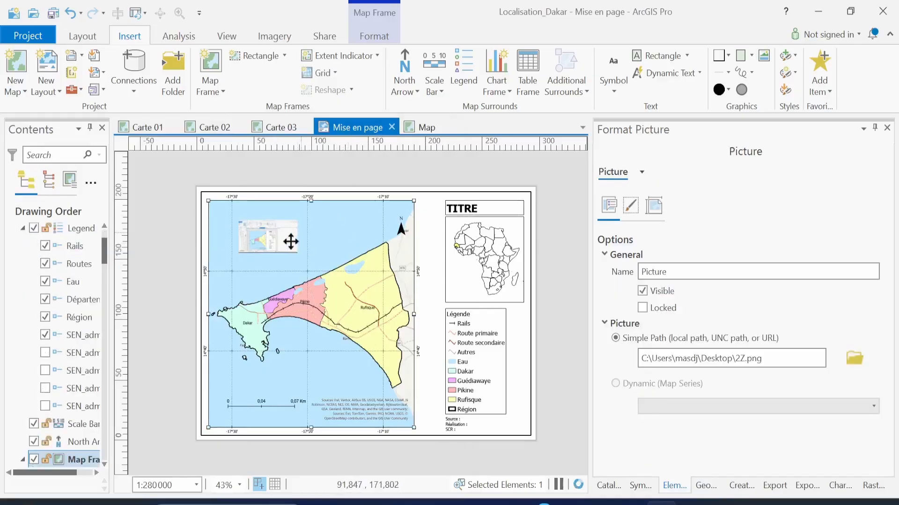
{"action": "left_click", "coordinate": [274, 238]}
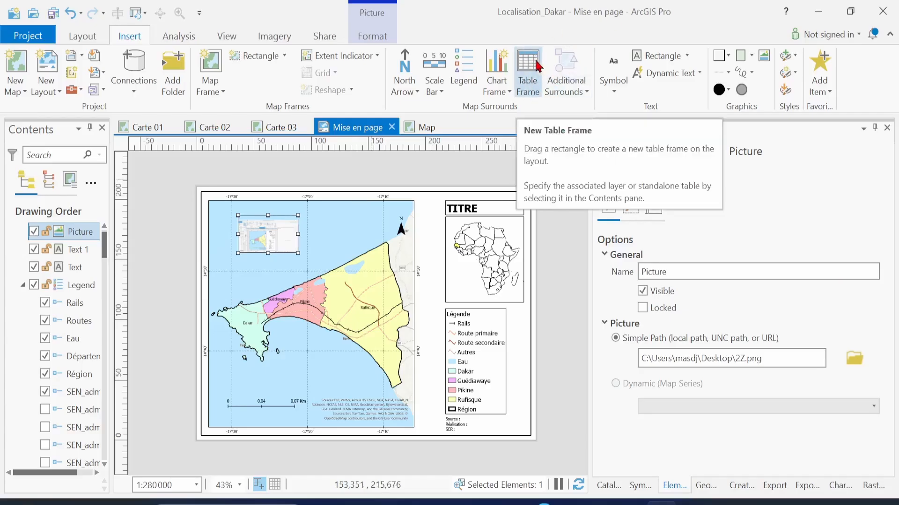
{"action": "key", "text": "ctrl+s"}
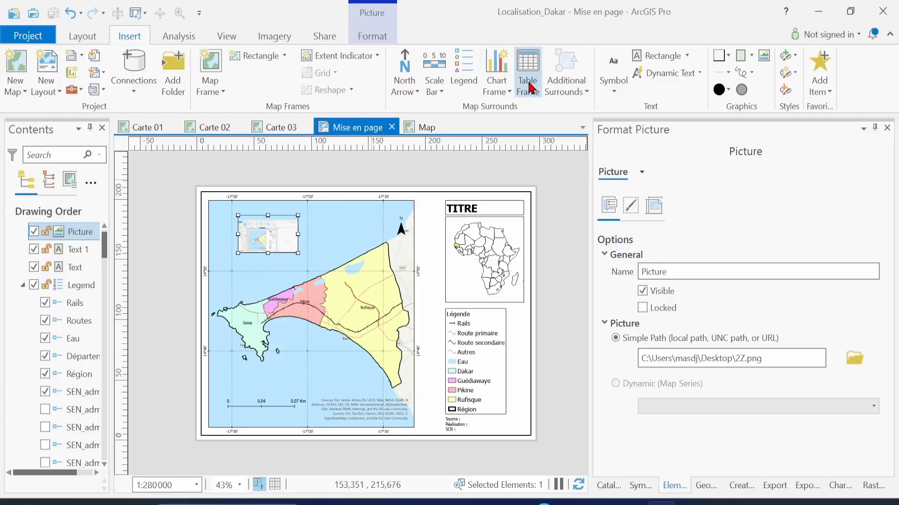
{"action": "mouse_move", "coordinate": [599, 502]}
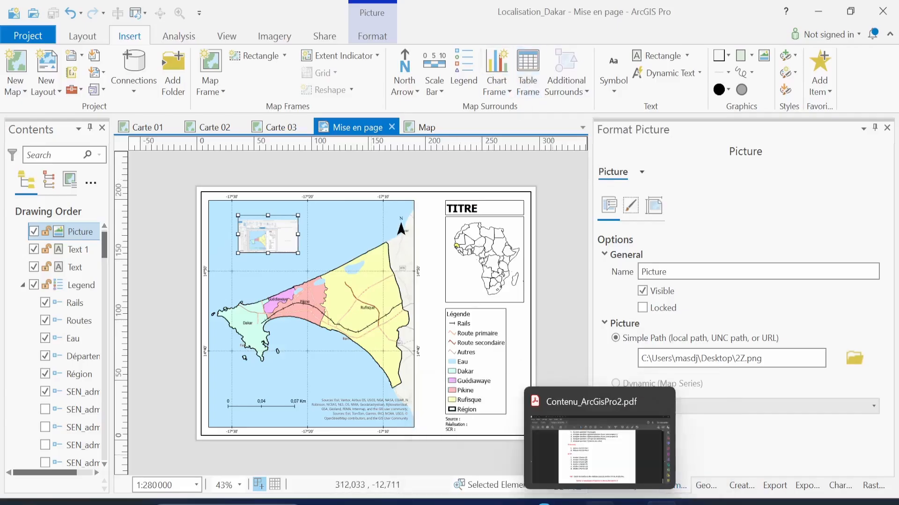
{"action": "mouse_move", "coordinate": [507, 503]}
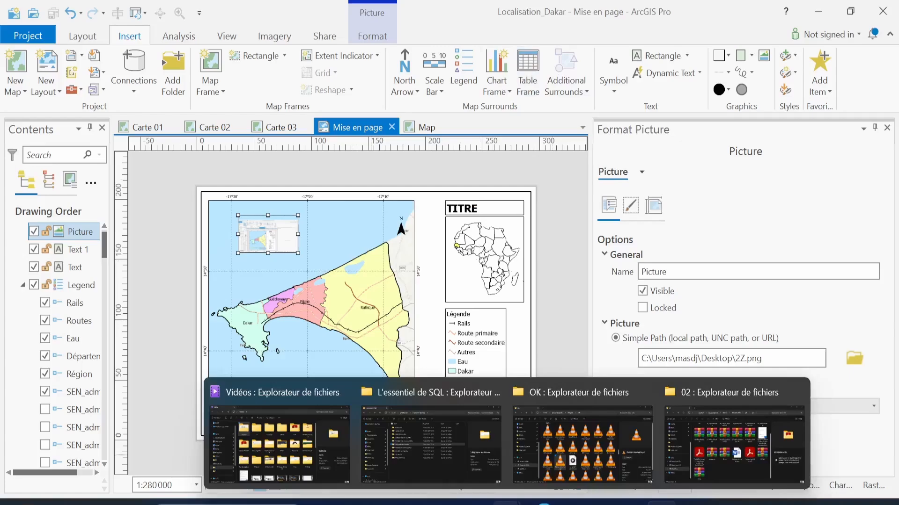
In the 02 folder window, browse PROJET > KASSI and select MKassi.pdf
{"action": "left_click", "coordinate": [740, 459]}
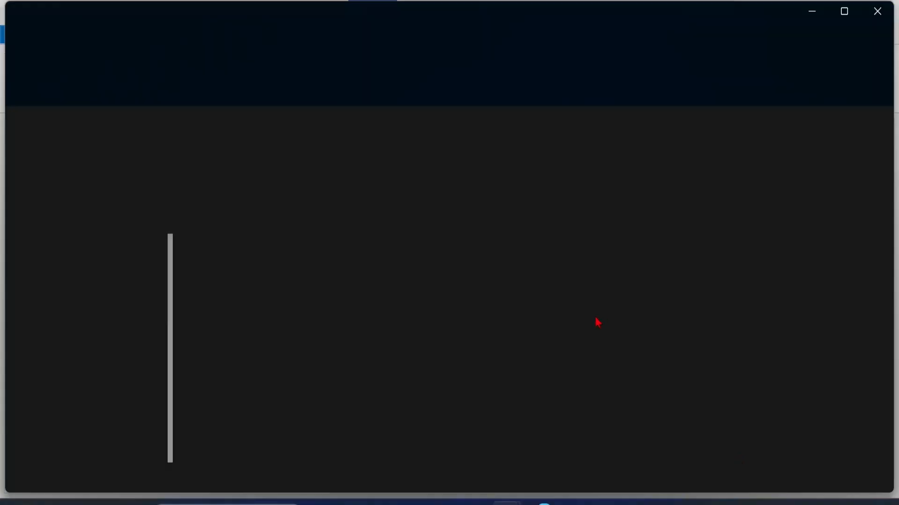
{"action": "mouse_move", "coordinate": [507, 503]}
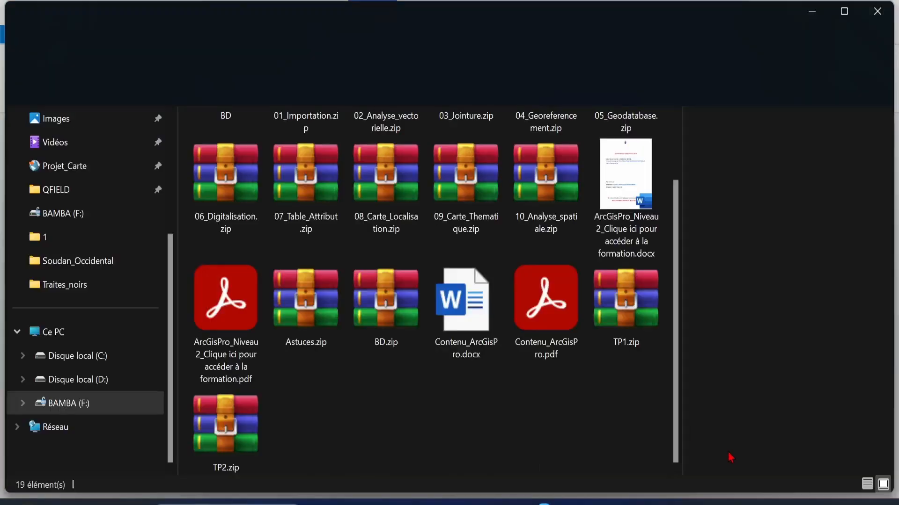
{"action": "left_click", "coordinate": [728, 457]}
{"action": "scroll", "coordinate": [468, 253], "scroll_direction": "up", "scroll_amount": 2}
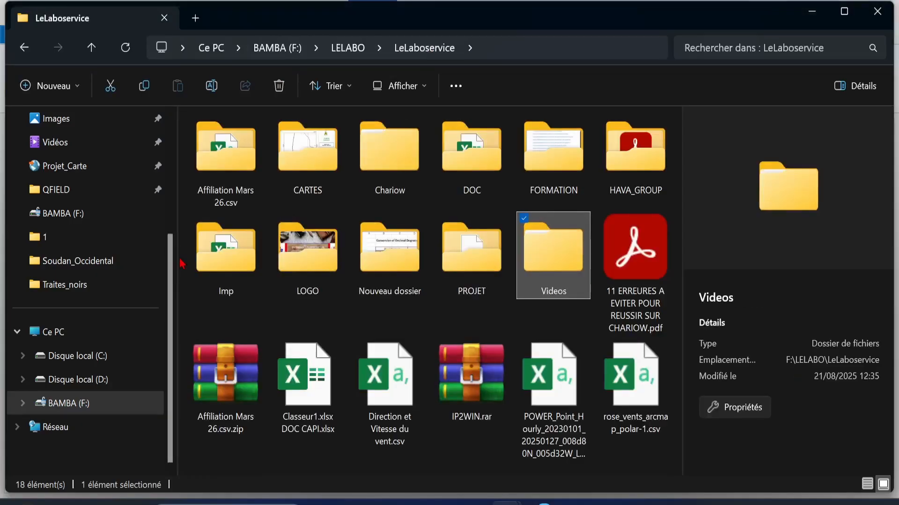
{"action": "left_click_drag", "start_coordinate": [177, 256], "coordinate": [35, 256]}
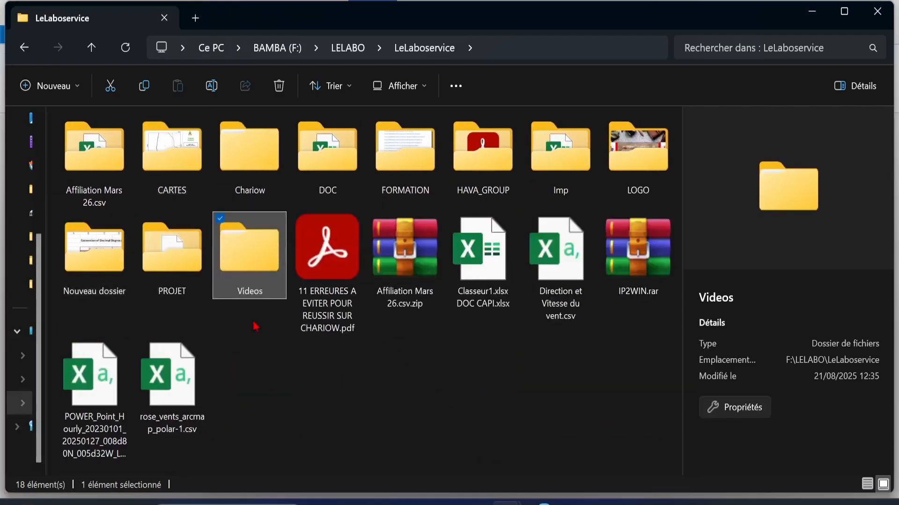
{"action": "double_click", "coordinate": [185, 276]}
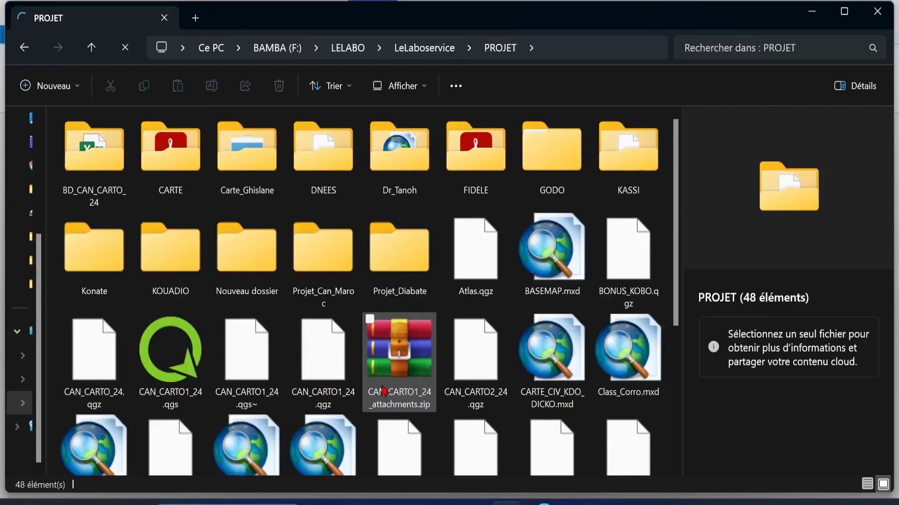
{"action": "double_click", "coordinate": [633, 173]}
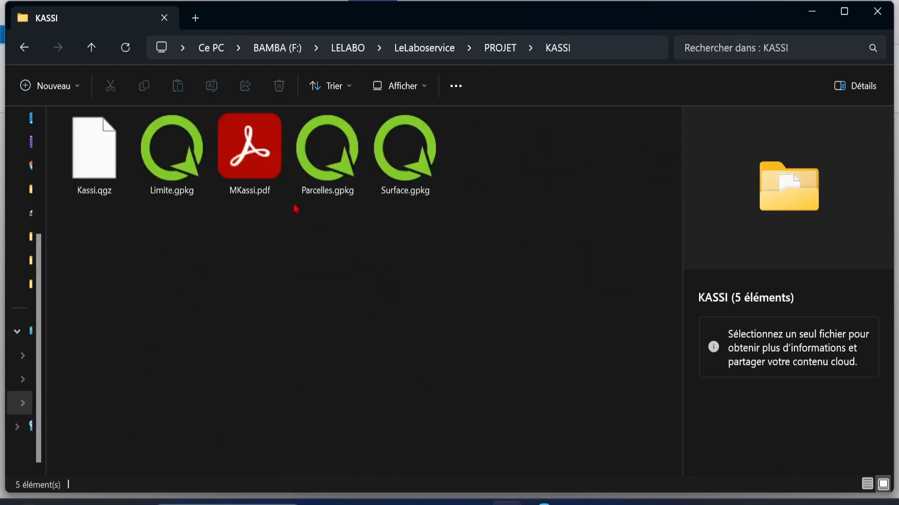
{"action": "left_click", "coordinate": [271, 183]}
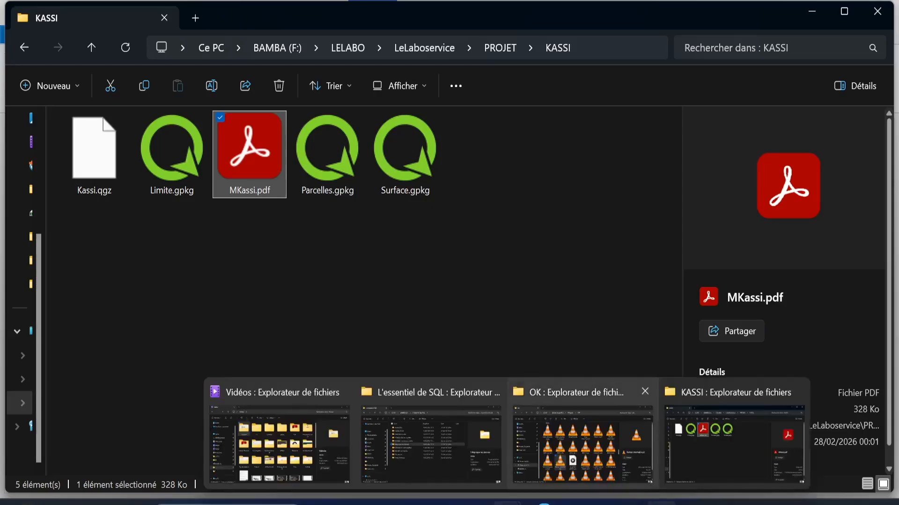
Return to the ArcGIS Pro Dakar layout and select the map frame
{"action": "mouse_move", "coordinate": [661, 500]}
{"action": "left_click", "coordinate": [670, 471]}
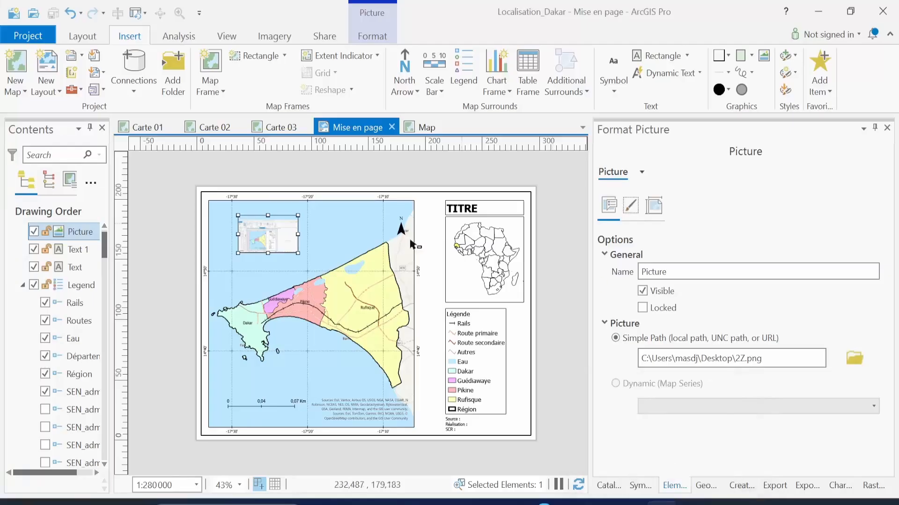
{"action": "left_click", "coordinate": [278, 238]}
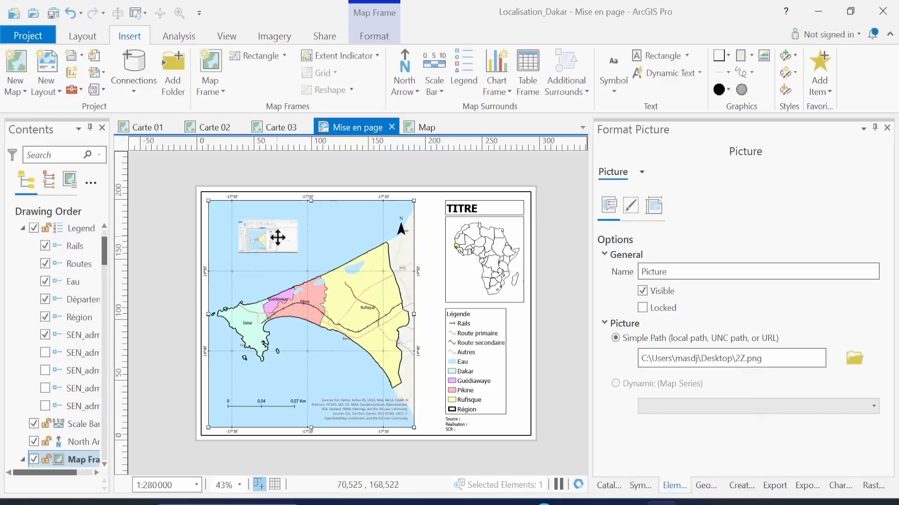
Delete the small inserted picture from the map and open the Export Layout pane
{"action": "key", "text": "Delete"}
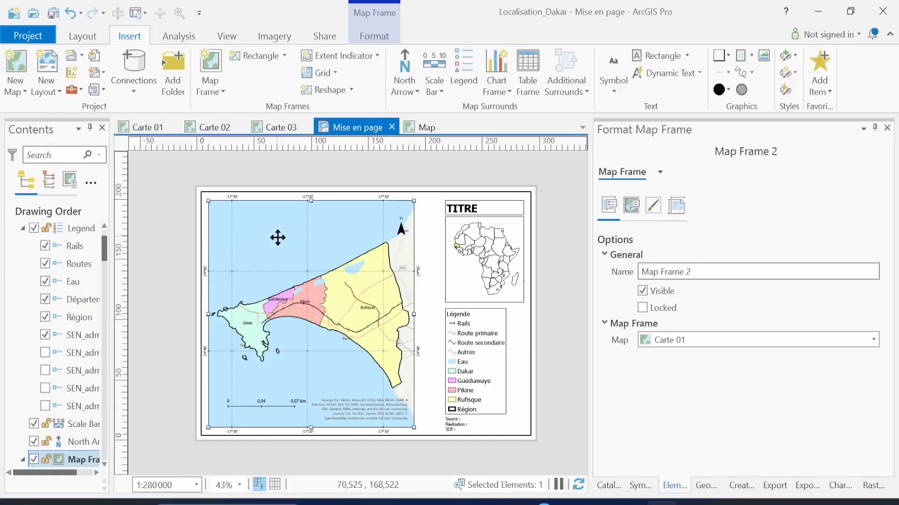
{"action": "key", "text": "alt+Tab"}
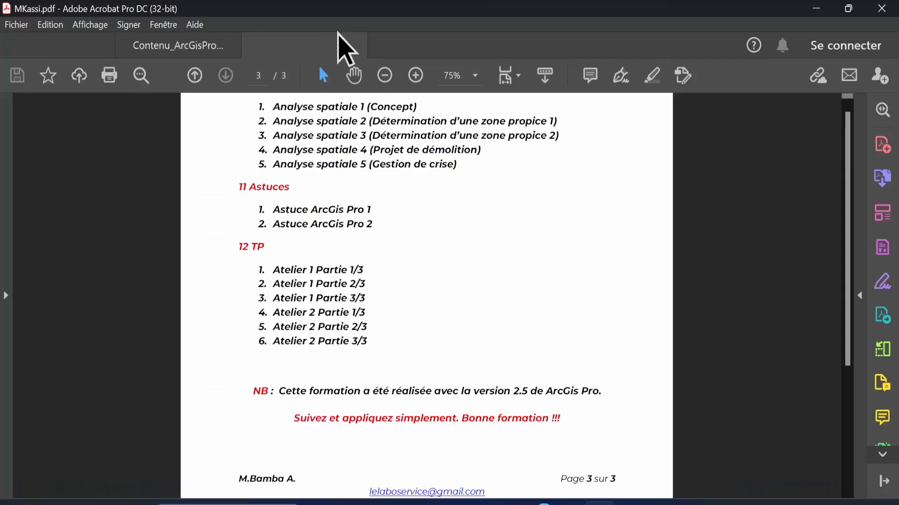
{"action": "mouse_move", "coordinate": [660, 502]}
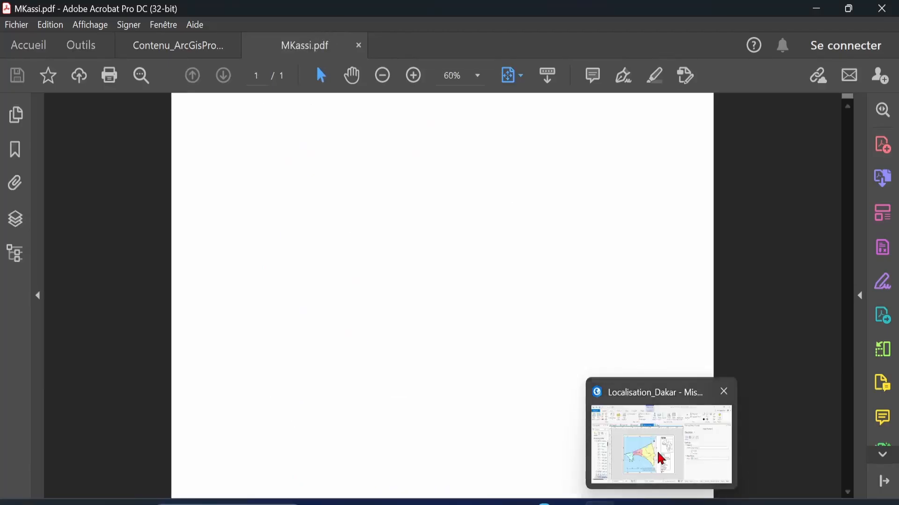
{"action": "left_click", "coordinate": [658, 457]}
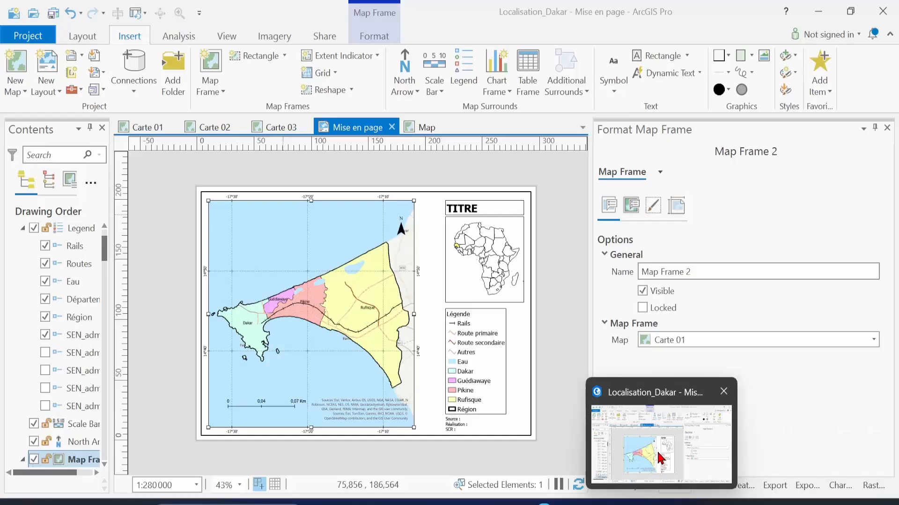
{"action": "left_click", "coordinate": [327, 37]}
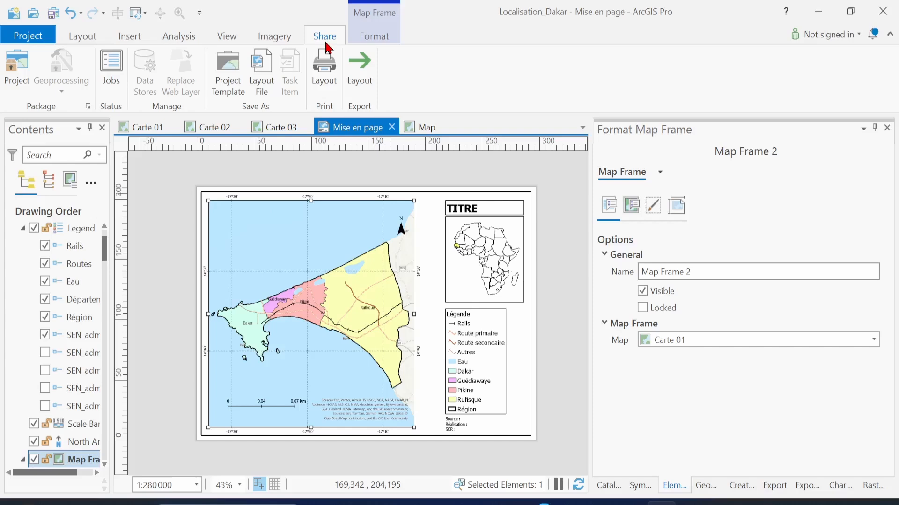
{"action": "left_click", "coordinate": [360, 71]}
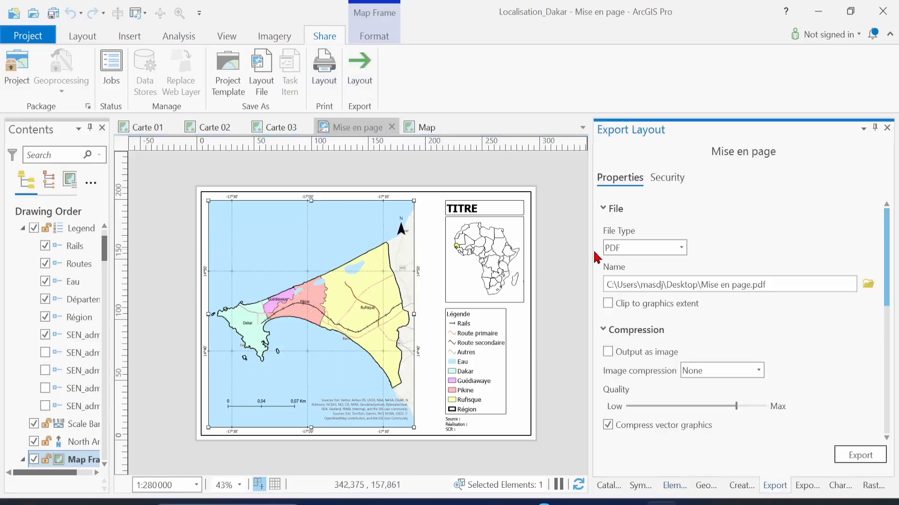
Name the PDF export Dakar.pdf on the Desktop and review its 300 DPI settings
{"action": "left_click_drag", "start_coordinate": [592, 257], "coordinate": [493, 257]}
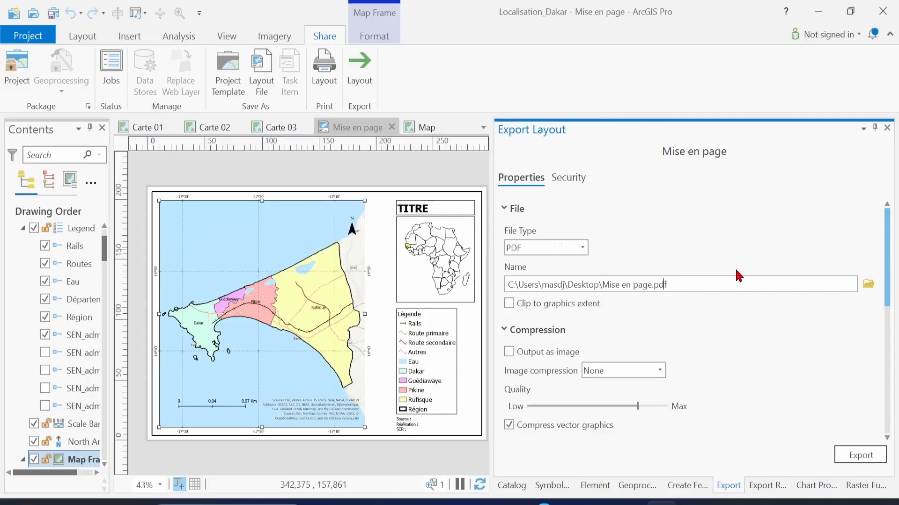
{"action": "key", "text": "BackSpace"}
{"action": "key", "text": "BackSpace"}
{"action": "key", "text": "BackSpace"}
{"action": "key", "text": "BackSpace"}
{"action": "key", "text": "BackSpace"}
{"action": "key", "text": "BackSpace"}
{"action": "key", "text": "BackSpace"}
{"action": "key", "text": "BackSpace"}
{"action": "key", "text": "BackSpace"}
{"action": "key", "text": "BackSpace"}
{"action": "key", "text": "BackSpace"}
{"action": "key", "text": "BackSpace"}
{"action": "type", "text": "Dakar"}
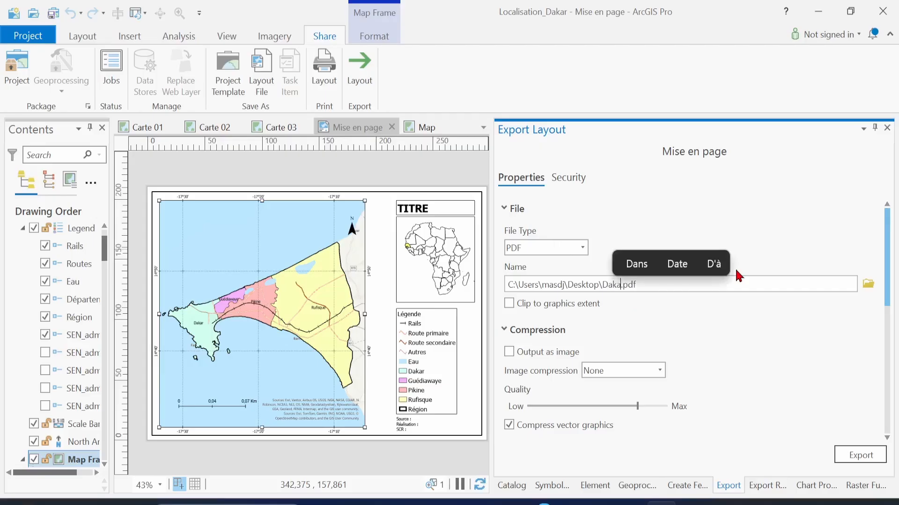
{"action": "left_click", "coordinate": [741, 271]}
{"action": "key", "text": "BackSpace"}
{"action": "key", "text": "BackSpace"}
{"action": "key", "text": "BackSpace"}
{"action": "key", "text": "BackSpace"}
{"action": "key", "text": "BackSpace"}
{"action": "key", "text": "BackSpace"}
{"action": "key", "text": "BackSpace"}
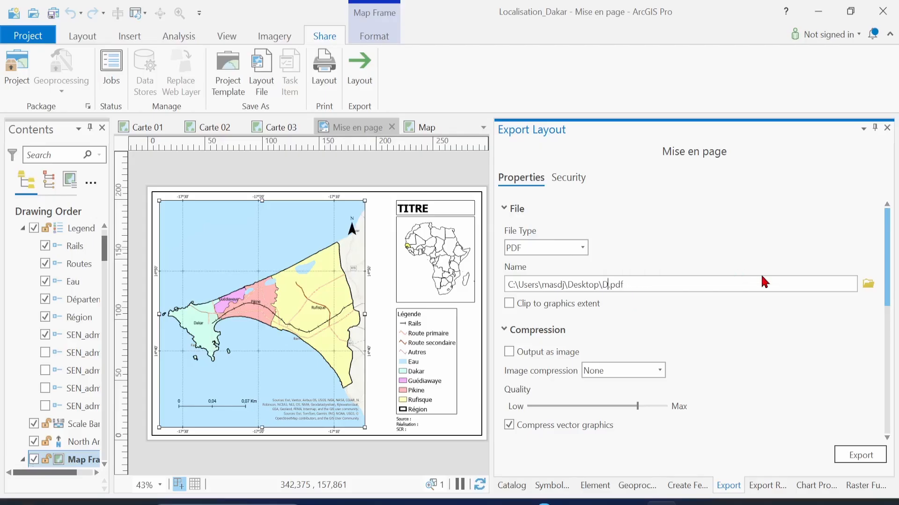
{"action": "type", "text": "akar"}
{"action": "scroll", "coordinate": [750, 370], "scroll_direction": "down", "scroll_amount": 5}
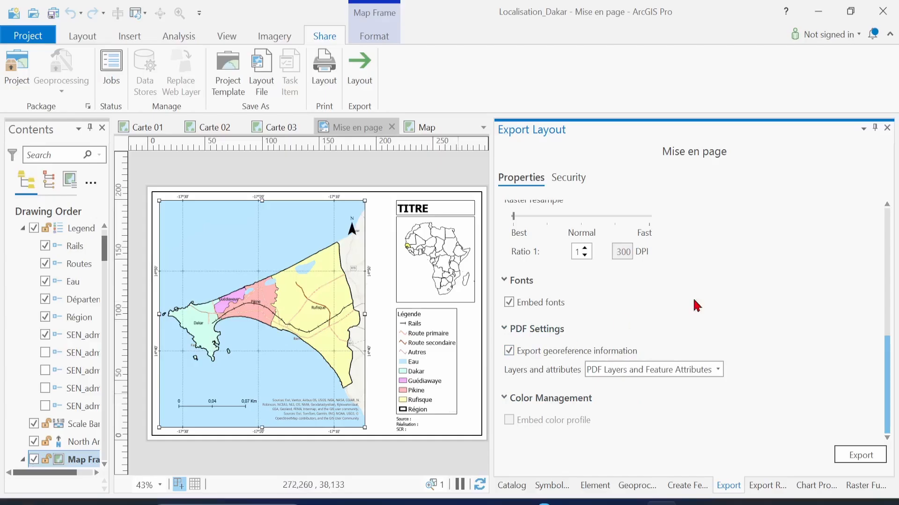
{"action": "scroll", "coordinate": [754, 293], "scroll_direction": "up", "scroll_amount": 5}
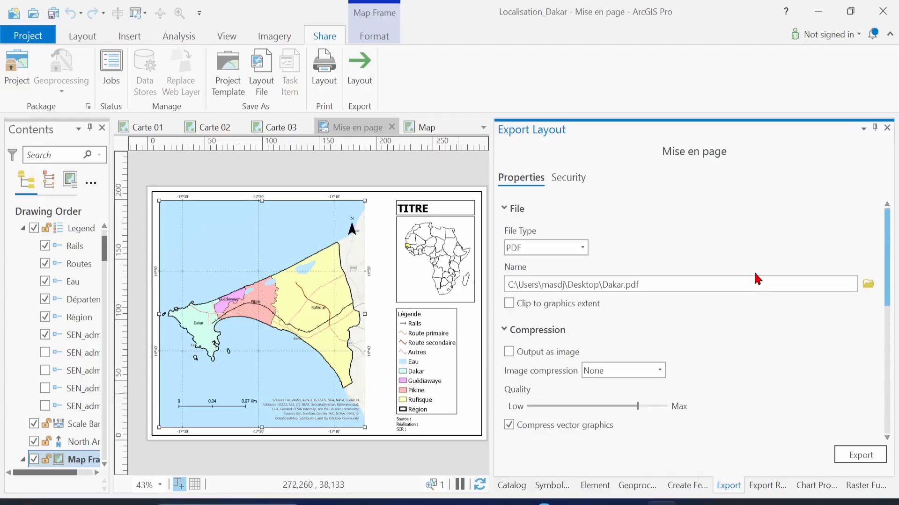
{"action": "scroll", "coordinate": [752, 328], "scroll_direction": "down", "scroll_amount": 3}
{"action": "scroll", "coordinate": [751, 327], "scroll_direction": "down", "scroll_amount": 3}
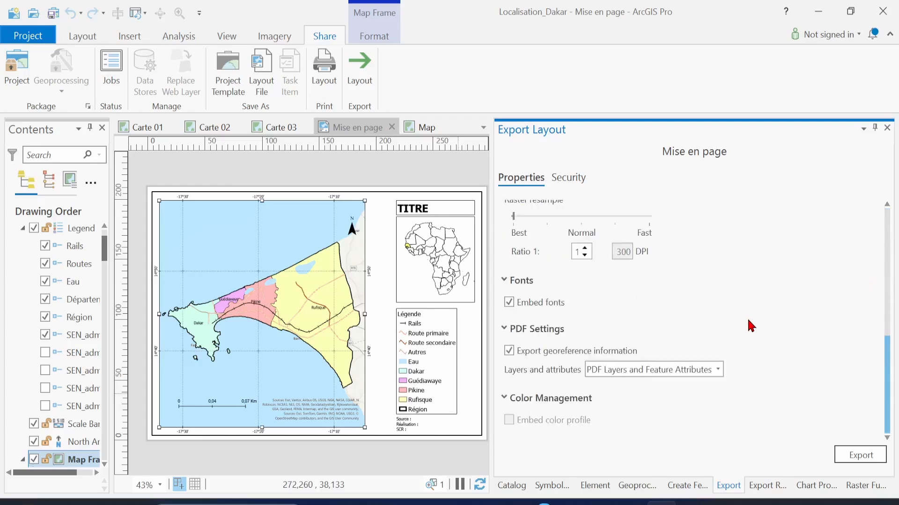
{"action": "scroll", "coordinate": [683, 293], "scroll_direction": "up", "scroll_amount": 5}
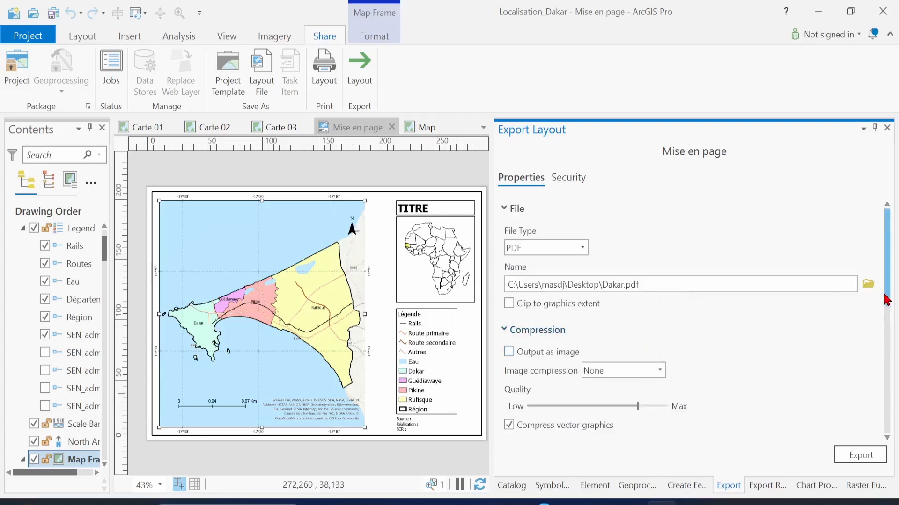
{"action": "left_click_drag", "start_coordinate": [888, 290], "coordinate": [894, 383]}
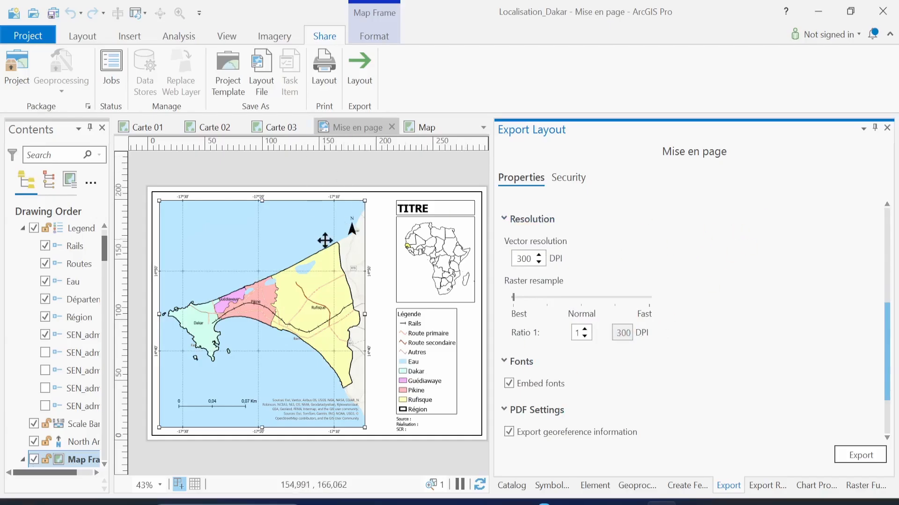
Export the layout to Dakar.pdf, then switch the file type to JPEG
{"action": "left_click", "coordinate": [870, 461]}
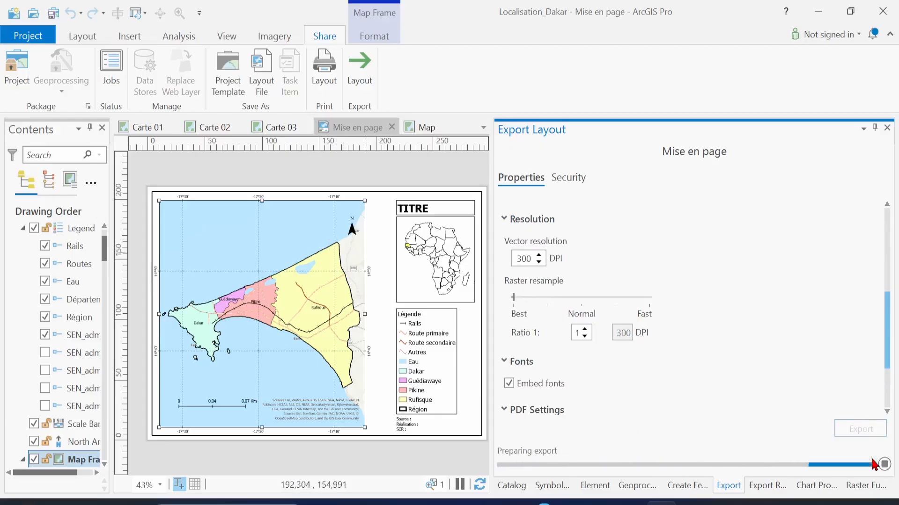
{"action": "scroll", "coordinate": [726, 296], "scroll_direction": "up", "scroll_amount": 5}
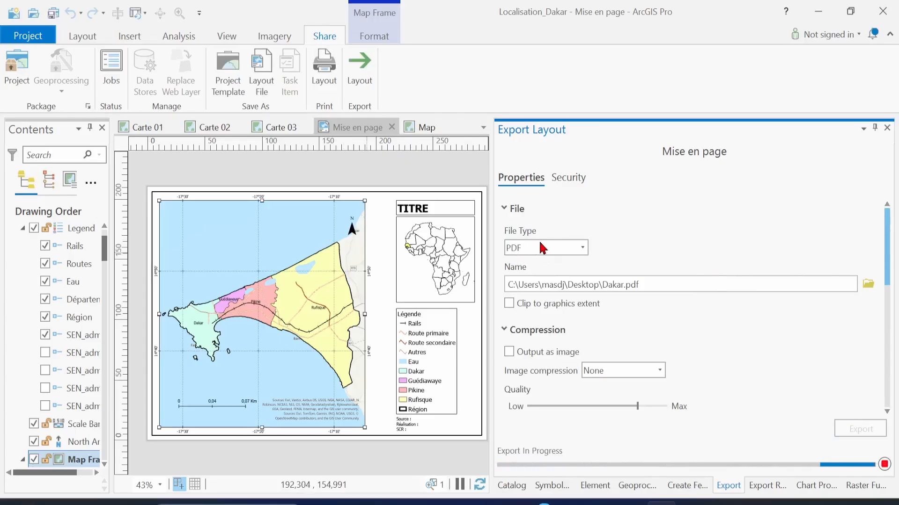
{"action": "left_click", "coordinate": [583, 249]}
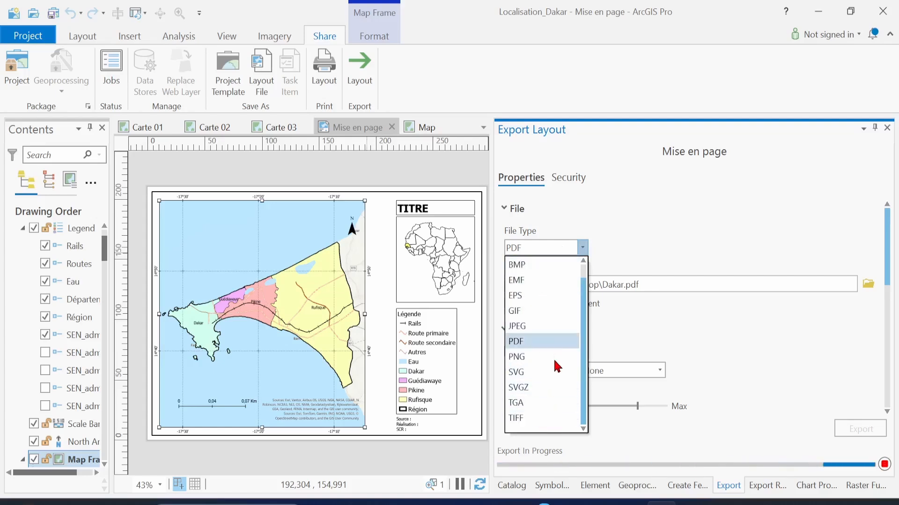
{"action": "left_click", "coordinate": [538, 334]}
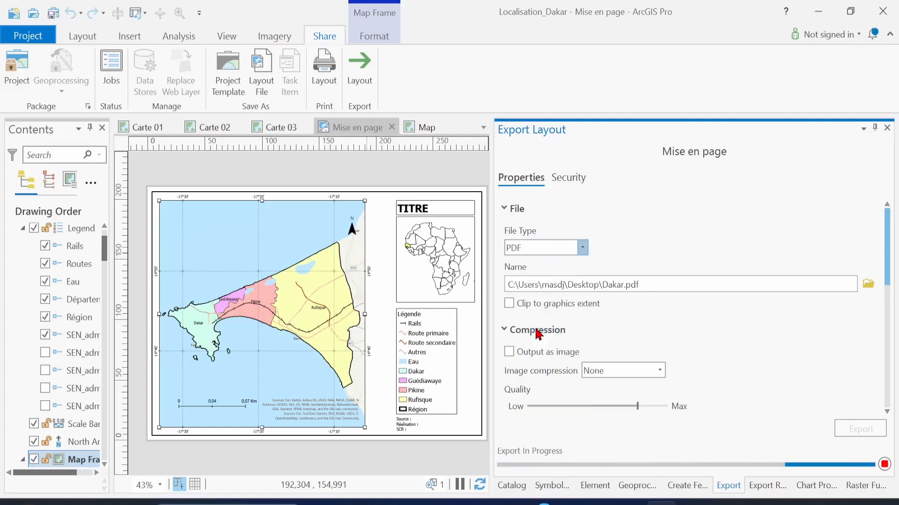
Keep maximum quality at 300 DPI and export Mise en page.jpg
{"action": "left_click_drag", "start_coordinate": [888, 279], "coordinate": [888, 367]}
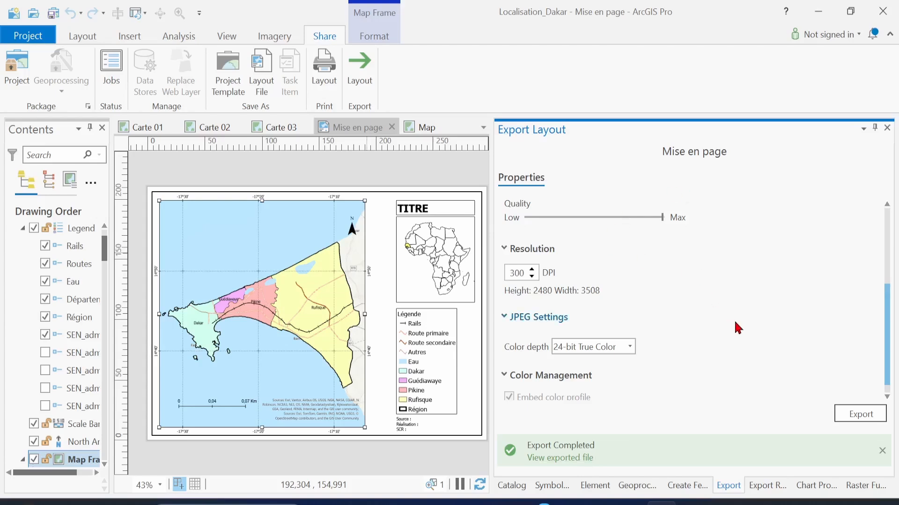
{"action": "scroll", "coordinate": [738, 328], "scroll_direction": "up", "scroll_amount": 3}
{"action": "scroll", "coordinate": [738, 328], "scroll_direction": "down", "scroll_amount": 2}
{"action": "scroll", "coordinate": [738, 328], "scroll_direction": "up", "scroll_amount": 2}
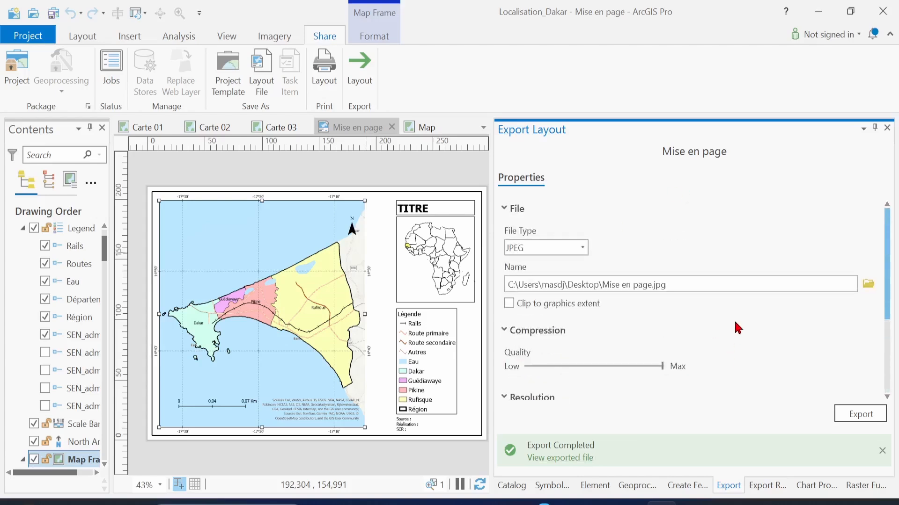
{"action": "left_click_drag", "start_coordinate": [663, 369], "coordinate": [692, 368]}
{"action": "left_click", "coordinate": [862, 414]}
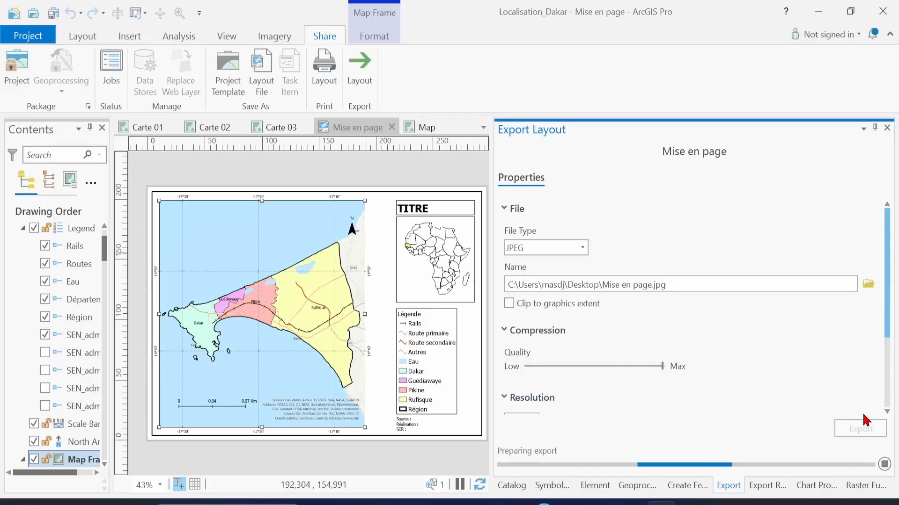
{"action": "mouse_move", "coordinate": [600, 503]}
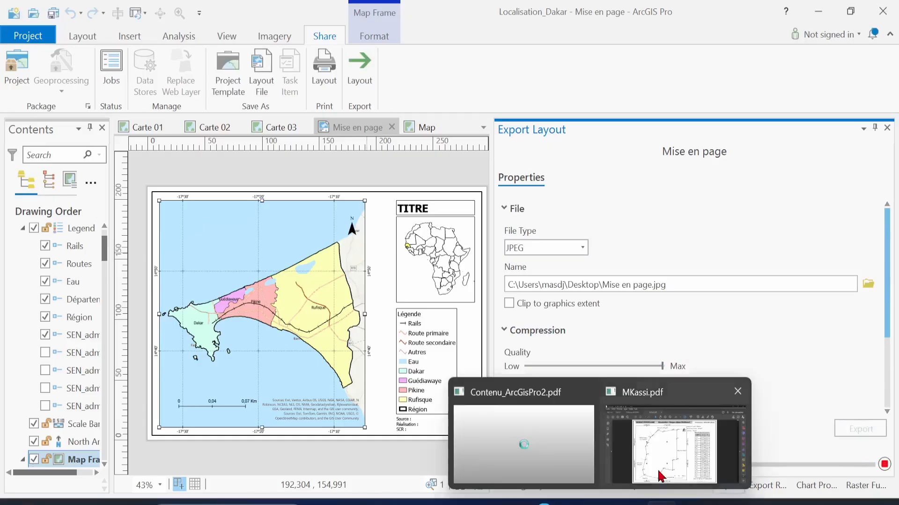
Bring up the Acrobat MKassi.pdf window, then minimize it to reveal the desktop
{"action": "left_click", "coordinate": [672, 475]}
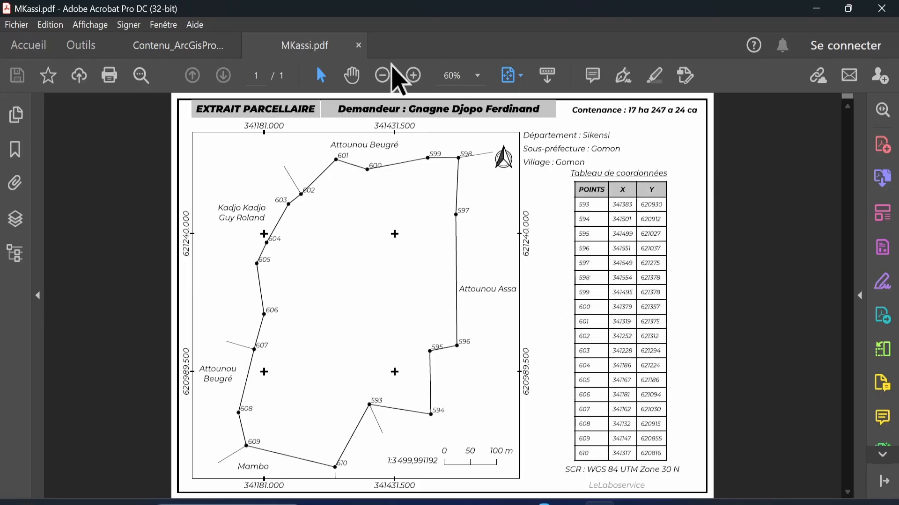
{"action": "left_click", "coordinate": [896, 504]}
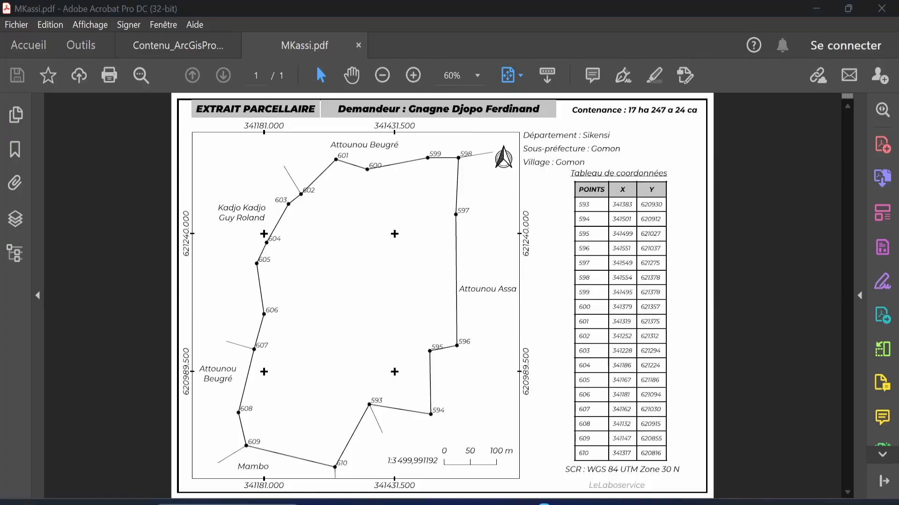
{"action": "left_click", "coordinate": [338, 316]}
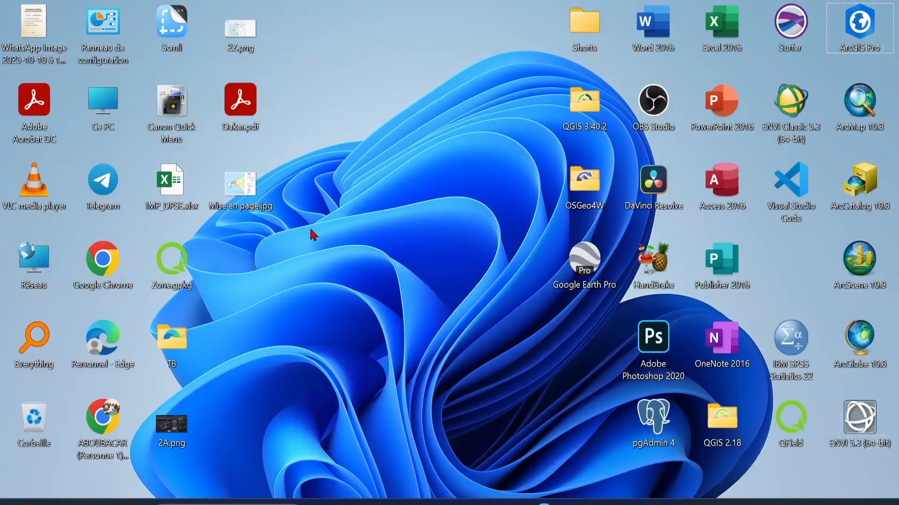
Open the exported Dakar.pdf from the desktop in Acrobat
{"action": "left_click", "coordinate": [252, 196]}
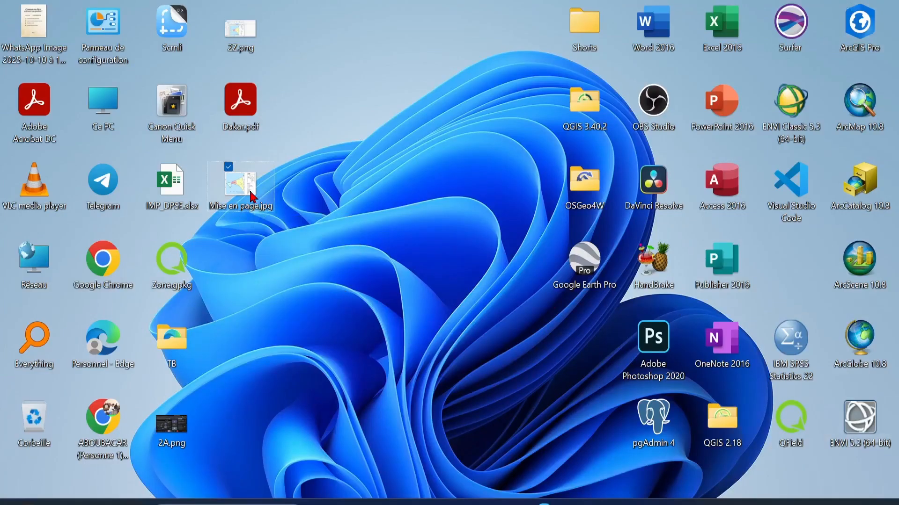
{"action": "double_click", "coordinate": [247, 114]}
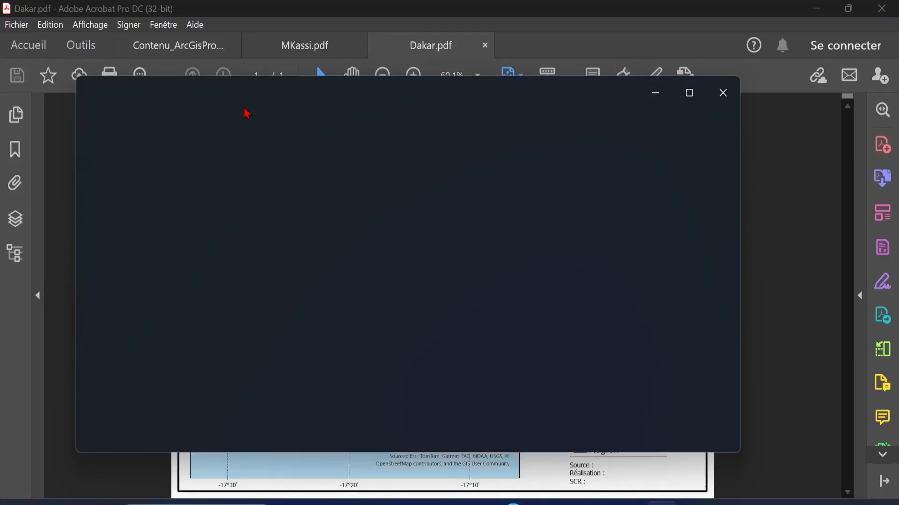
Bring Dakar.pdf to the front in Acrobat, then switch to the Mise en page.jpg viewer
{"action": "left_click", "coordinate": [435, 46]}
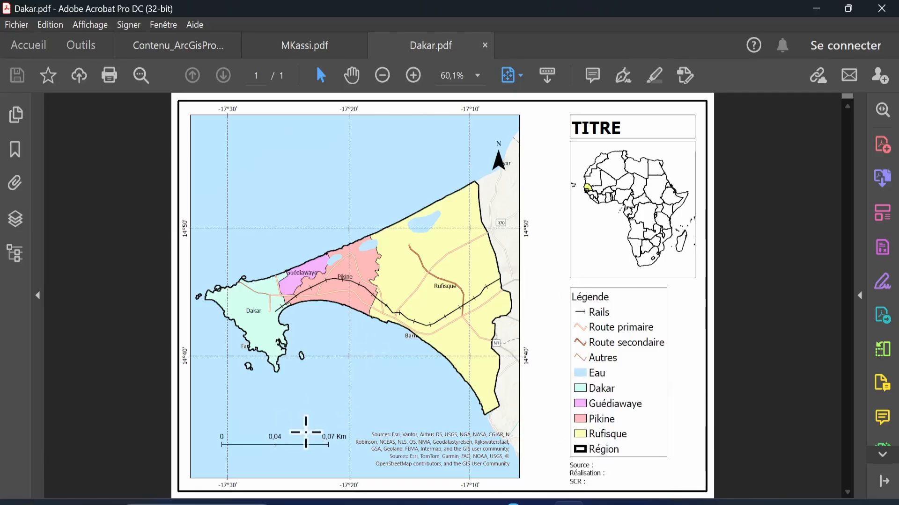
{"action": "mouse_move", "coordinate": [661, 503]}
{"action": "left_click", "coordinate": [674, 394]}
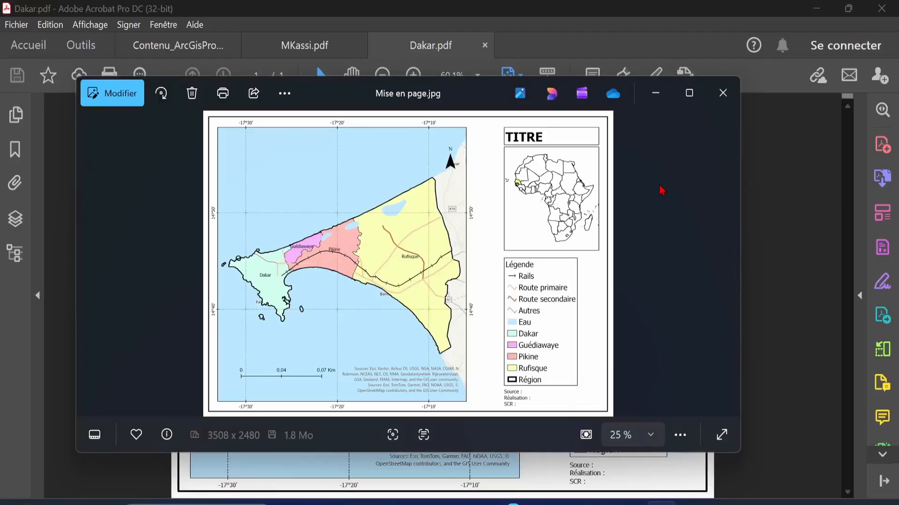
Maximize Photos and zoom in and out on the 3508 x 2480 Mise en page.jpg map
{"action": "left_click", "coordinate": [690, 107]}
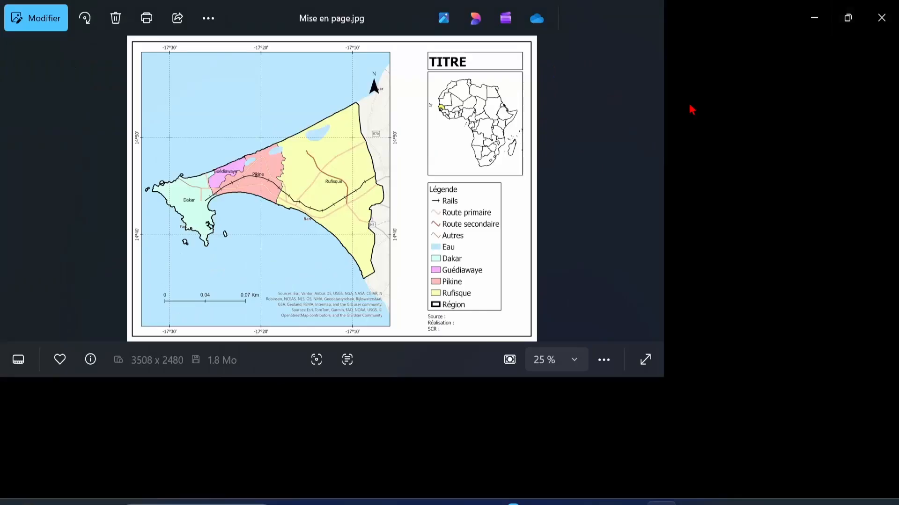
{"action": "scroll", "coordinate": [451, 217], "scroll_direction": "up", "scroll_amount": 5}
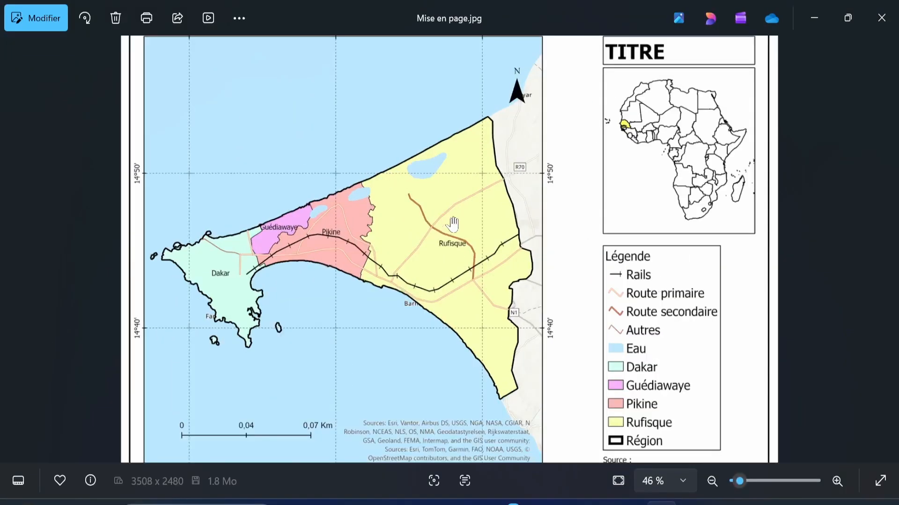
{"action": "scroll", "coordinate": [454, 230], "scroll_direction": "up", "scroll_amount": 10}
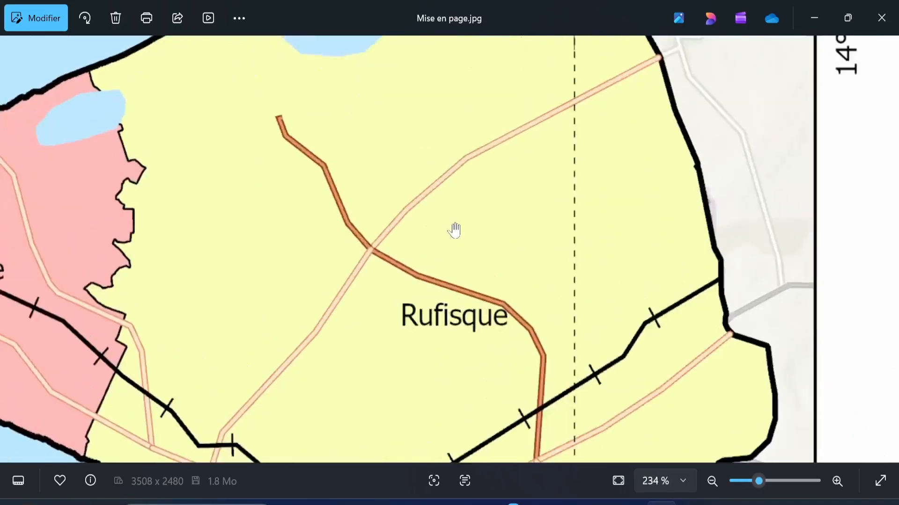
{"action": "scroll", "coordinate": [454, 230], "scroll_direction": "down", "scroll_amount": 10}
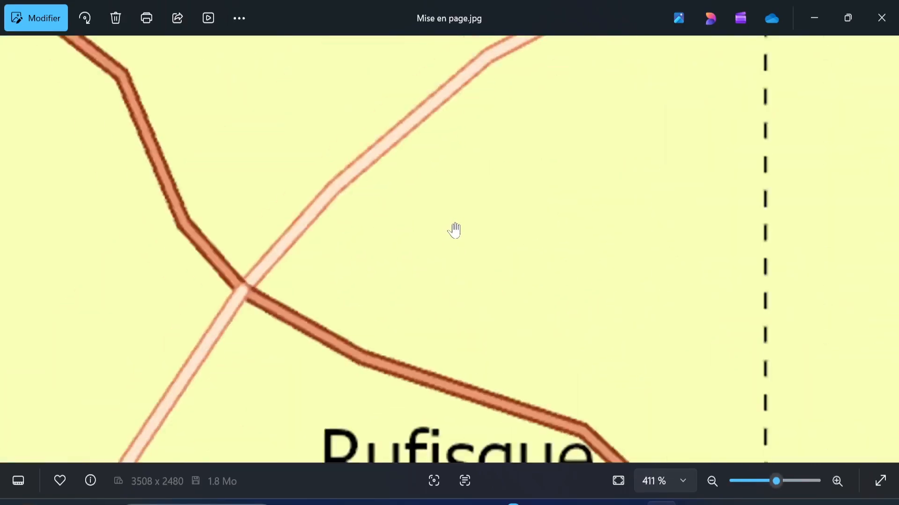
{"action": "scroll", "coordinate": [454, 230], "scroll_direction": "down", "scroll_amount": 3}
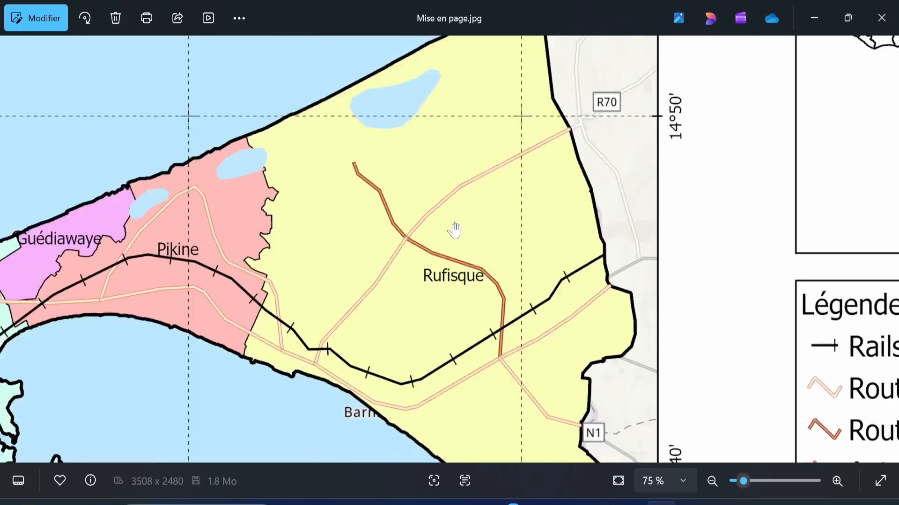
{"action": "scroll", "coordinate": [454, 230], "scroll_direction": "down", "scroll_amount": 2}
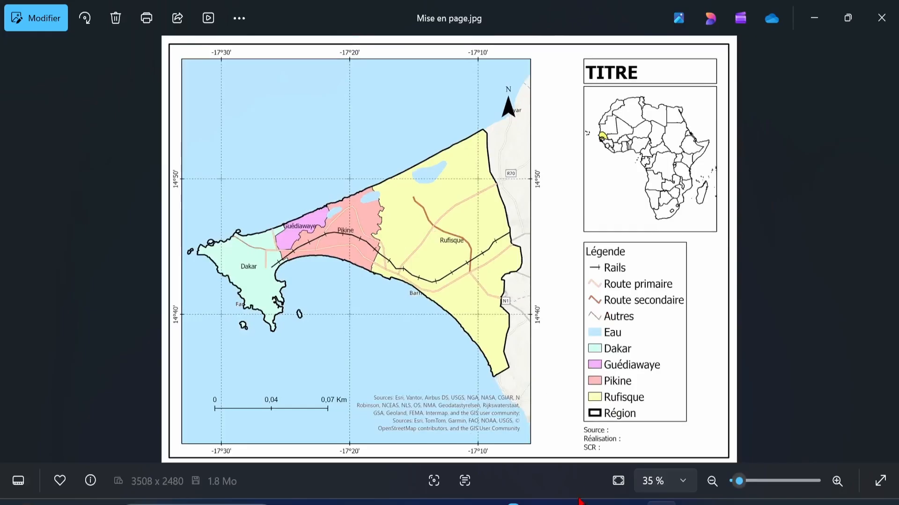
Check Dakar.pdf in Acrobat with the pan tool, then return to Mise en page.jpg
{"action": "mouse_move", "coordinate": [579, 503]}
{"action": "left_click", "coordinate": [707, 456]}
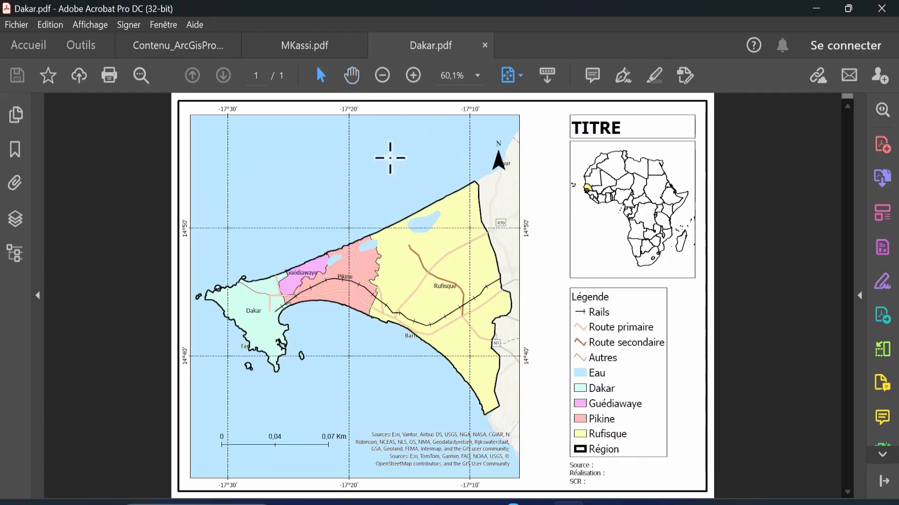
{"action": "left_click", "coordinate": [351, 75]}
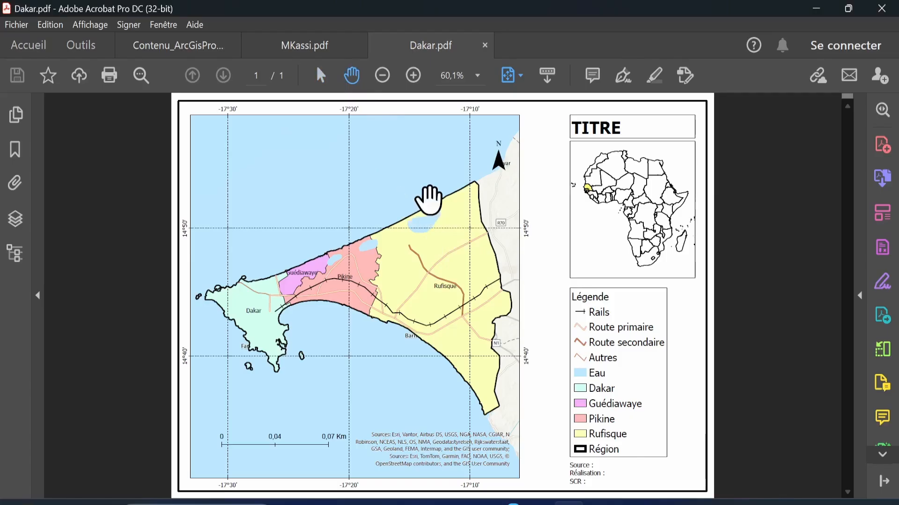
{"action": "mouse_move", "coordinate": [661, 503]}
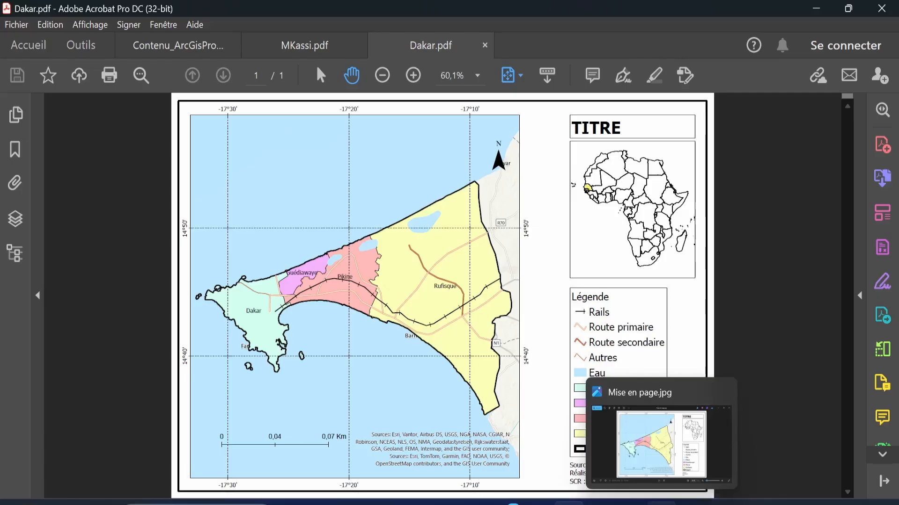
{"action": "left_click", "coordinate": [676, 467]}
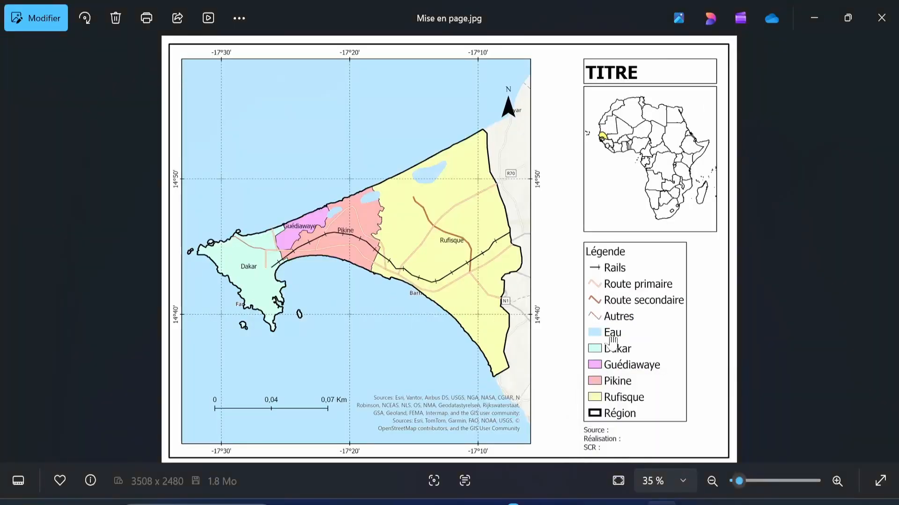